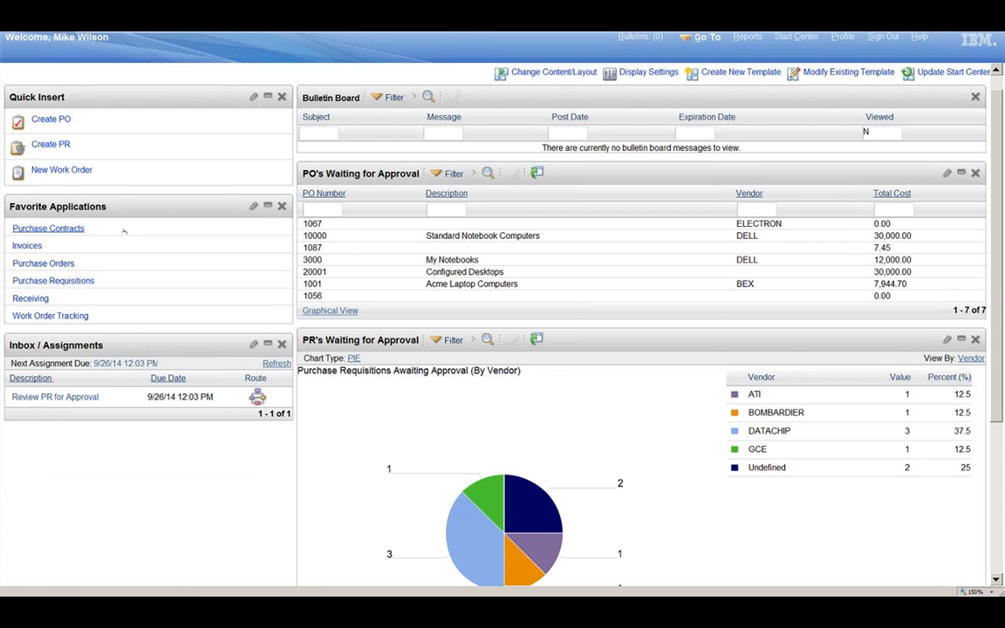
Step: Create a new work order described as "refurbish pump" for asset 11430
left_click(74, 172)
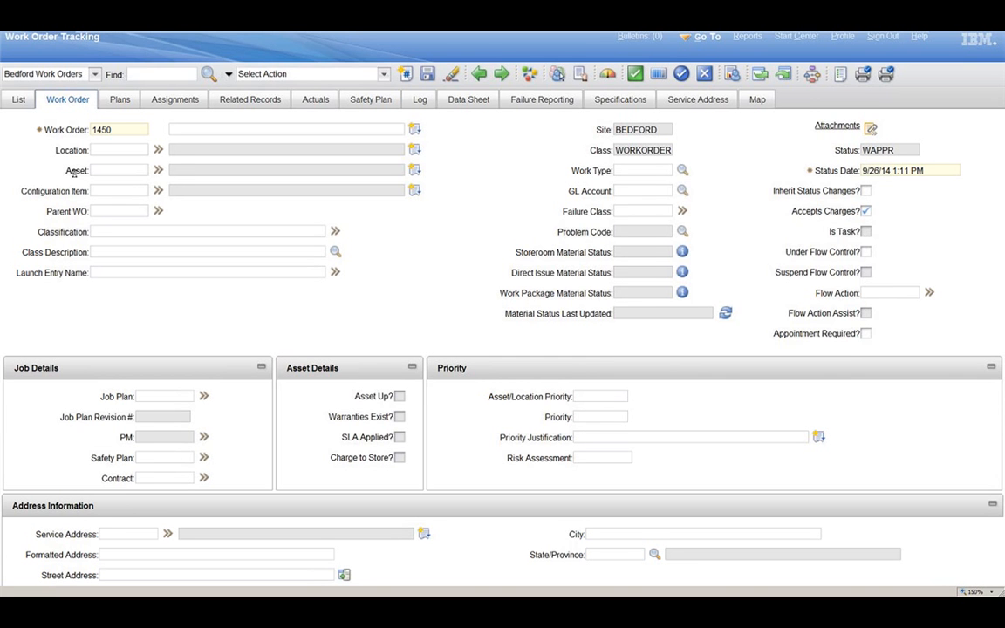
type("refurbish pum")
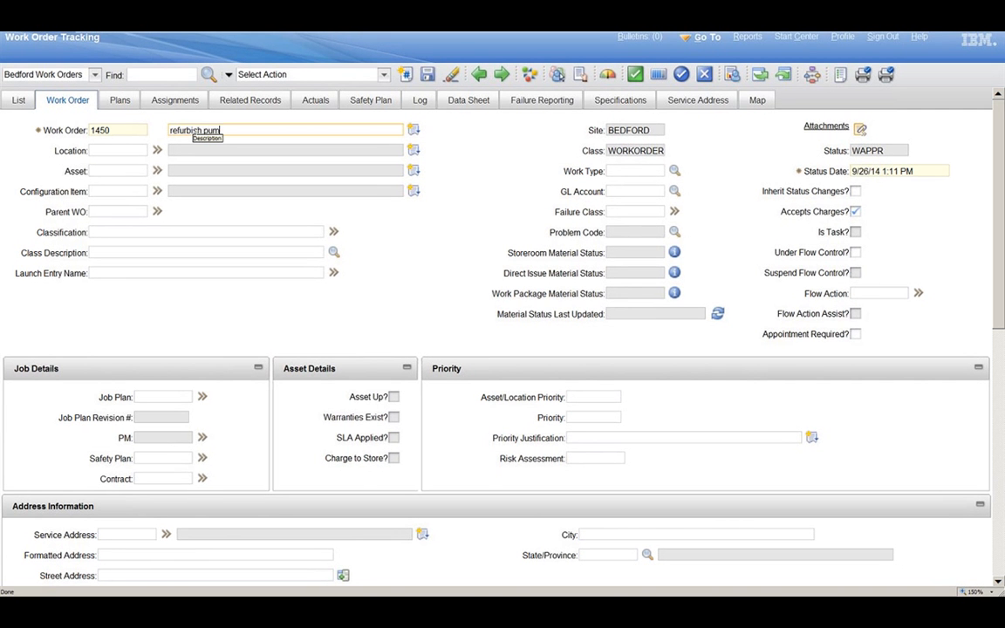
type("p")
key("Tab")
key("Tab")
type("11430")
key("Tab")
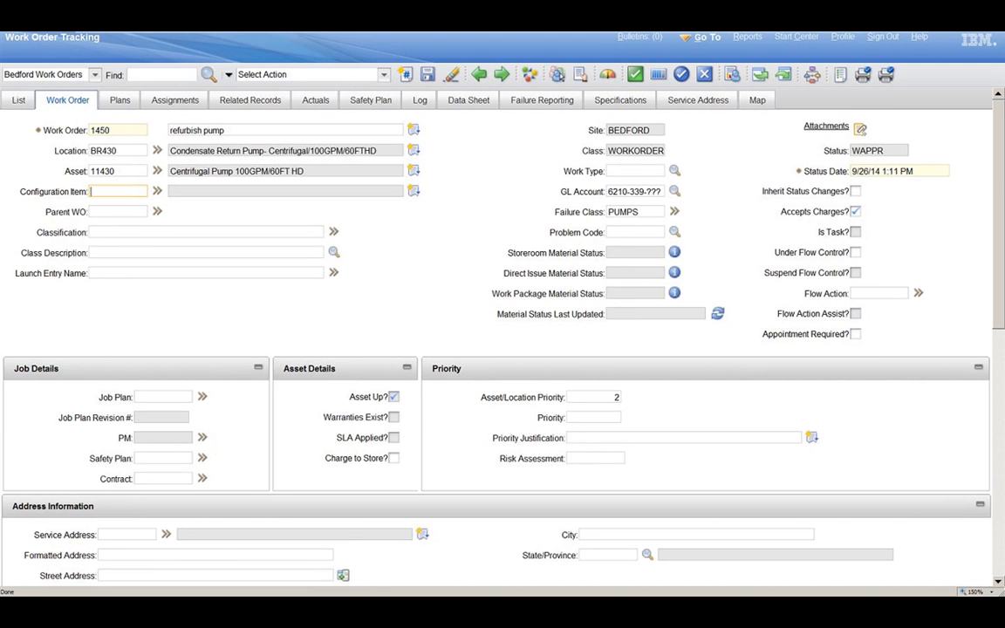
Step: Set the work order's target start date to October 6, 2014 in the scheduling information
left_click(399, 248)
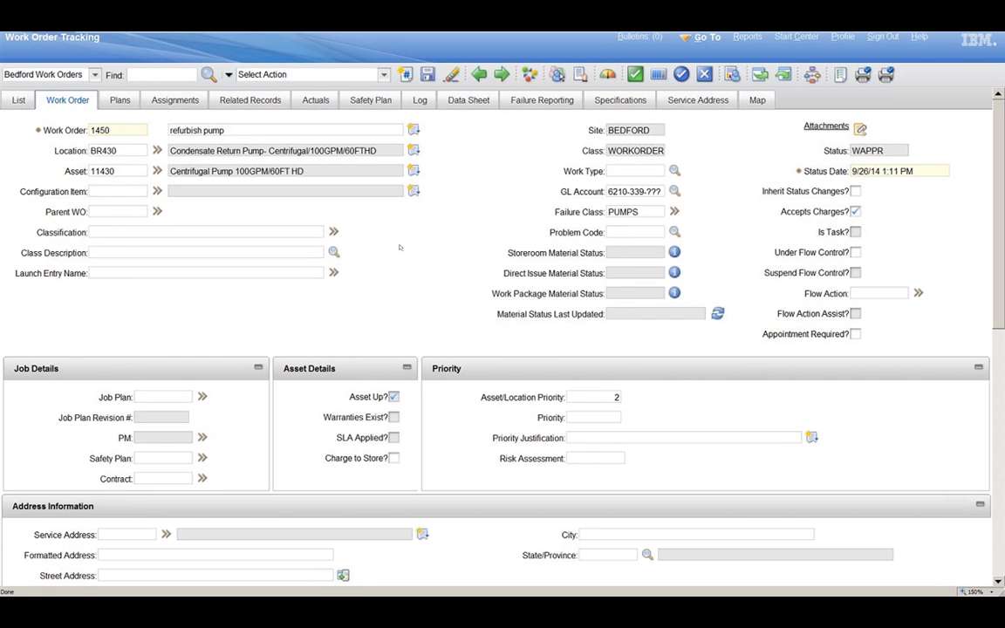
scroll(399, 248, "down", 3)
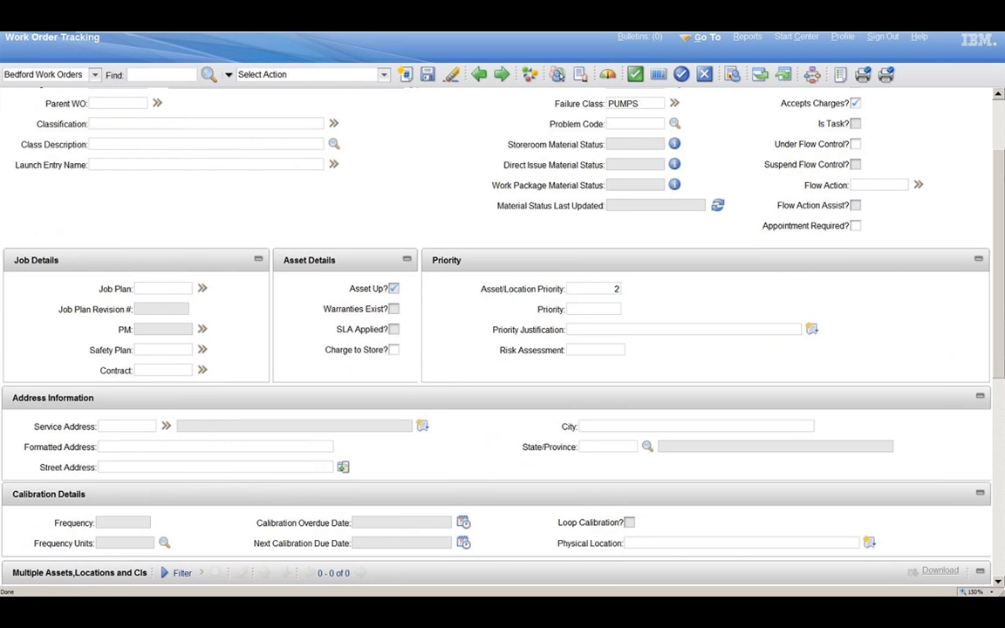
scroll(400, 248, "down", 10)
left_click(179, 315)
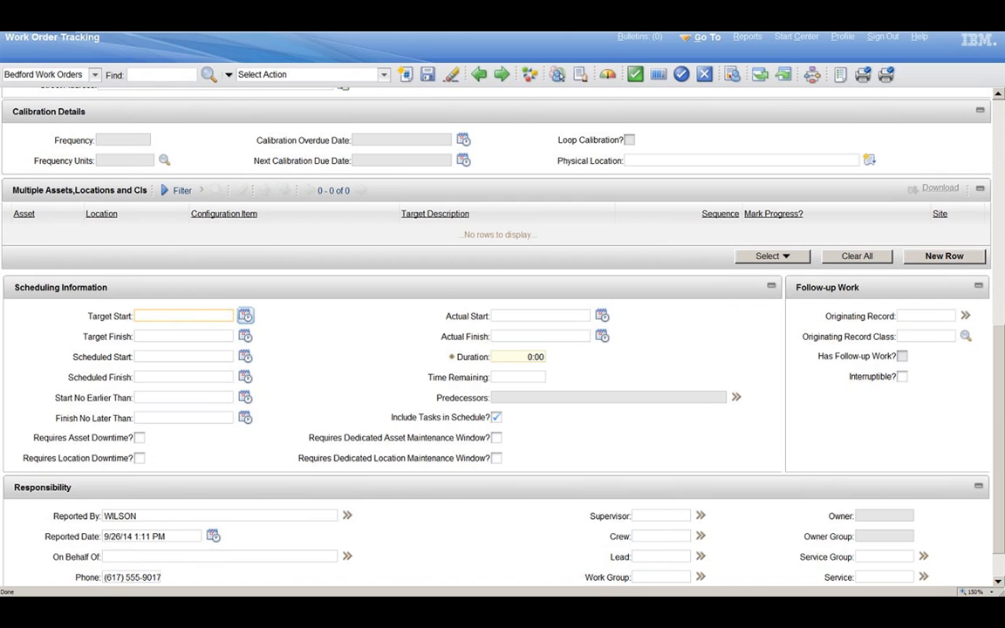
left_click(245, 316)
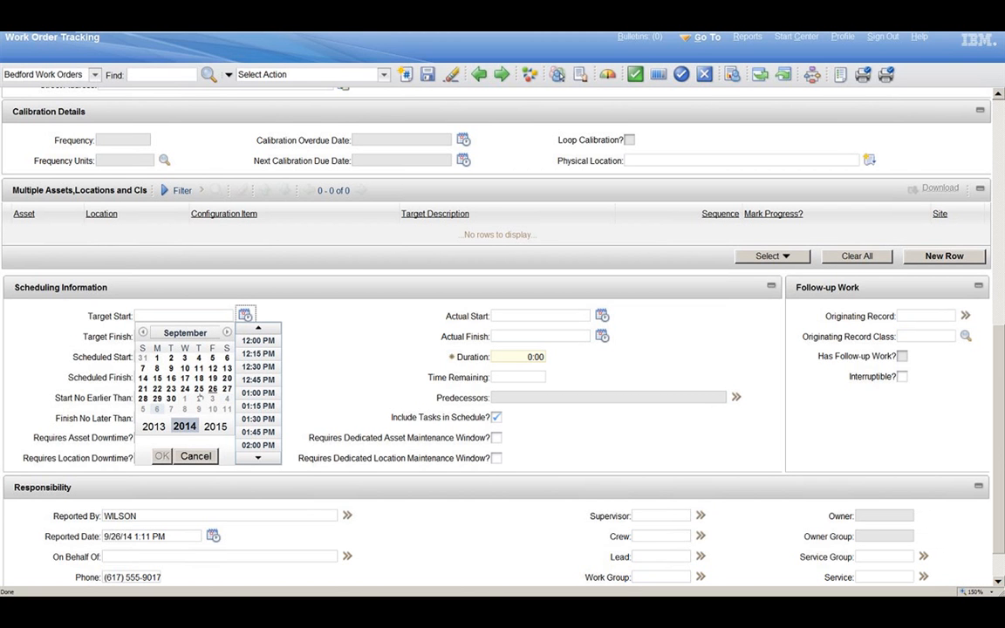
left_click(157, 410)
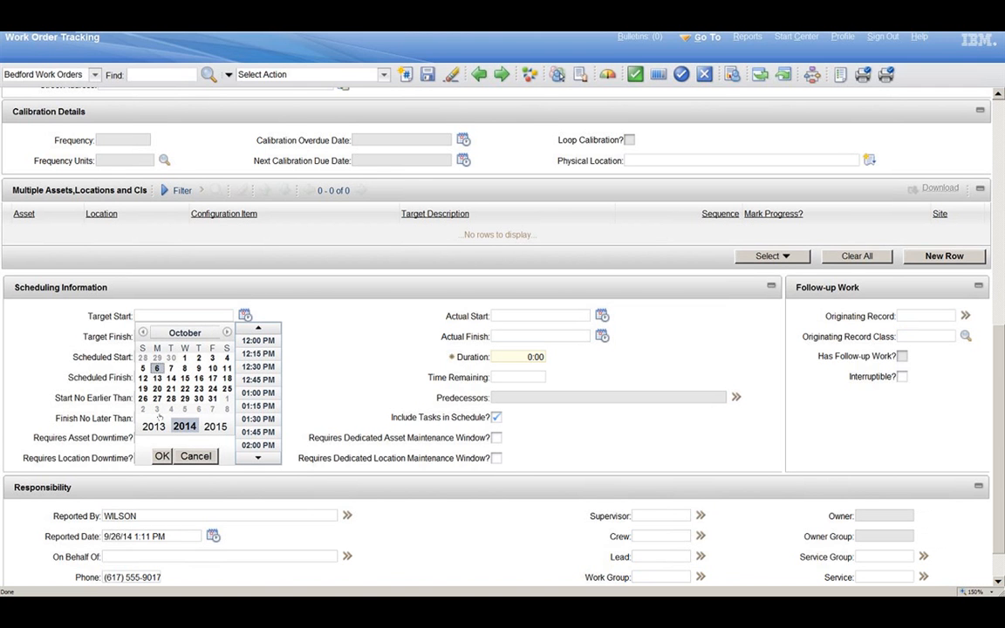
left_click(163, 456)
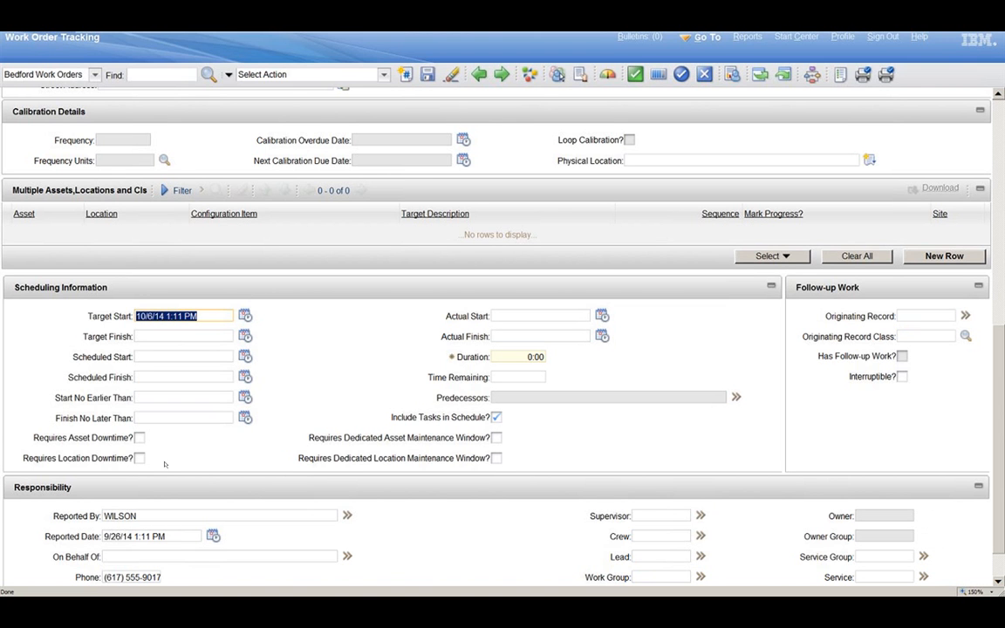
Step: Add the asset's spare parts 11453 (seal), 12853 (impeller) and XMP-9500 (gasket) to the work order's planned materials
left_click_drag(1001, 464, 1002, 239)
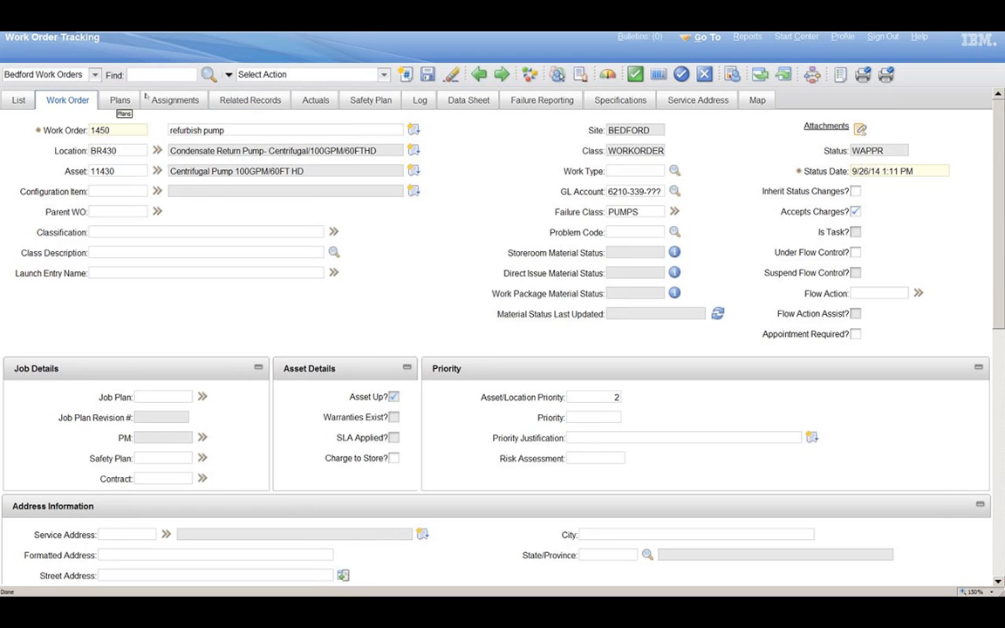
left_click(119, 101)
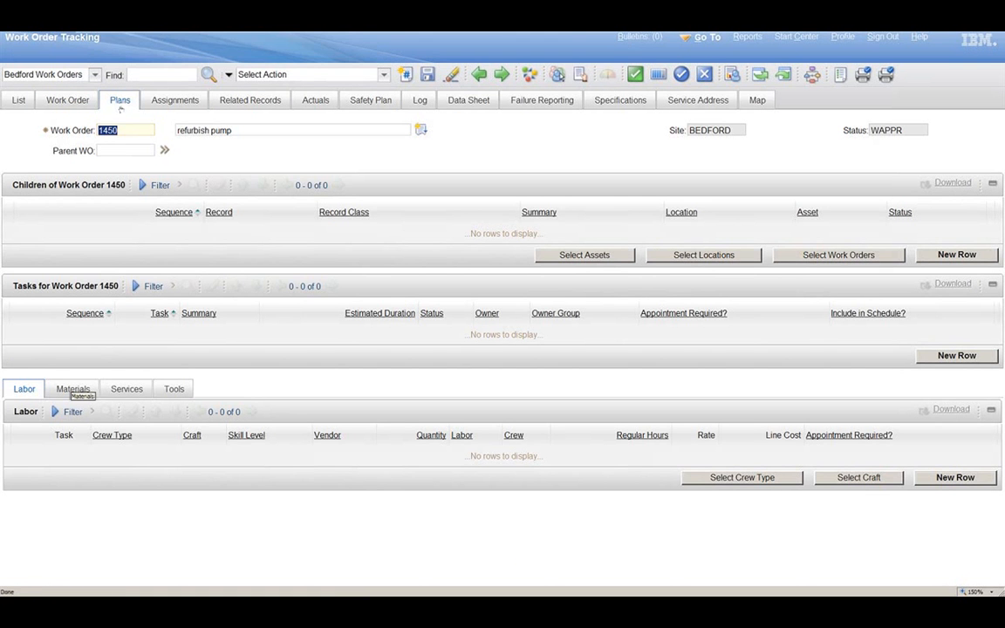
left_click(74, 390)
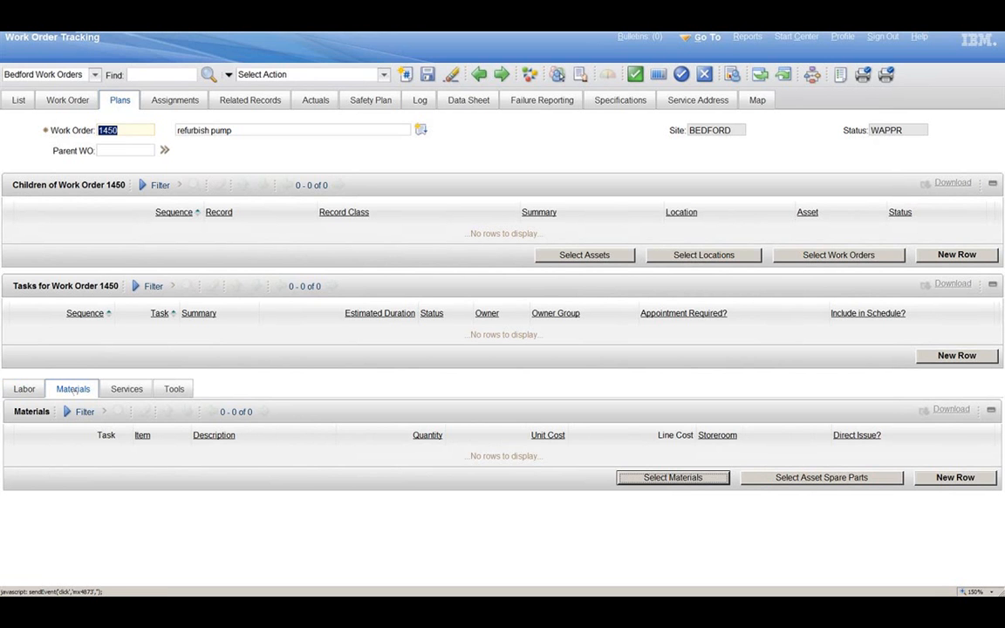
left_click(682, 541)
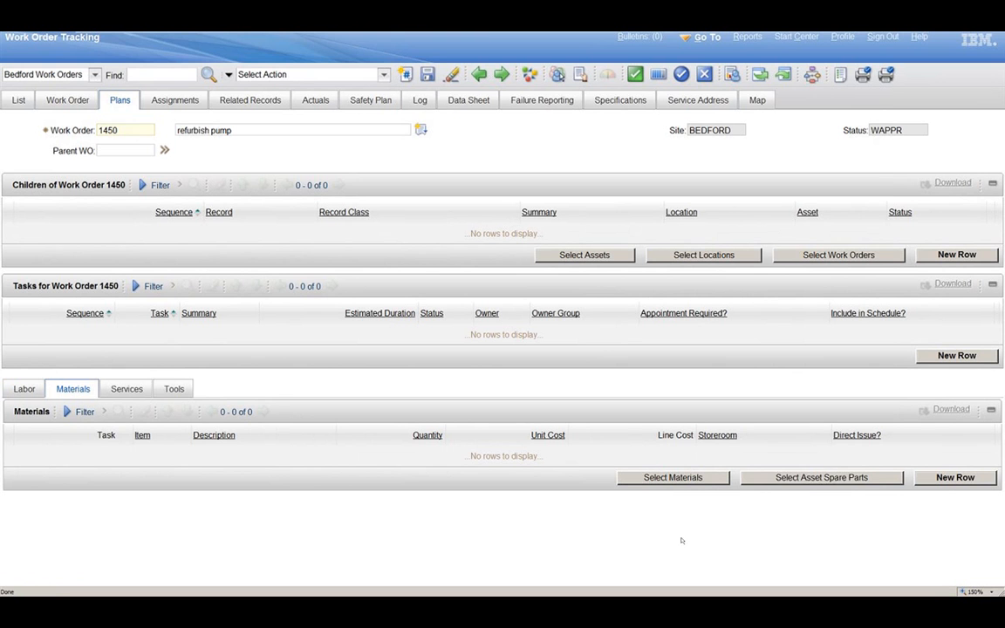
left_click(816, 478)
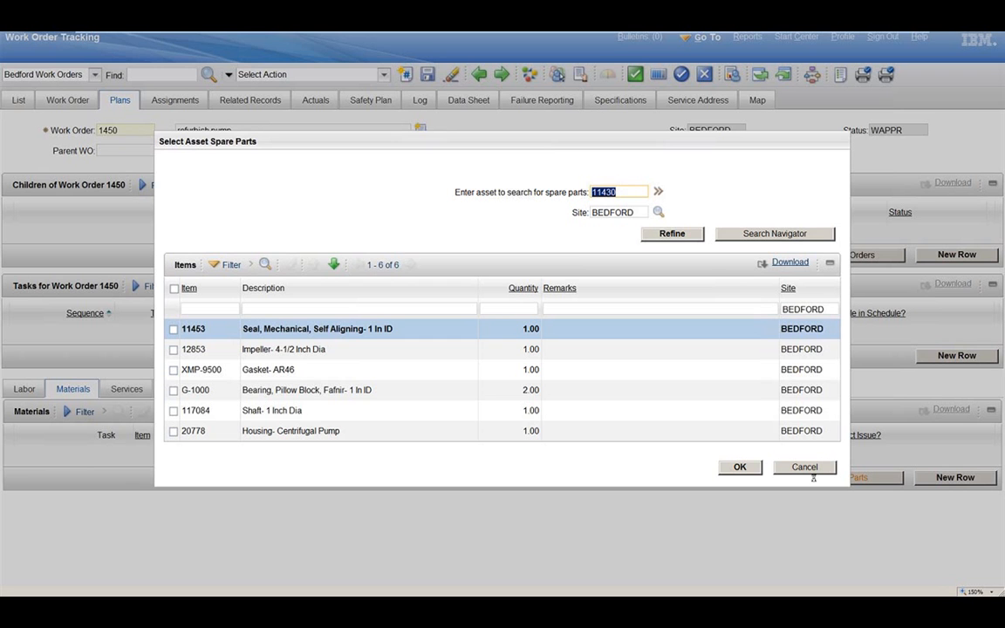
left_click(174, 330)
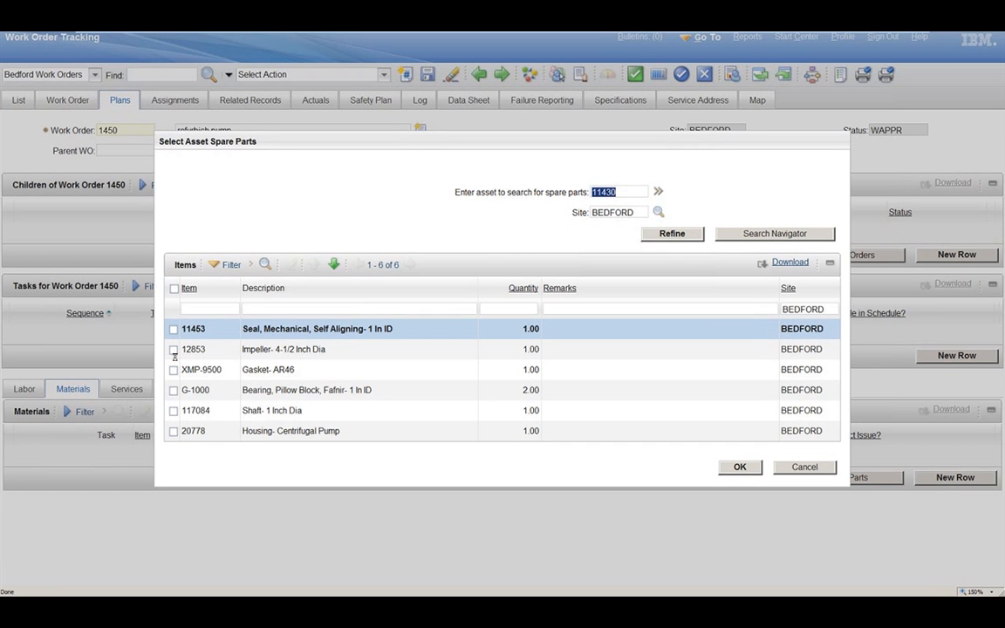
left_click(174, 351)
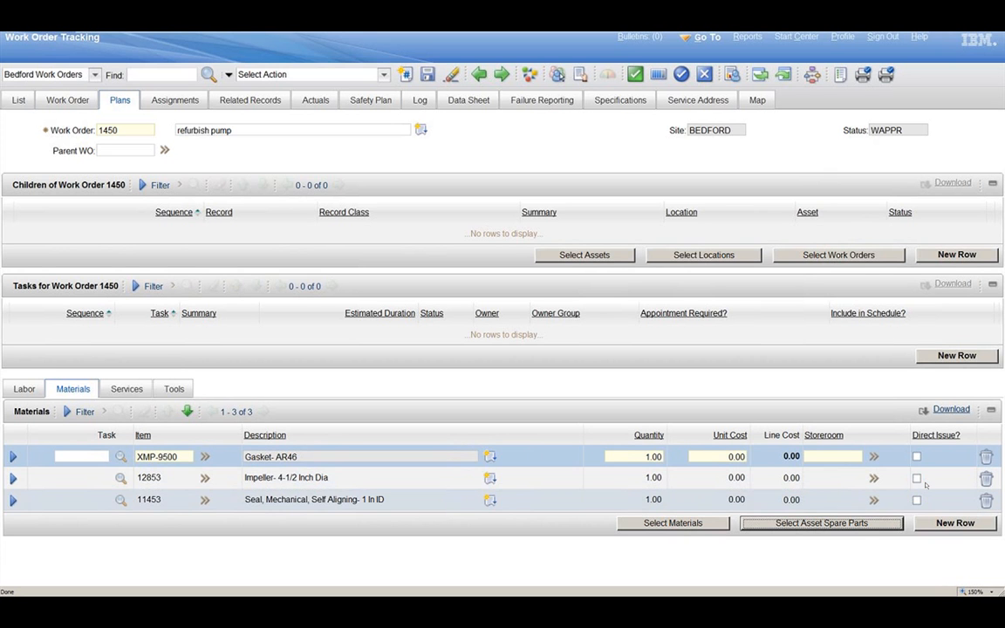
Step: Mark the XMP-9500 gasket line as direct issue and check the vendor and required date in its details
left_click(917, 458)
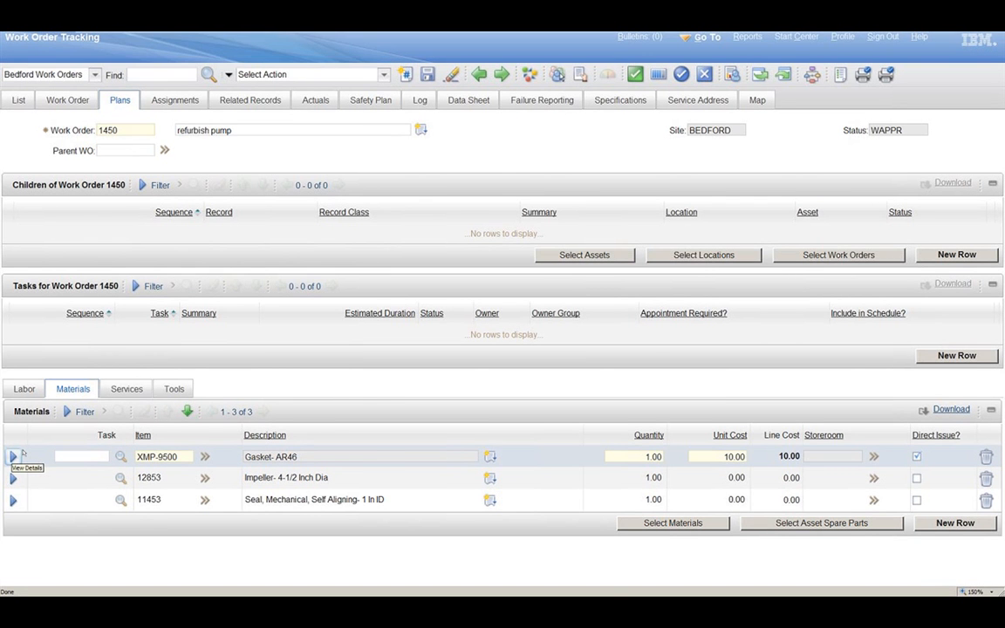
left_click(13, 457)
scroll(604, 454, "down", 1)
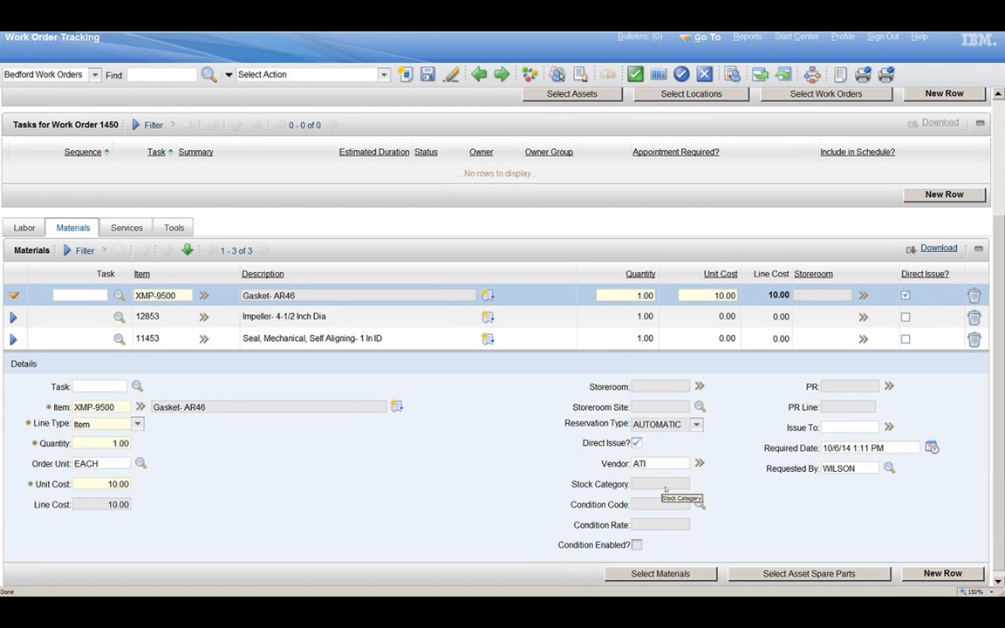
double_click(639, 464)
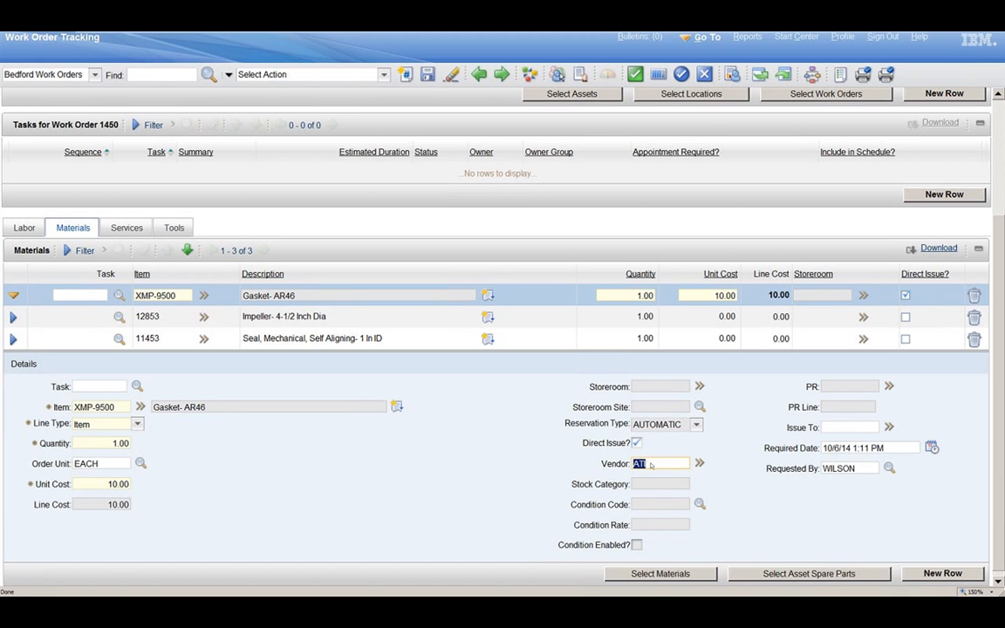
left_click(856, 450)
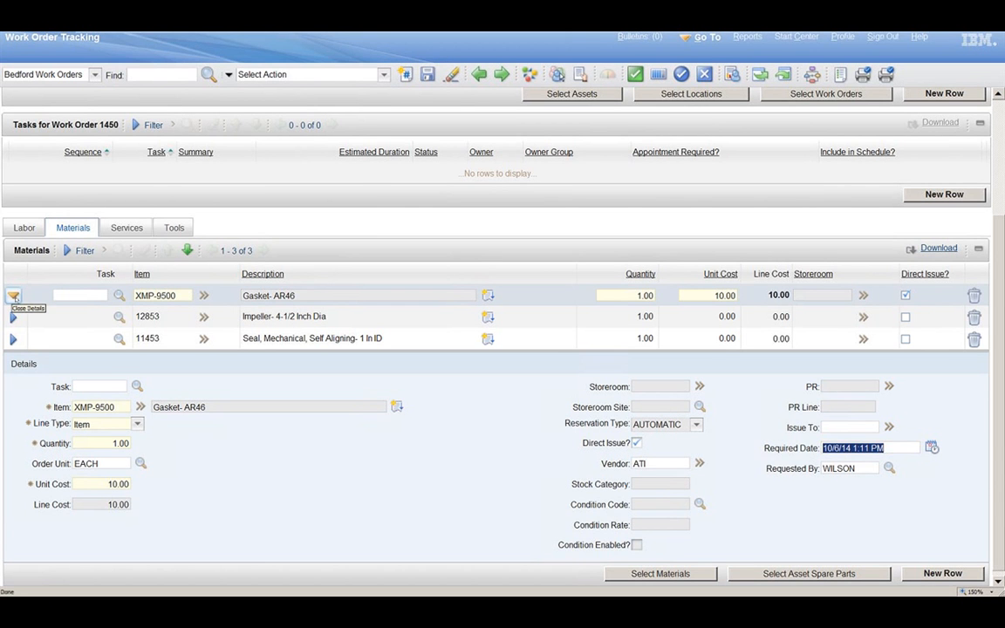
left_click(14, 296)
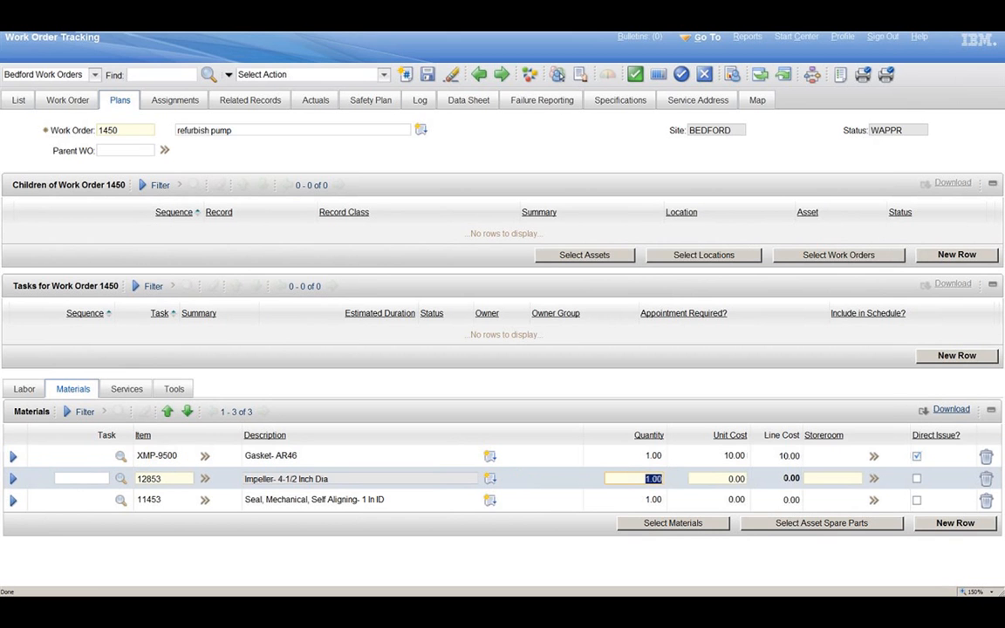
Step: Set the storeroom of the 11453 mechanical seal line to CENTRAL and choose AUTOMATIC as its reservation type
left_click(13, 478)
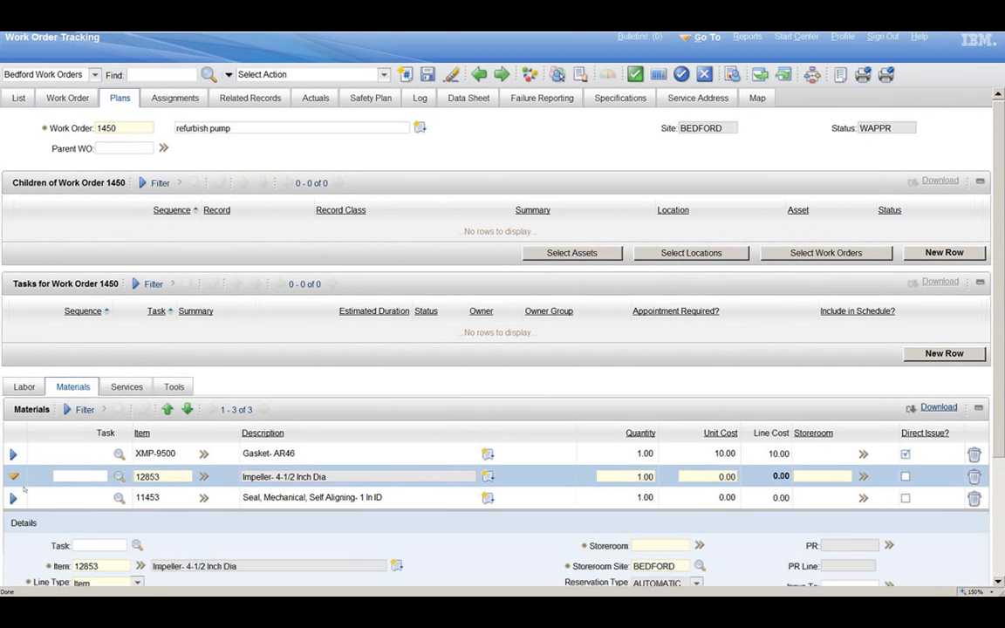
left_click(652, 380)
type("centr")
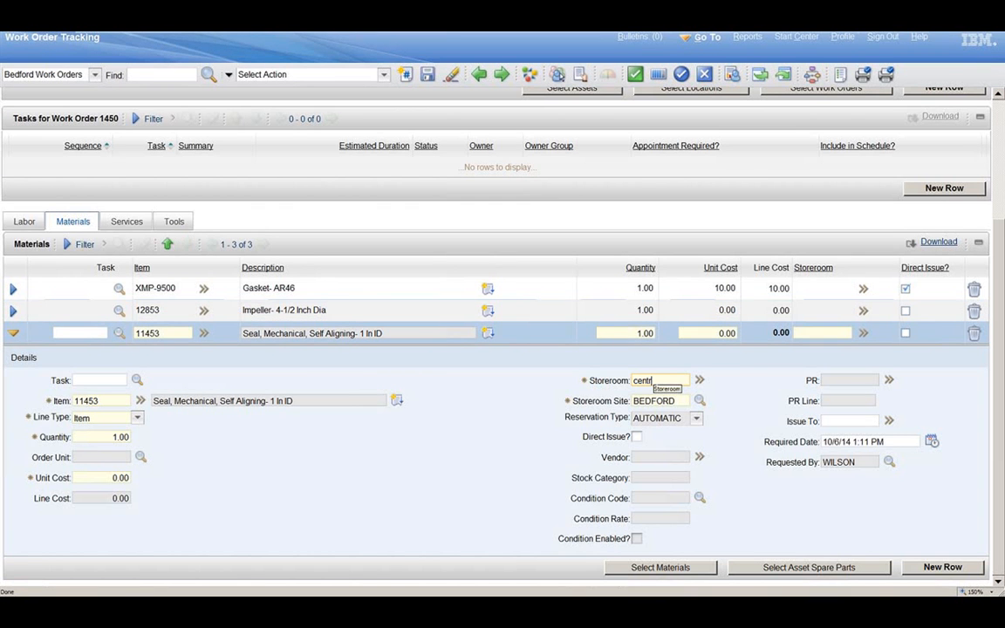
type("al")
key("Tab")
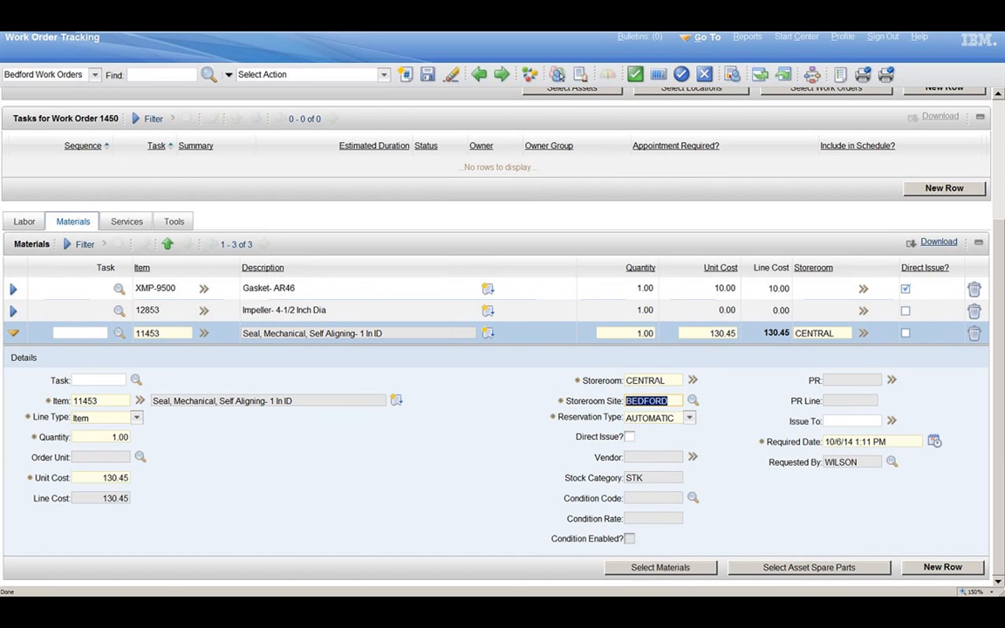
left_click(689, 419)
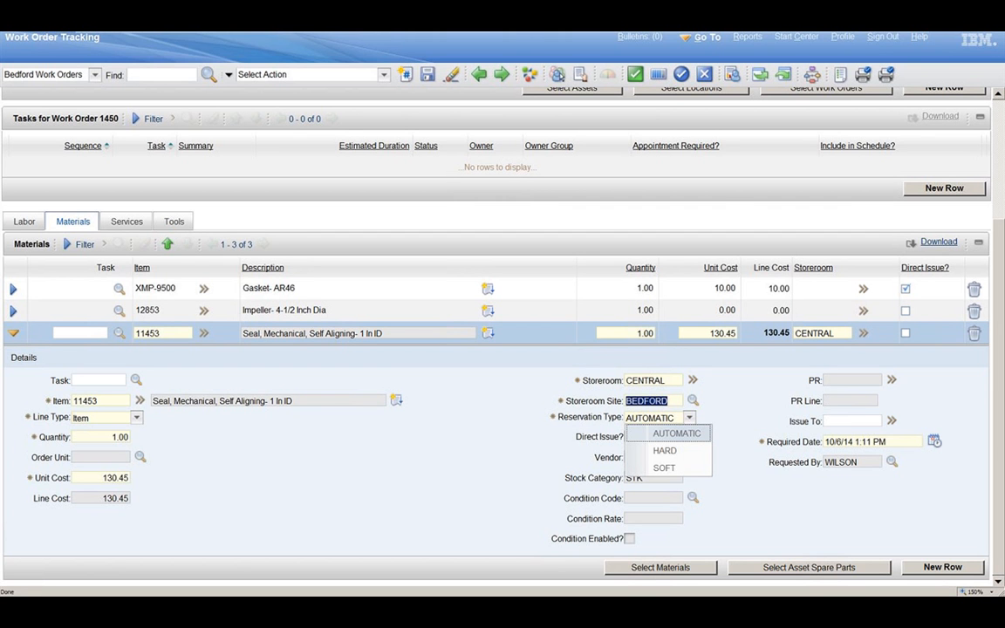
left_click(935, 441)
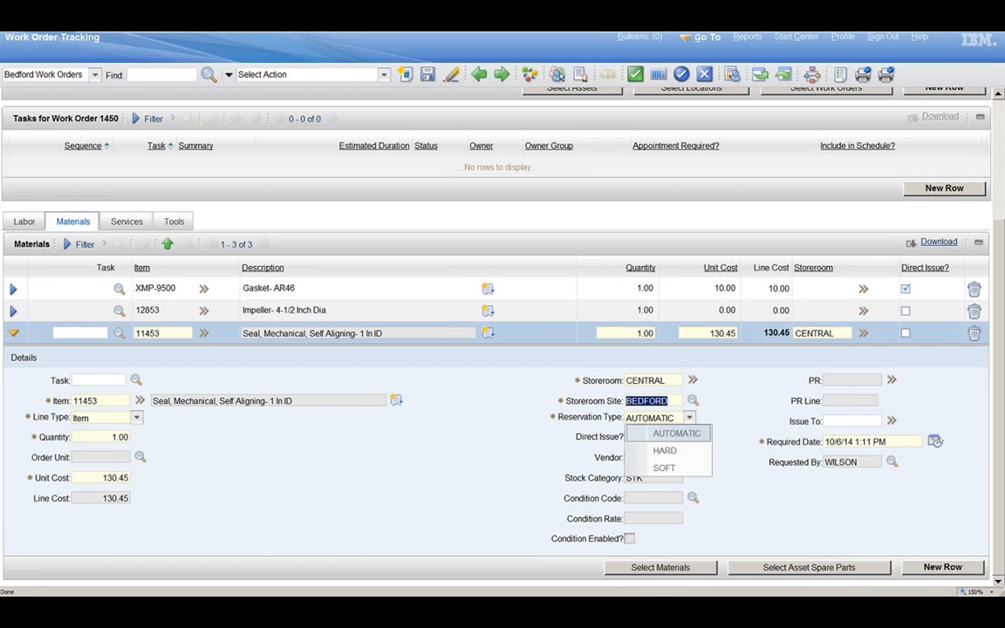
left_click(702, 435)
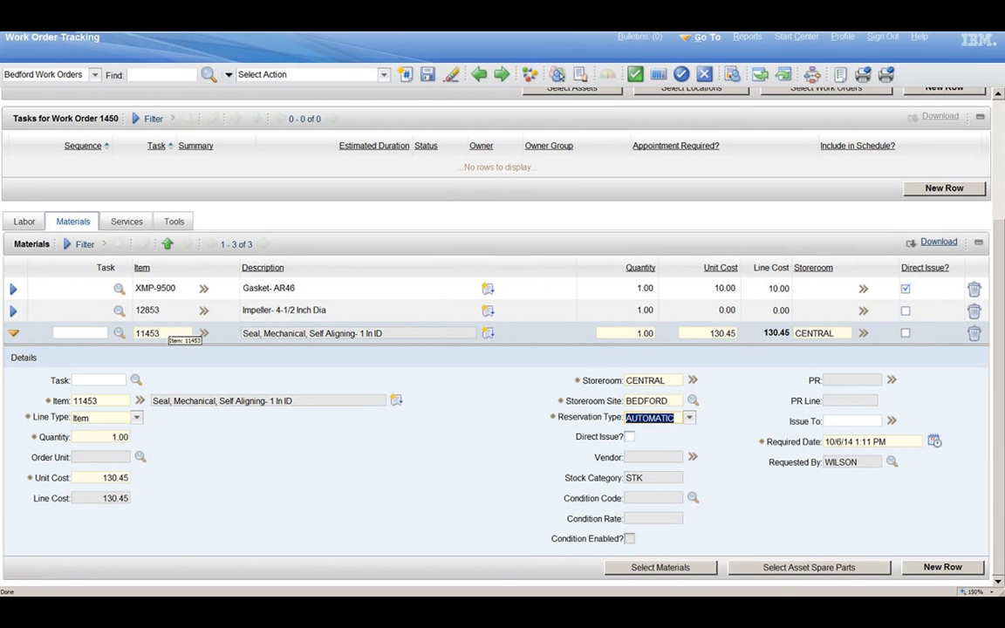
Step: Examine the availability of item 11453 across storeroom locations, purchasing records and reservations
left_click(203, 334)
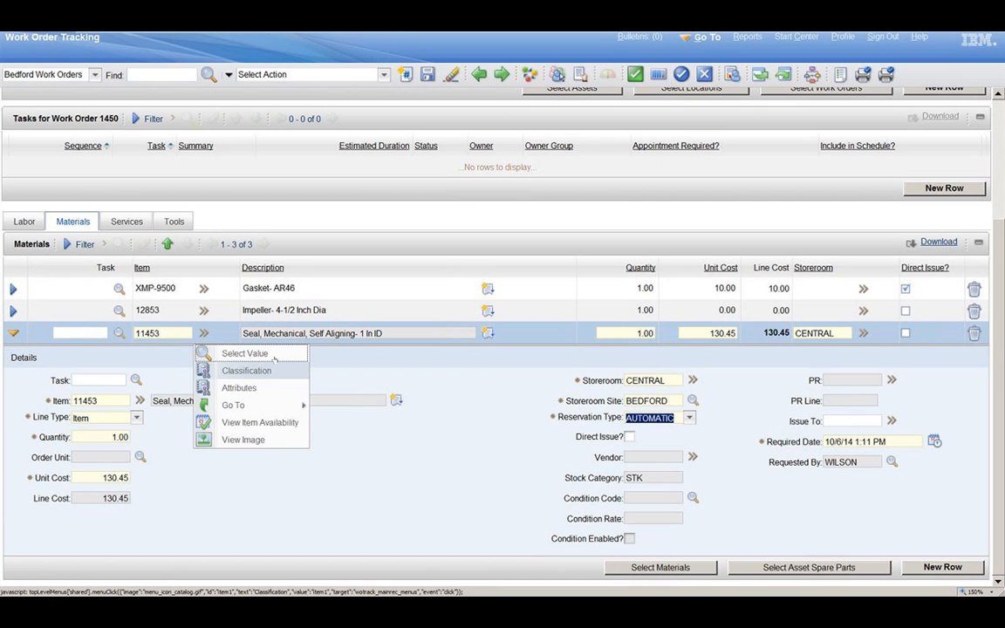
left_click(293, 426)
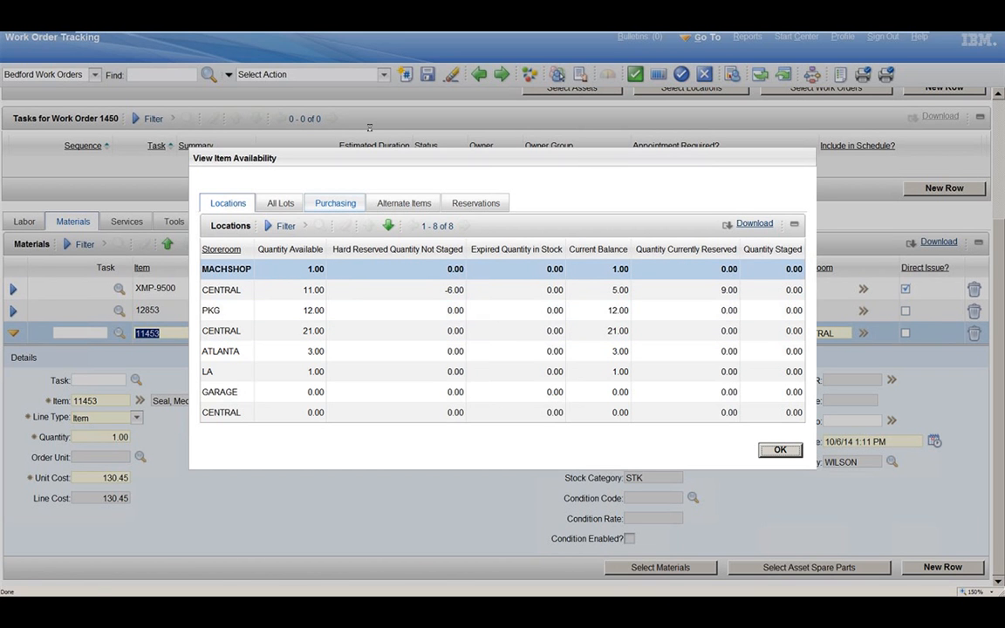
left_click(323, 208)
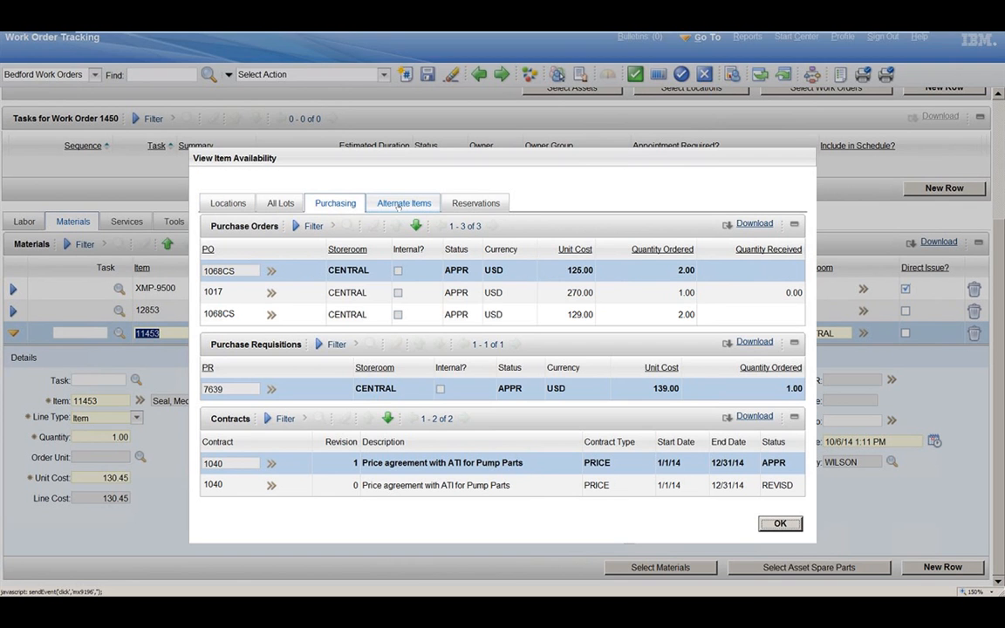
left_click(476, 203)
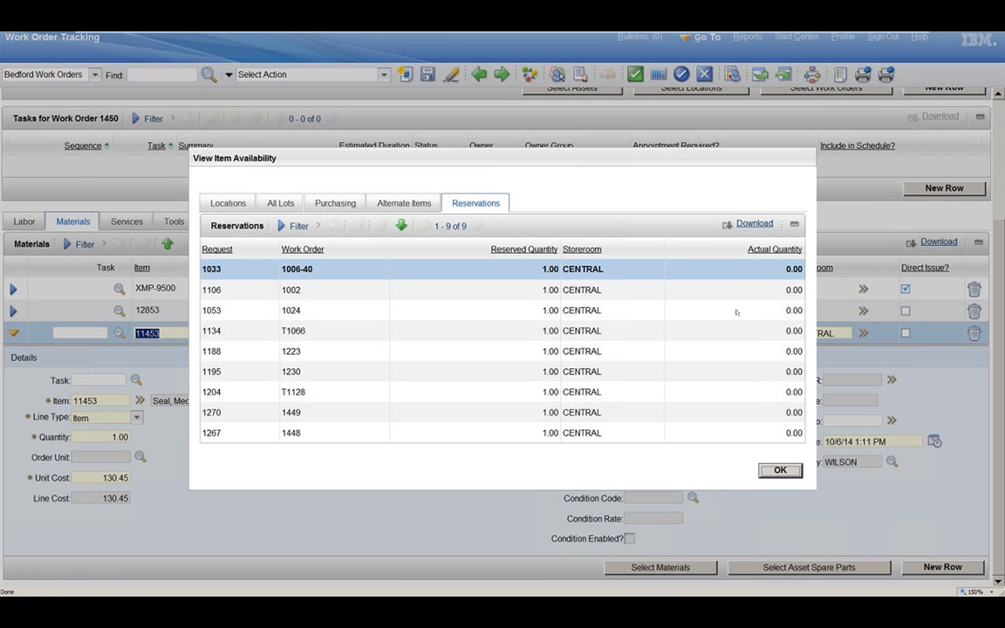
left_click(781, 470)
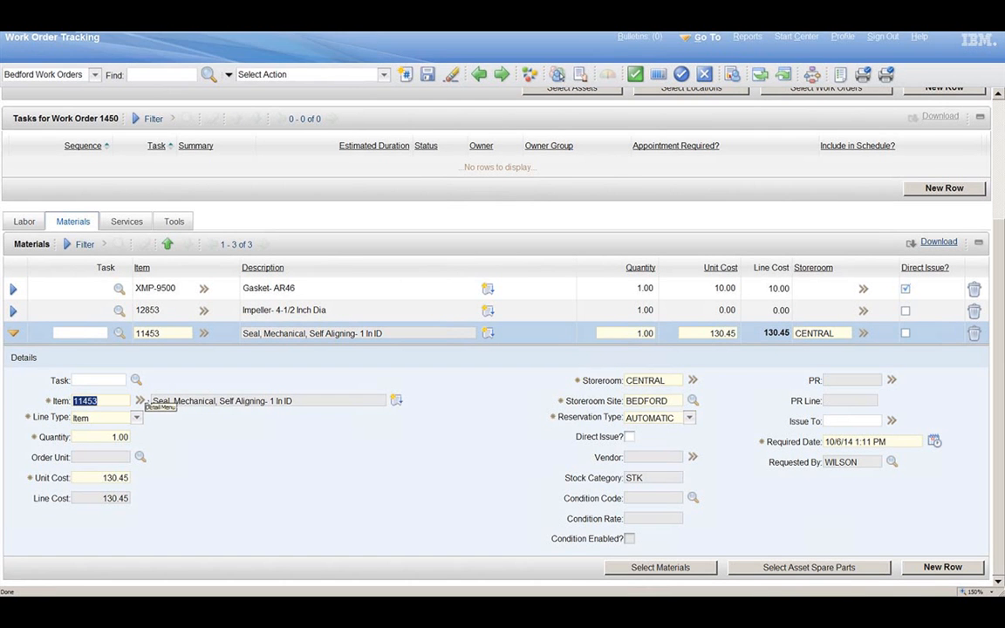
left_click(142, 401)
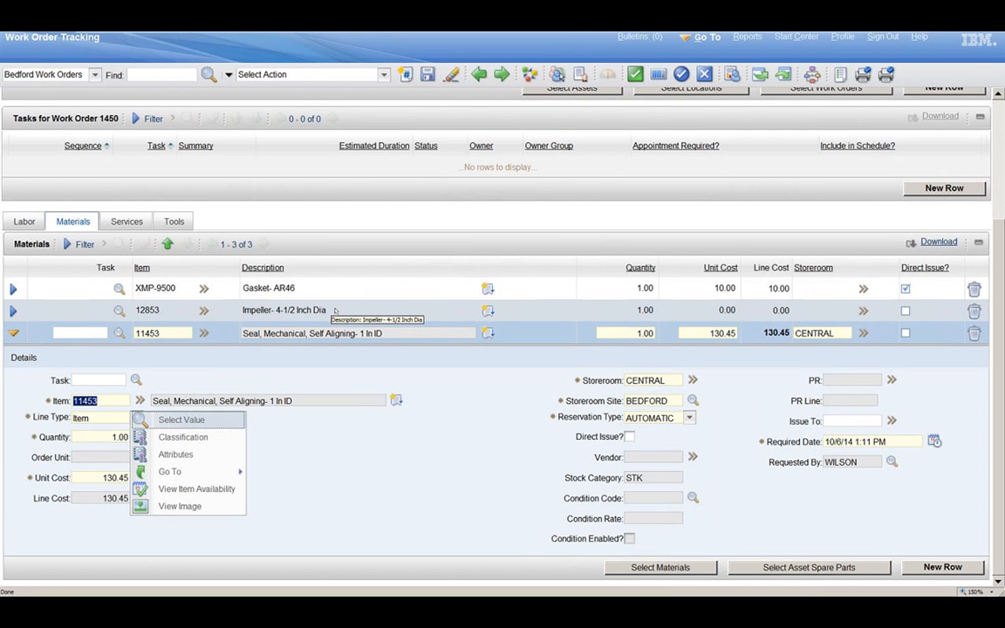
left_click(674, 330)
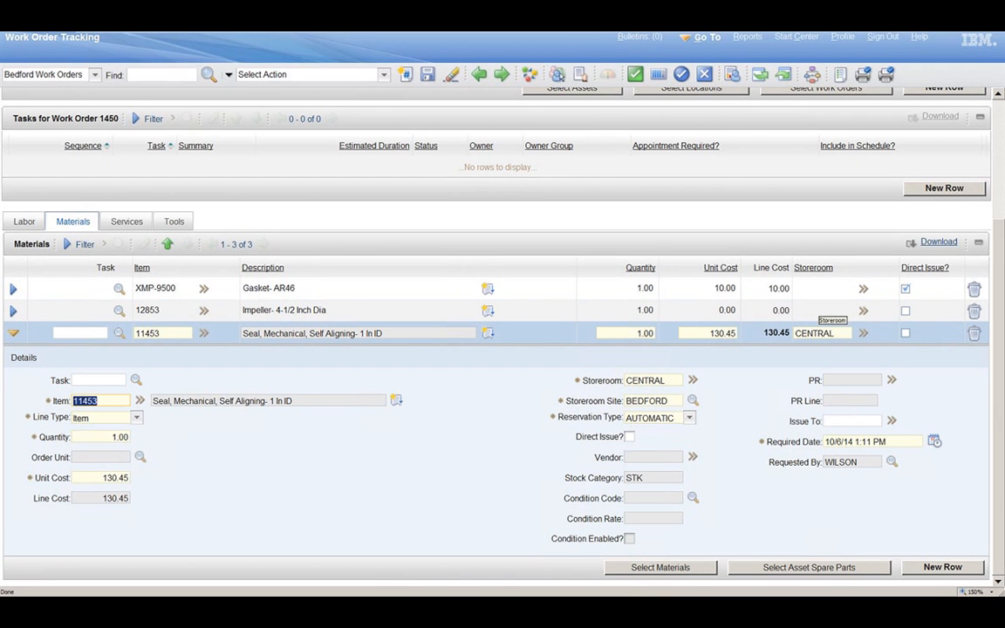
Step: Set the storeroom of the 12853 impeller line to CENTRAL
left_click(821, 311)
type("central")
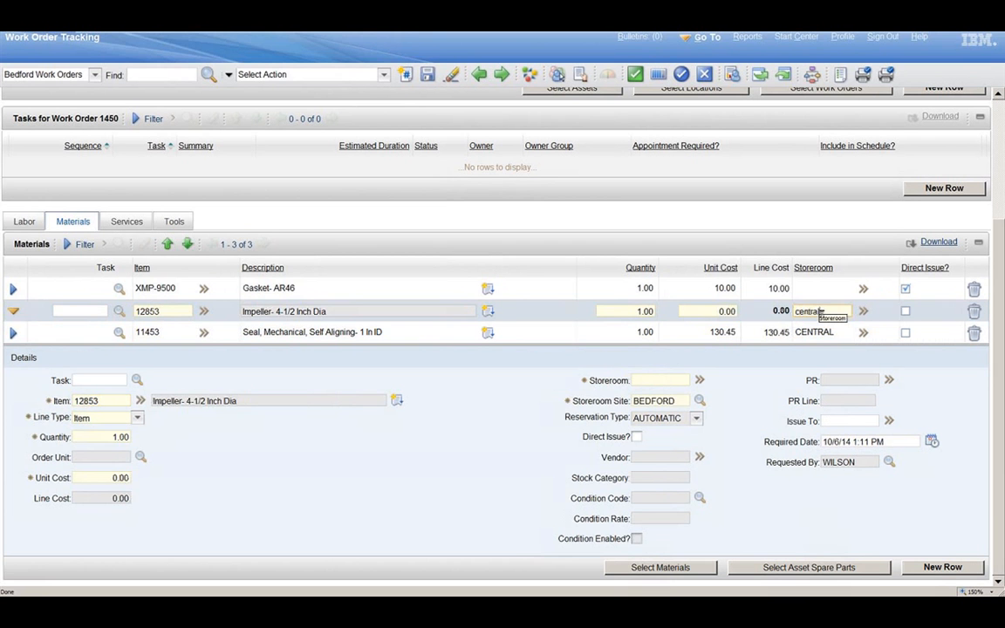
key("Tab")
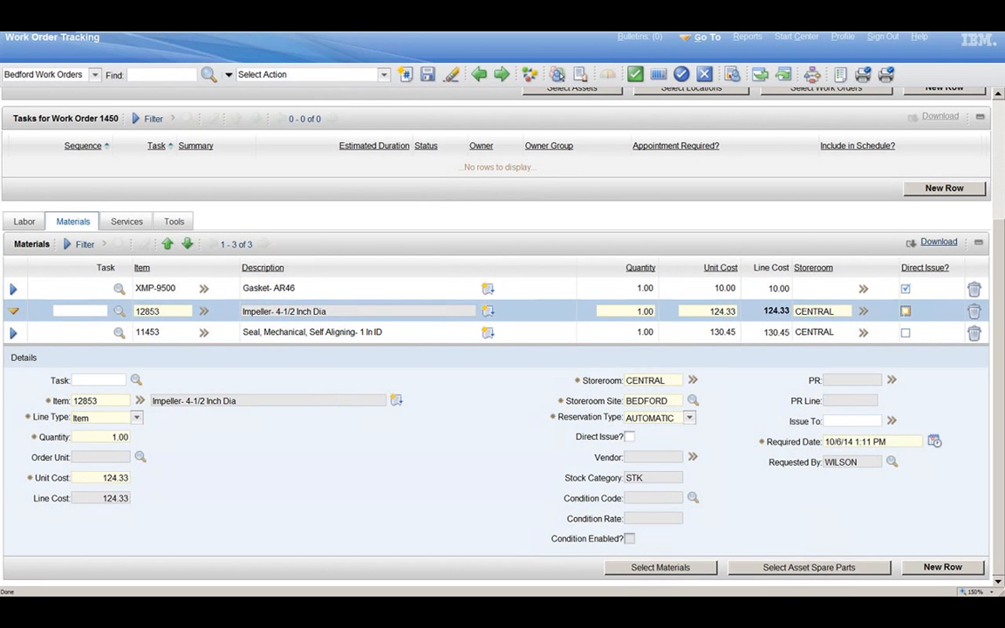
Step: Approve the refurbish pump work order by changing its status to Approved
scroll(1001, 321, "up", 1)
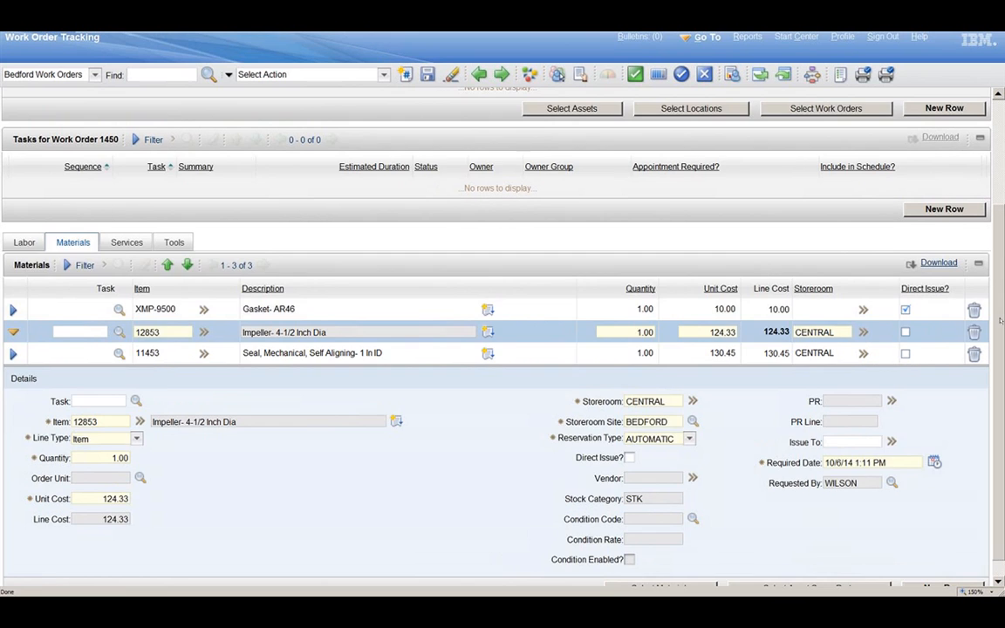
scroll(1001, 322, "up", 2)
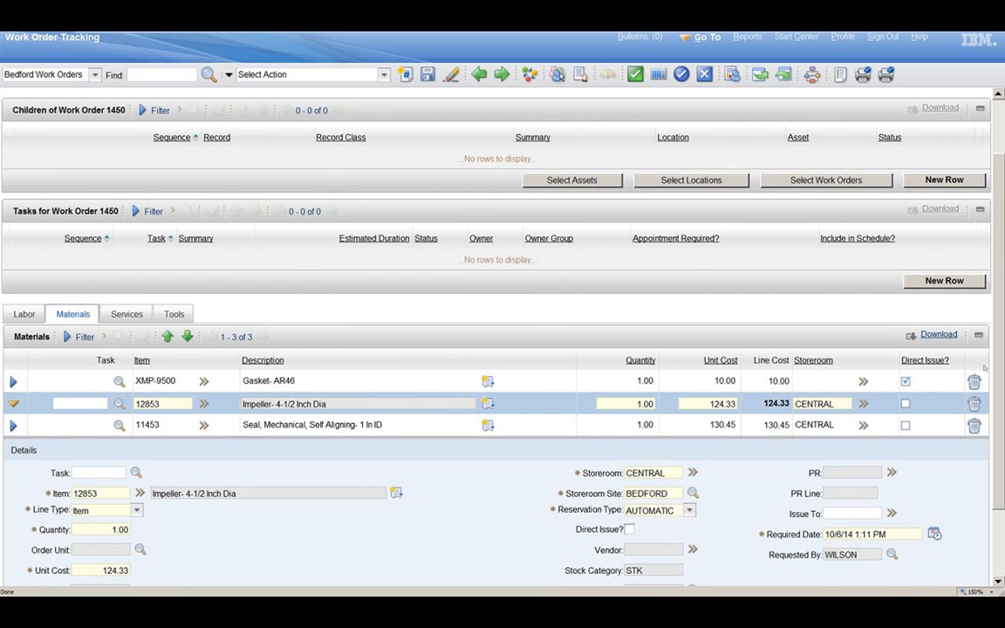
scroll(701, 477, "up", 1)
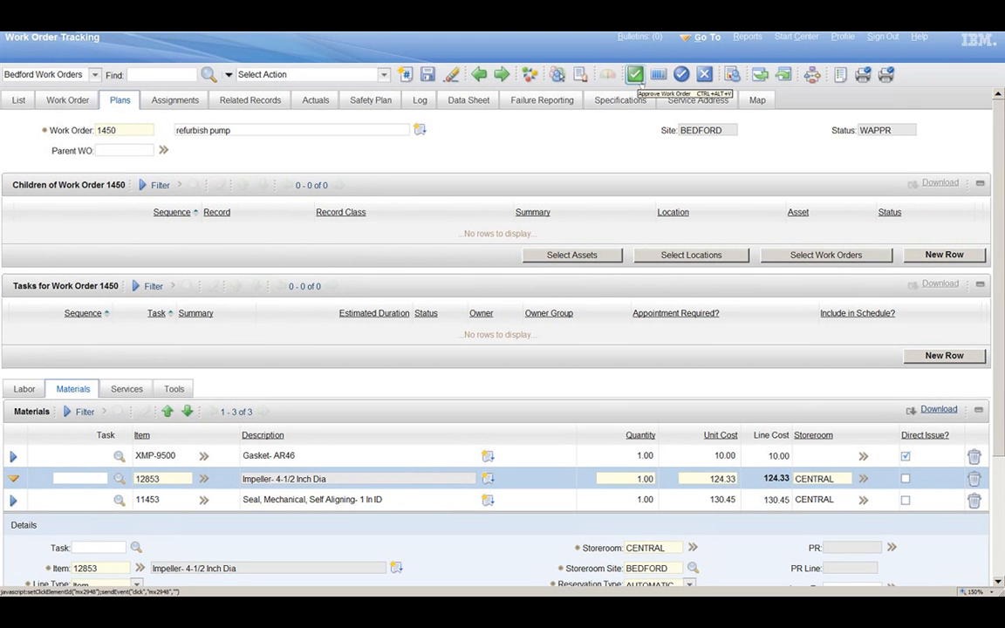
left_click(637, 76)
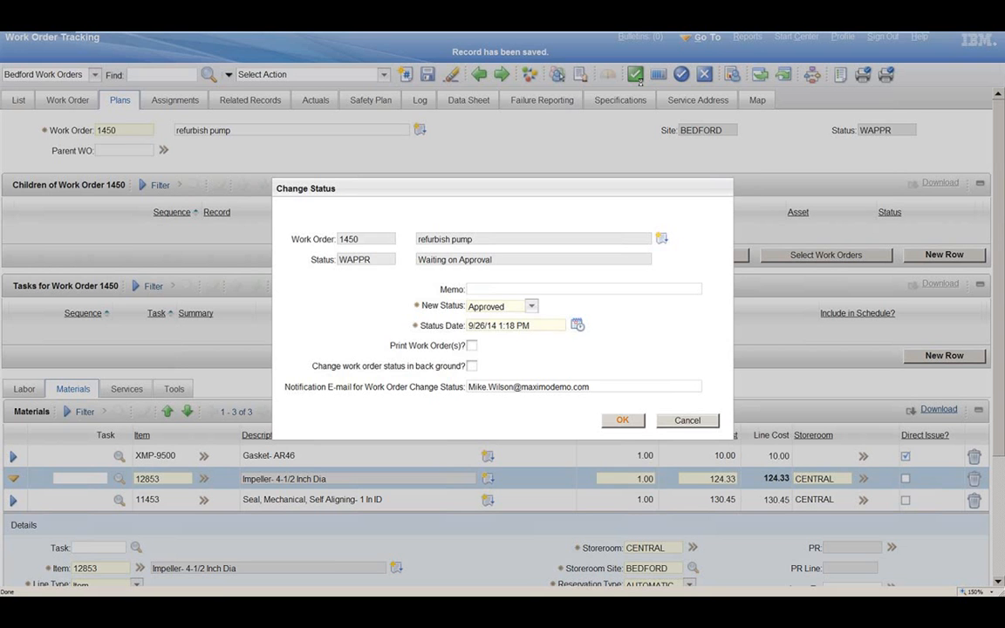
left_click(623, 421)
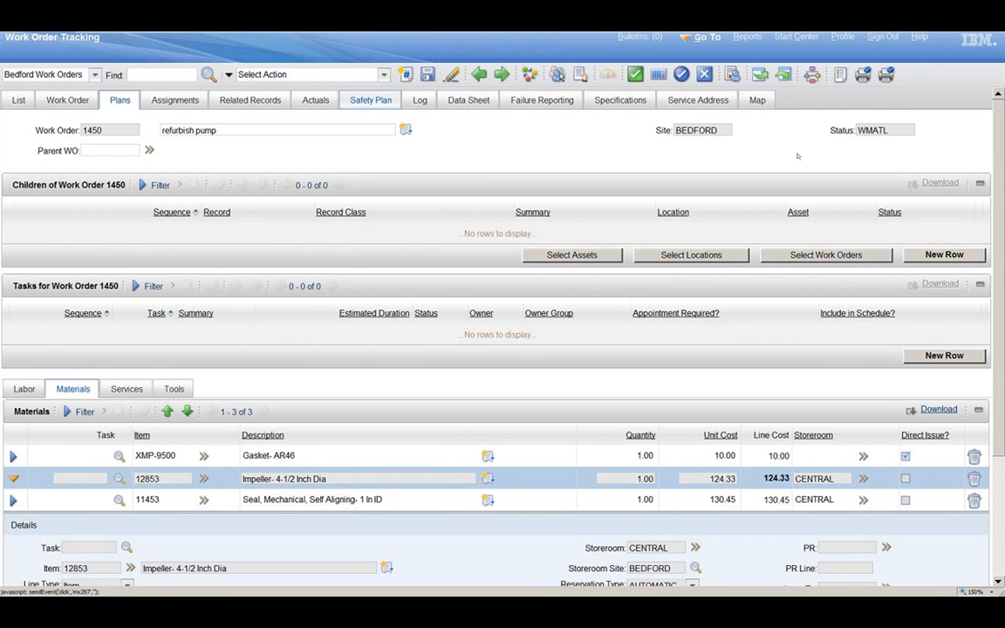
Step: Review the storeroom and direct issue material status details on the refurbish pump work order
left_click(69, 109)
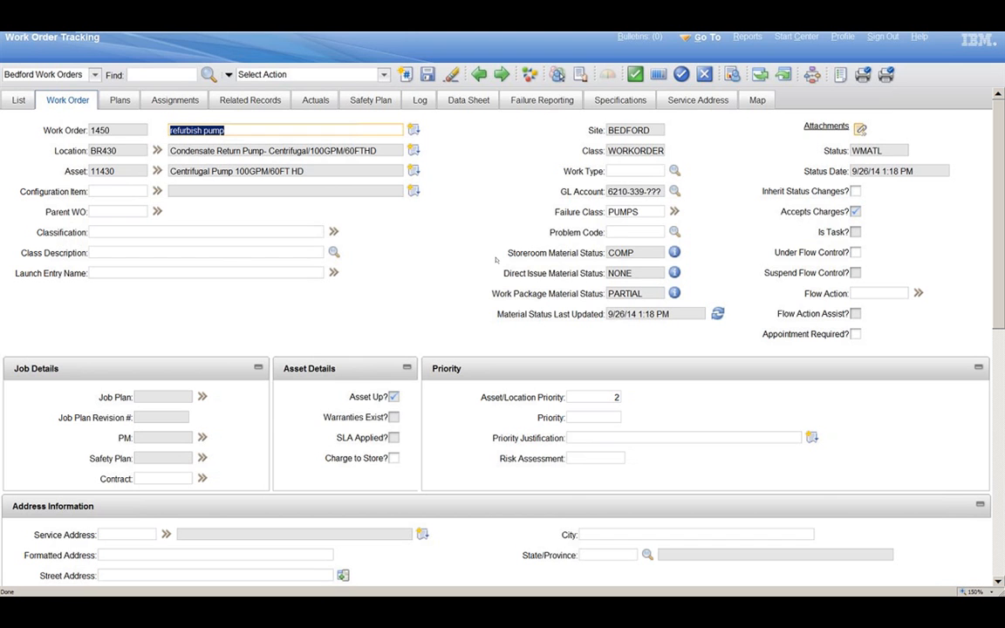
left_click(674, 253)
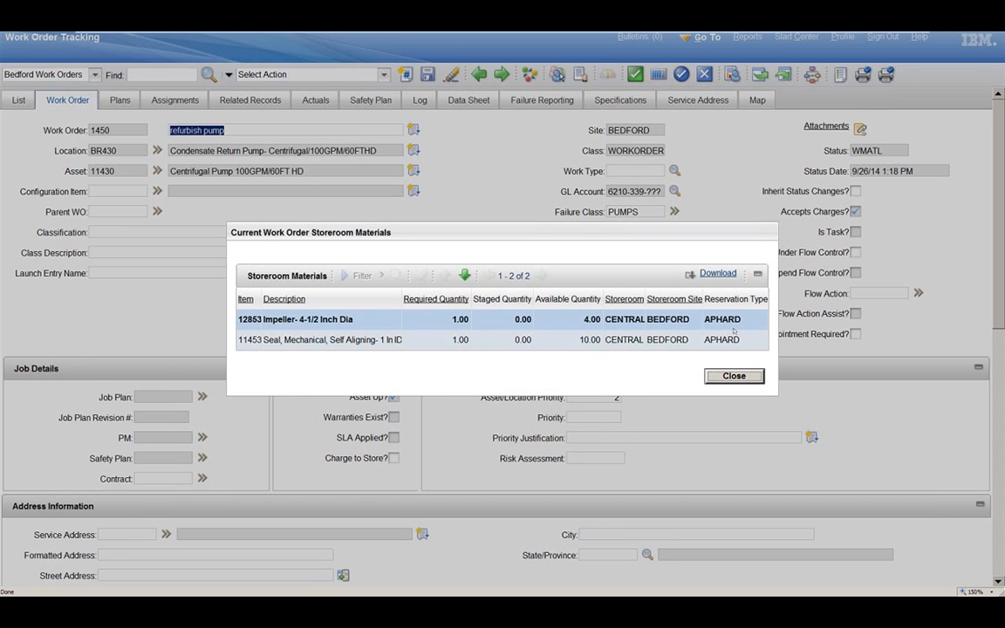
left_click(560, 316)
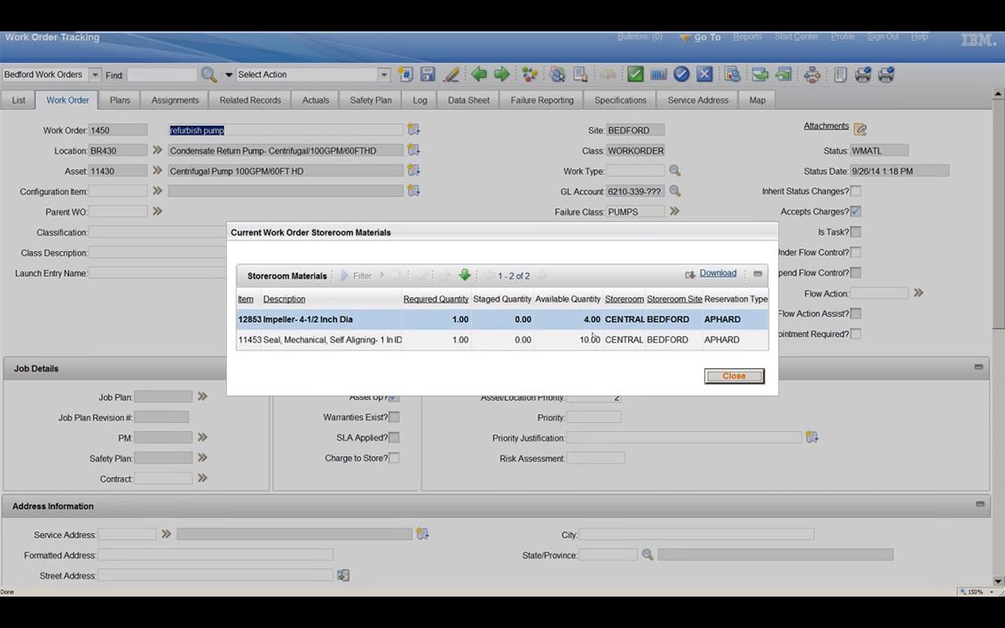
left_click(737, 377)
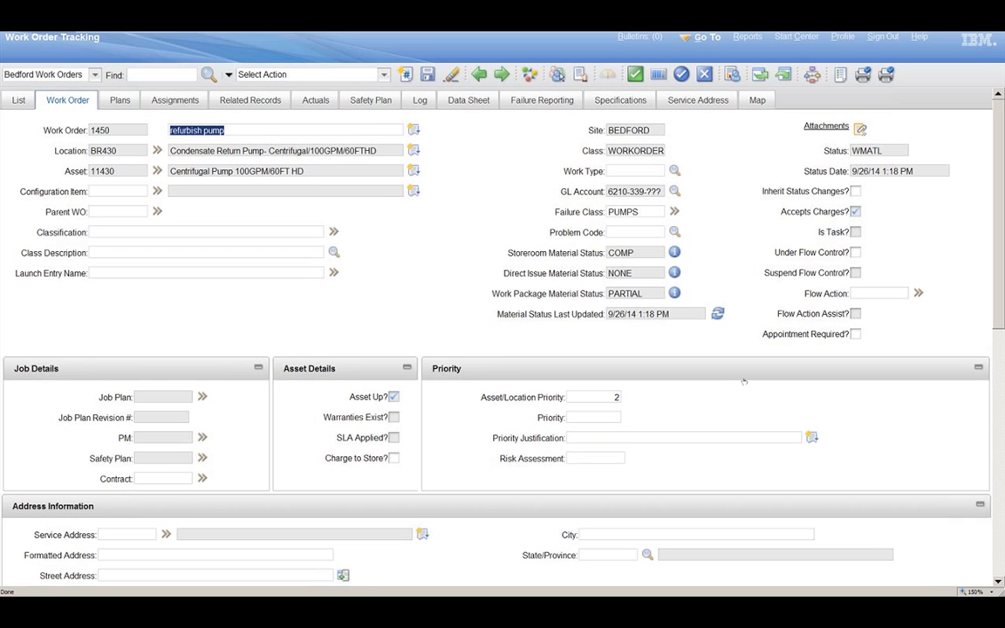
left_click(675, 273)
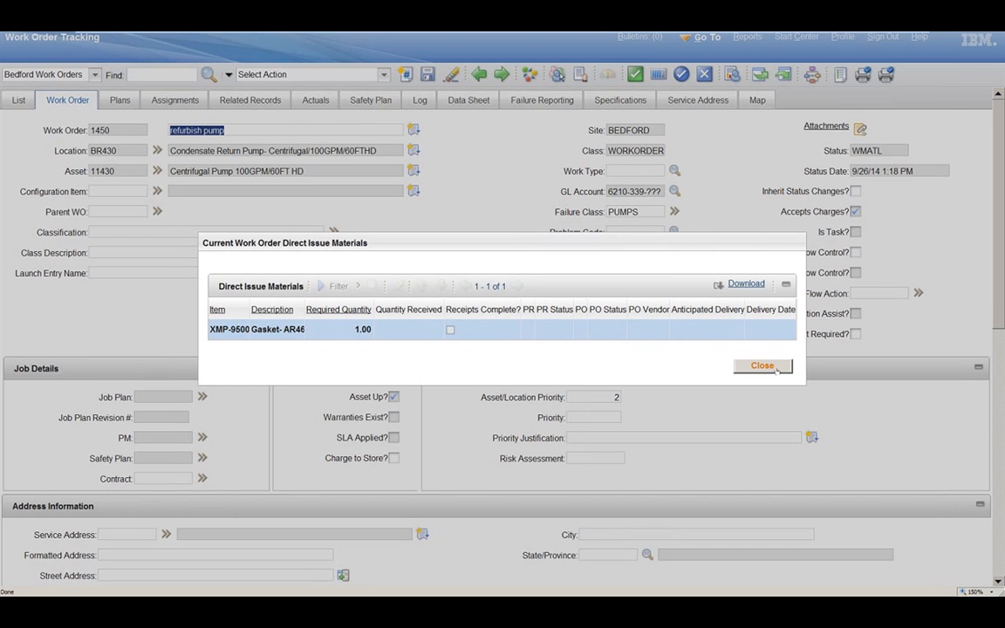
left_click(763, 366)
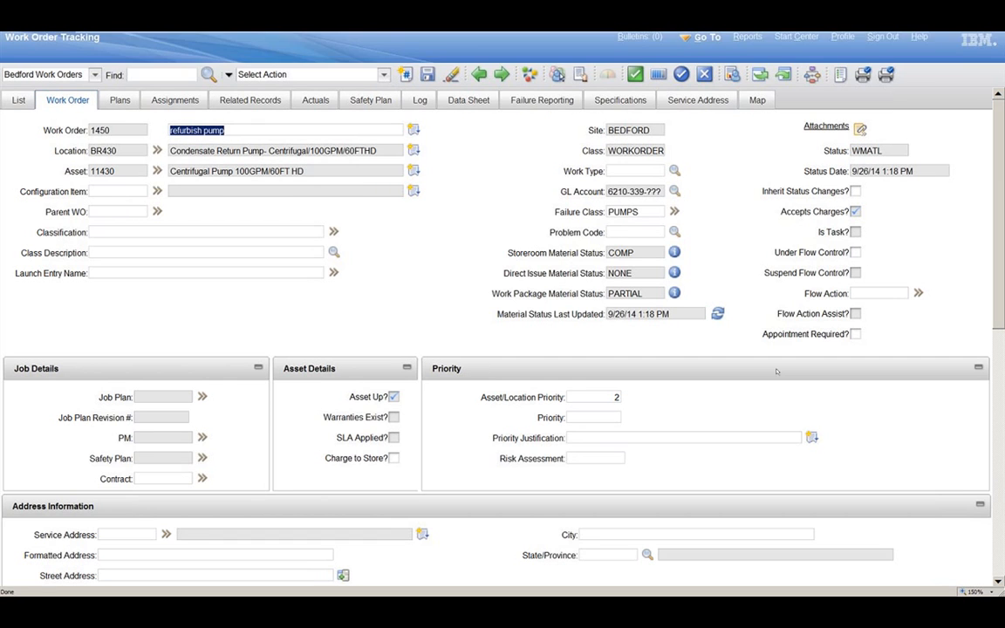
left_click(742, 112)
Step: Switch to the Inventory application, search for item 11453 and open its CENTRAL storeroom record
left_click(716, 44)
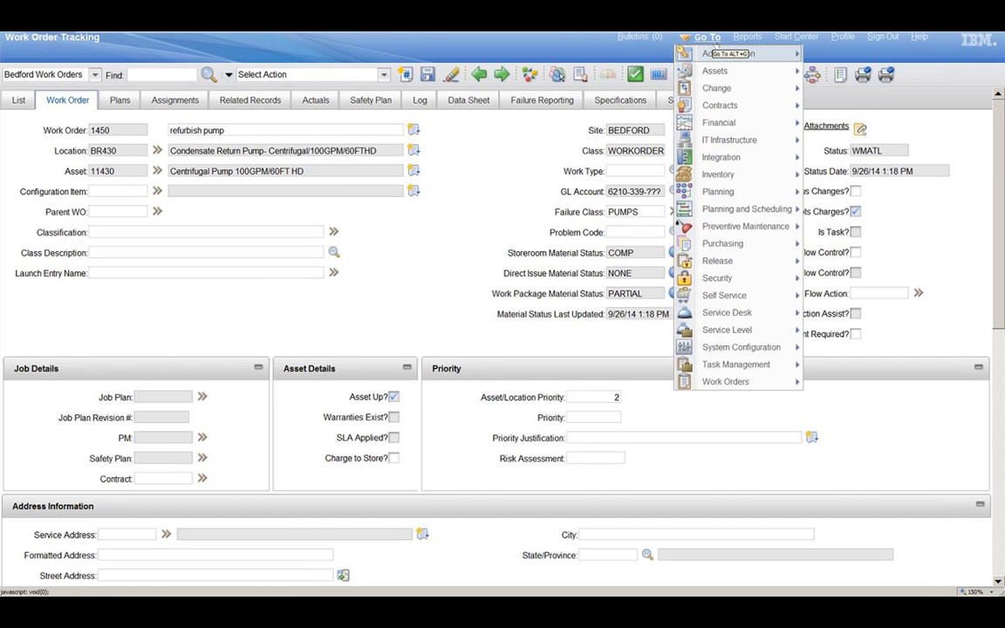
mouse_move(719, 174)
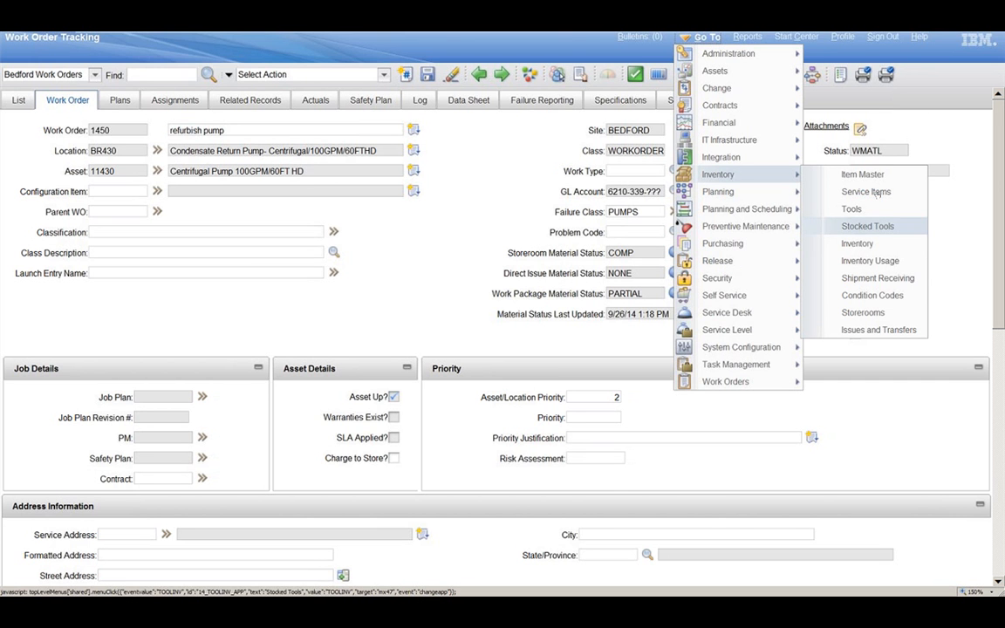
left_click(859, 243)
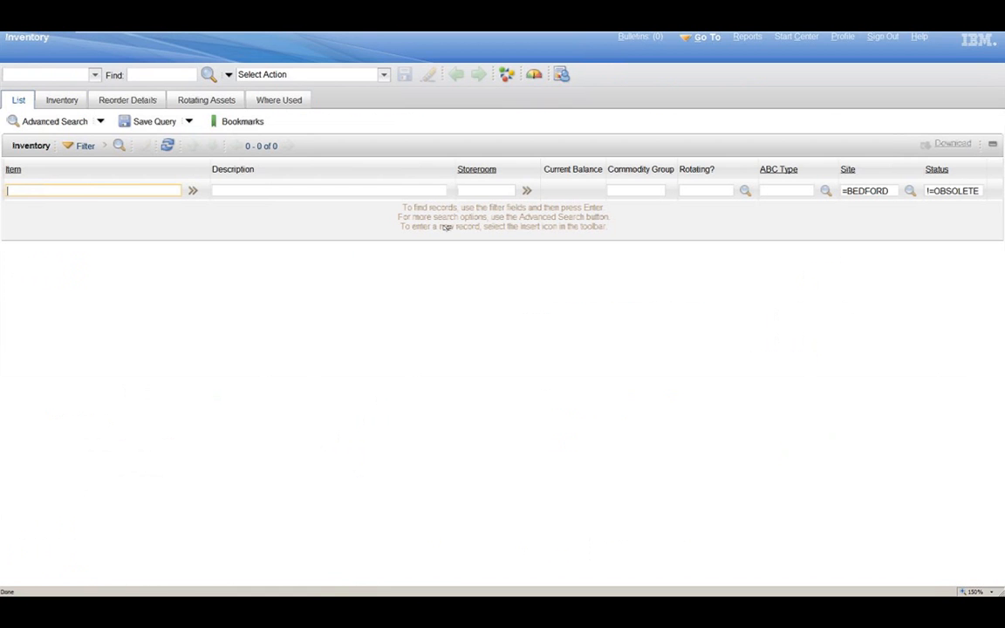
type("11453")
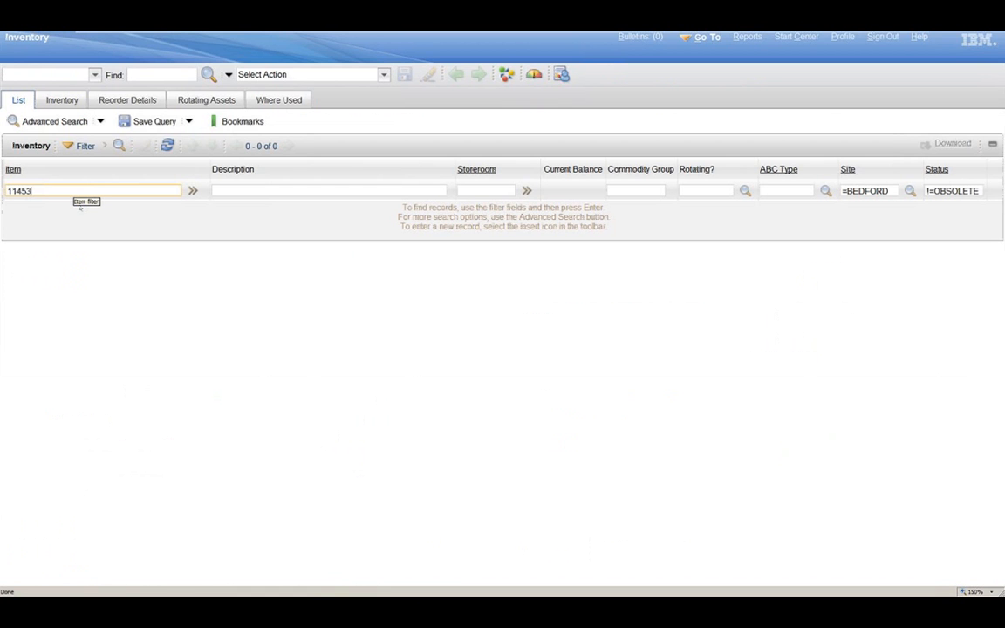
key("Return")
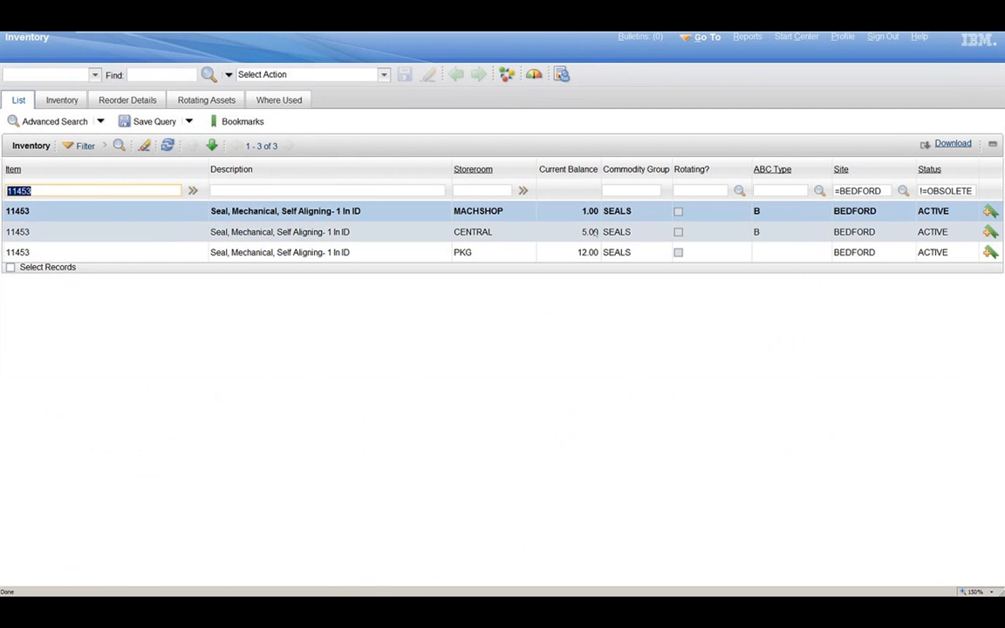
left_click(19, 236)
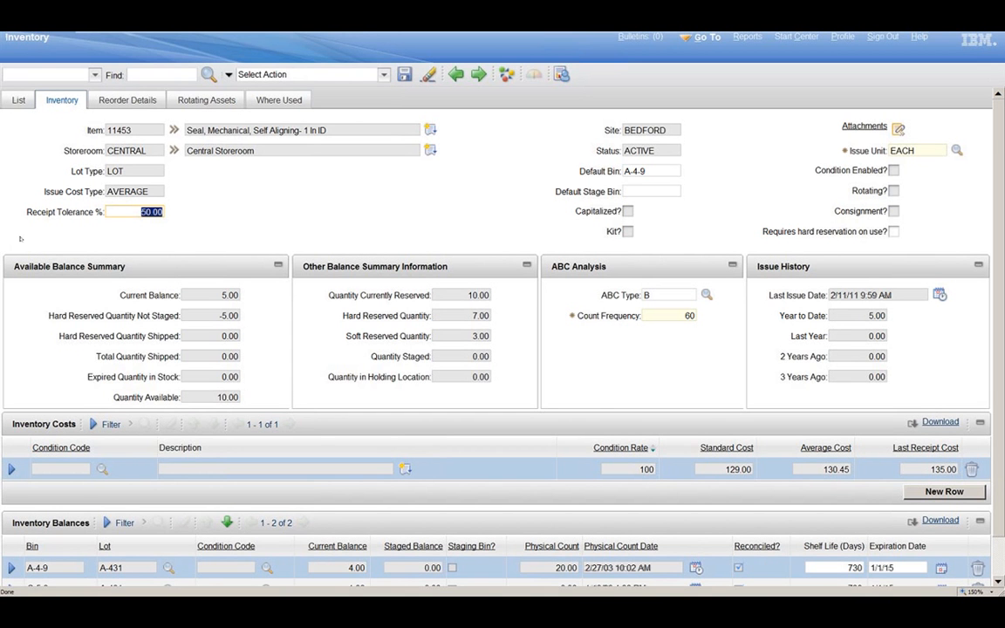
Step: Examine the inventory balances and reorder details of item 11453 in the CENTRAL storeroom
scroll(978, 360, "down", 1)
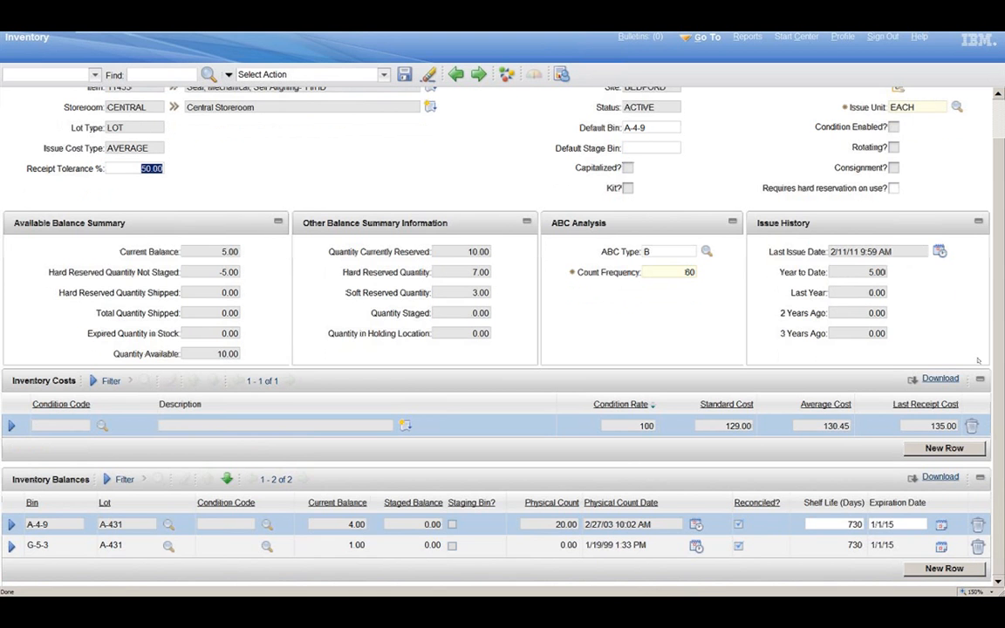
scroll(979, 360, "up", 1)
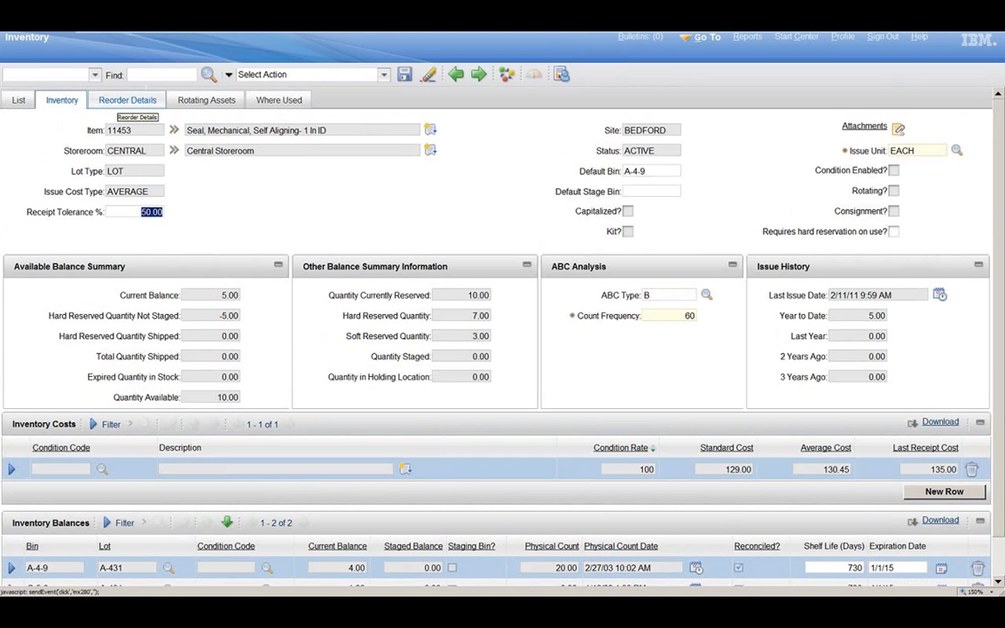
left_click(121, 105)
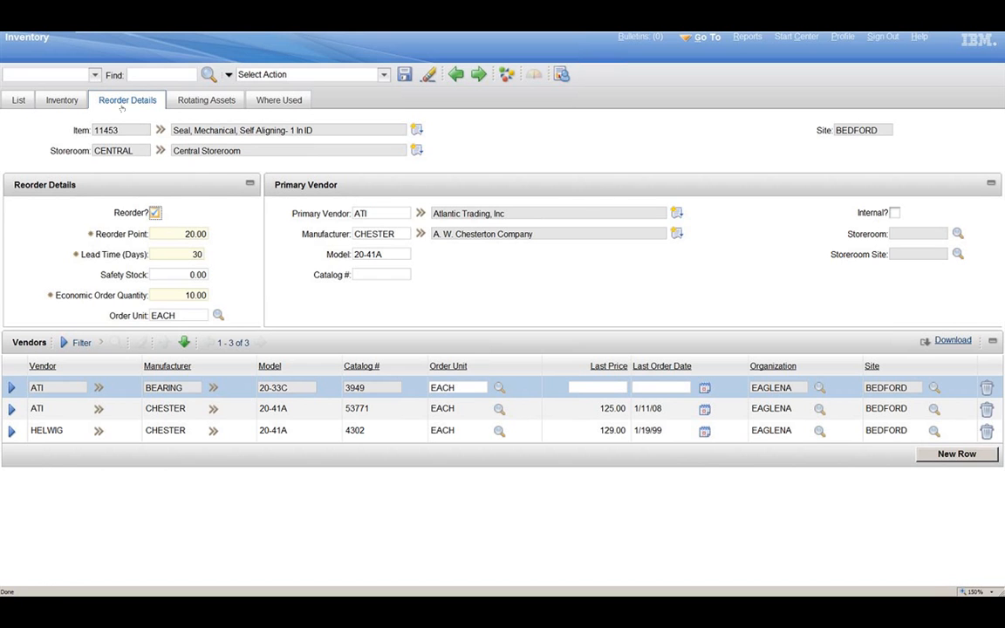
left_click(193, 295)
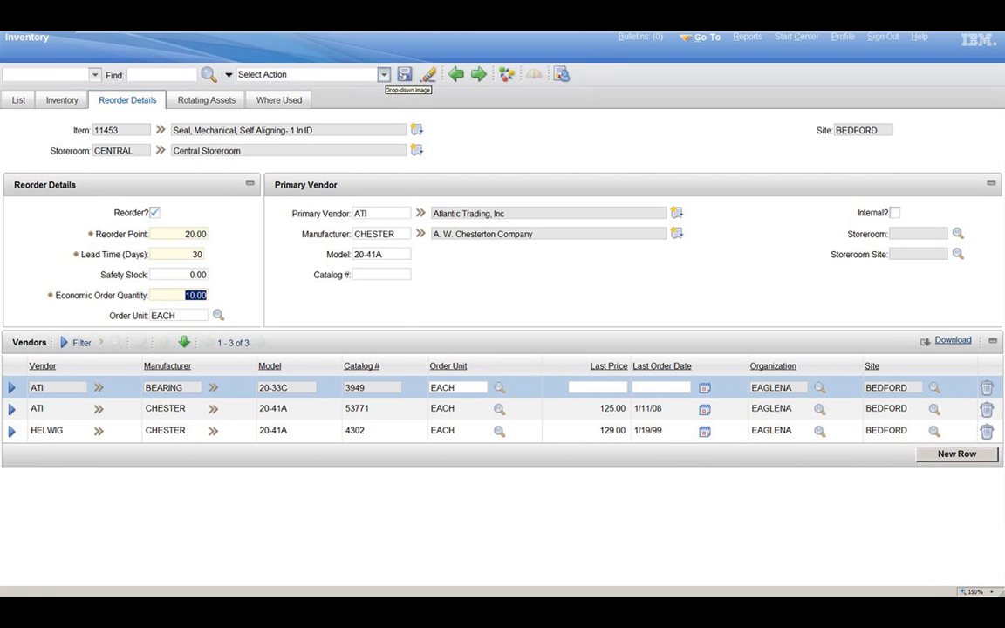
Step: Turn off background mode for reordering item 11453 in the CENTRAL storeroom, preview the reorder and run it
left_click(384, 74)
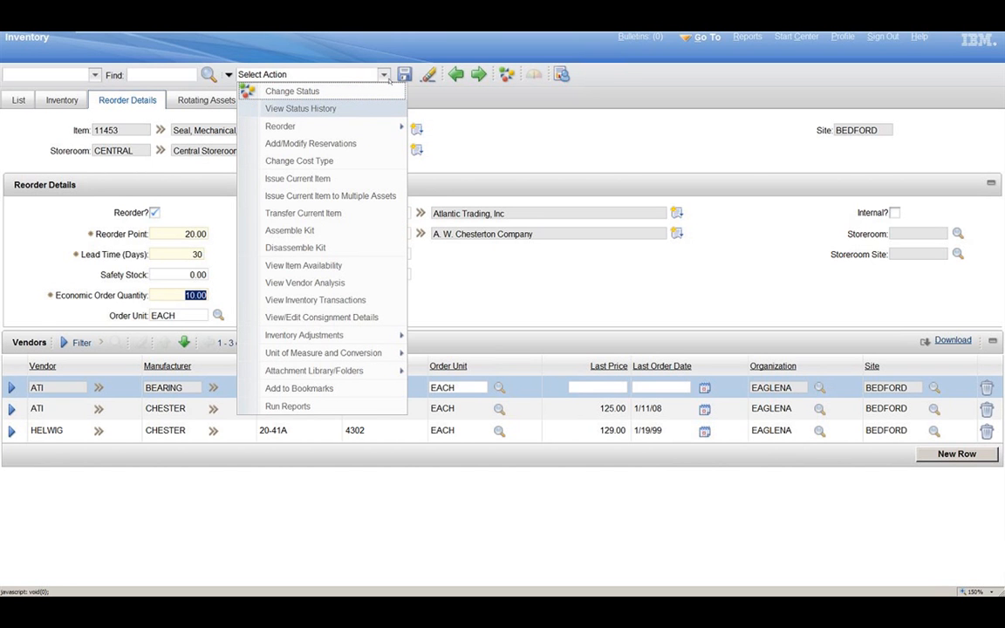
mouse_move(398, 129)
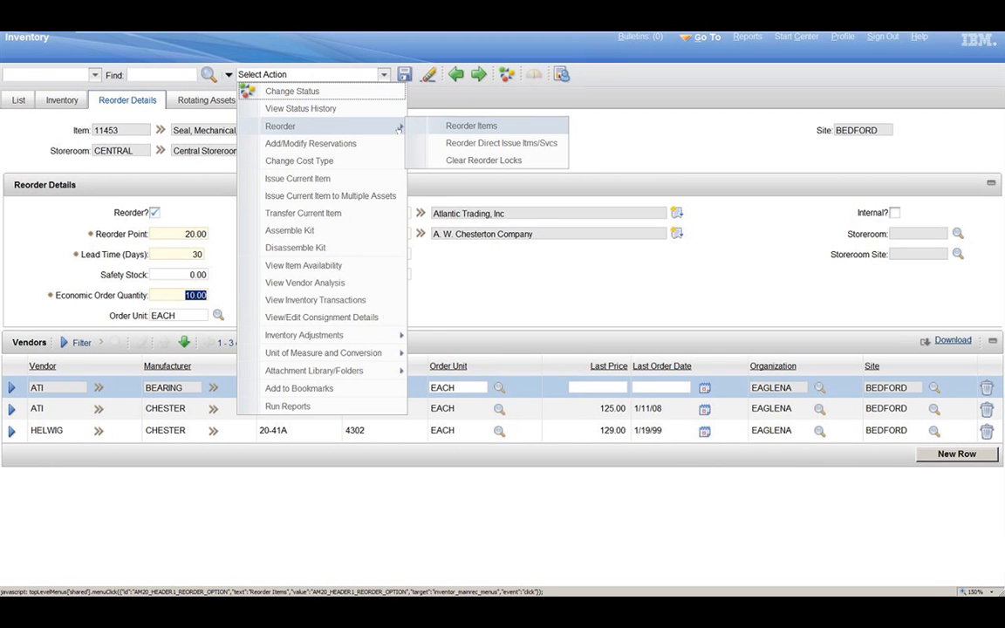
left_click(471, 127)
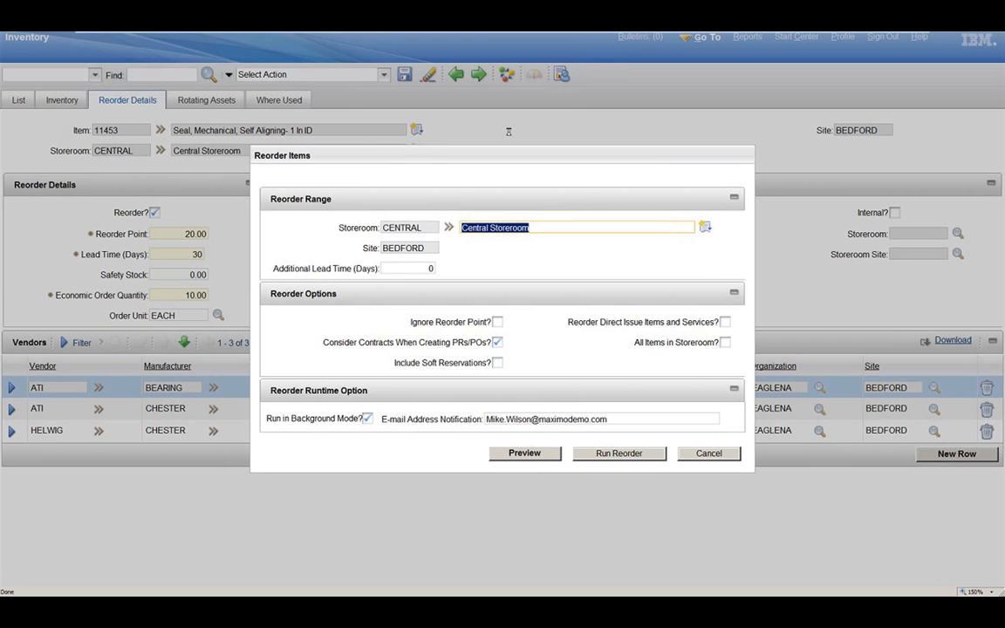
left_click(367, 419)
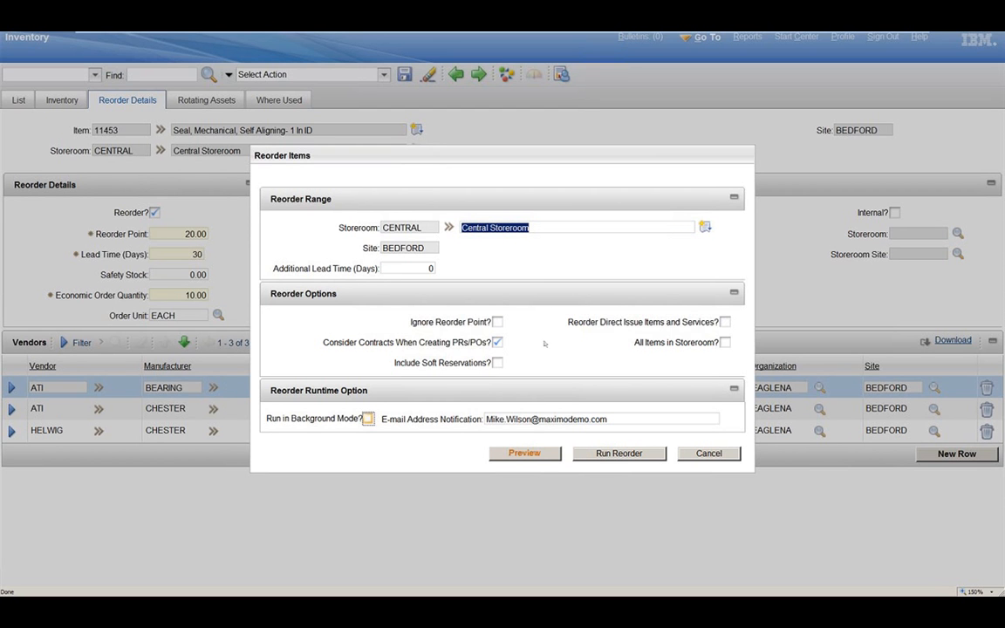
left_click(524, 453)
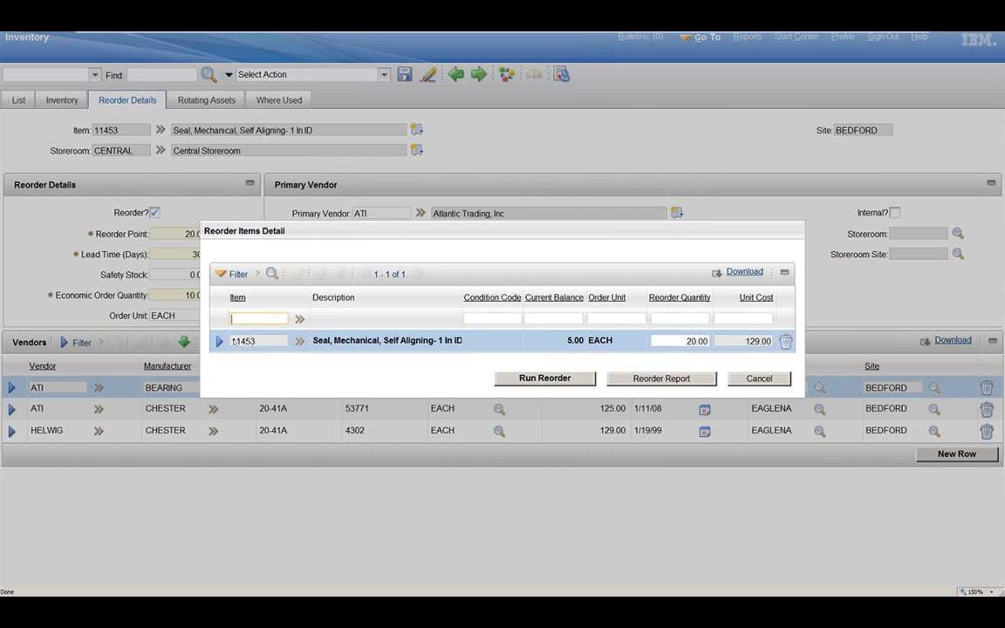
left_click_drag(274, 239, 210, 235)
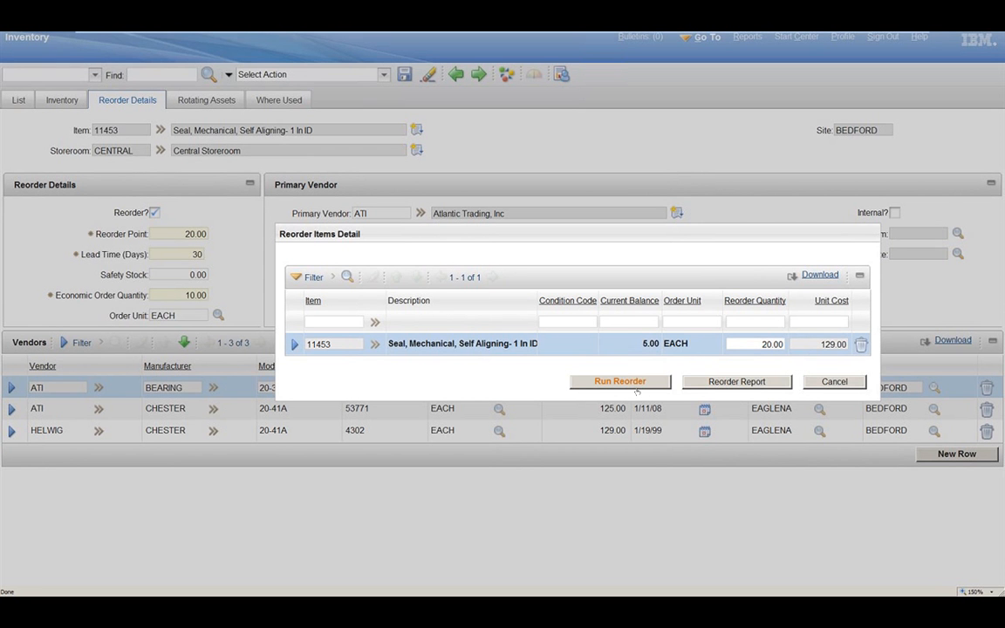
left_click(634, 388)
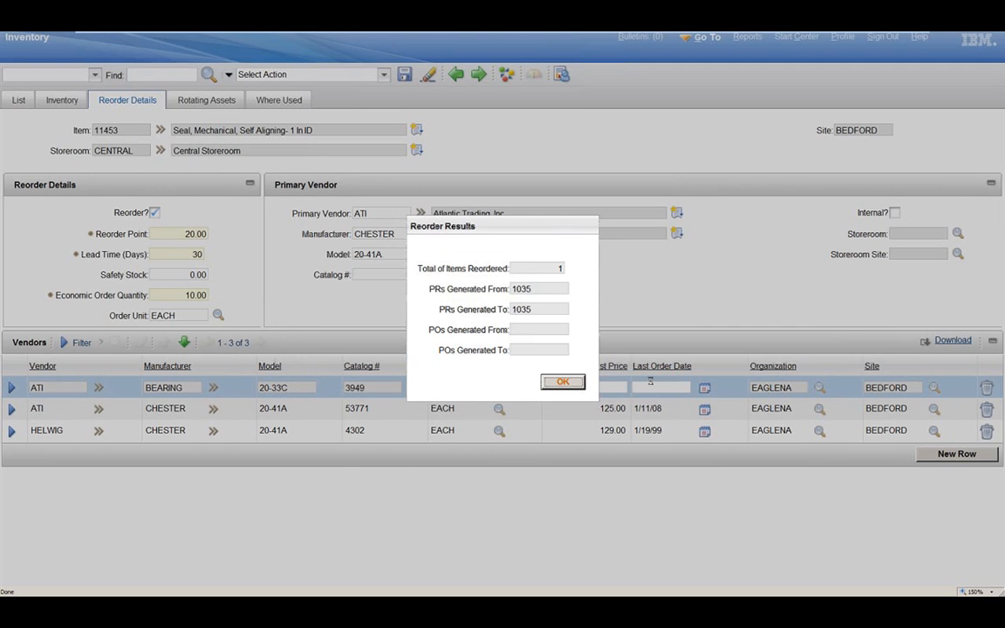
left_click(567, 384)
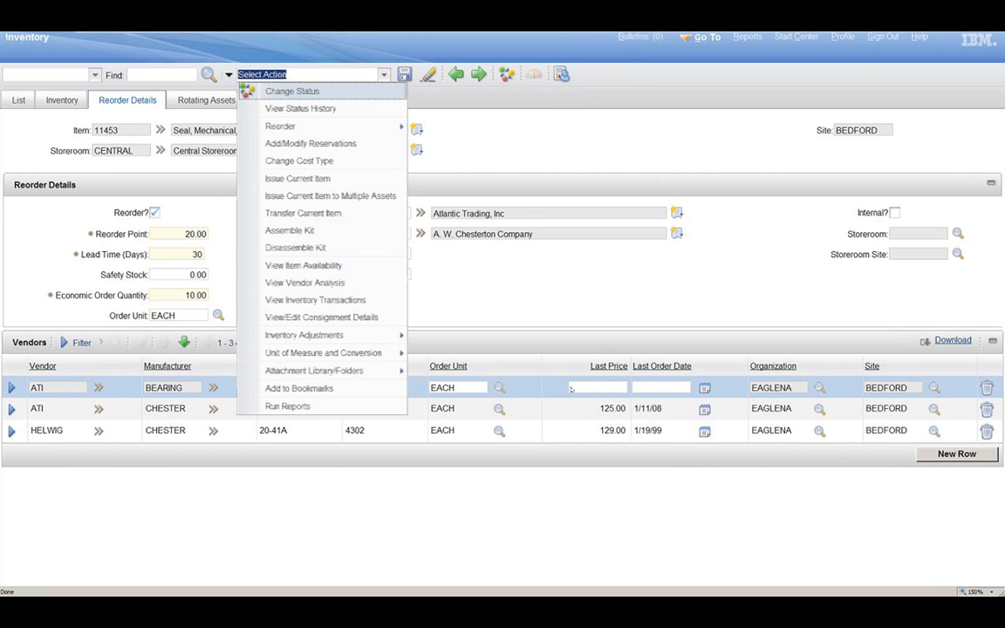
Step: Filter the inventory reservations by required date 10/6/14, review them and leave without changes
mouse_move(334, 127)
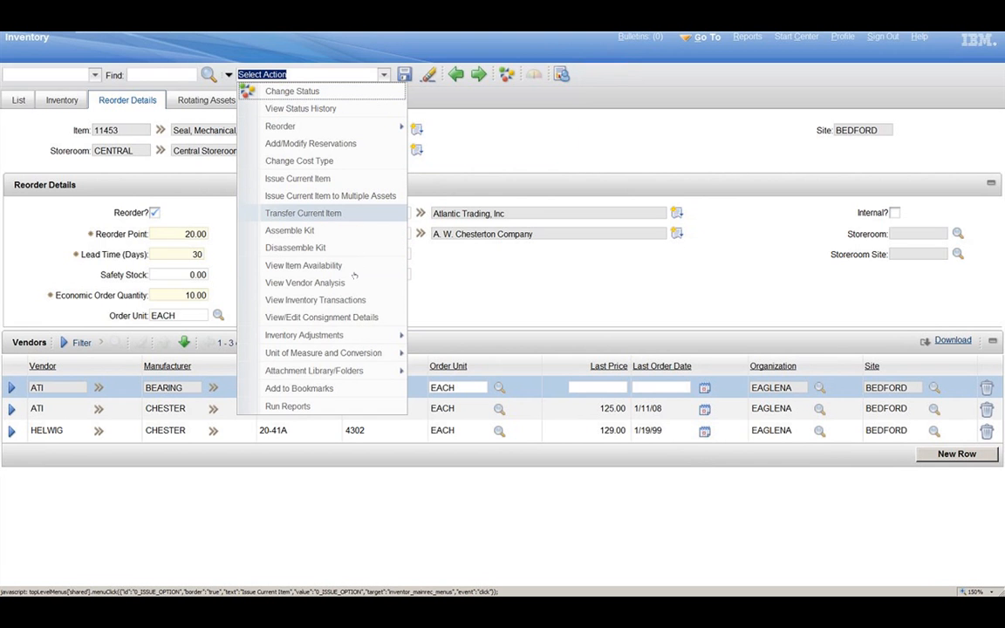
left_click(349, 145)
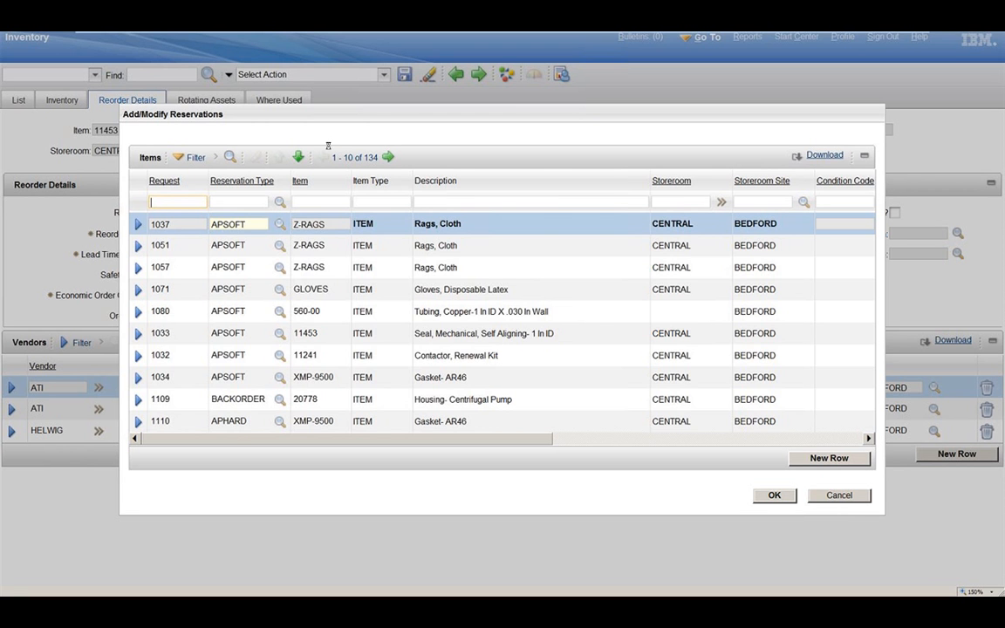
left_click_drag(413, 439, 760, 444)
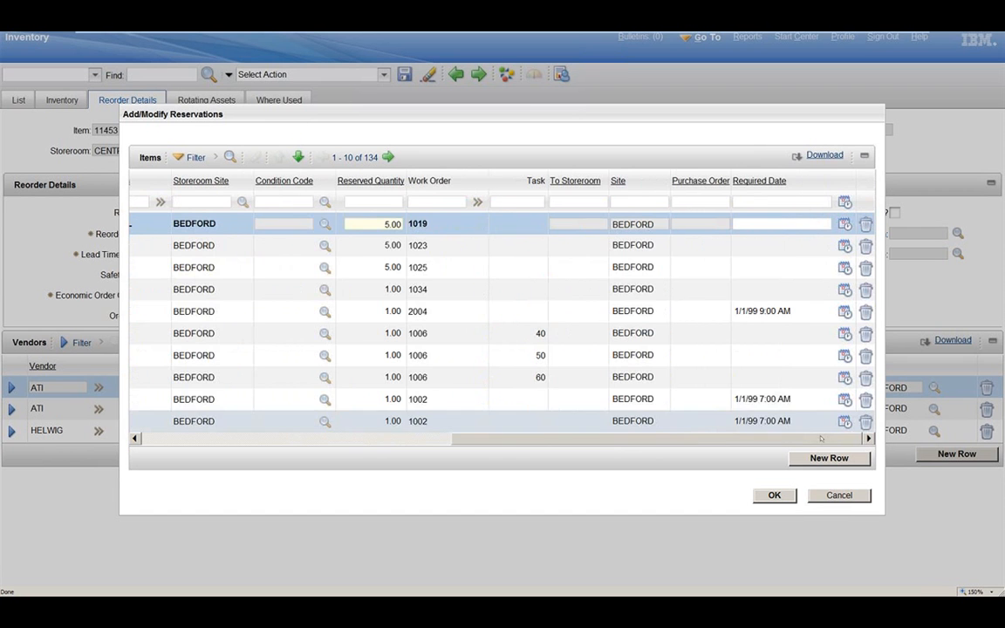
left_click(768, 202)
type("10/6/")
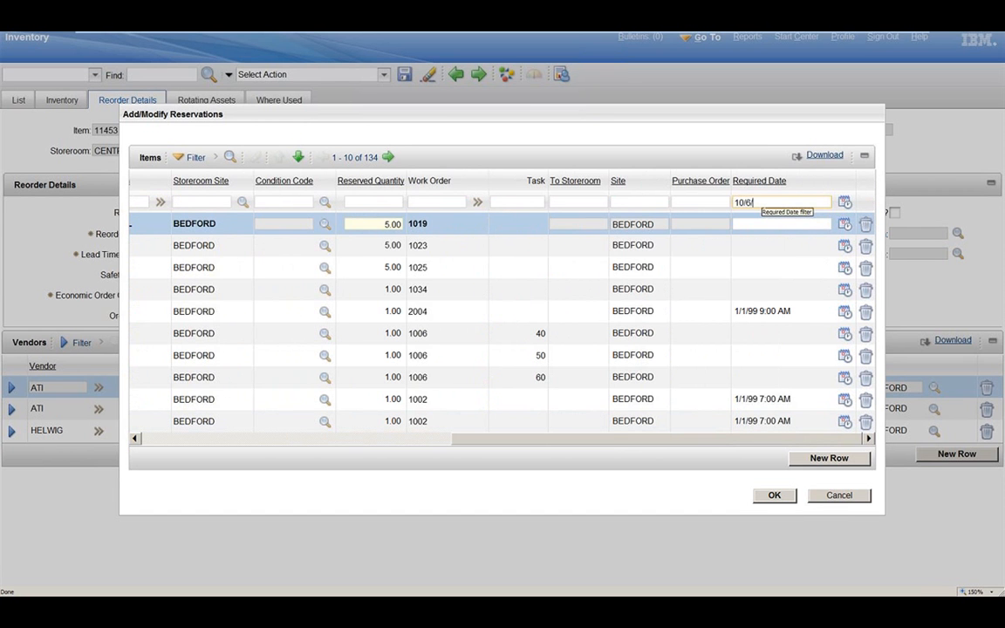
type("14")
key("Return")
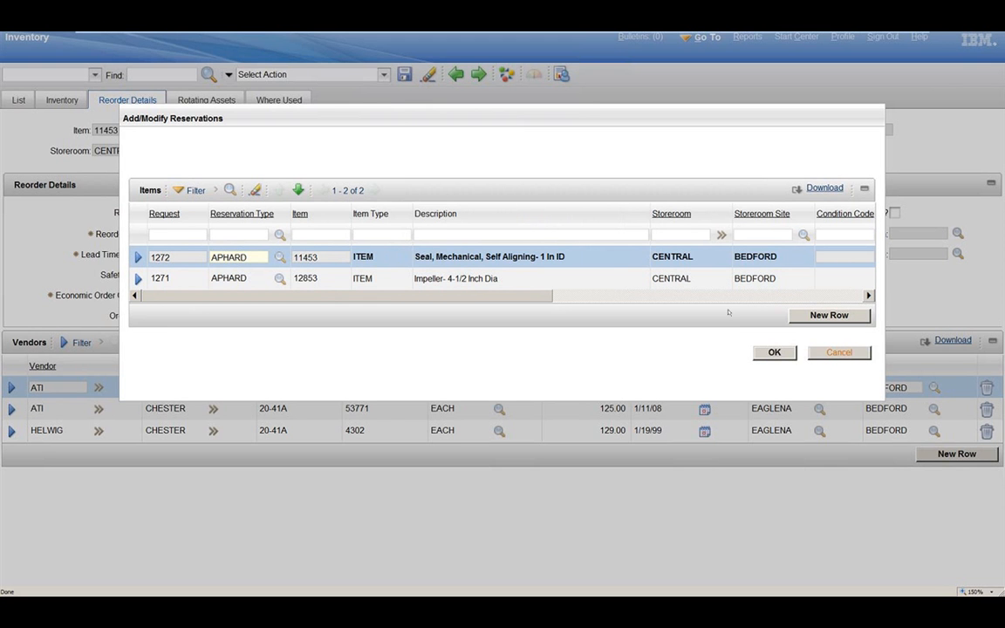
left_click(839, 352)
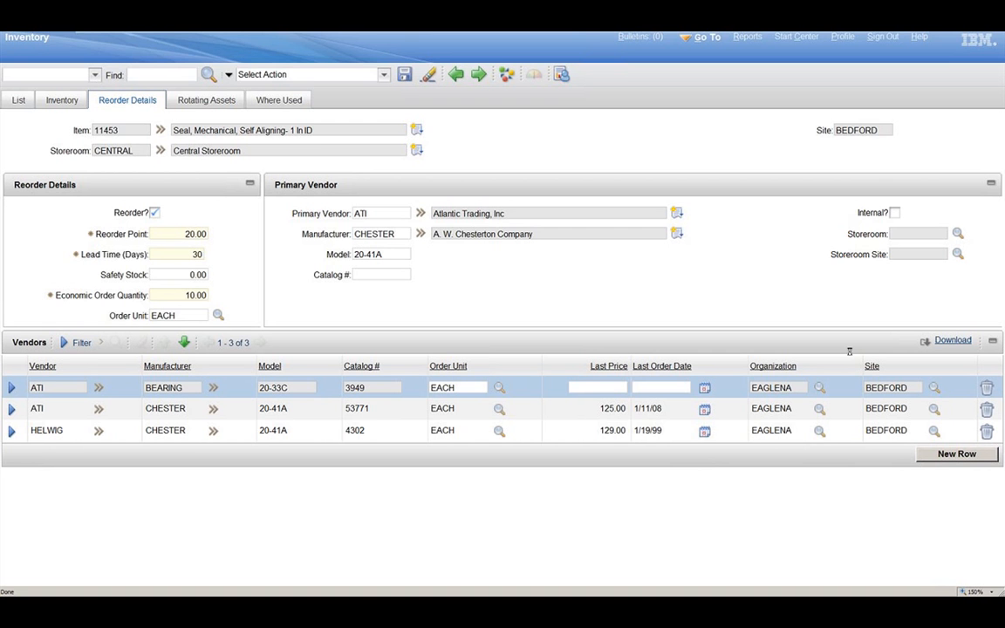
Step: Switch to the Purchase Requisitions application, search for PR 1035 and open its record
left_click(712, 45)
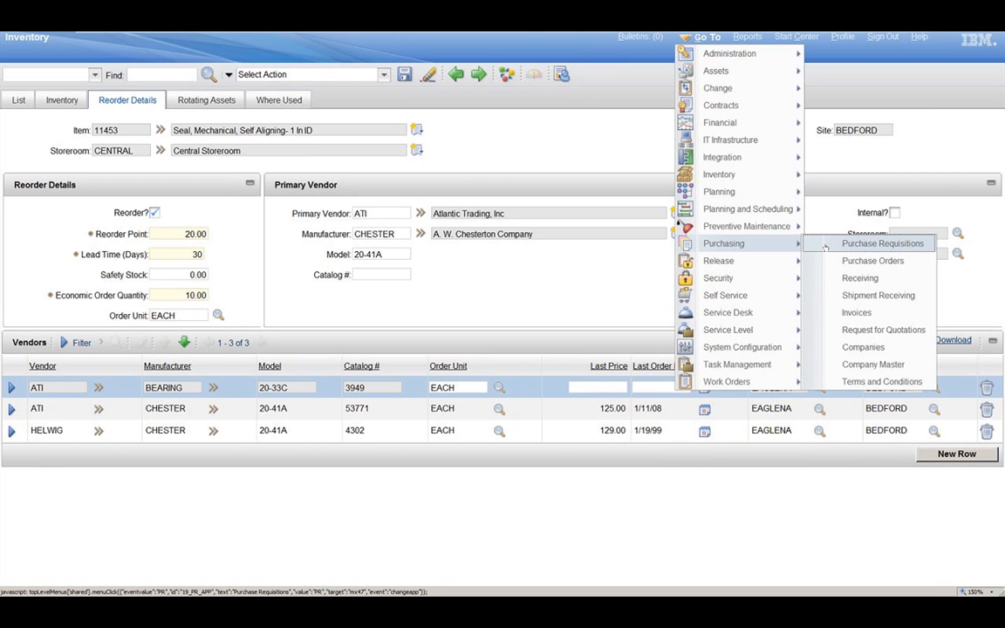
left_click(875, 244)
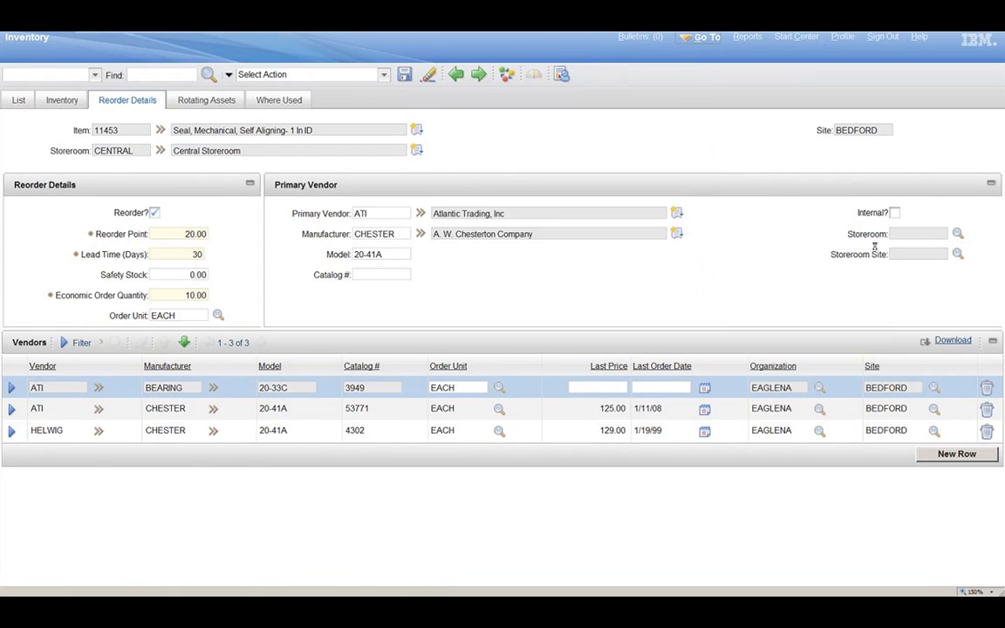
type("1034")
key("Return")
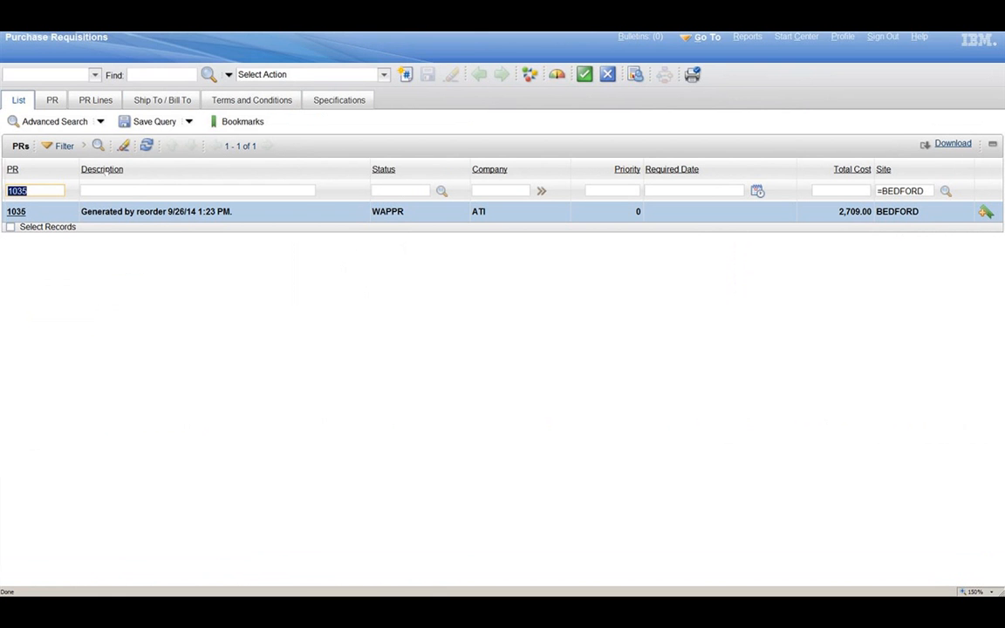
left_click(21, 213)
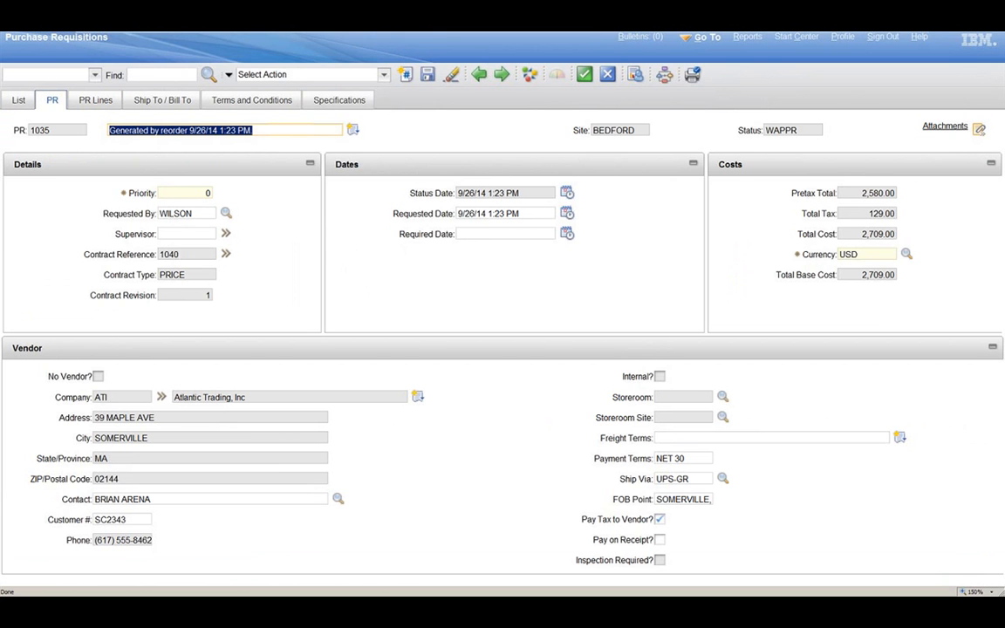
Step: Open the purchase contract referenced by the requisition and display its contract lines
left_click(227, 254)
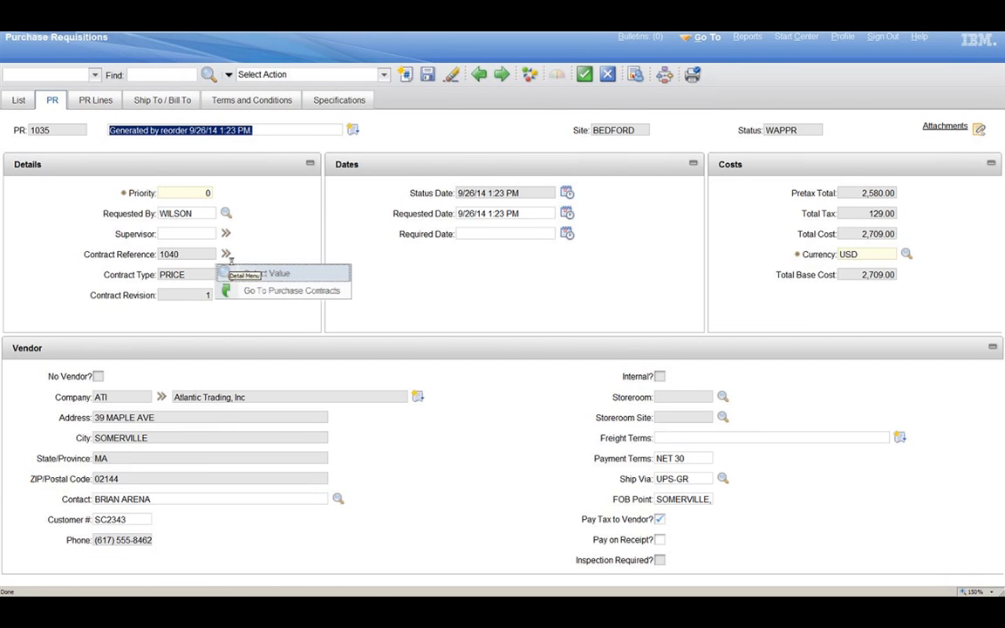
left_click(309, 290)
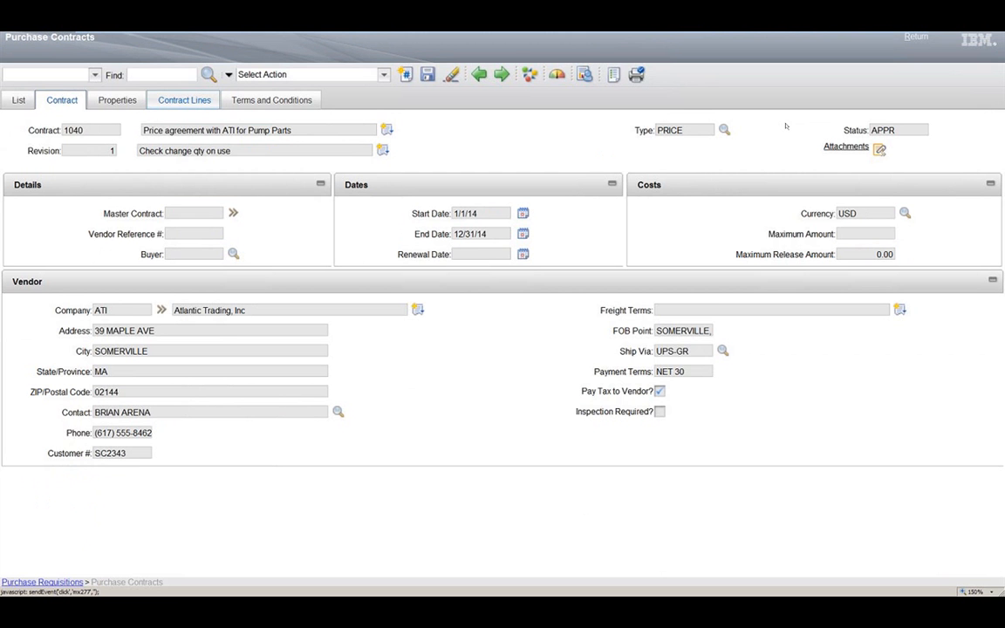
left_click(183, 102)
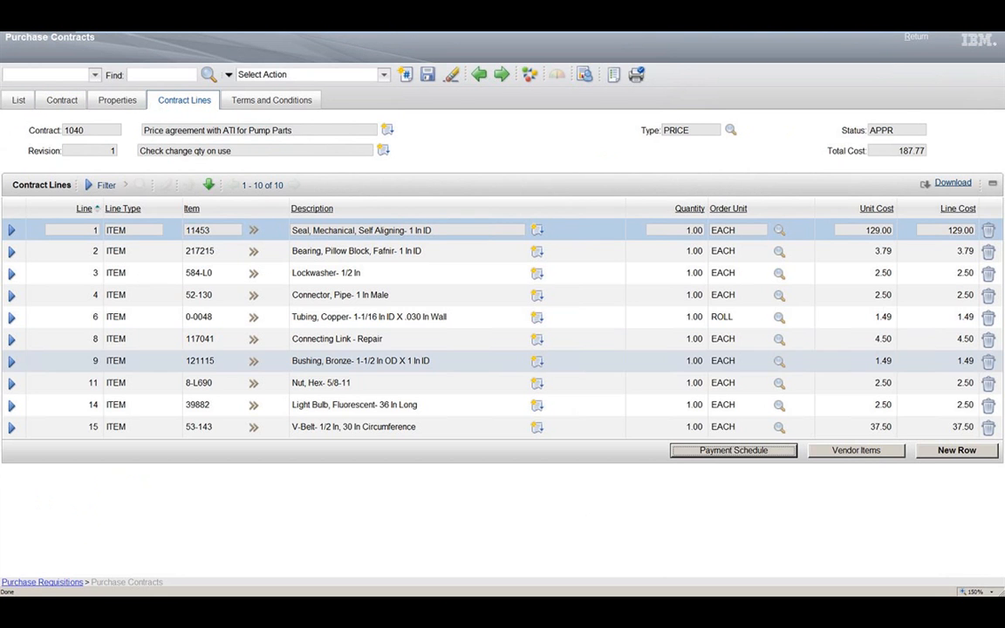
Step: Examine the unit cost and line details of item 11453 in the contract, then return to the purchase requisition
left_click(877, 231)
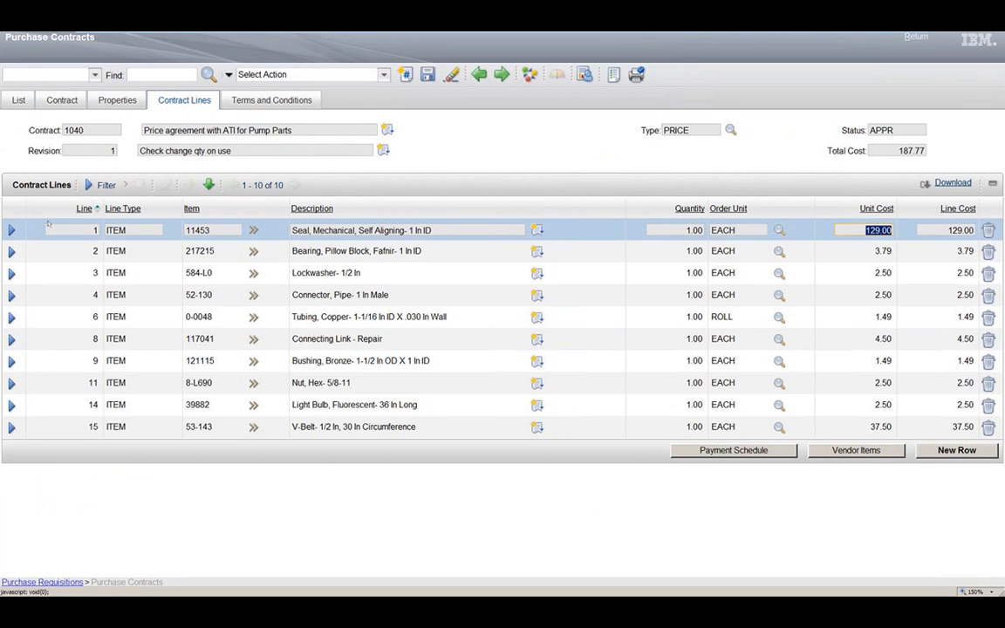
left_click(11, 230)
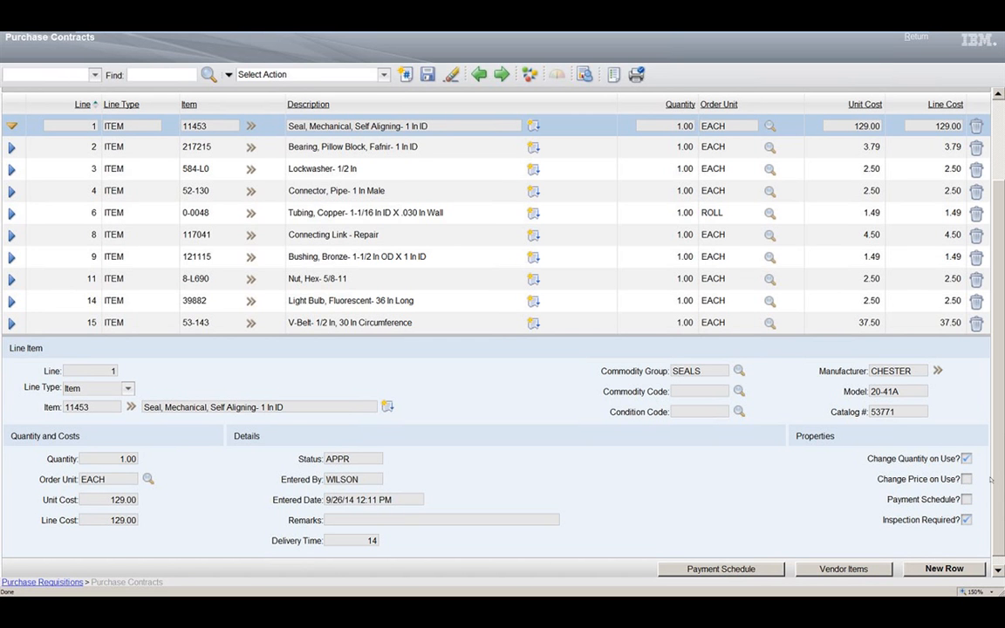
scroll(992, 480, "up", 2)
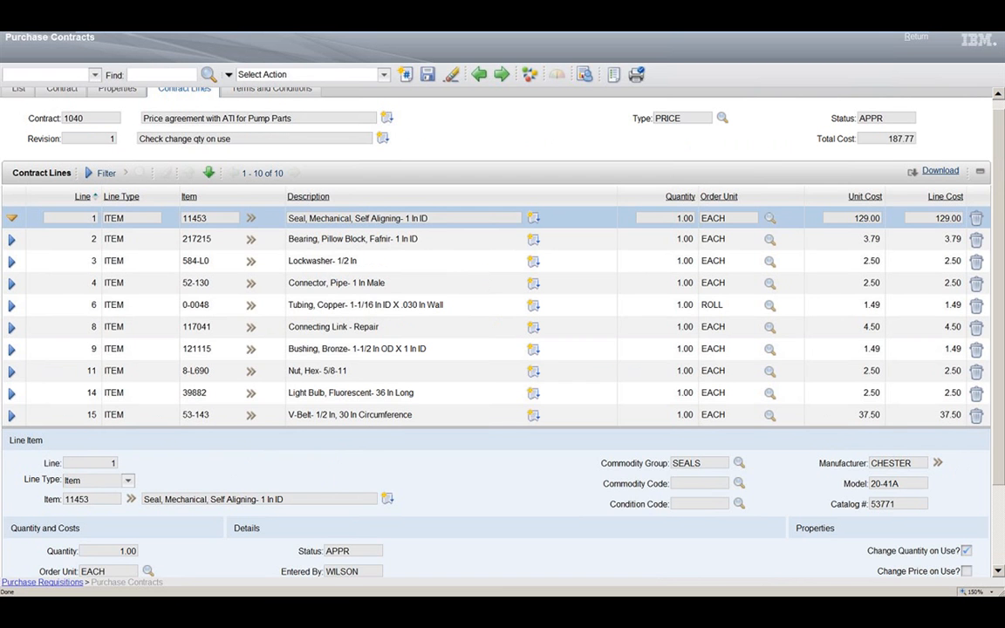
scroll(847, 227, "up", 1)
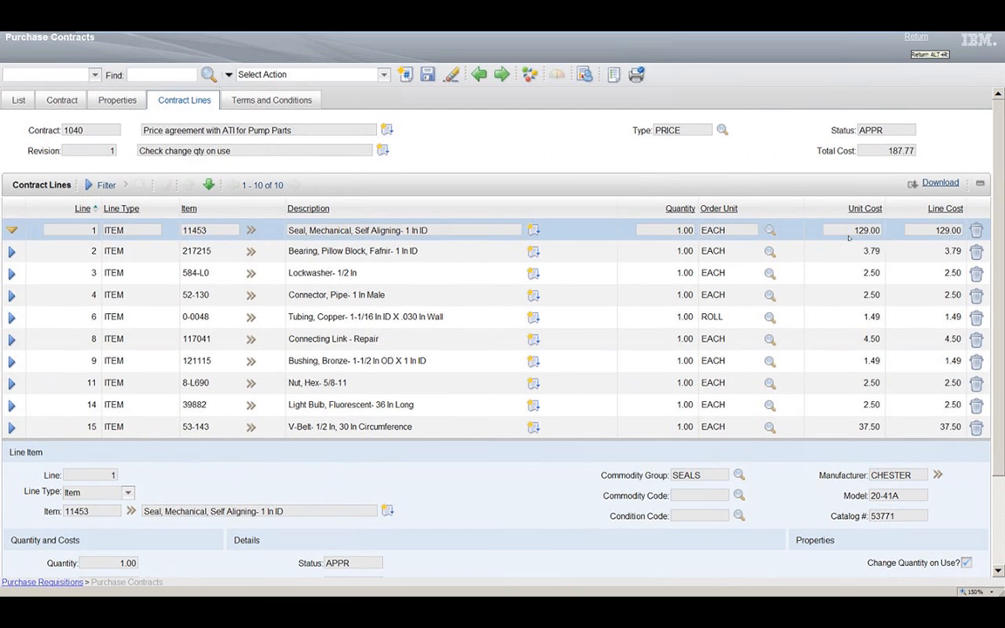
left_click(916, 37)
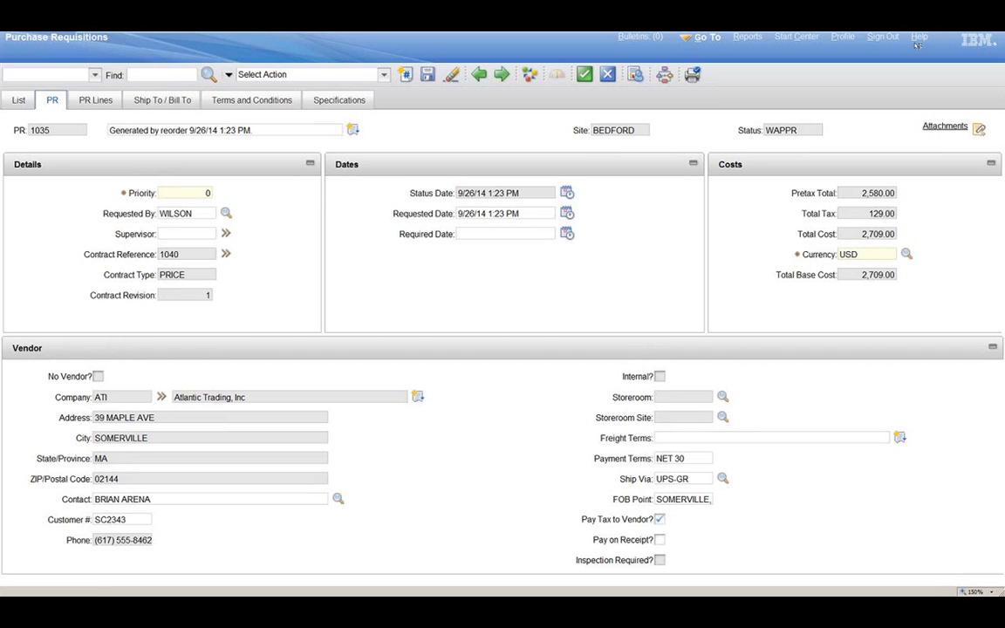
Step: Review the requisition's line for item 11453 and route the requisition into workflow
left_click(91, 101)
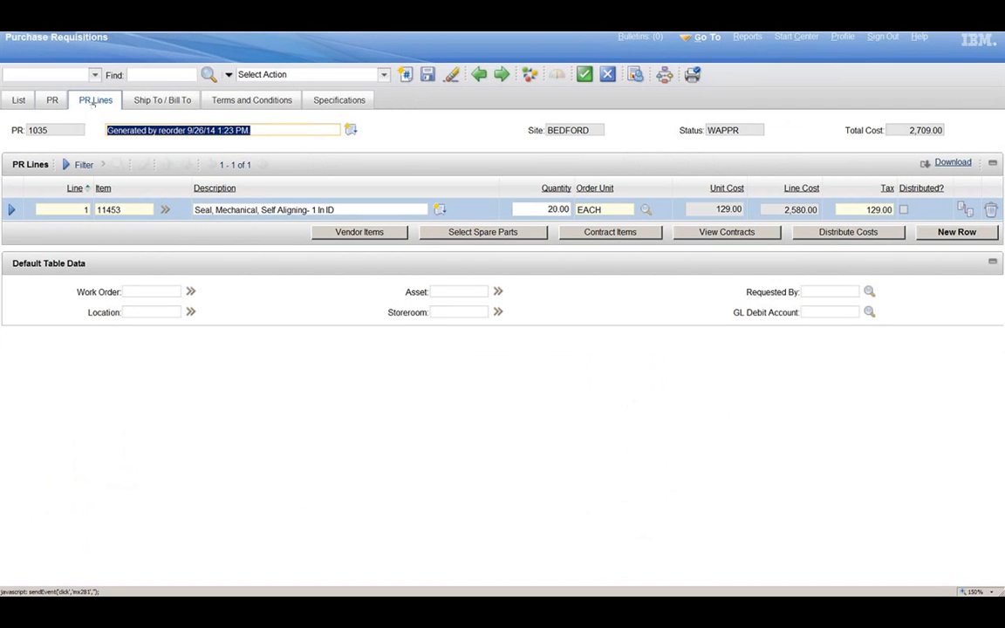
left_click(461, 211)
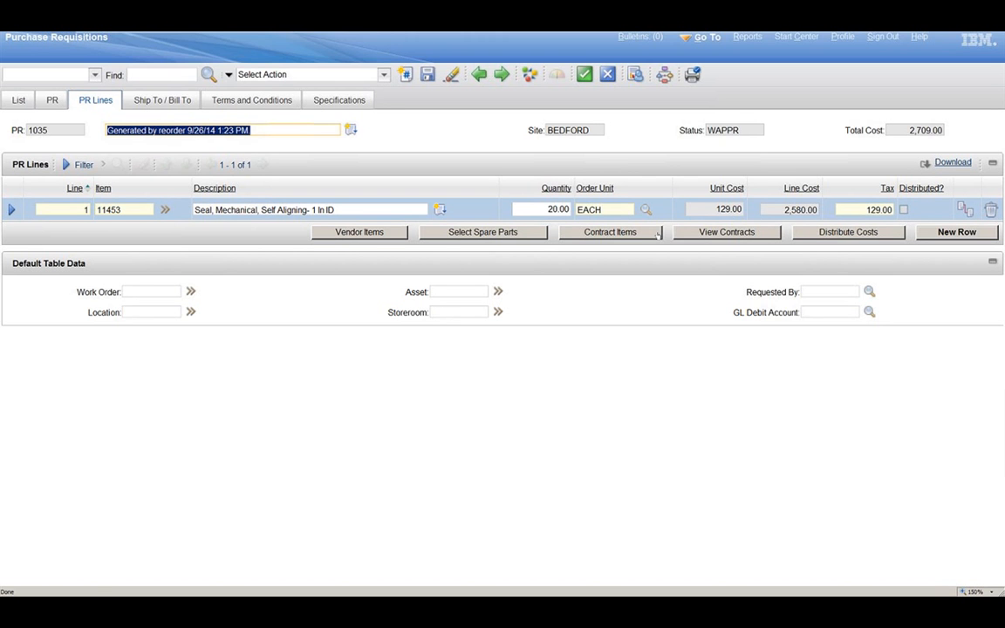
mouse_move(448, 39)
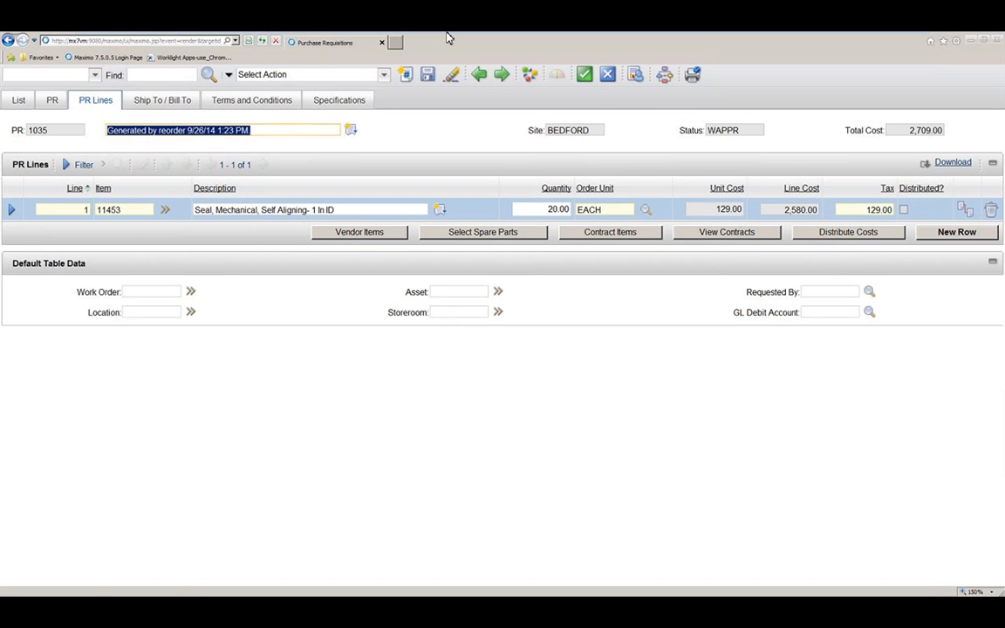
left_click(668, 82)
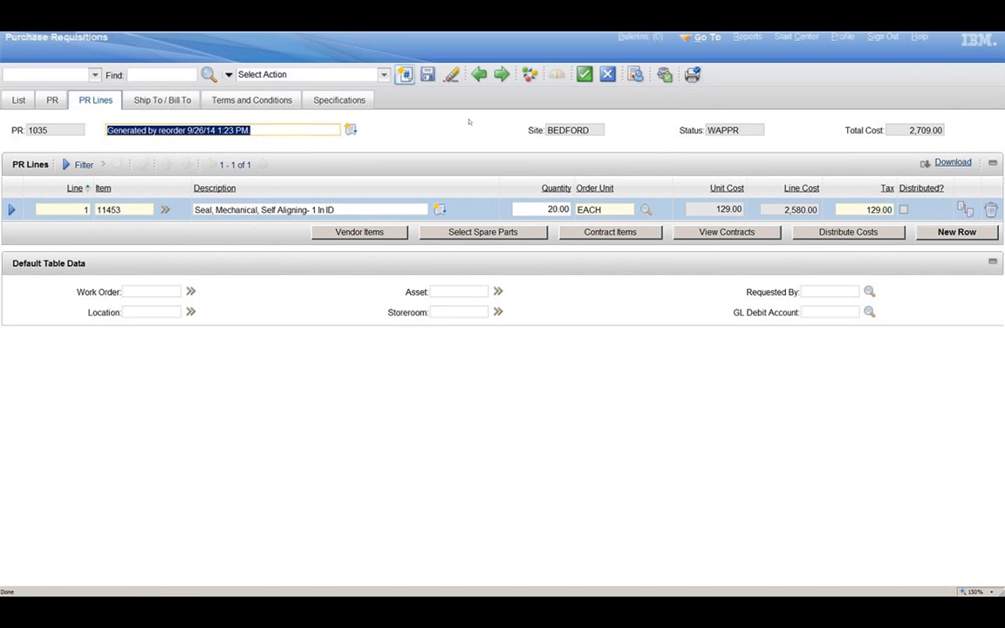
Step: View the requisition's PRSTATUS workflow map, look along the process diagram and close it
left_click(384, 75)
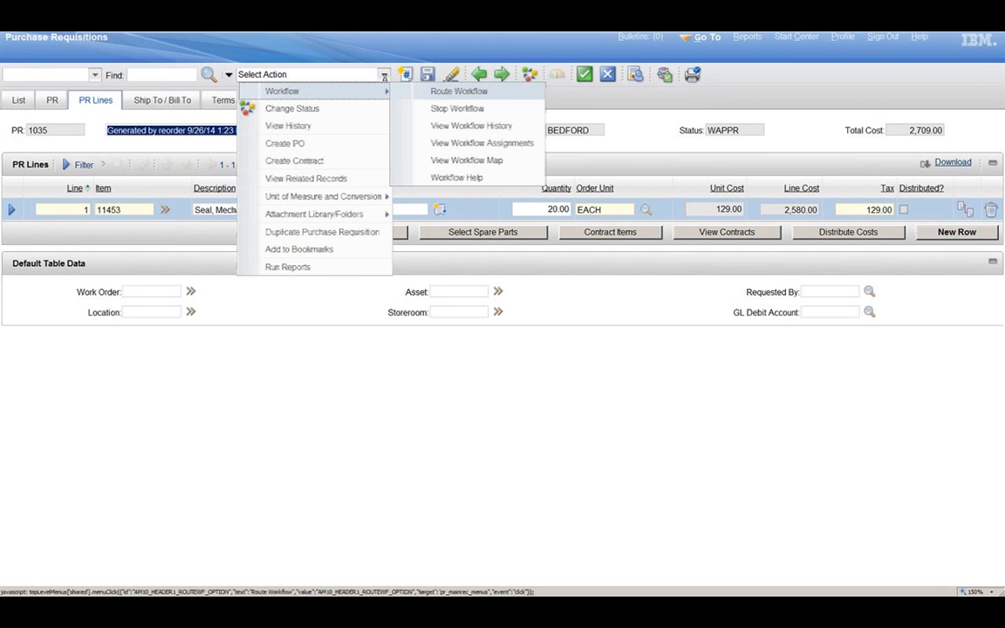
left_click(459, 90)
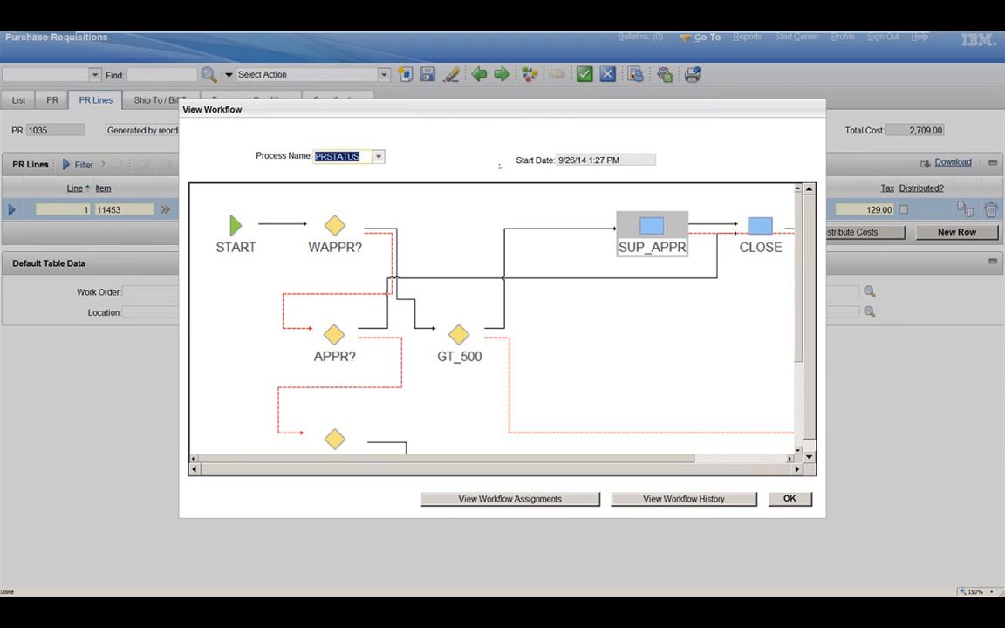
left_click(583, 146)
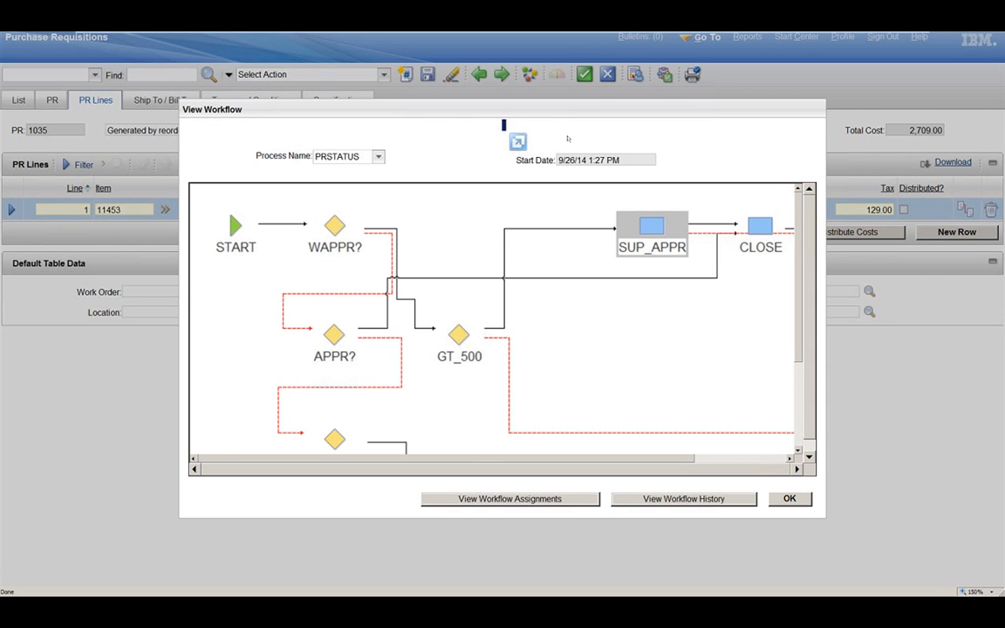
left_click_drag(574, 459, 673, 462)
left_click(796, 470)
left_click(788, 503)
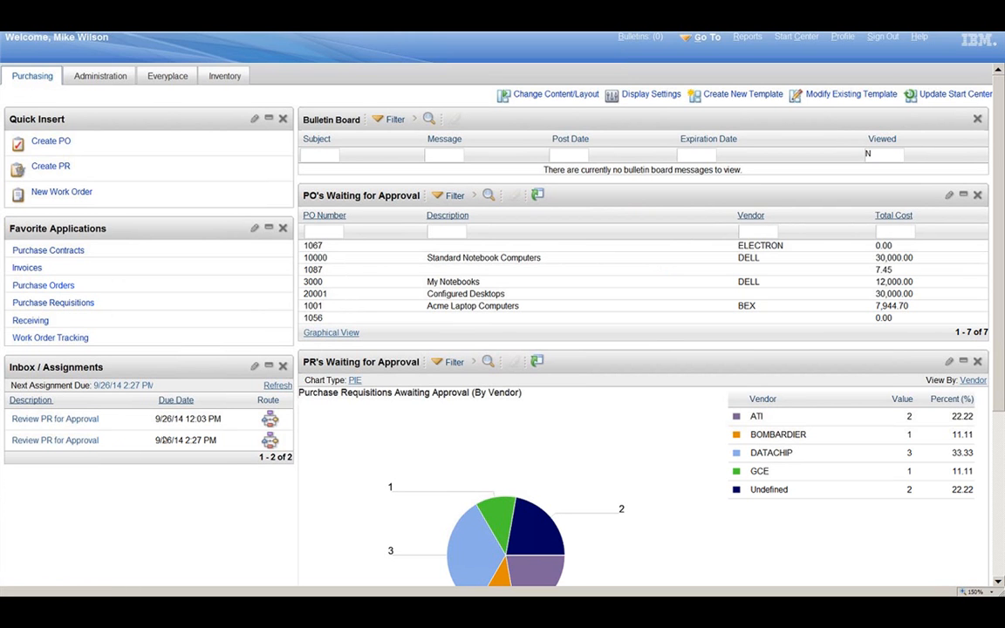
Step: Open the Review PR for Approval assignment due 9/26/14 2:27 PM and turn off workflow help for records launched from the inbox
left_click(41, 444)
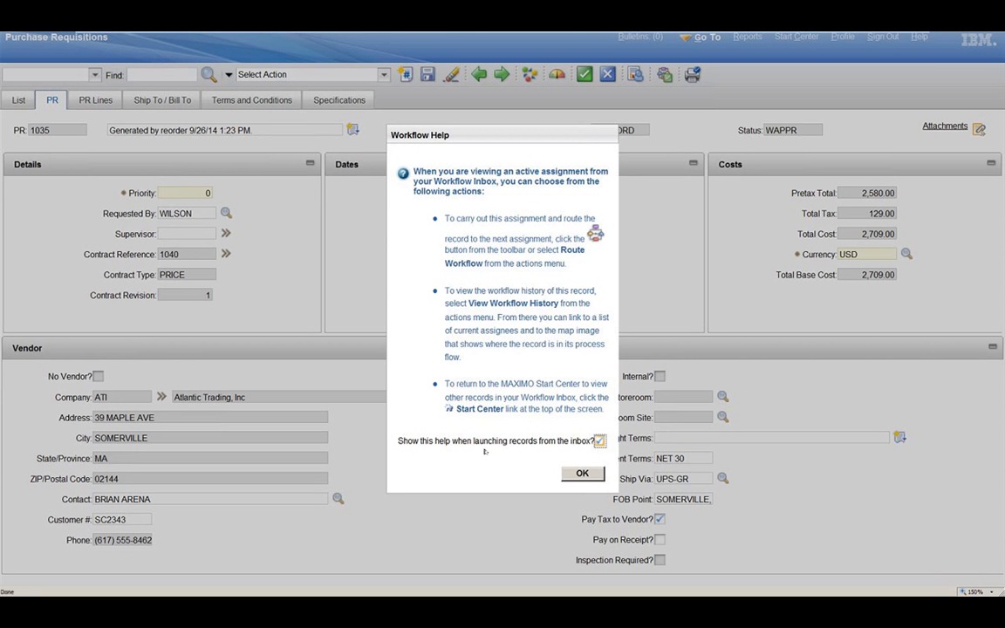
left_click(600, 441)
left_click(582, 475)
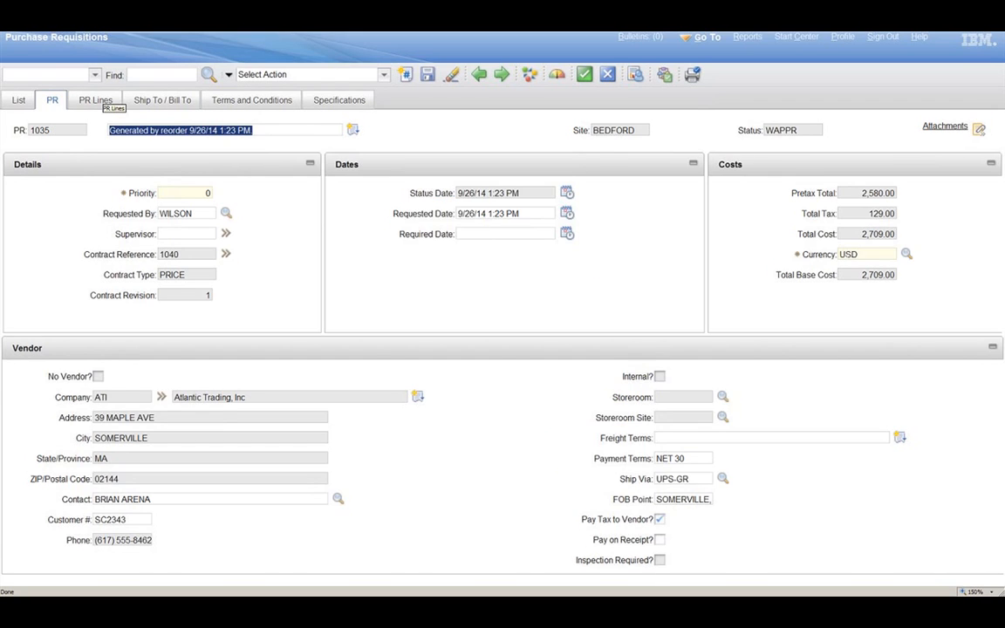
Step: Display the assigned requisition's lines and complete its workflow assignment by routing the purchase requisition for approval
left_click(96, 101)
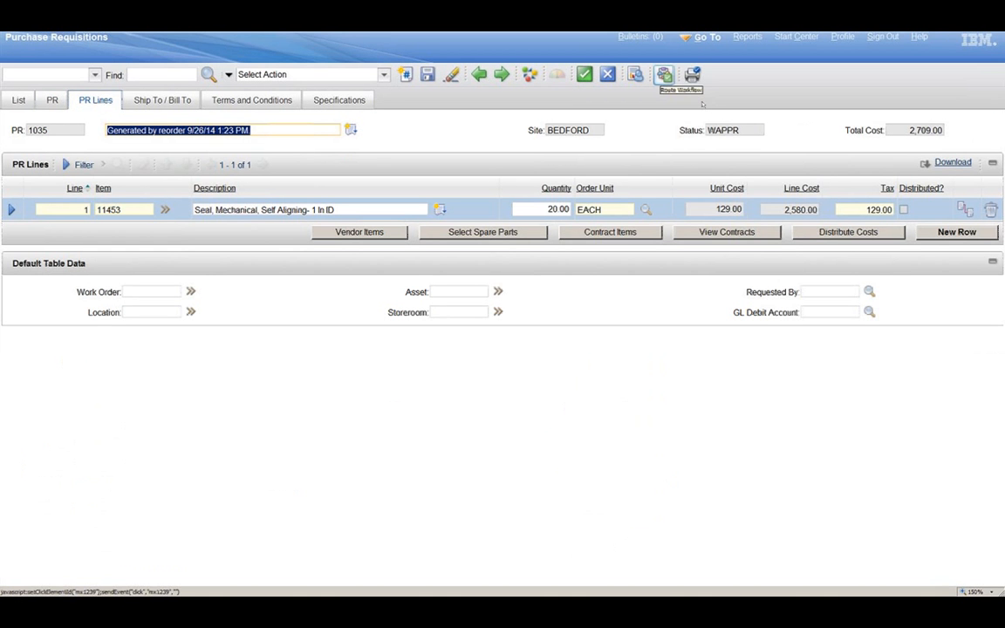
left_click(664, 76)
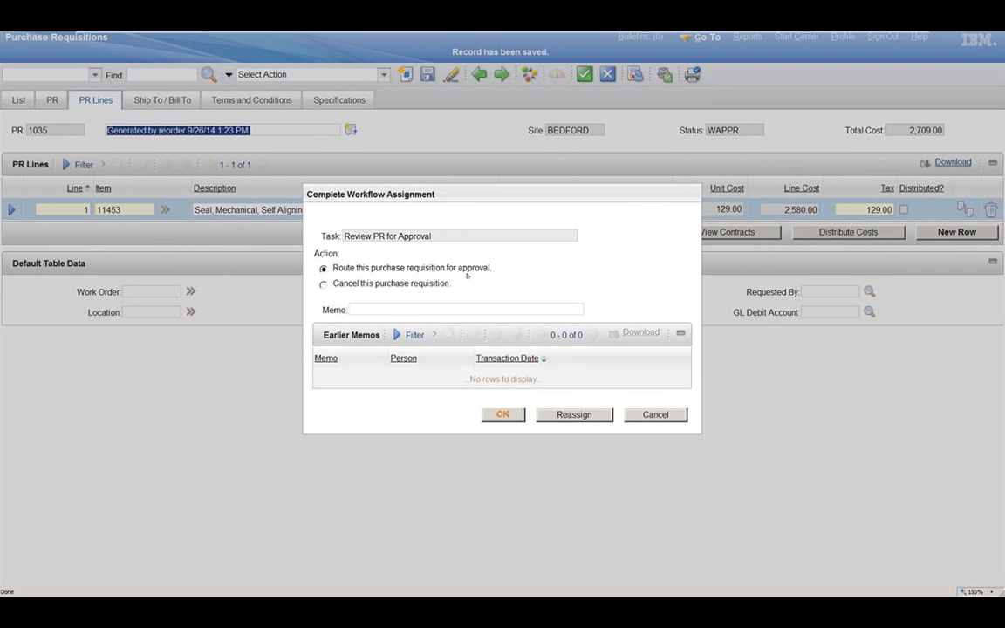
left_click(503, 414)
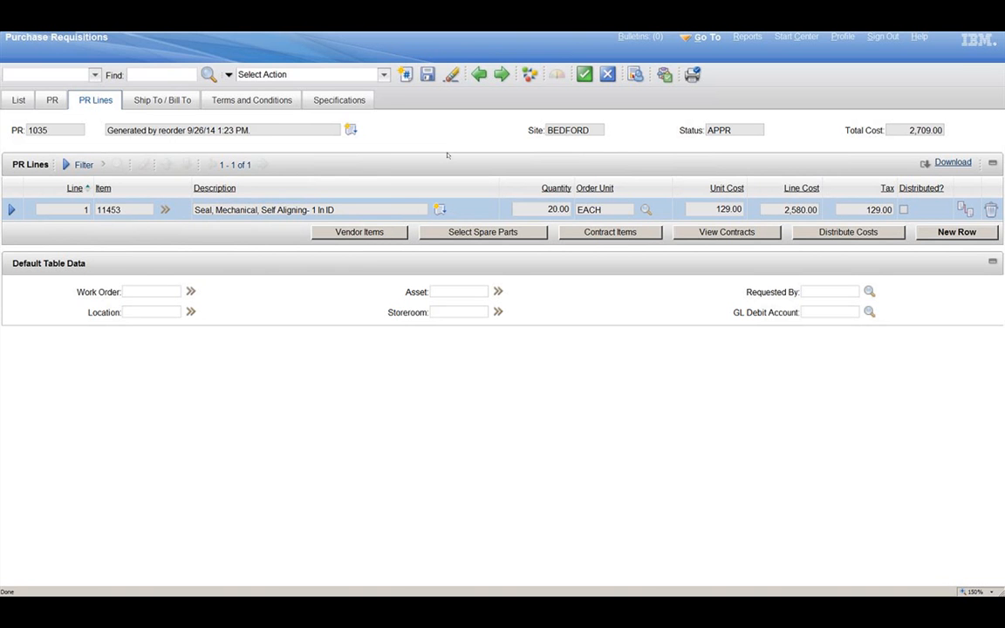
Step: Create a purchase order from the approved requisition using an automatically generated PO number
left_click(383, 75)
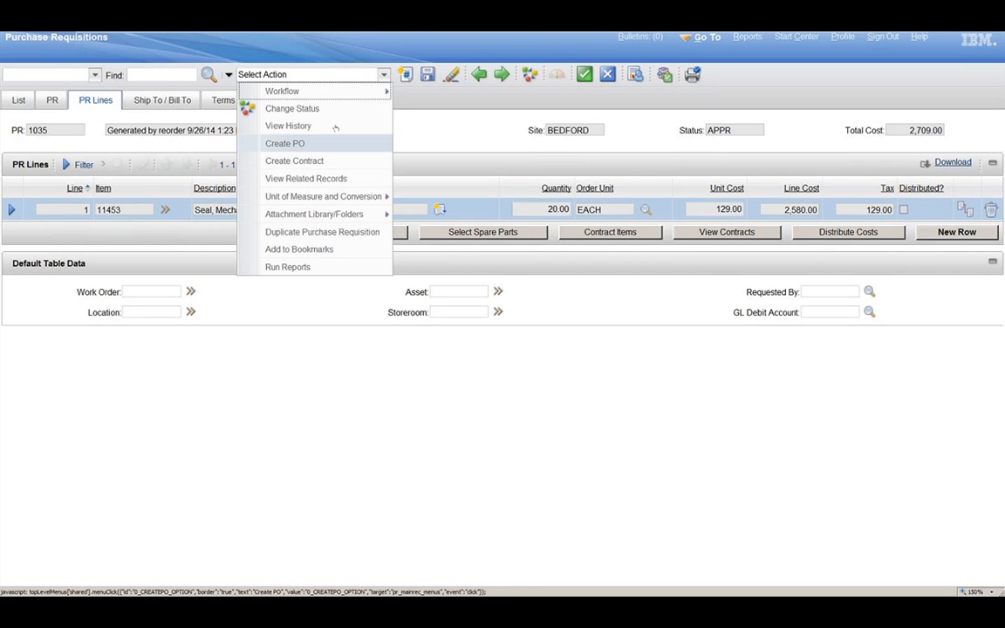
left_click(305, 144)
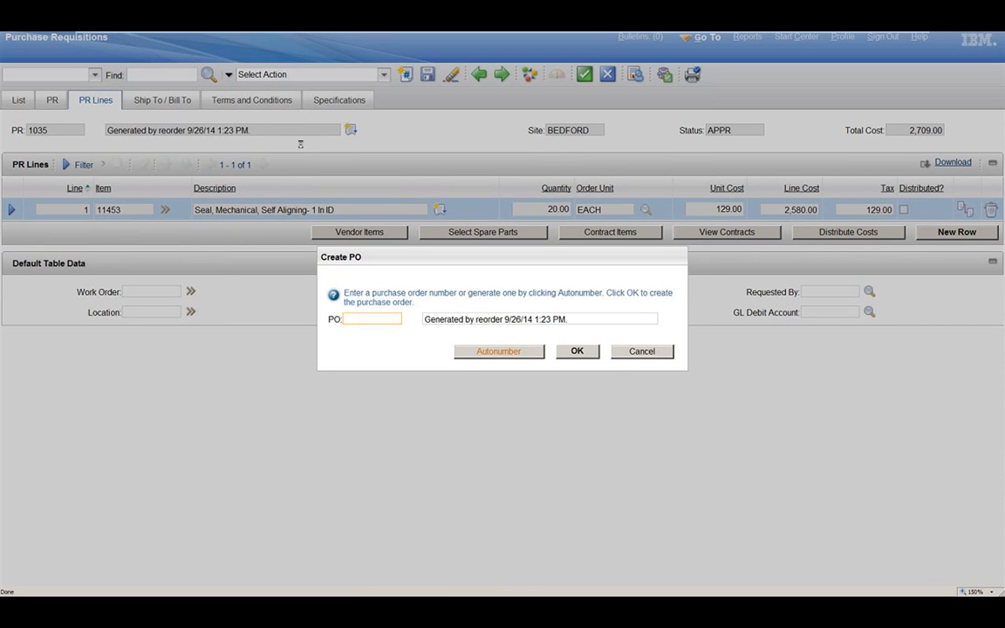
left_click(498, 351)
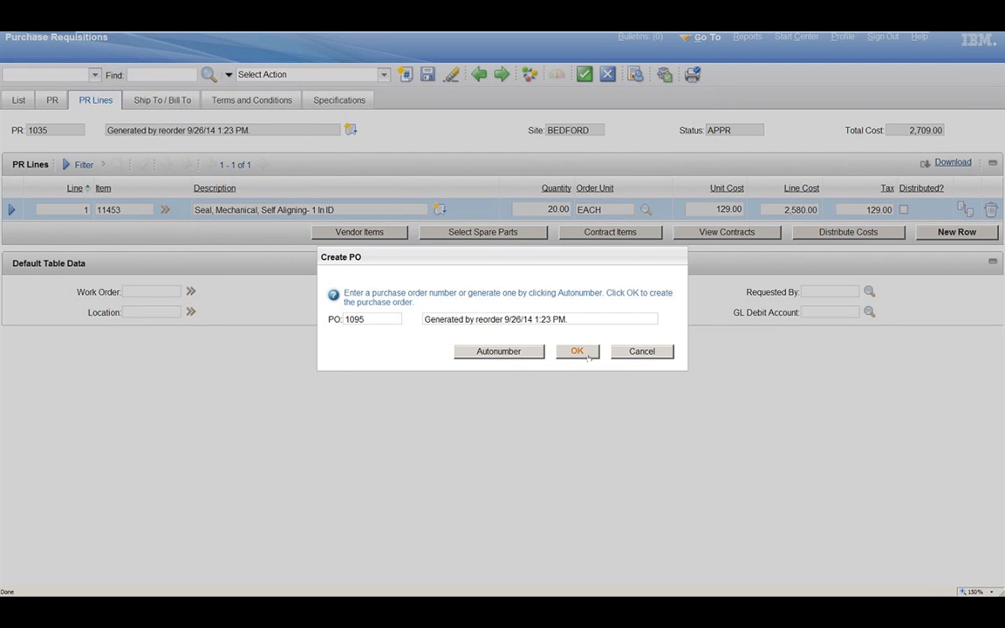
left_click(577, 352)
Step: Switch to the Purchase Orders application and bring up the list for copying PR line items to a PO
mouse_move(816, 35)
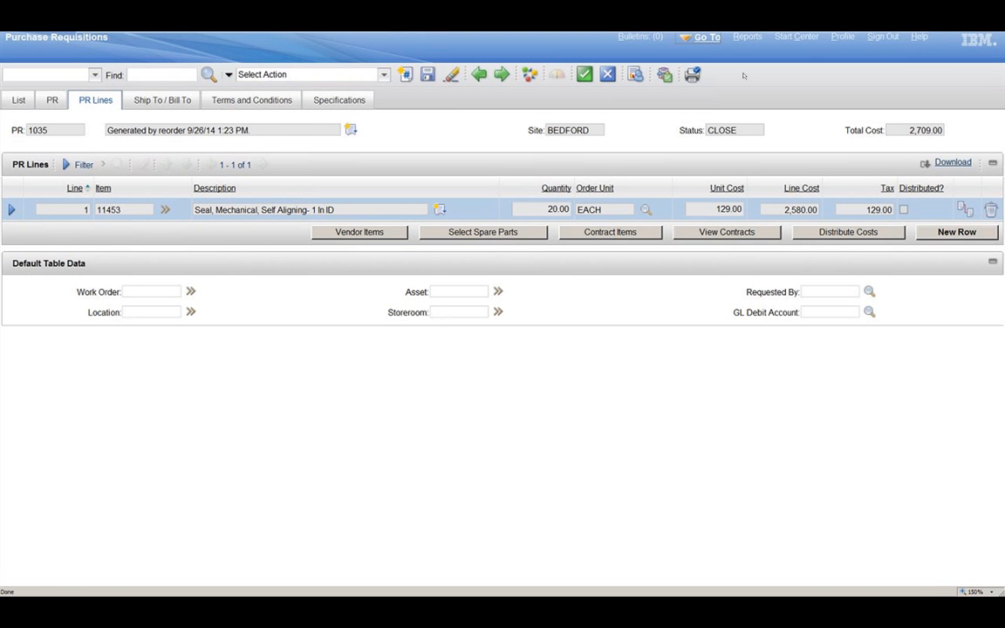
left_click(707, 39)
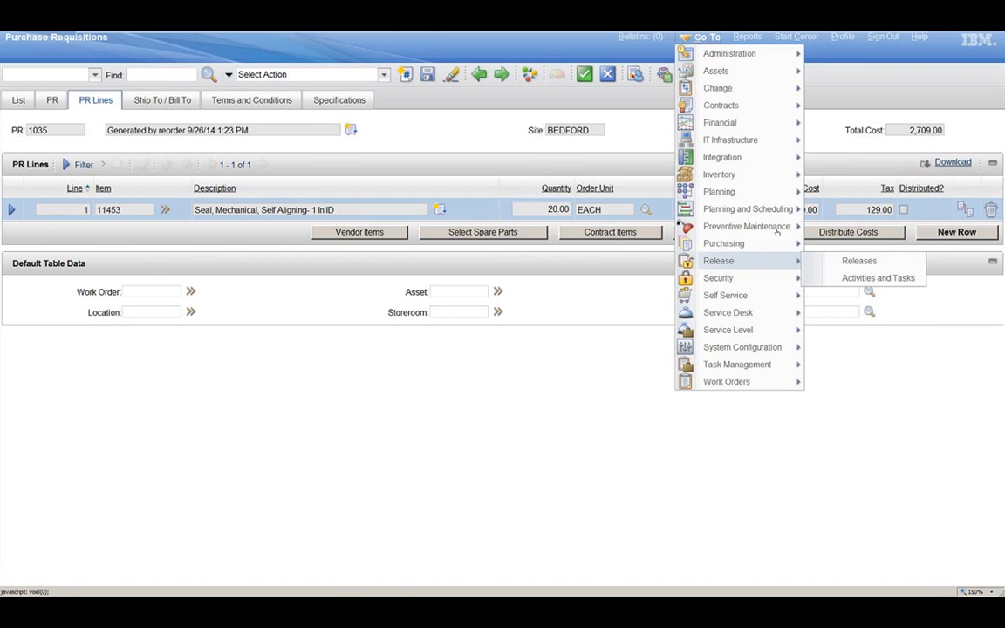
mouse_move(782, 244)
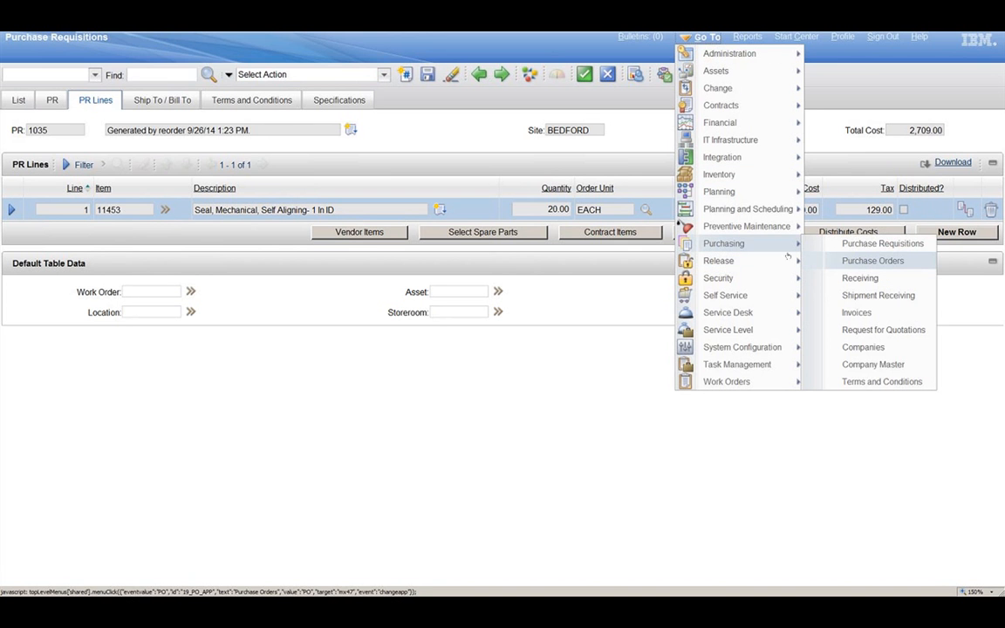
left_click(912, 261)
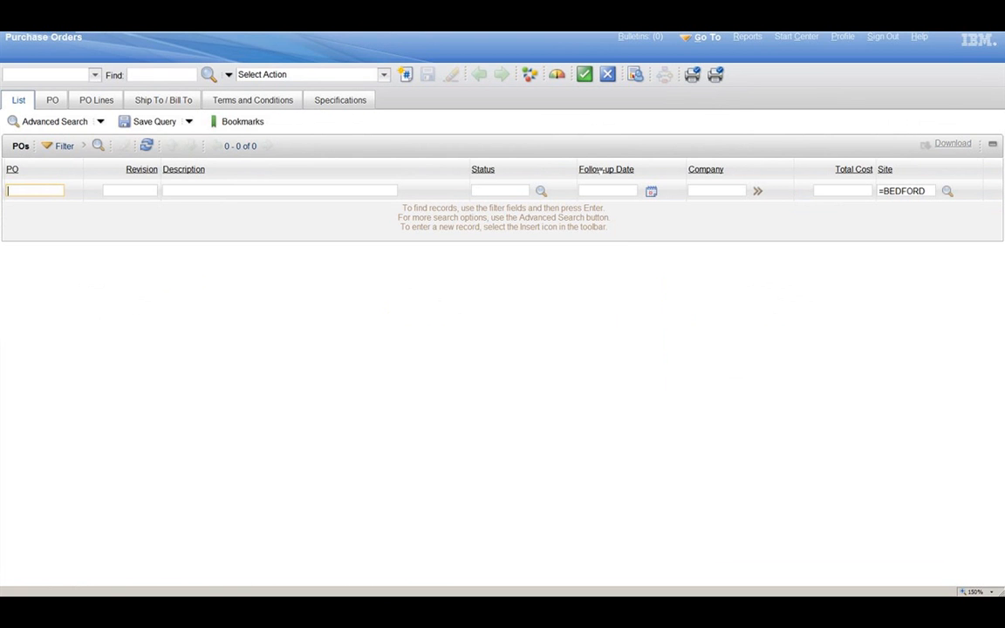
left_click(384, 75)
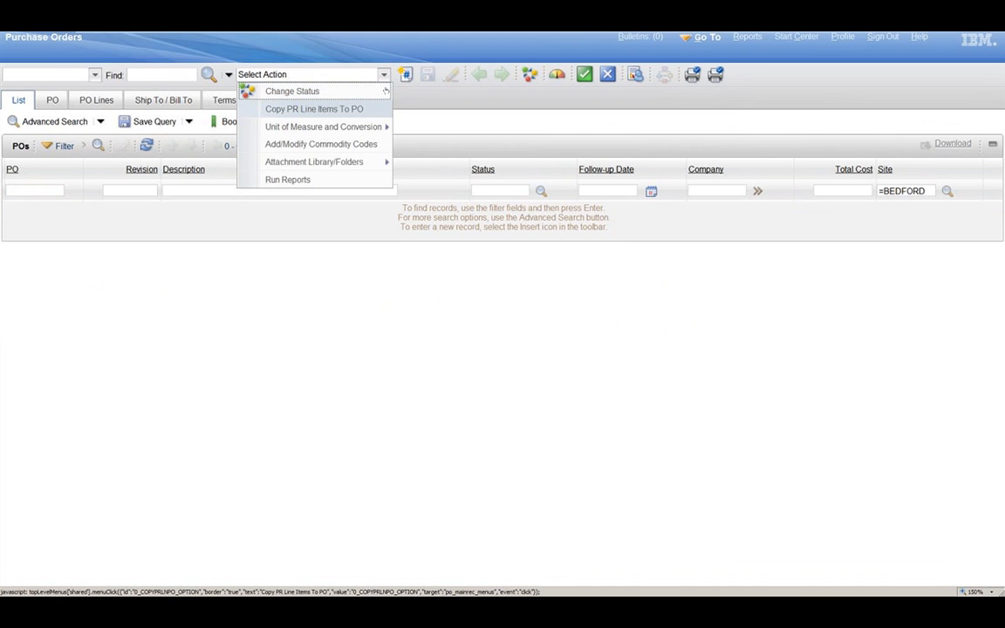
left_click(344, 111)
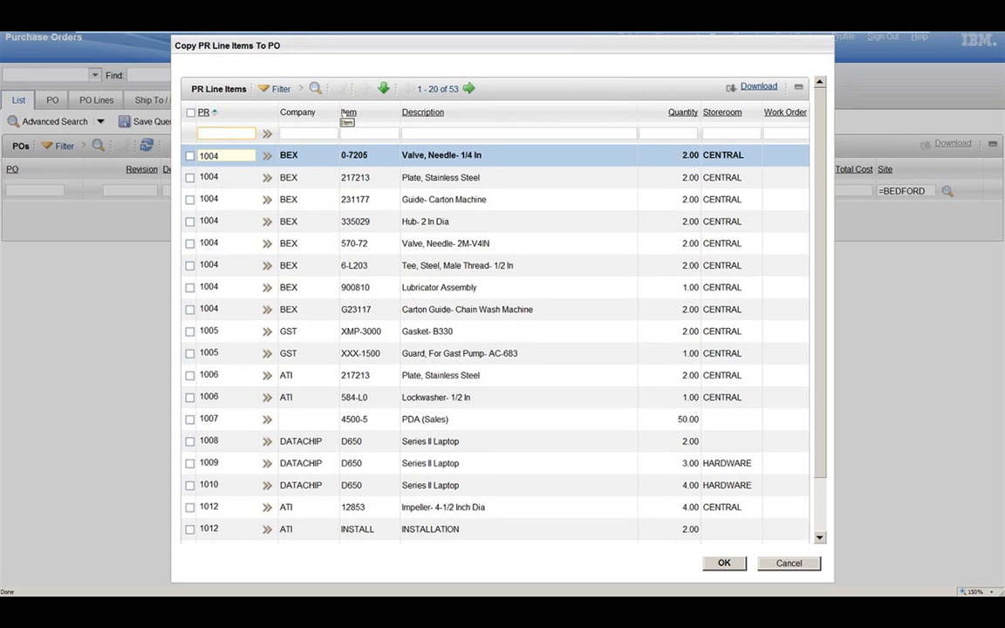
left_click(192, 162)
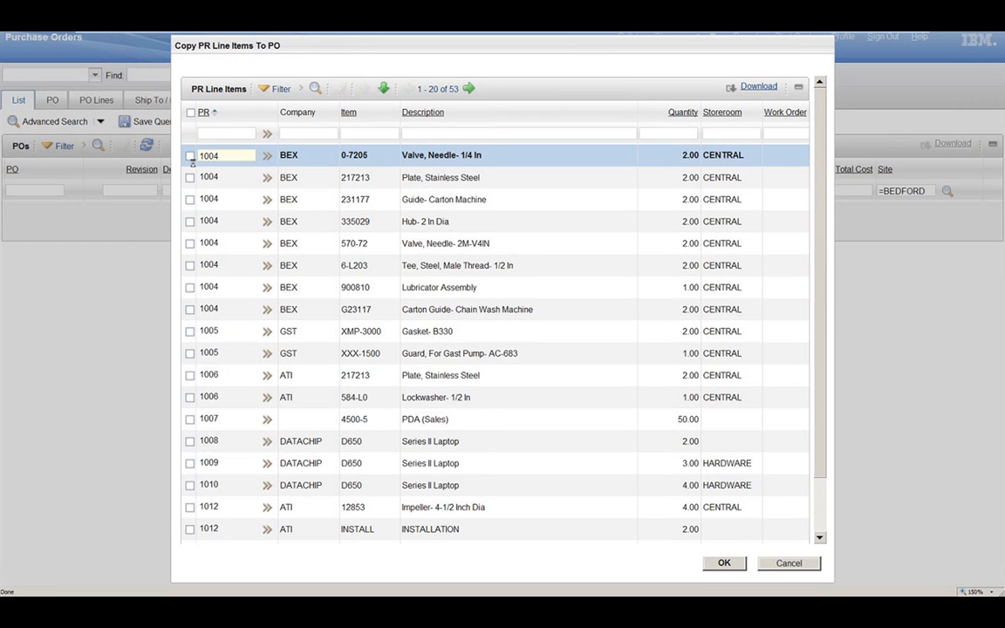
left_click(191, 158)
left_click(191, 179)
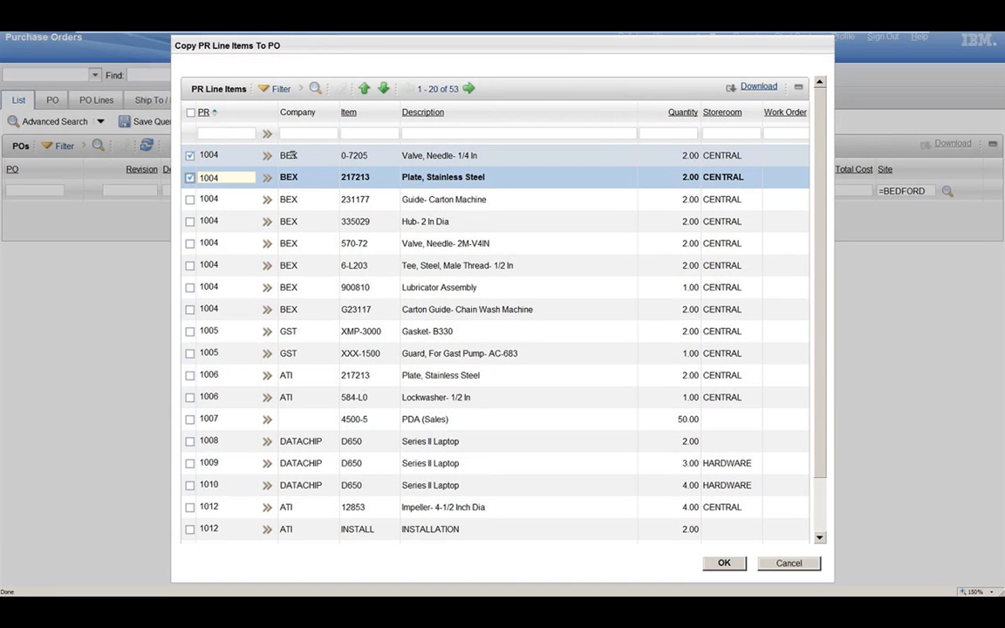
Step: Filter the PR line items by company BEX and copy all of them to a new purchase order
left_click(301, 134)
type("bex")
key("Return")
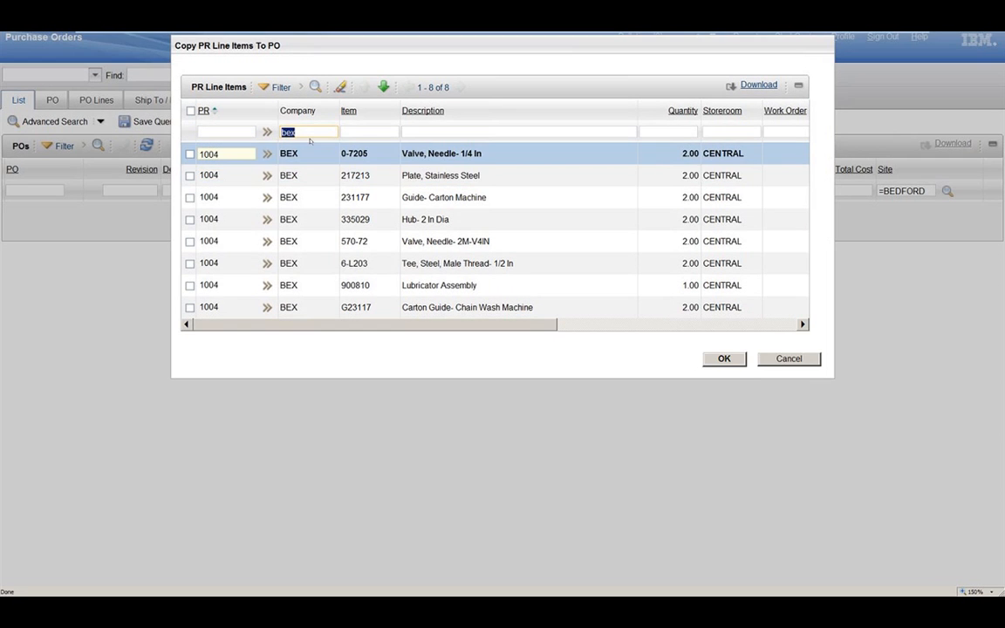
left_click(190, 111)
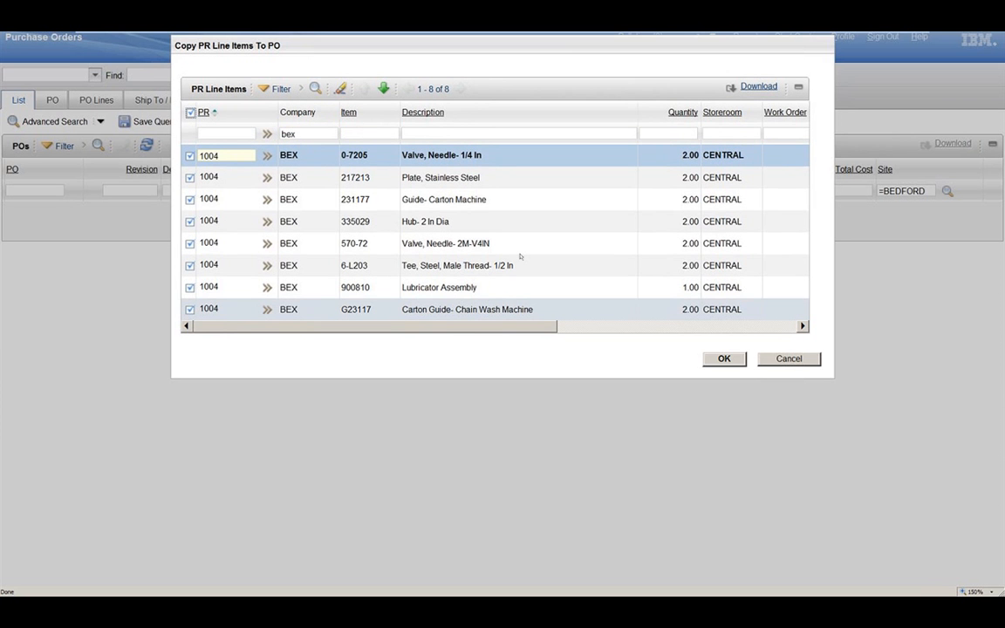
left_click(724, 358)
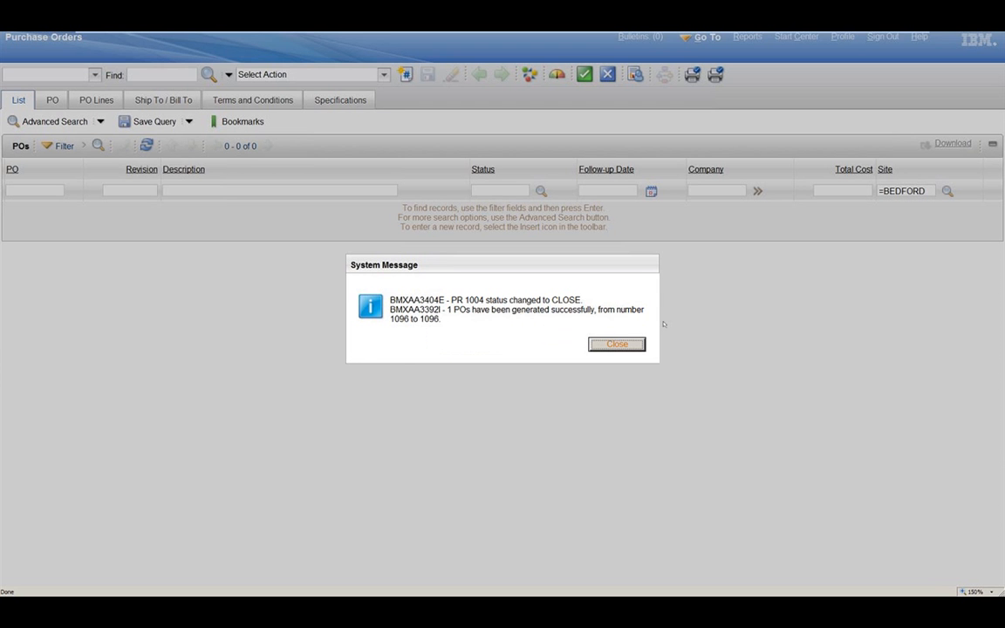
left_click(628, 345)
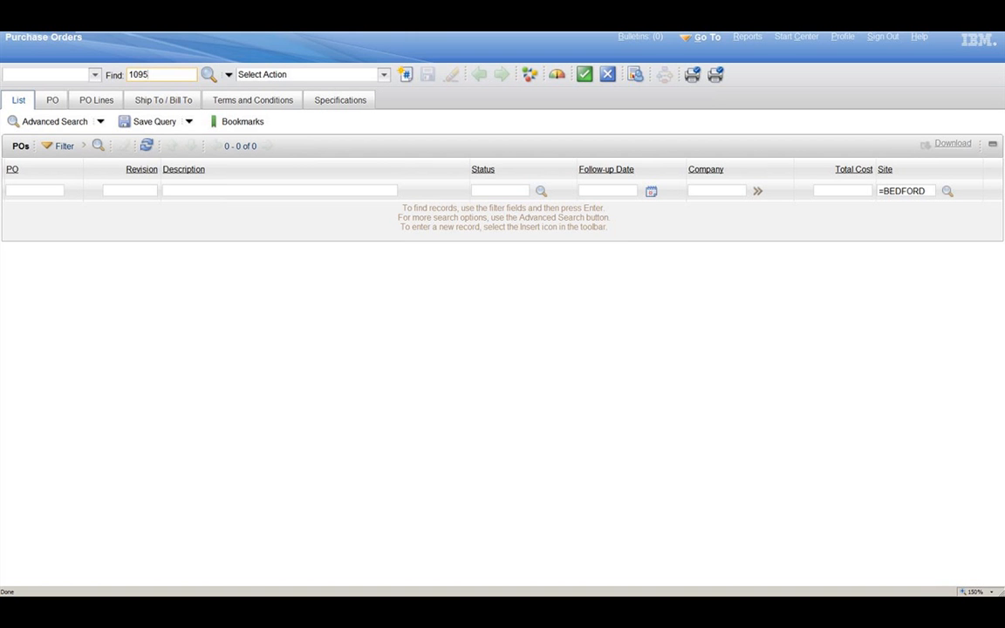
Step: Find the reorder-generated purchase order, display its lines and copy all line items of PR 1034 into it
key("Return")
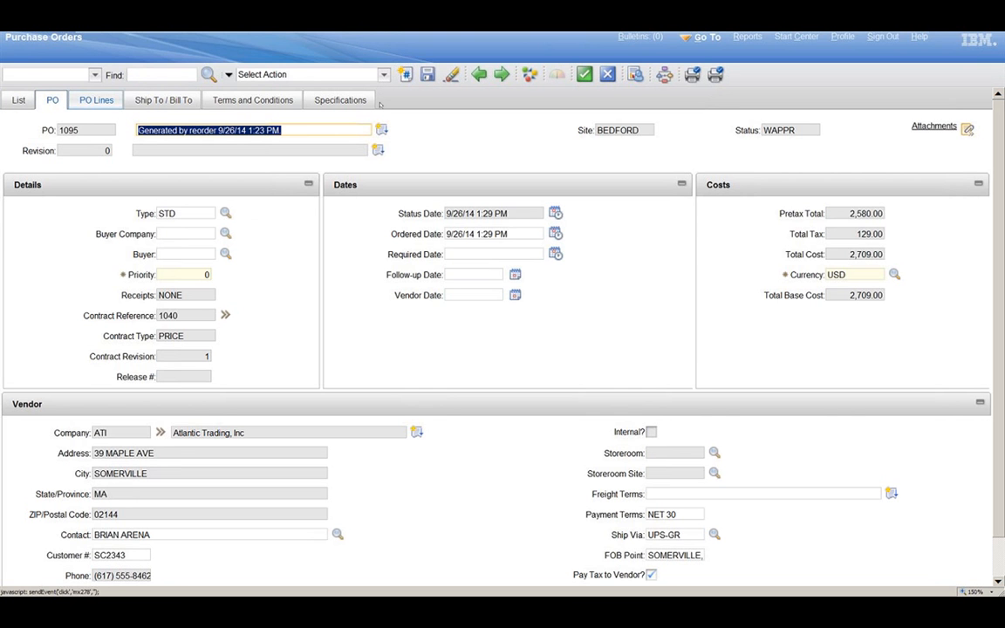
left_click(107, 103)
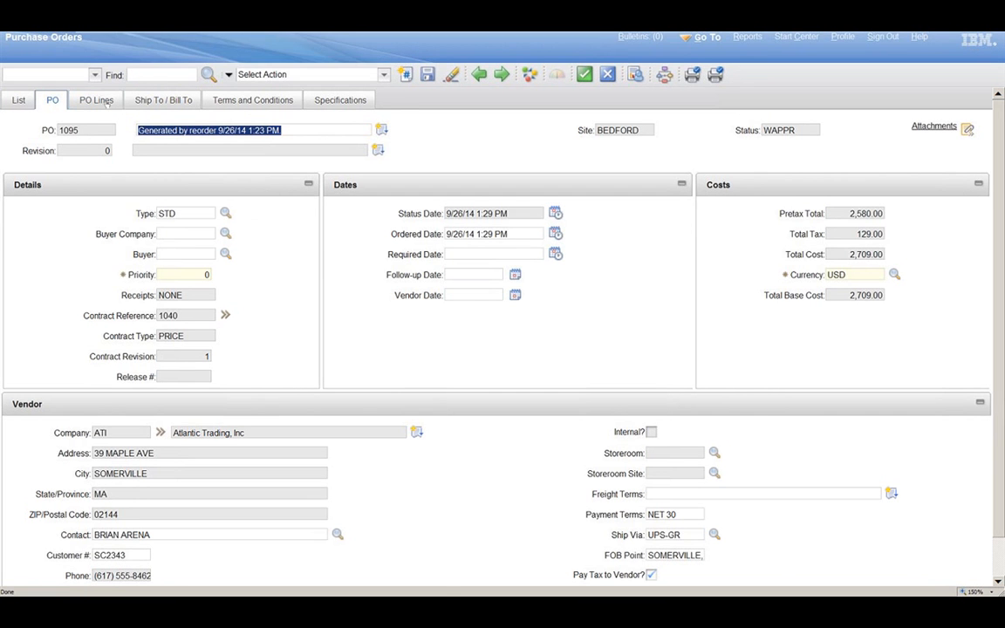
left_click(384, 76)
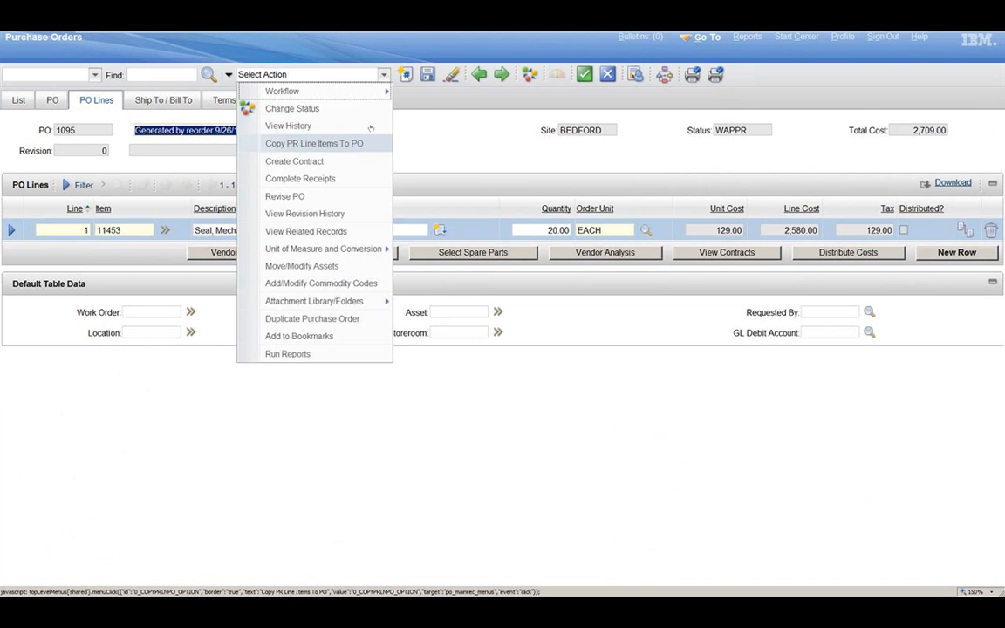
left_click(345, 144)
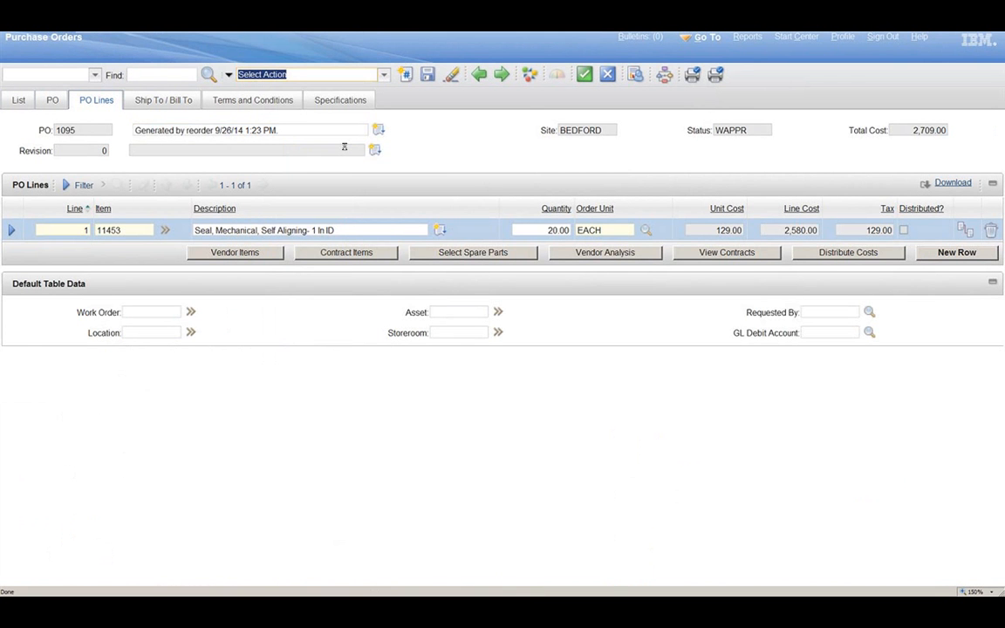
type("103")
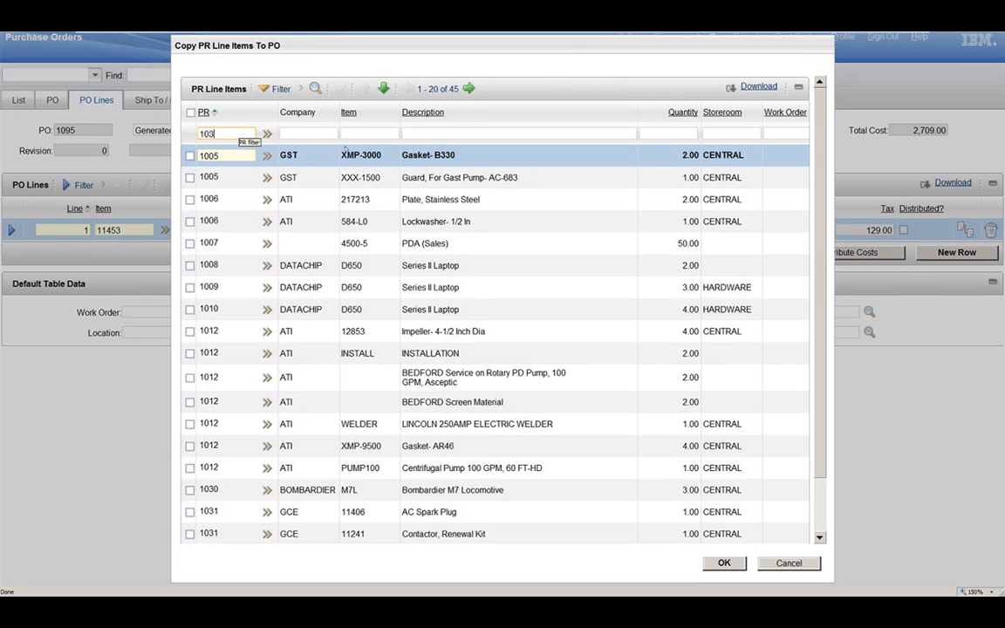
type("4")
key("Return")
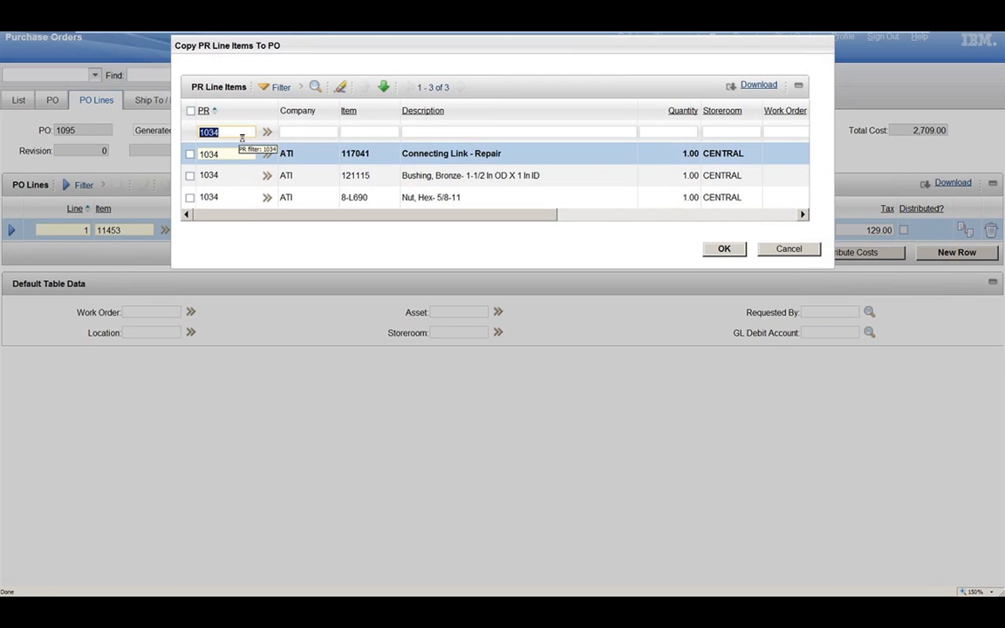
left_click(191, 111)
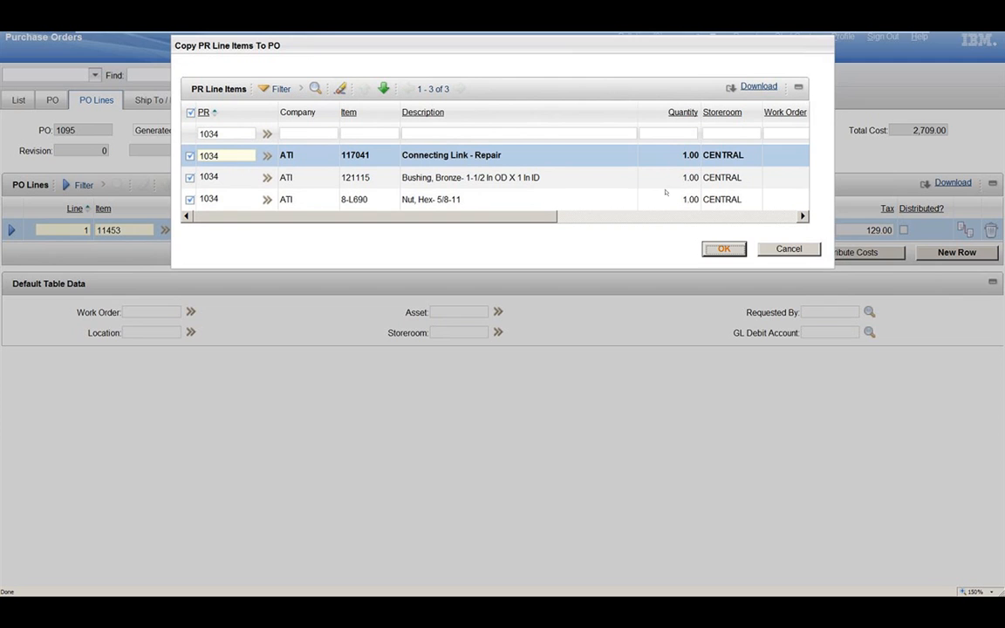
left_click(724, 250)
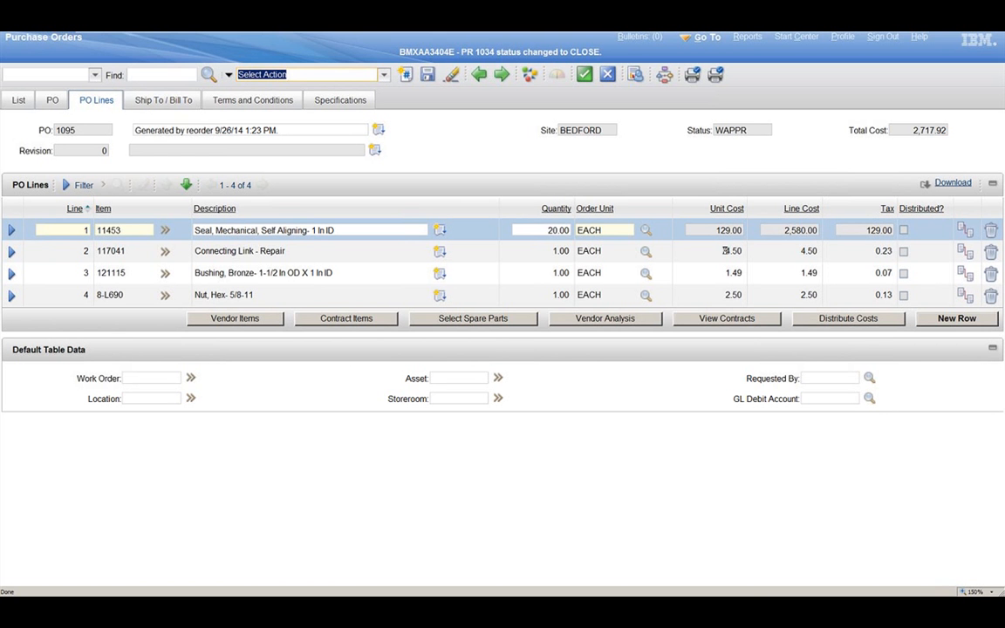
Step: Examine the quantities and unit costs on the PO lines, and expand line 1 to review its item, cost, charge and delivery details
left_click(559, 250)
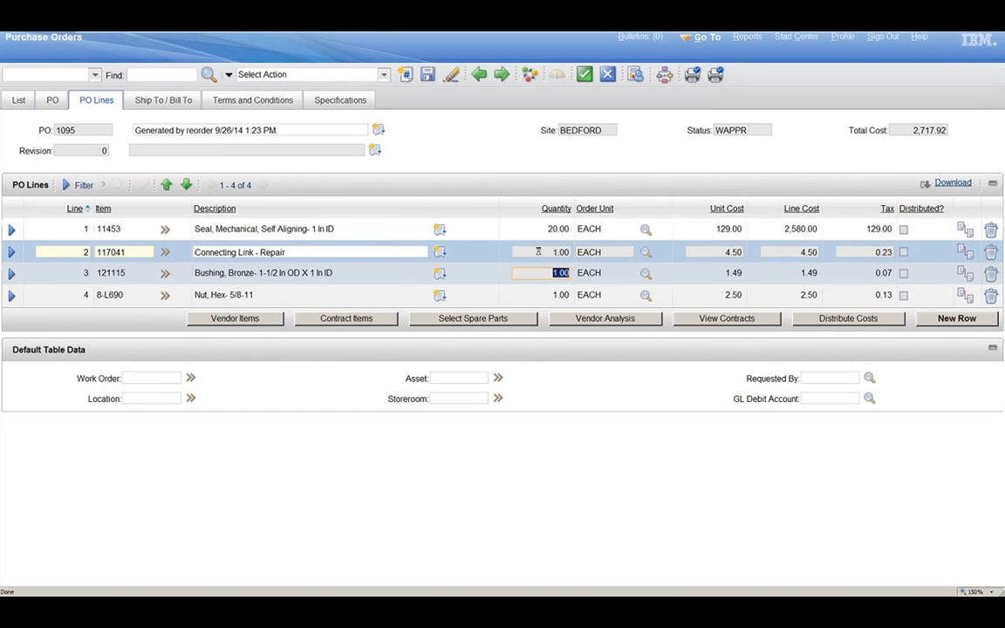
left_click(555, 274)
left_click(550, 231)
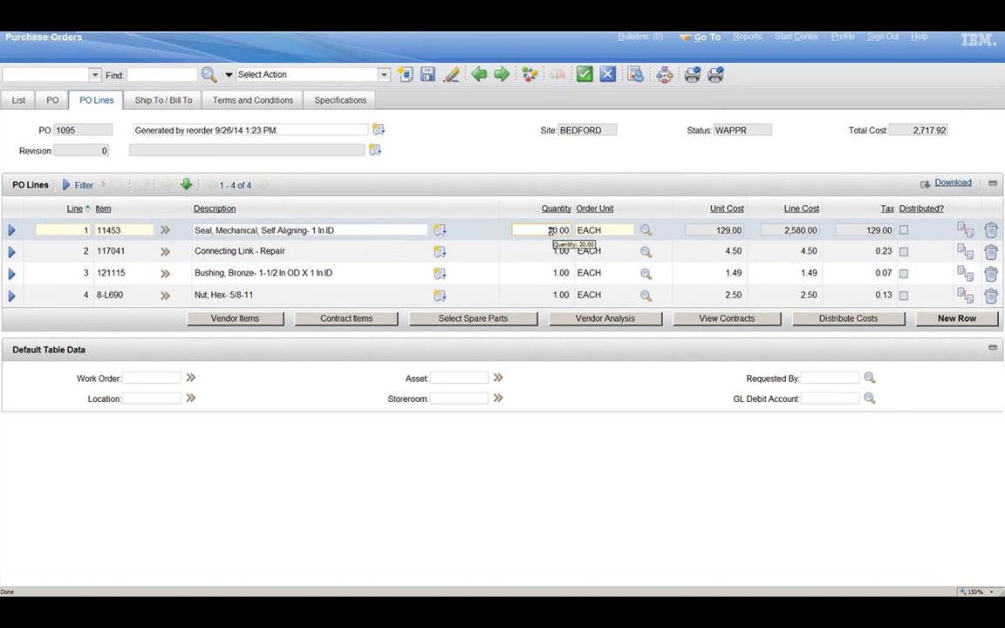
double_click(549, 231)
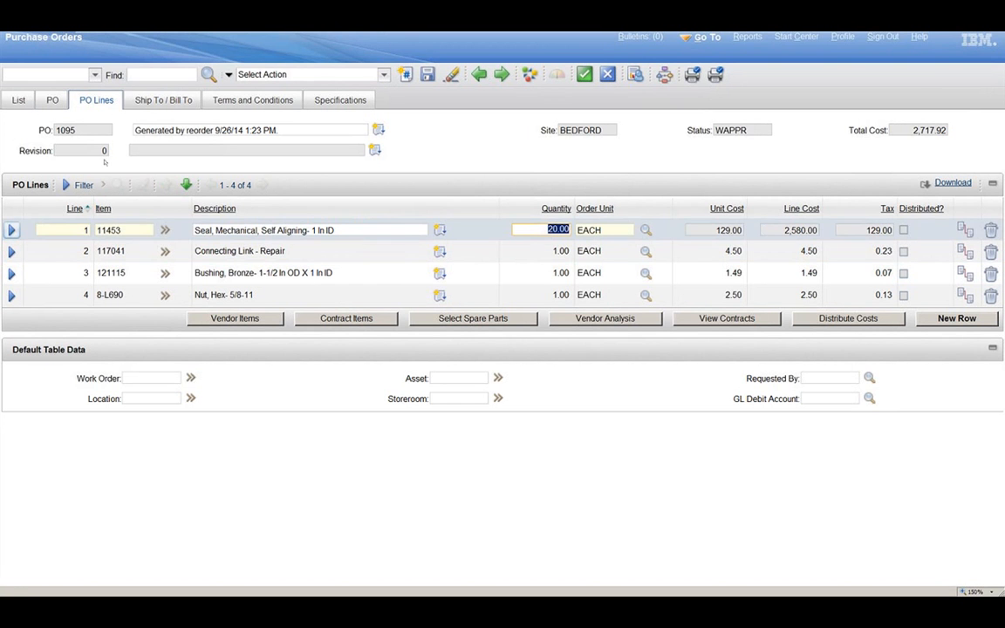
left_click(731, 232)
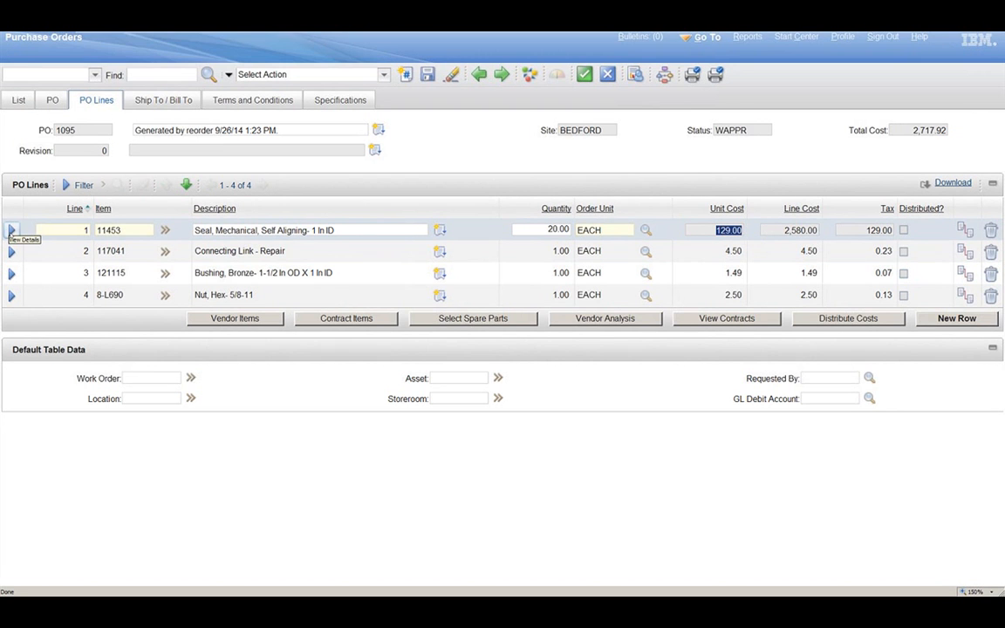
left_click(11, 231)
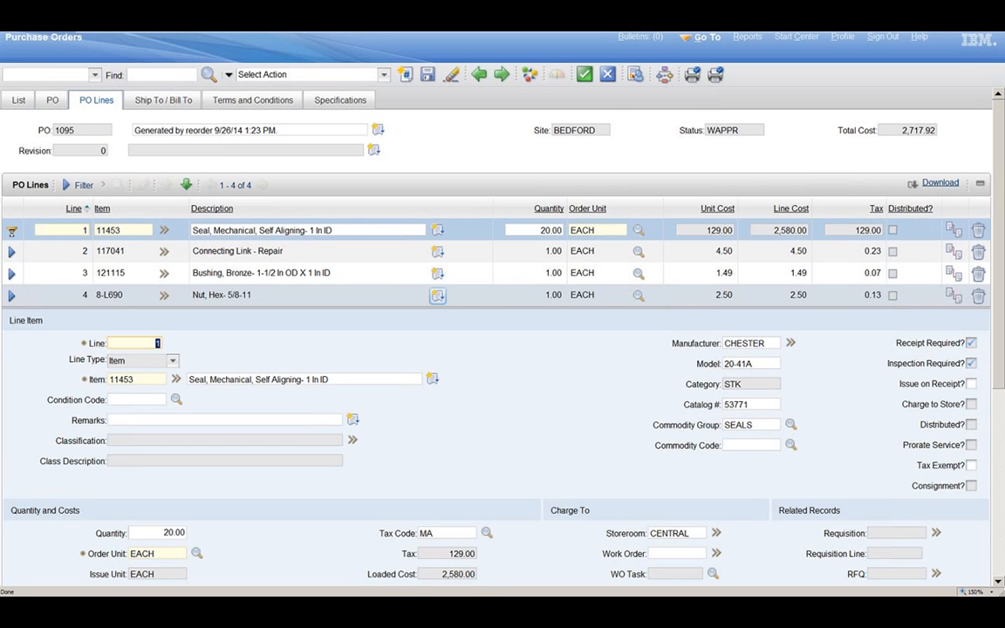
scroll(978, 277, "down", 3)
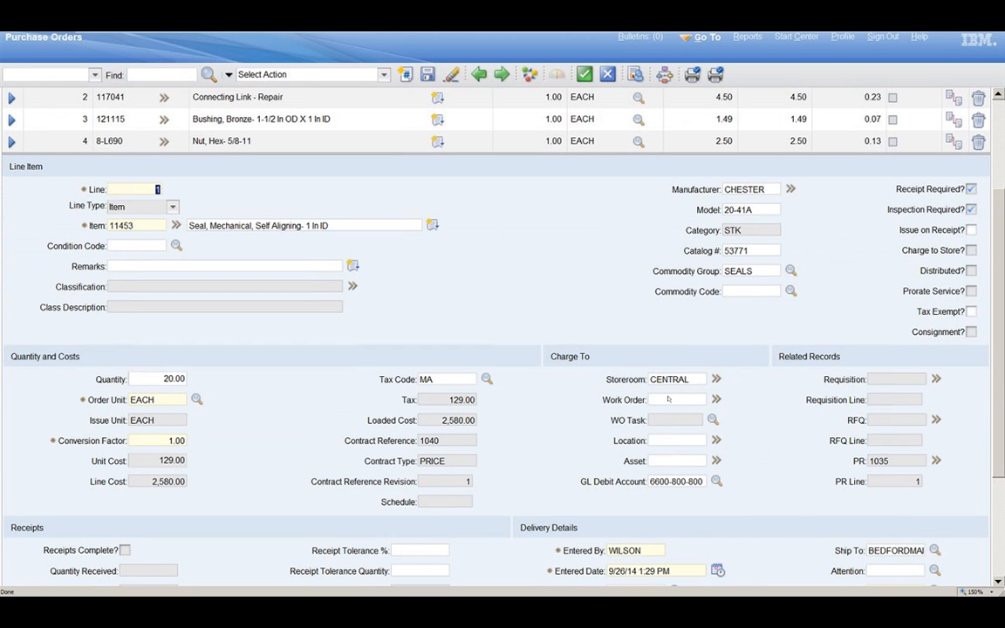
left_click_drag(999, 375, 1003, 374)
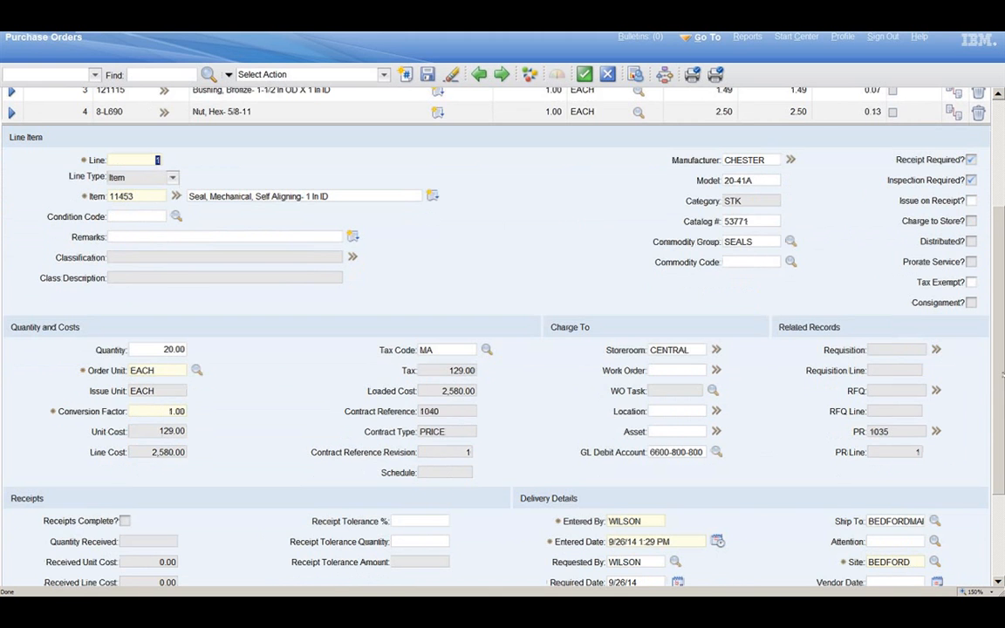
scroll(1002, 375, "up", 2)
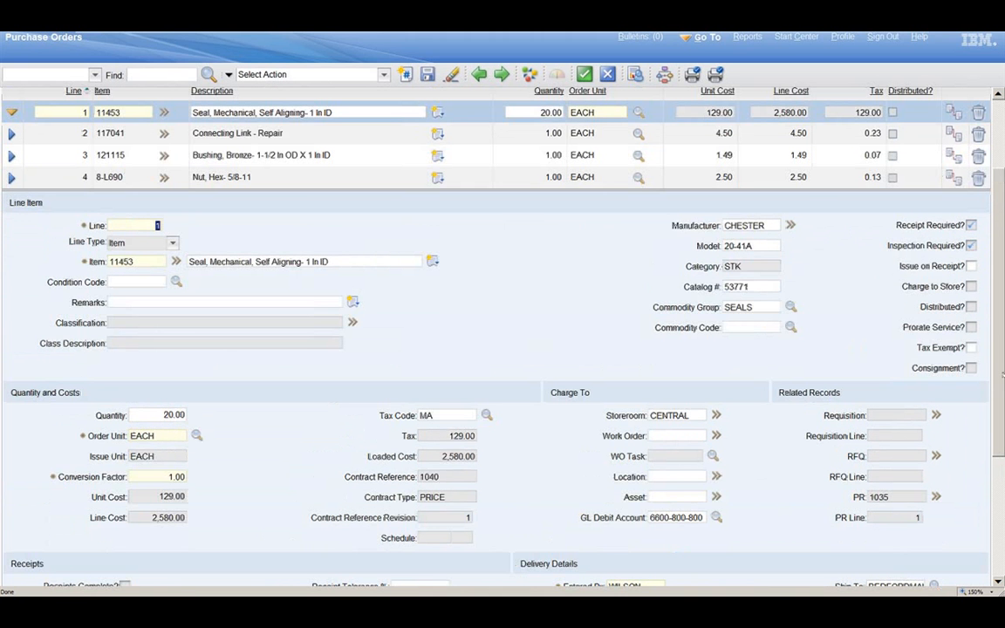
scroll(1002, 376, "up", 3)
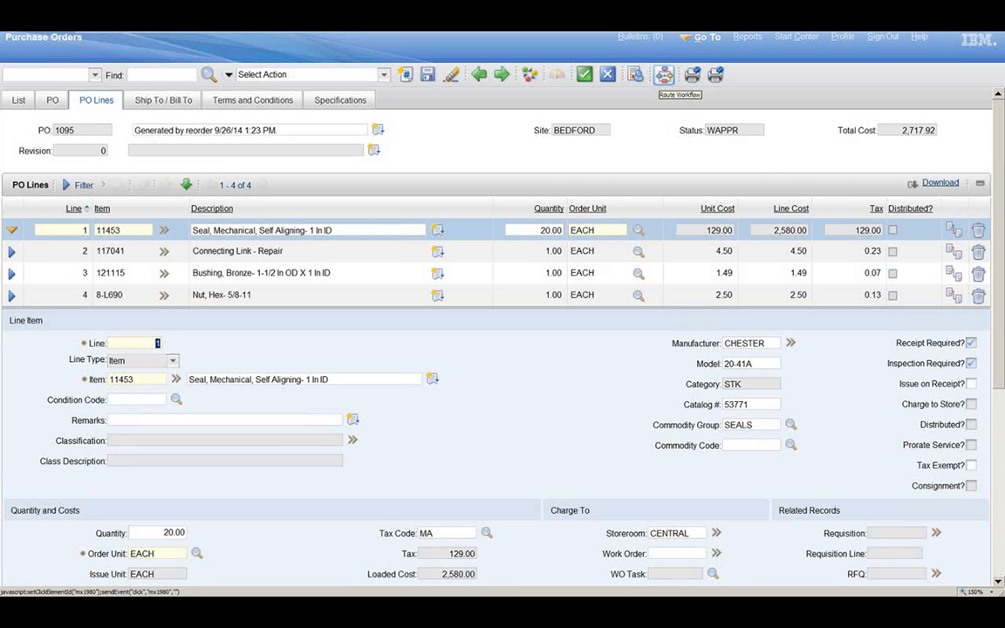
Step: Route the purchase order into workflow
left_click(665, 75)
left_click(664, 83)
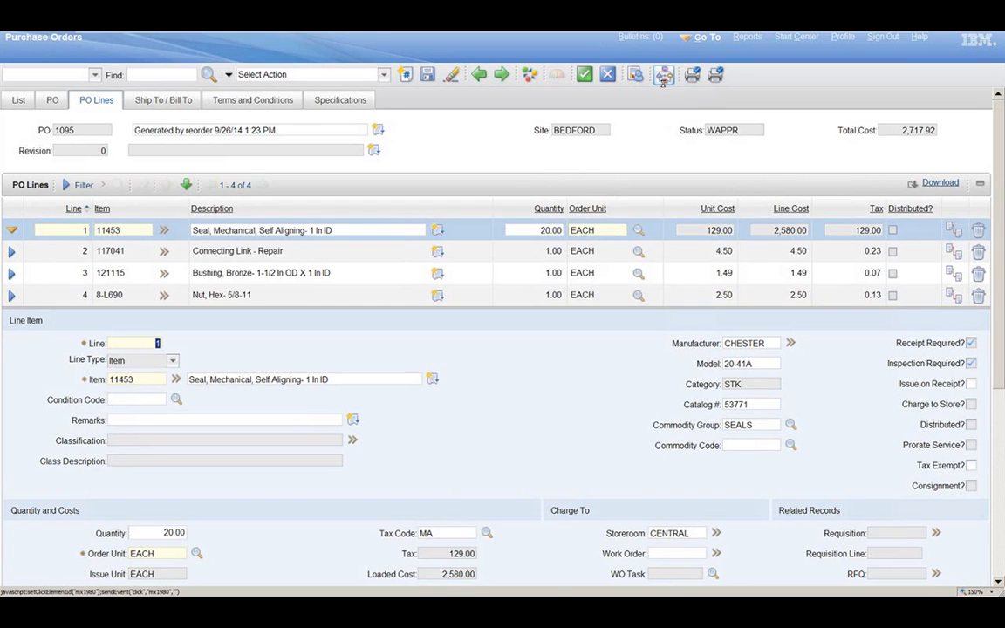
Step: View the purchase order's workflow assignments and its POSTATUS workflow map, and close the map
left_click(384, 75)
mouse_move(387, 87)
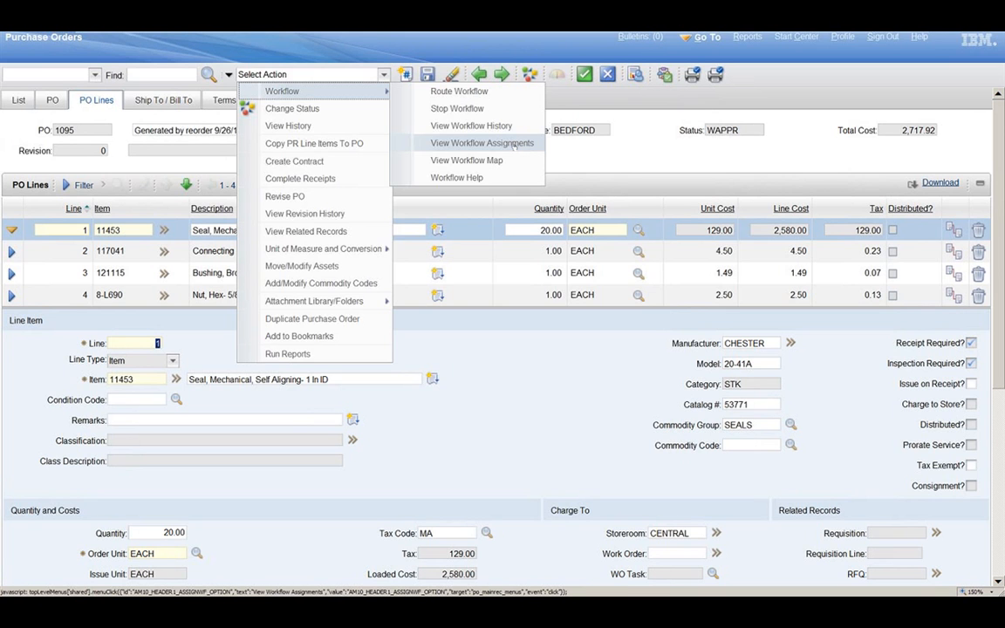
left_click(514, 145)
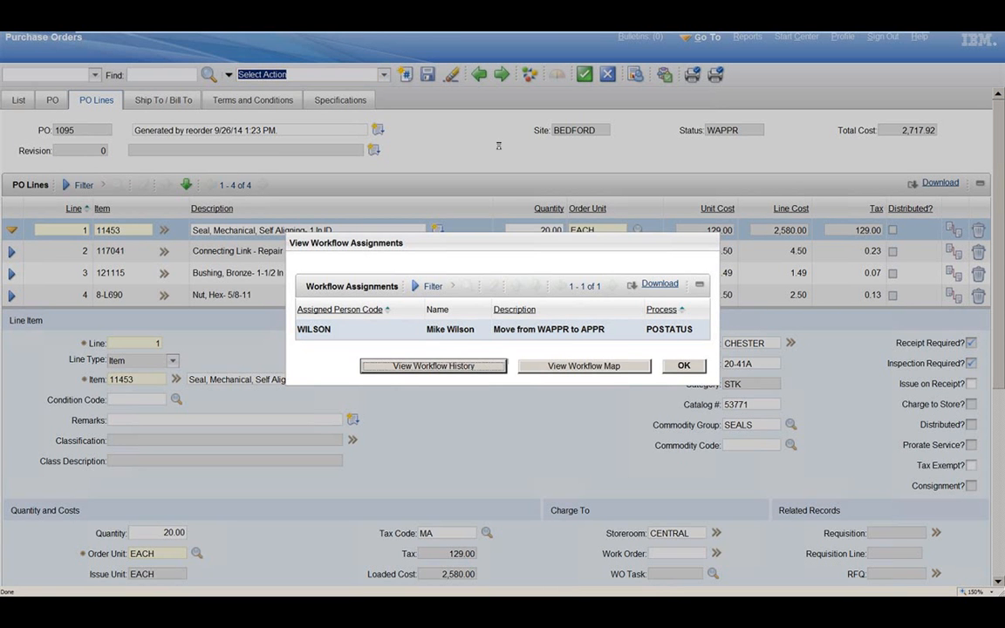
double_click(342, 339)
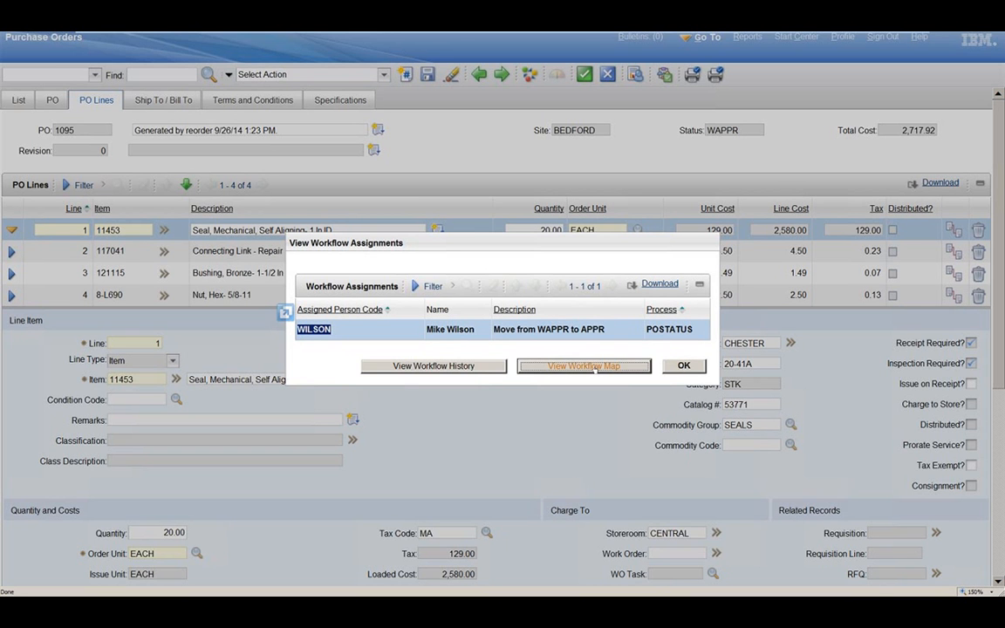
left_click(576, 366)
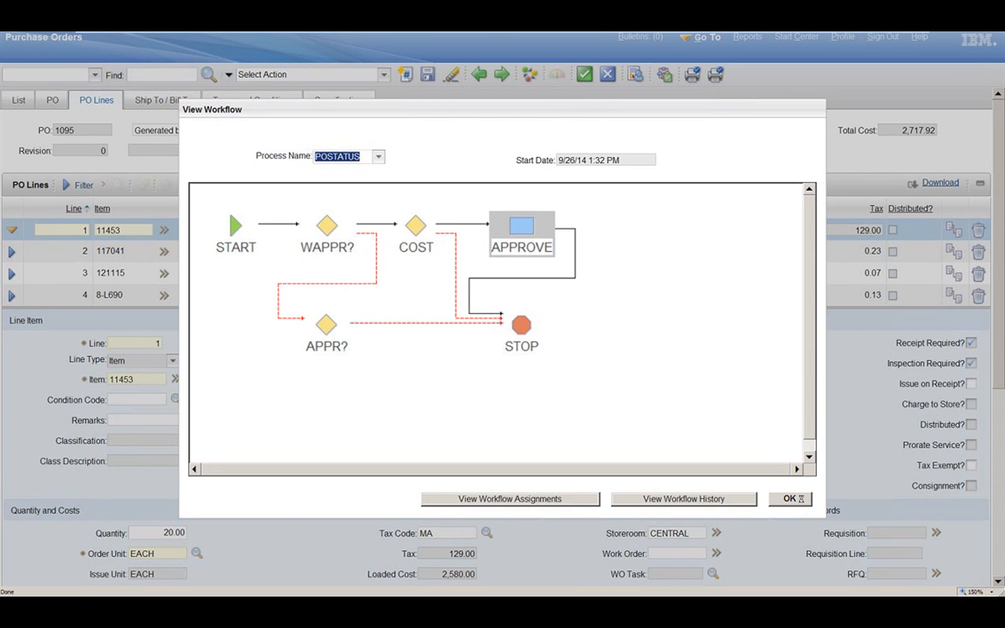
left_click(794, 498)
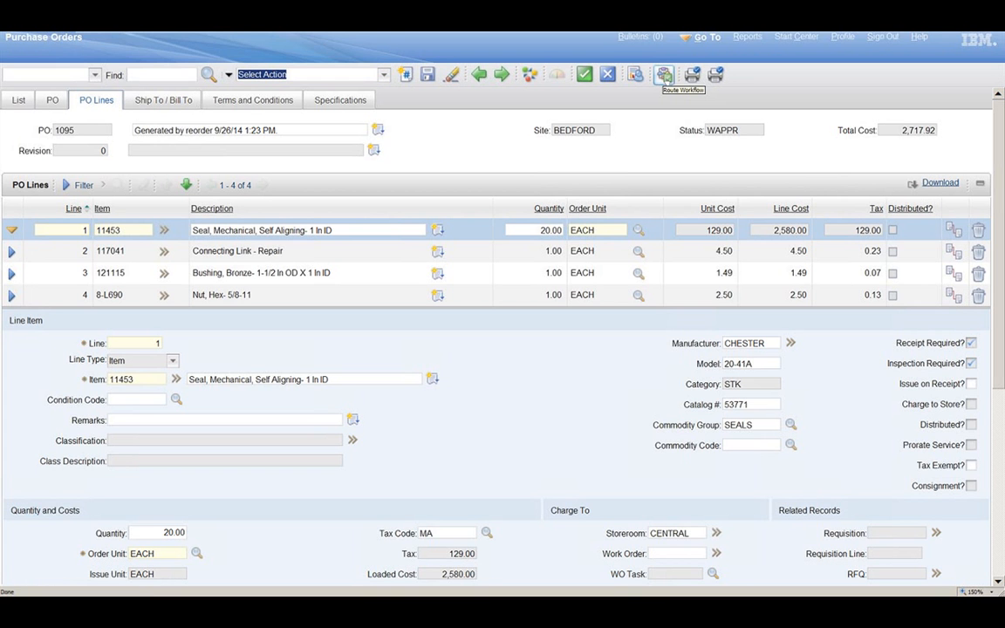
Step: Try to approve the reorder-generated purchase order through its workflow assignment
left_click(665, 76)
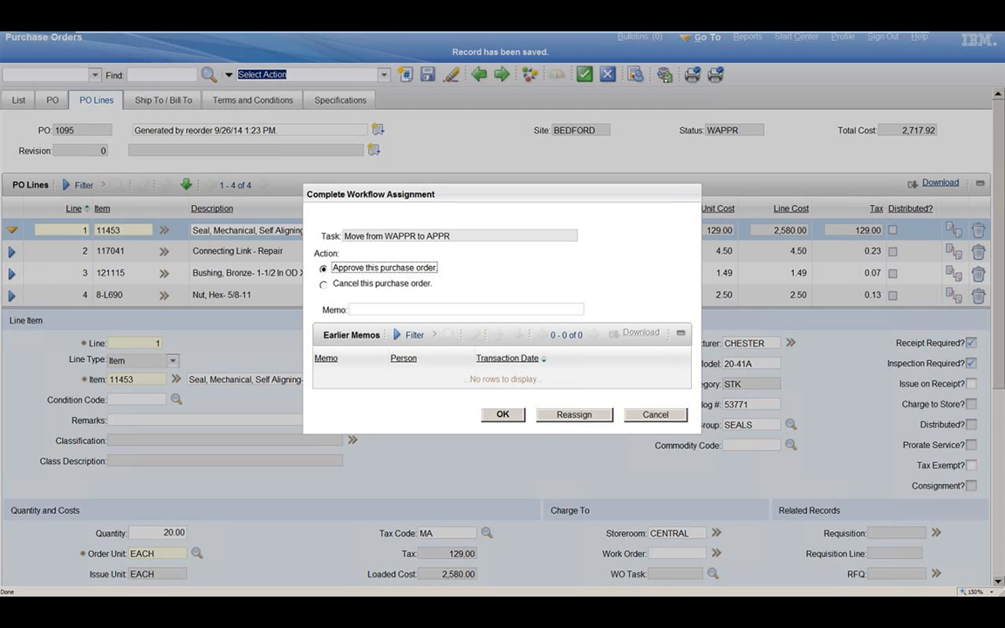
left_click(504, 415)
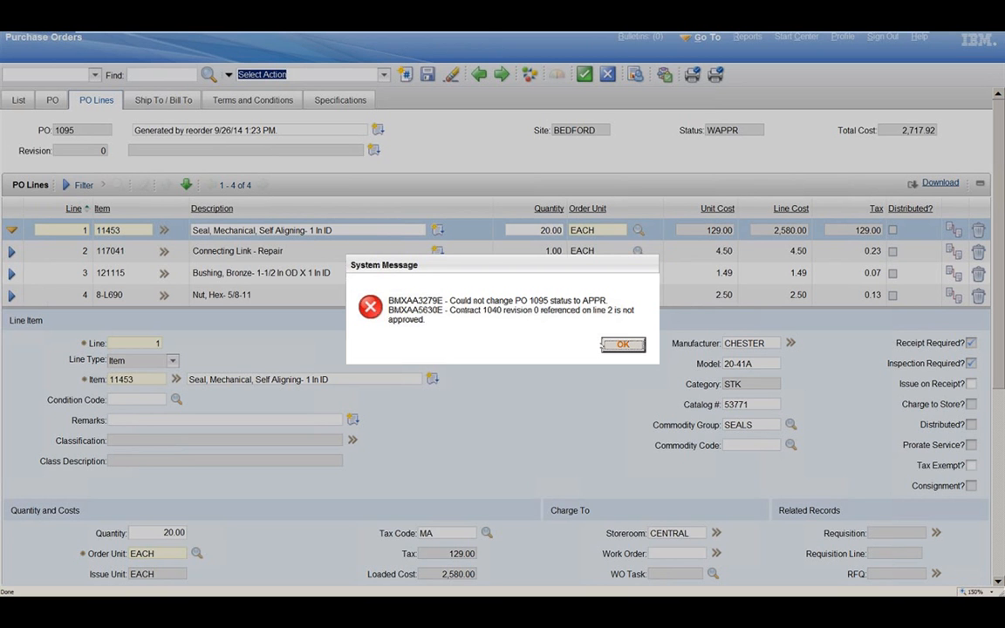
left_click(622, 347)
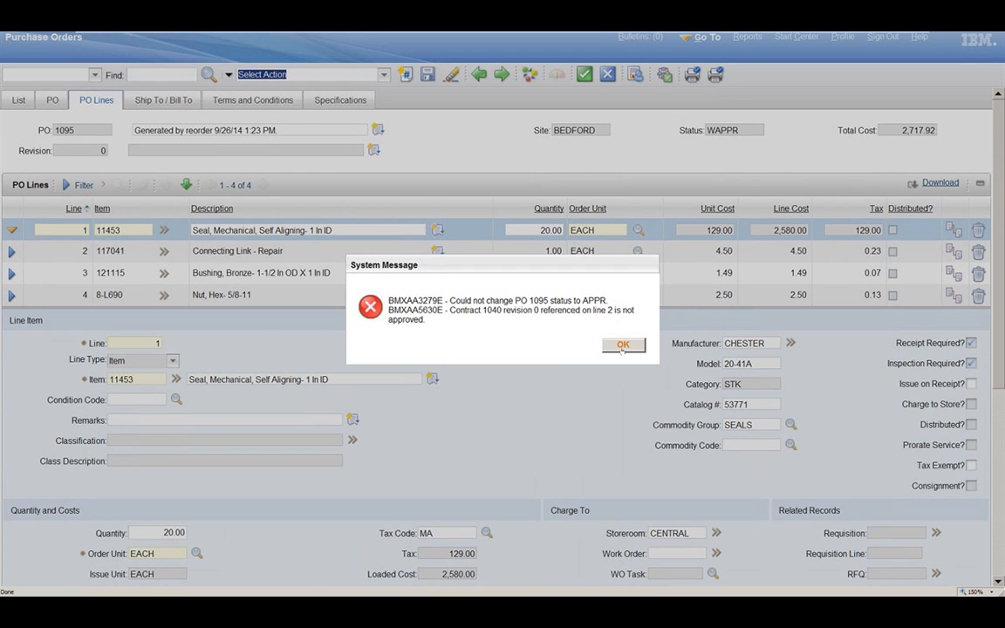
left_click(622, 345)
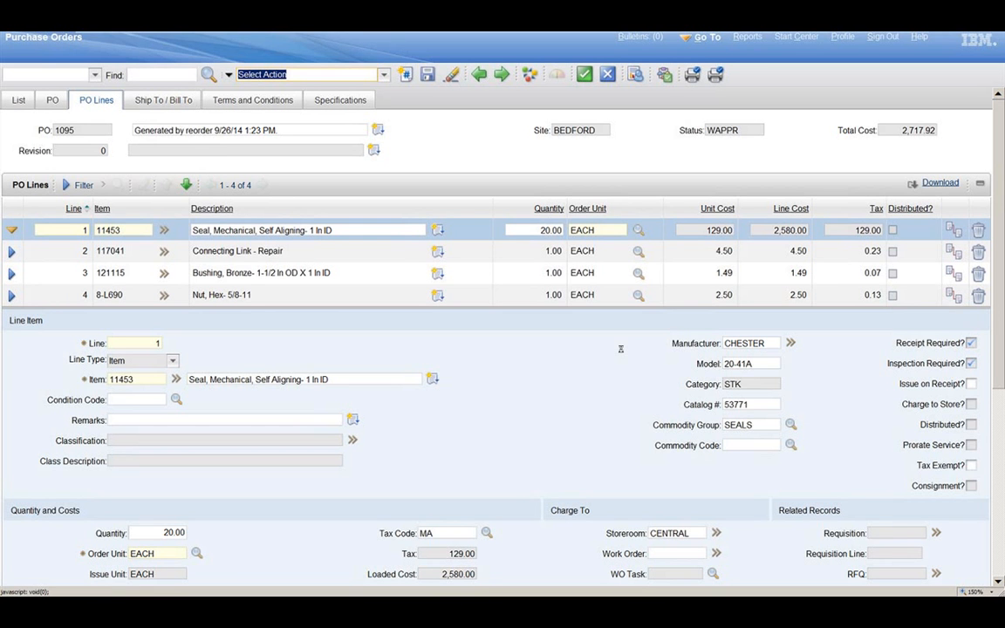
Step: Delete lines 2, 3 and 4 from the purchase order, save it and approve it through the workflow
left_click(978, 252)
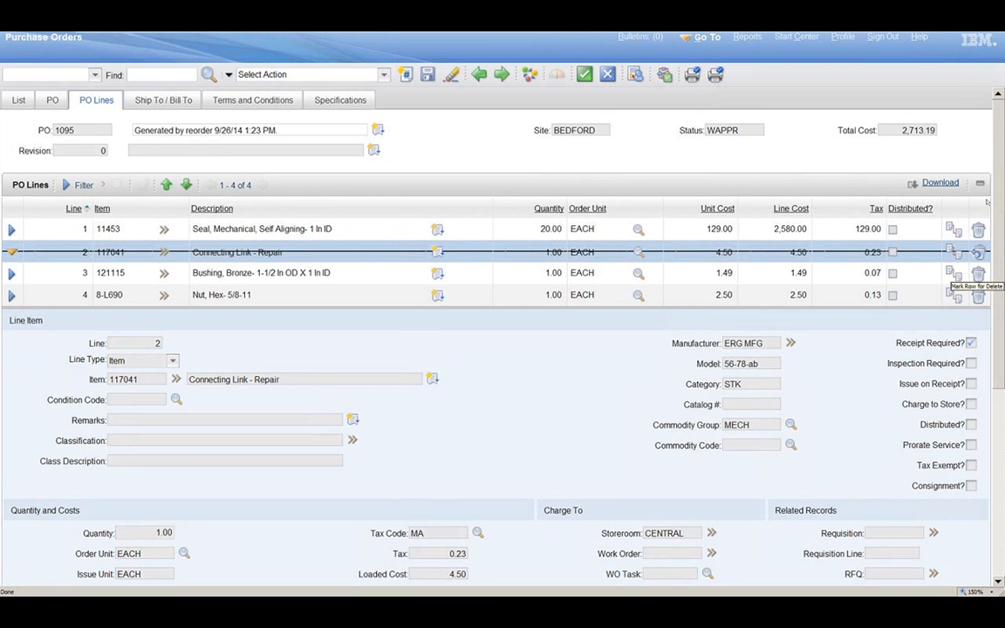
left_click(979, 273)
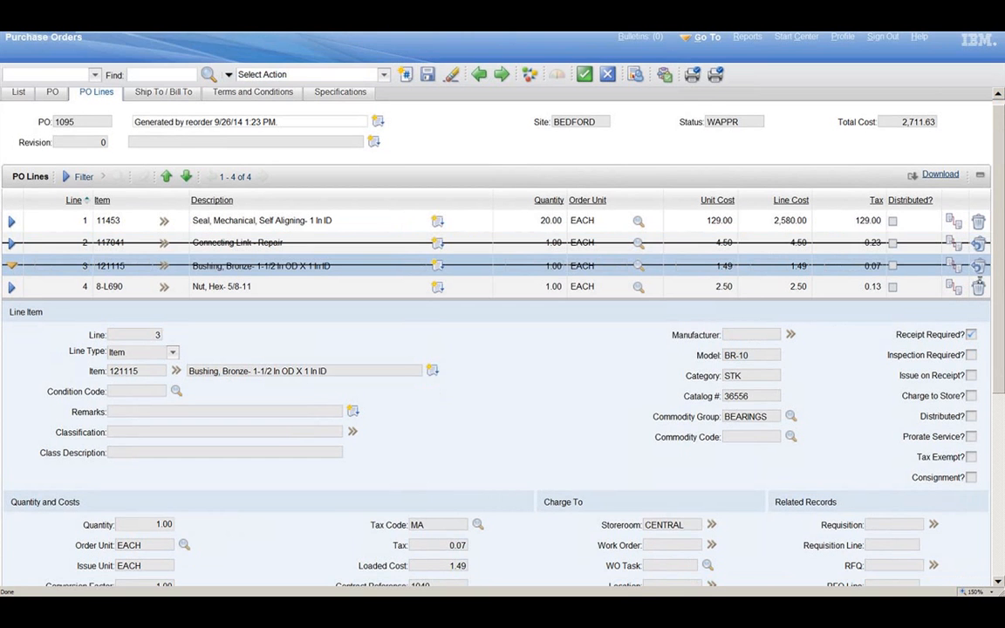
left_click(979, 282)
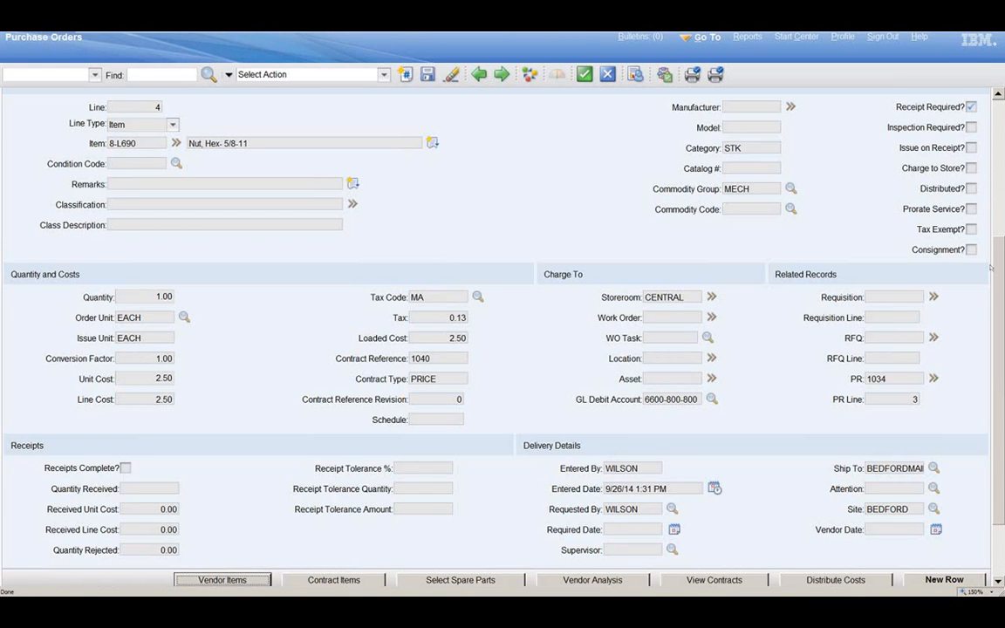
left_click_drag(998, 267, 998, 129)
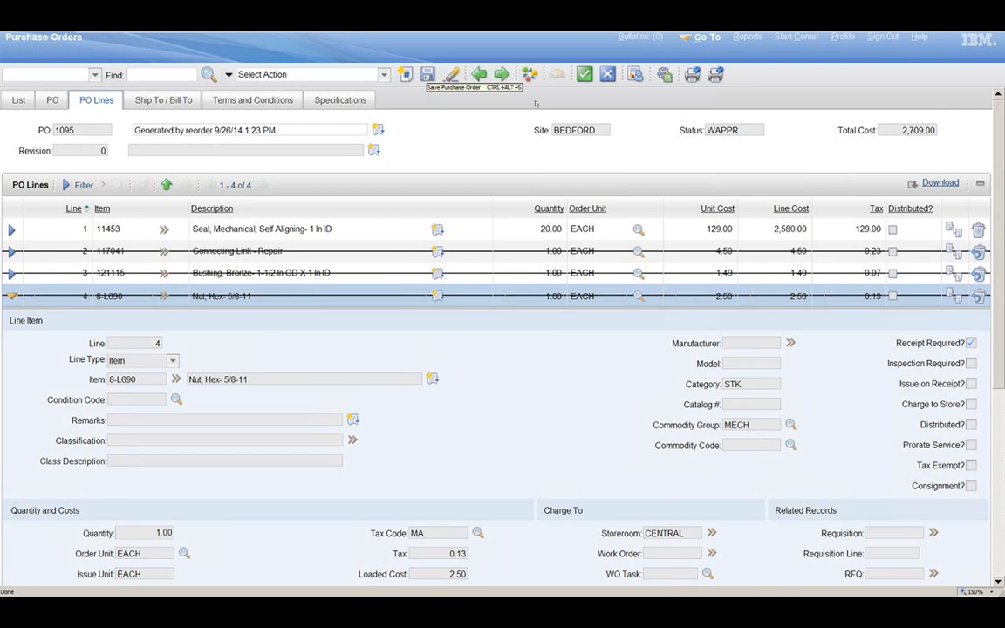
left_click(665, 75)
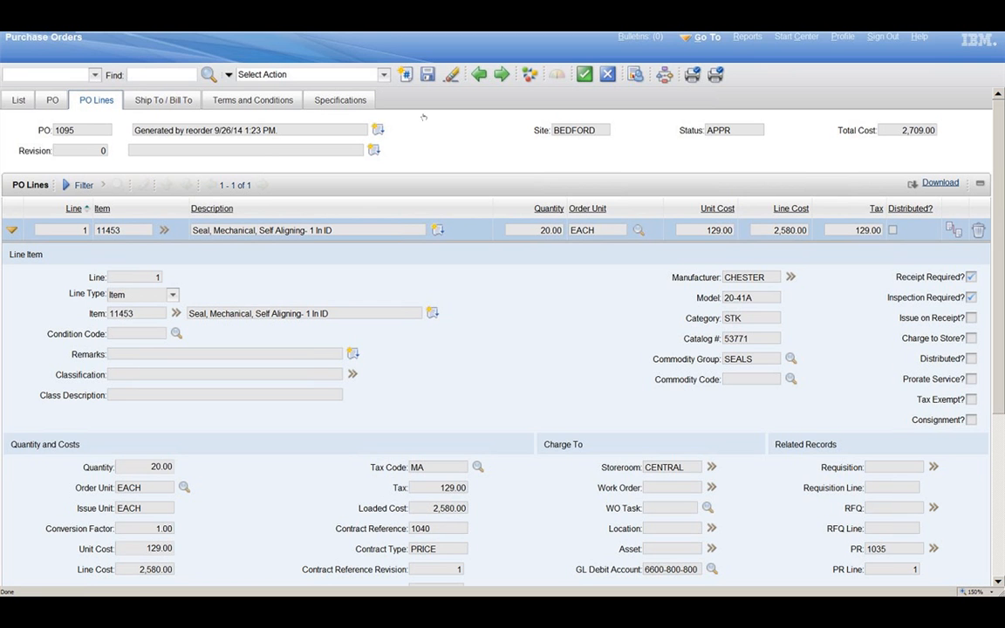
Step: Review the purchase order's related PRs, RFQs and material receipts, and close the related records
left_click(384, 76)
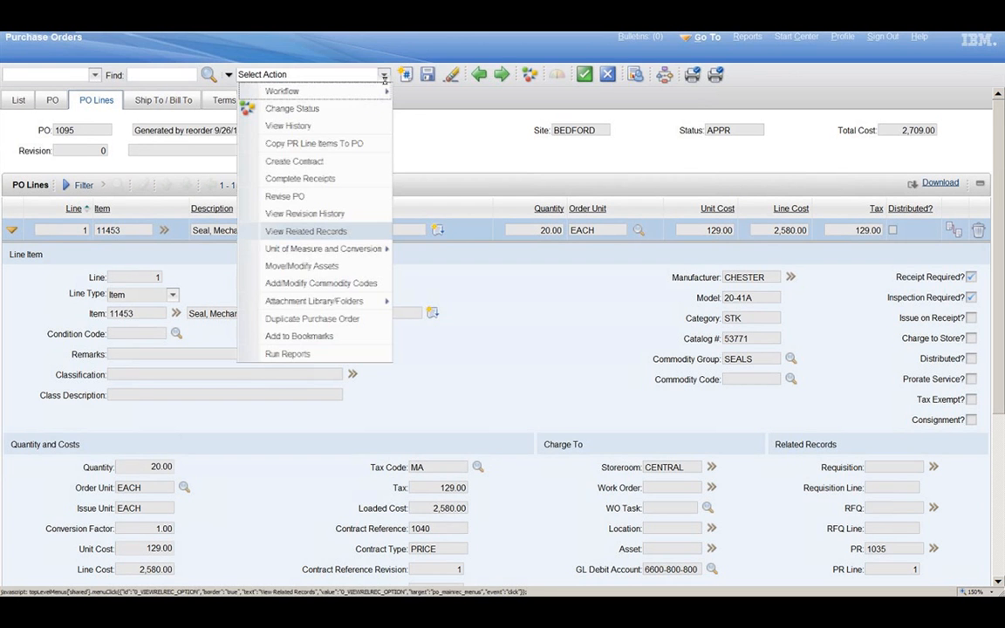
left_click(379, 233)
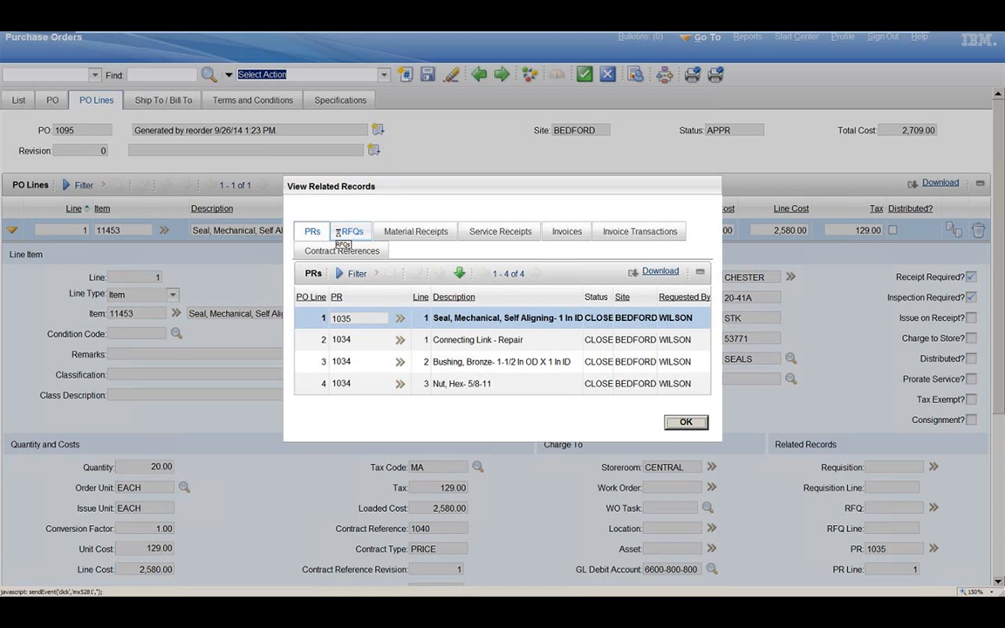
left_click(339, 233)
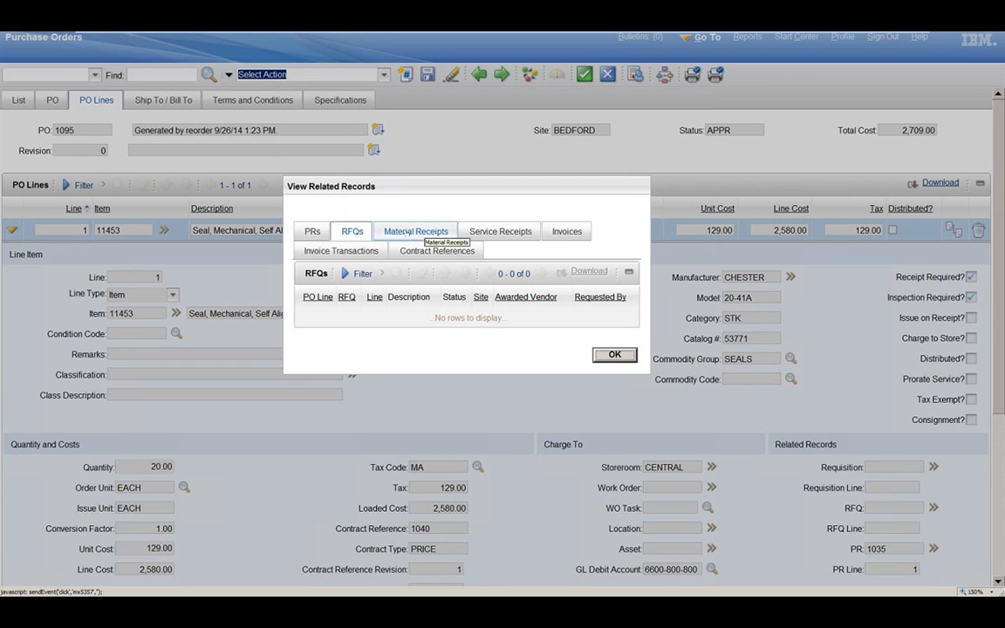
left_click(438, 233)
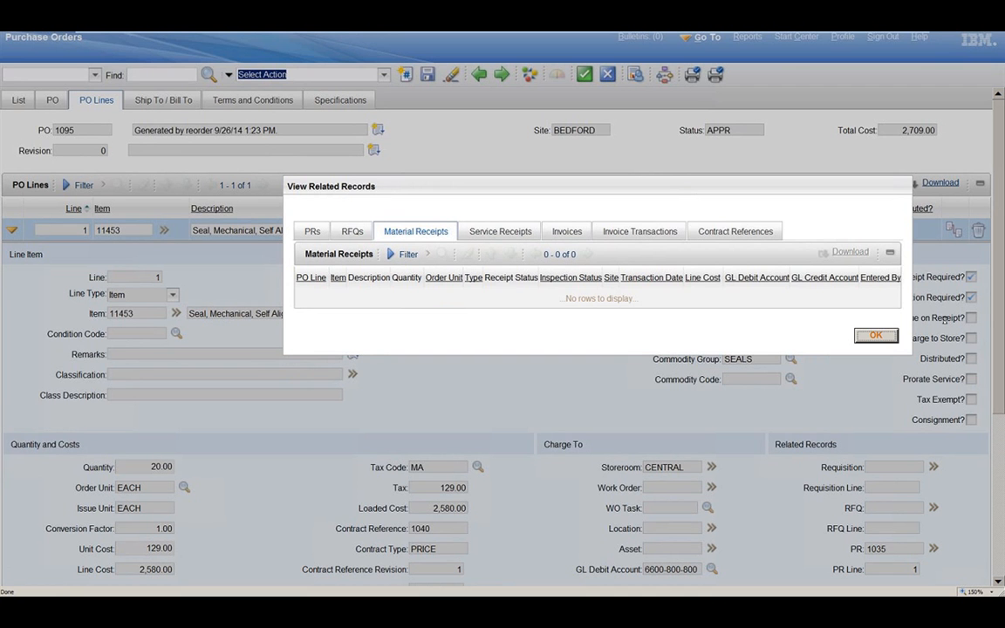
left_click(877, 338)
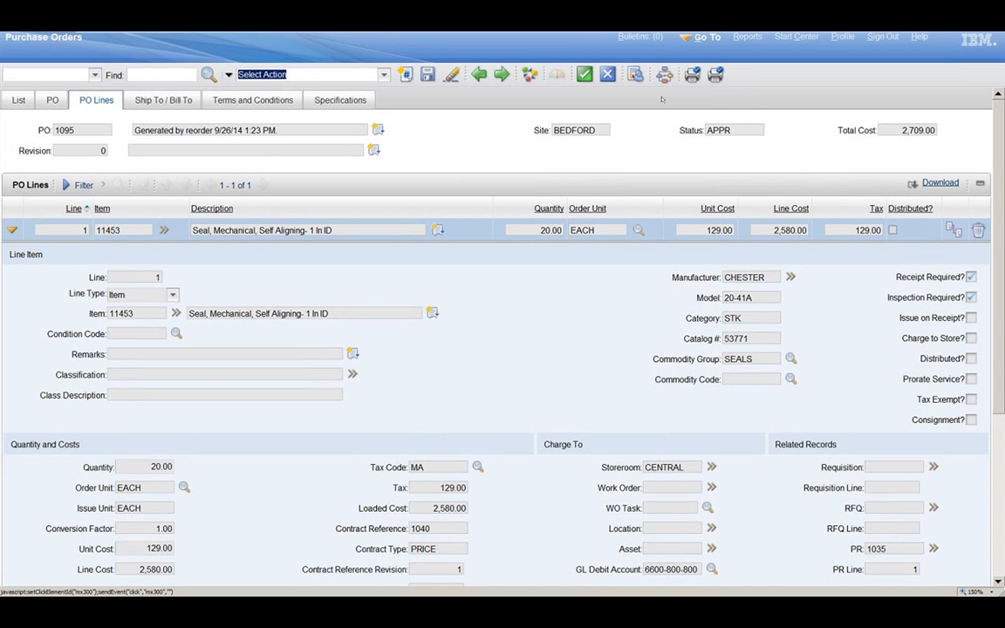
Step: Create a revision of the purchase order with the description "Change quantity"
left_click(384, 75)
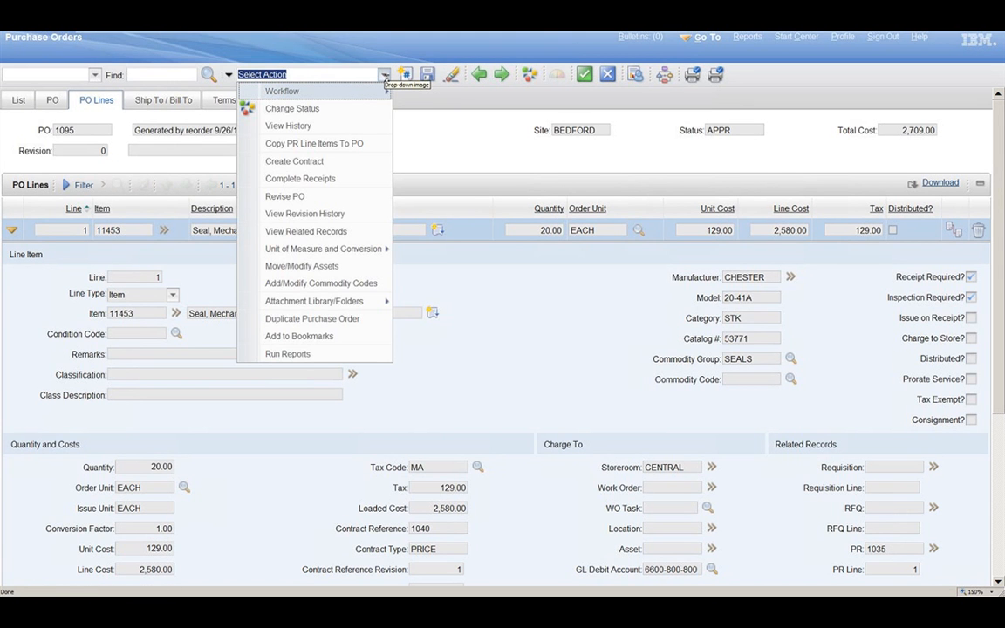
left_click(311, 197)
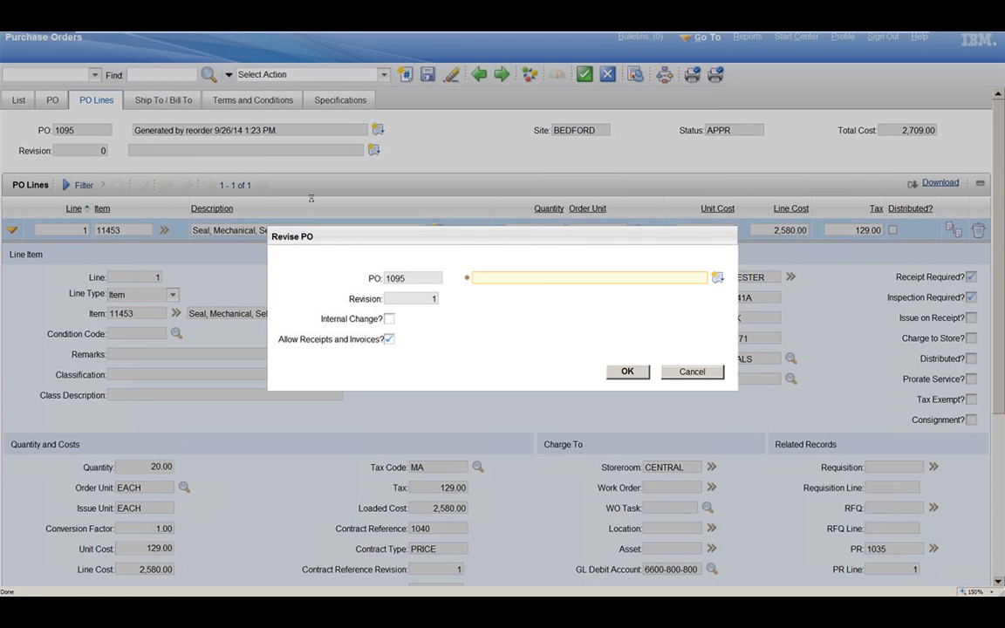
type("Change quantity")
key("Tab")
left_click(628, 373)
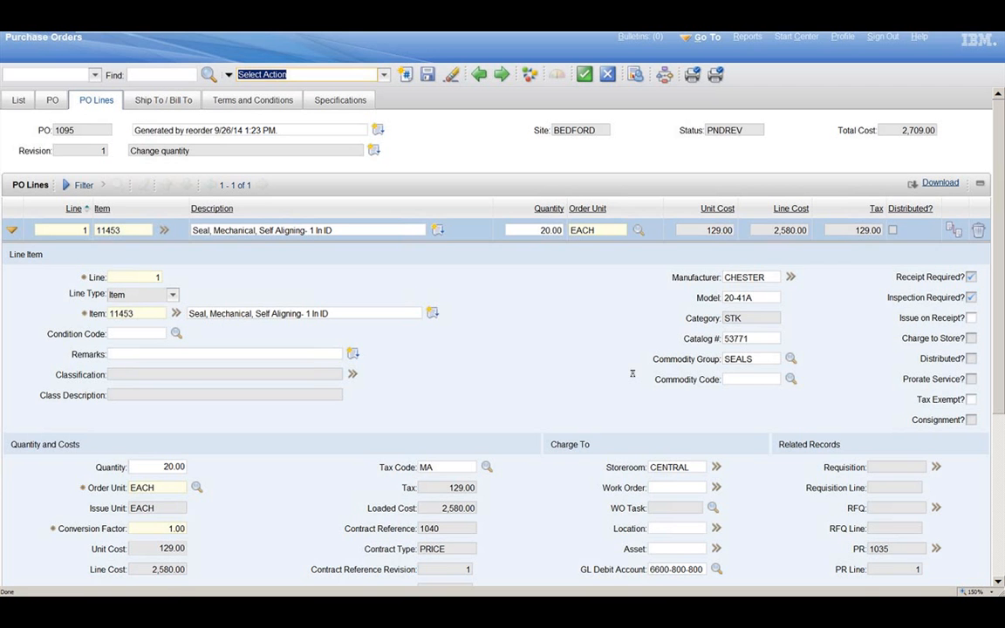
Step: Set the quantity of line 1, the self-aligning mechanical seal, to 25 on the purchase order revision
left_click(552, 232)
type("25")
key("Tab")
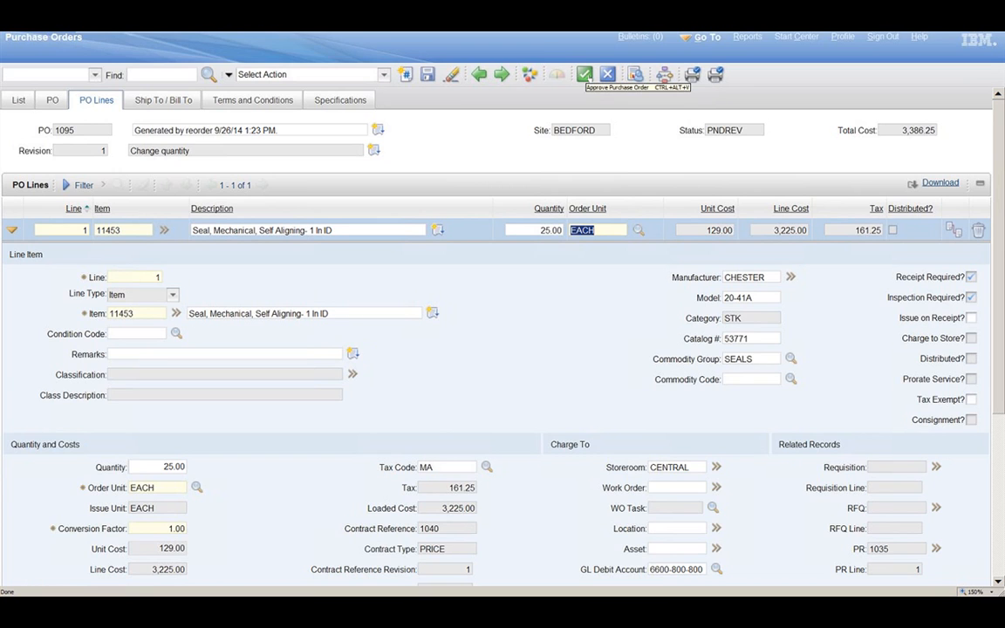
Step: Save the quantity change and try to approve the purchase order revision
left_click(585, 75)
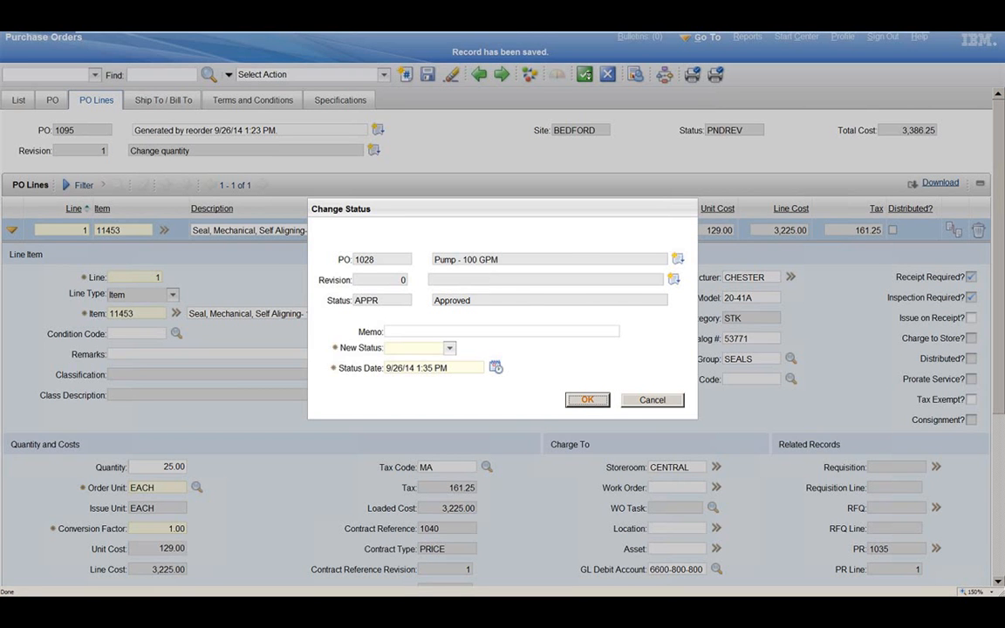
left_click(584, 399)
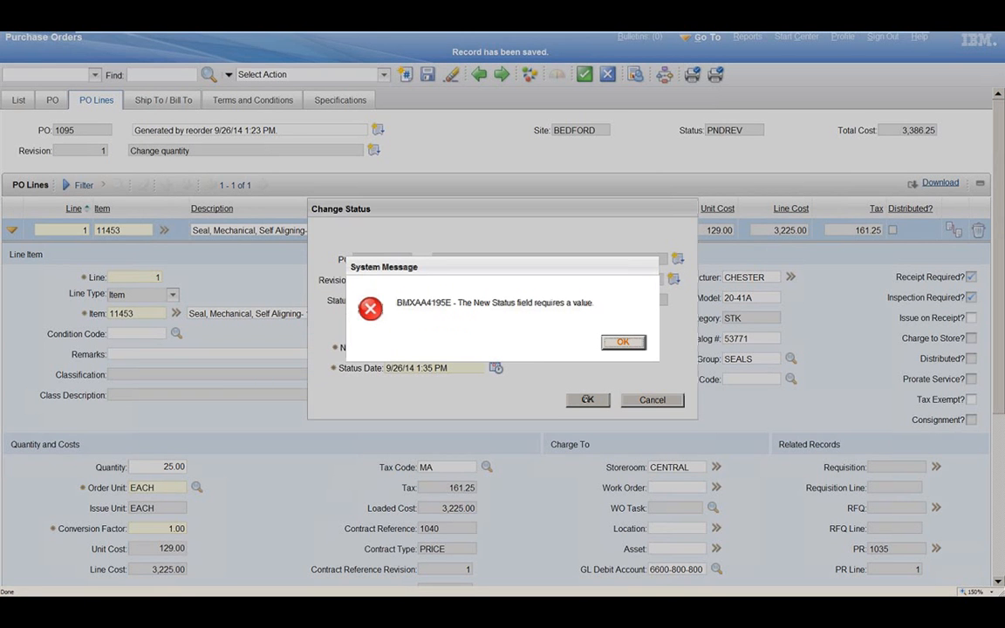
left_click(625, 343)
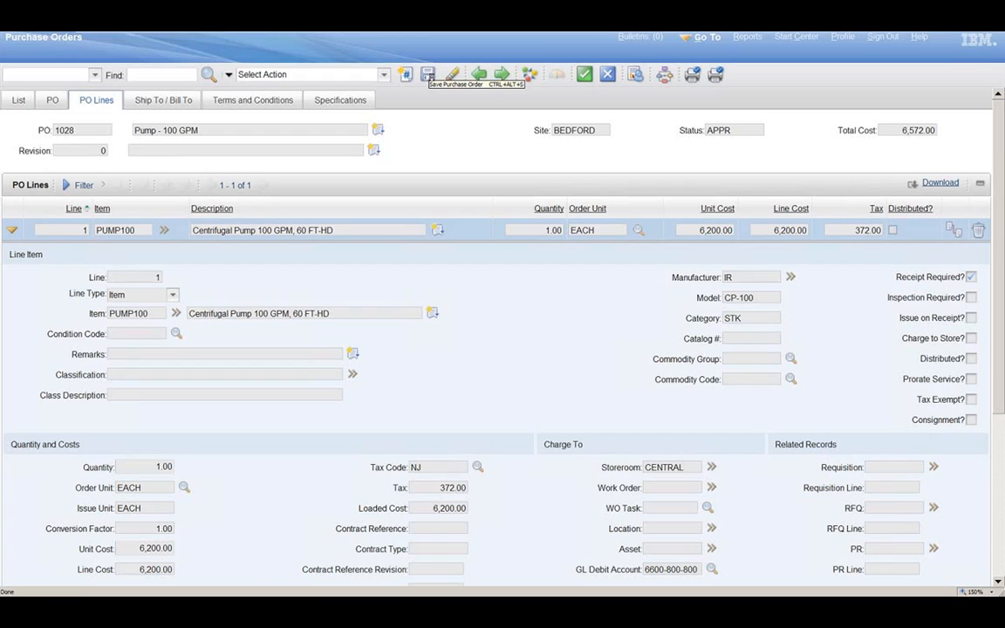
left_click(427, 74)
Step: Reopen revision 1 of the reorder-generated purchase order from the PO list and approve it
left_click(18, 101)
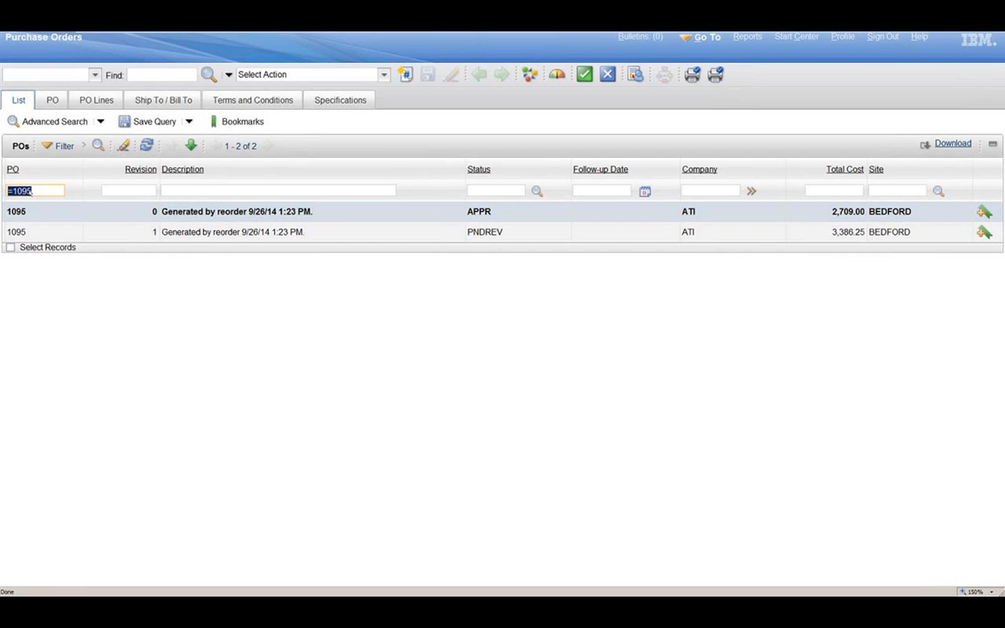
left_click(493, 236)
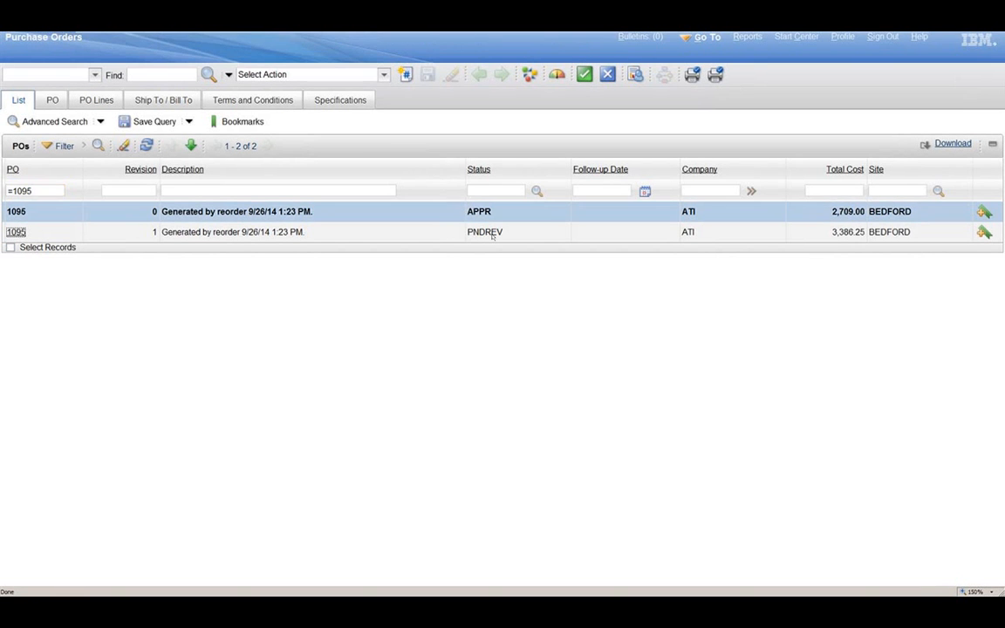
left_click(17, 231)
left_click(584, 75)
key("Return")
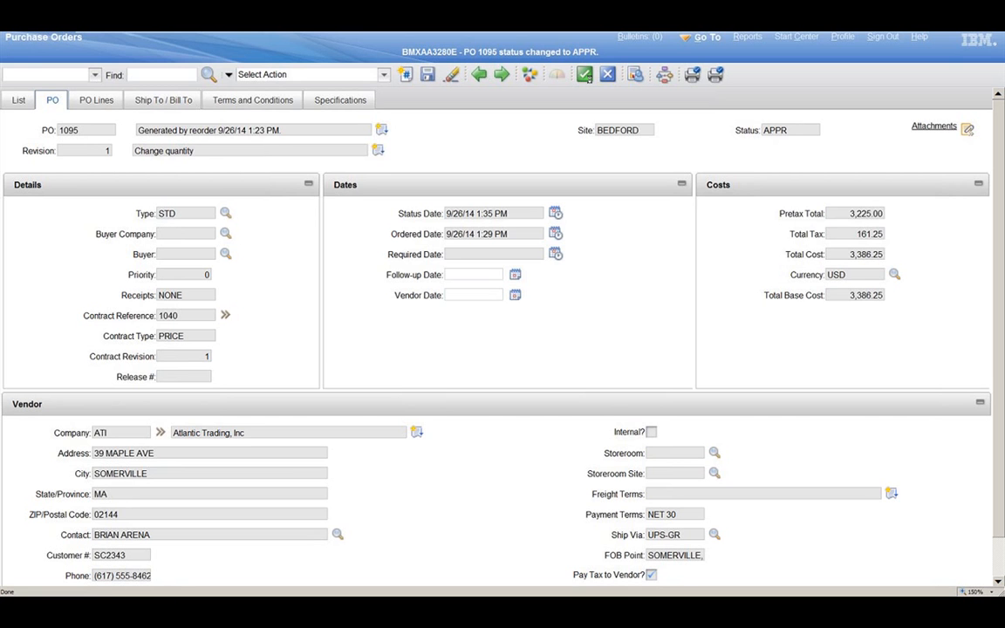
Step: View the purchase order's revision history, compare the line quantities between revisions, and close it
left_click(384, 75)
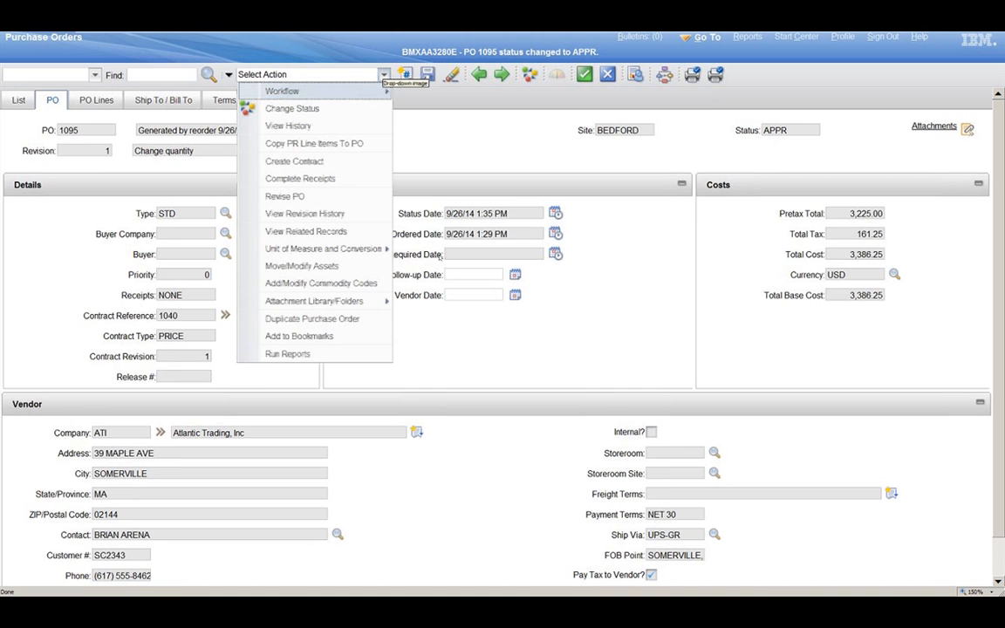
left_click(339, 179)
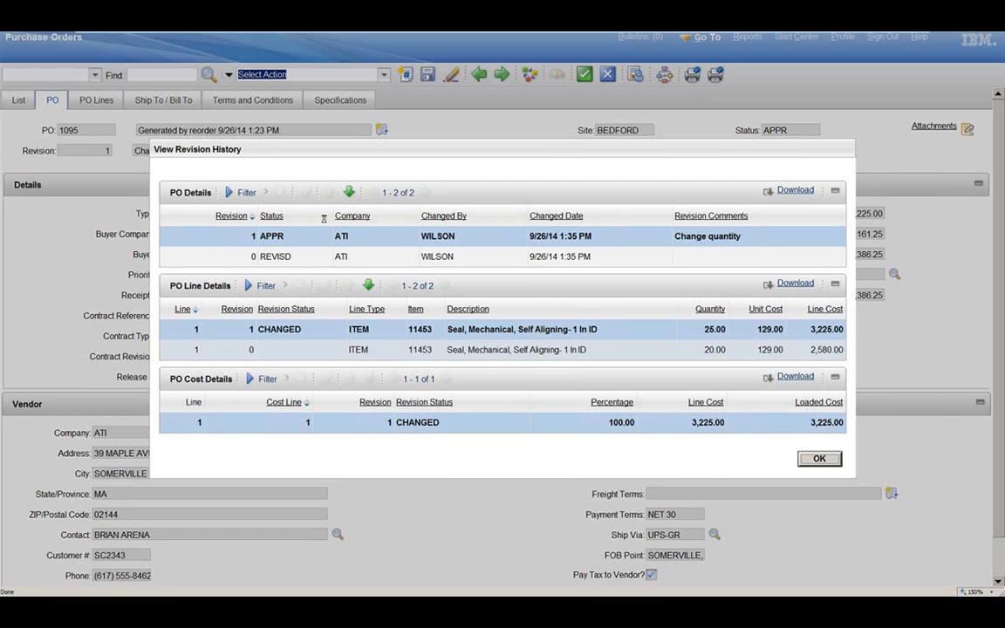
left_click(717, 334)
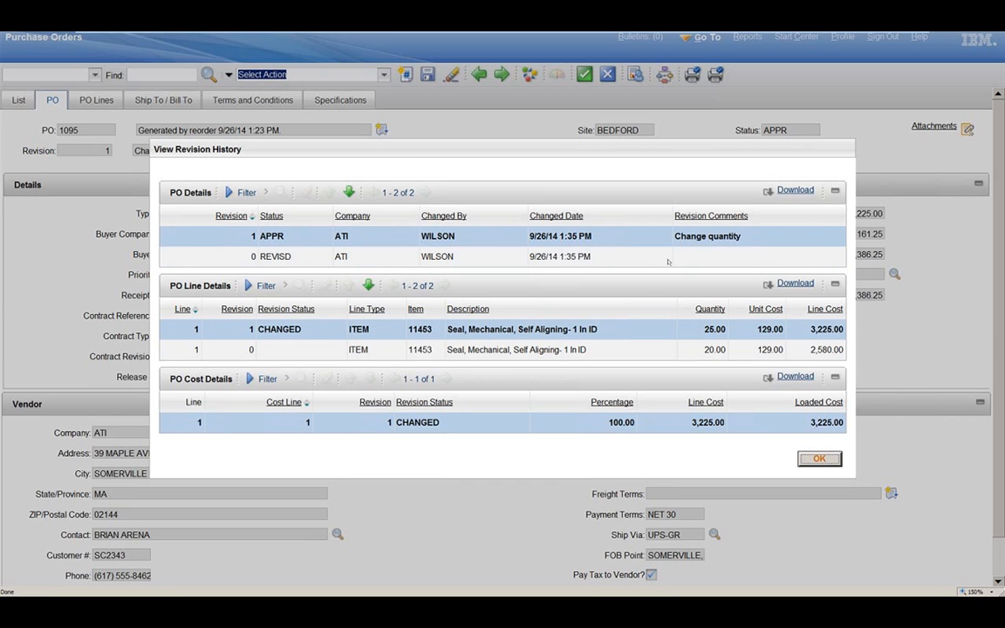
left_click(826, 463)
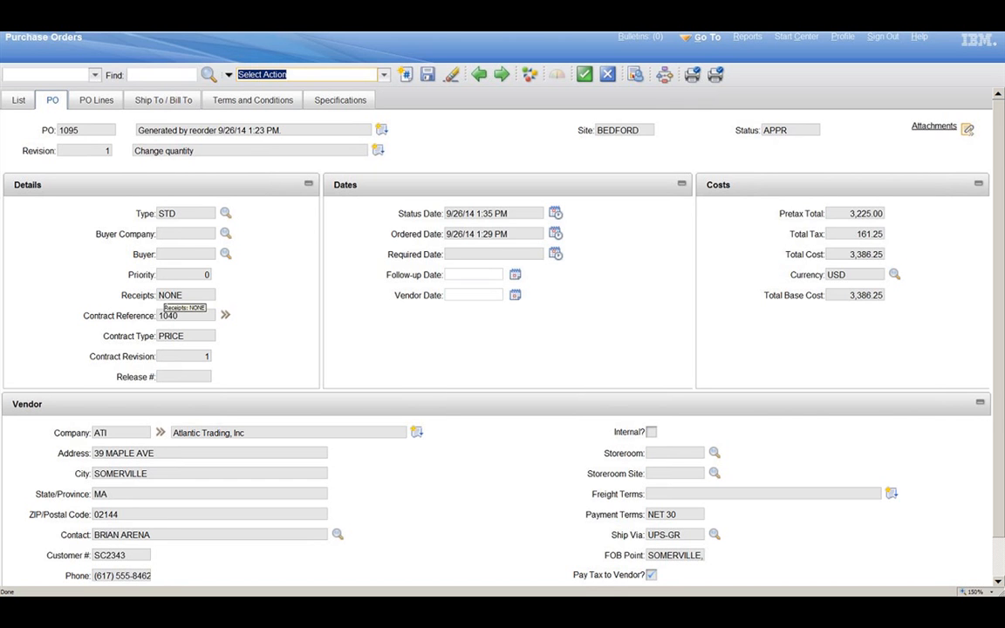
Step: Switch to the Receiving application, find the reorder-generated purchase order by its PO number and open it
left_click(712, 44)
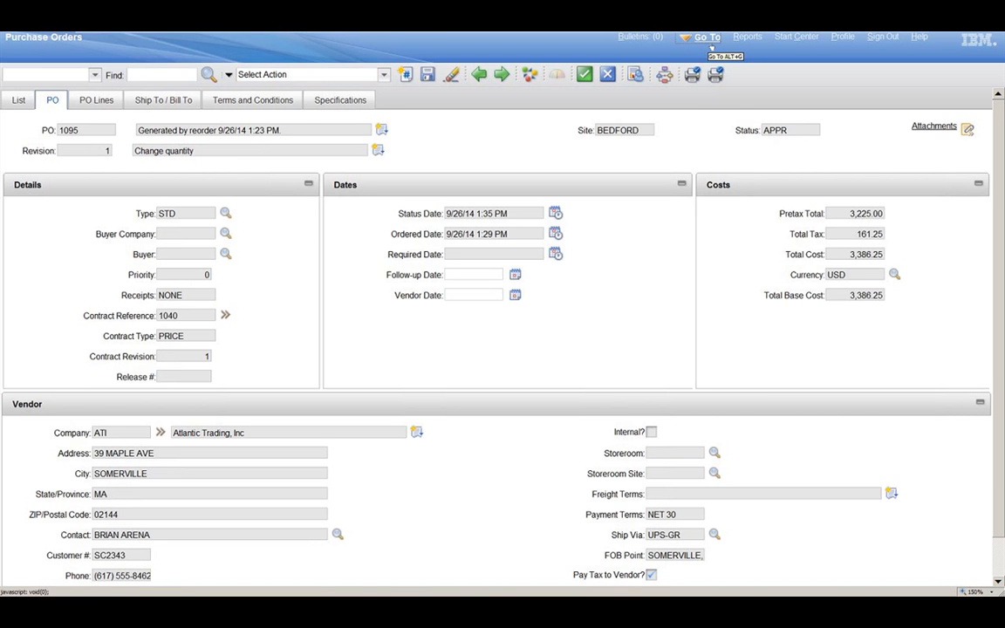
mouse_move(733, 175)
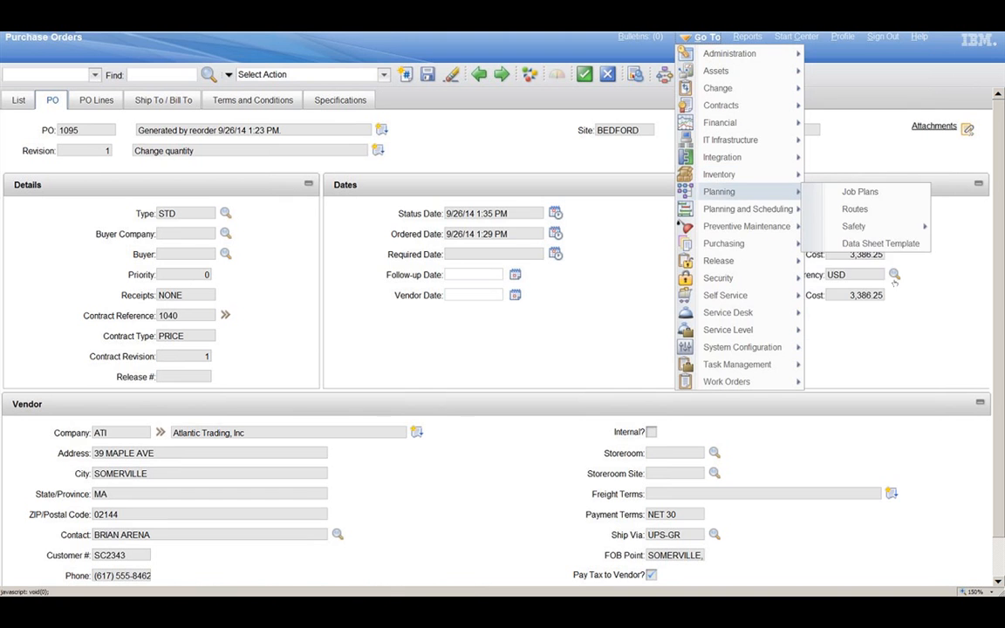
left_click(891, 272)
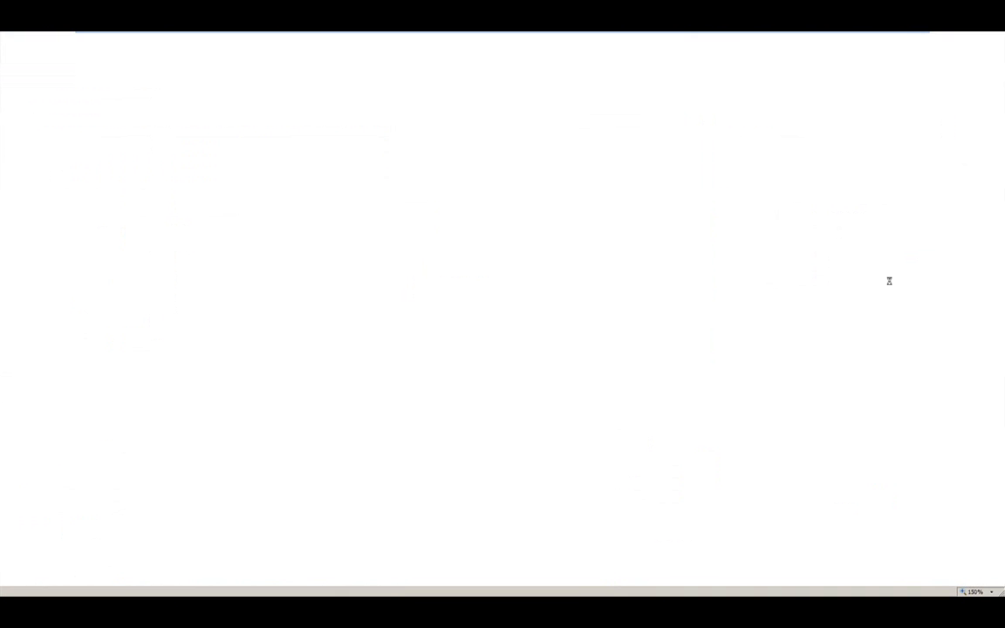
type("1095")
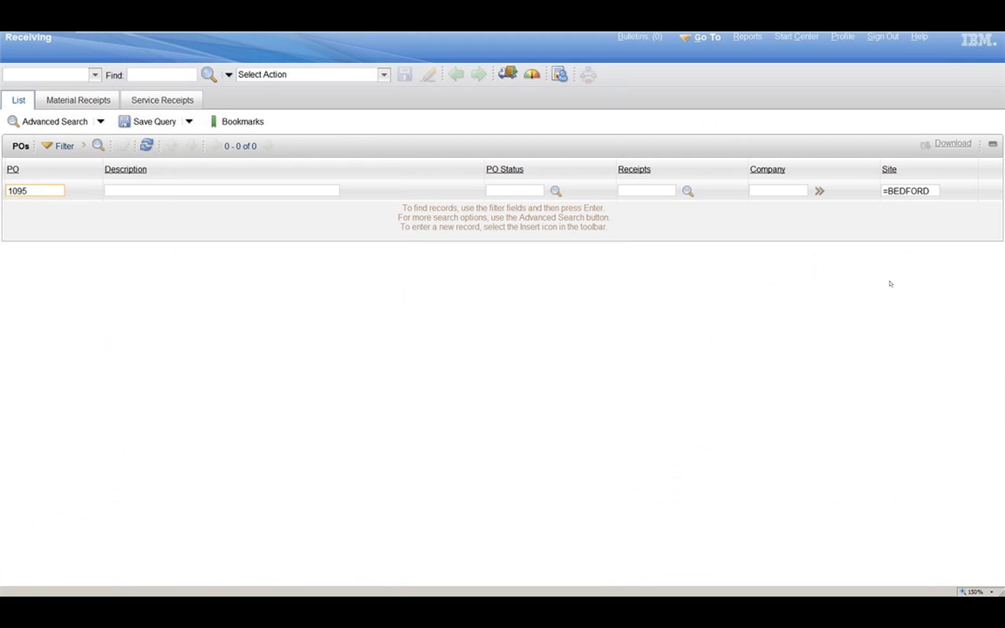
key("Return")
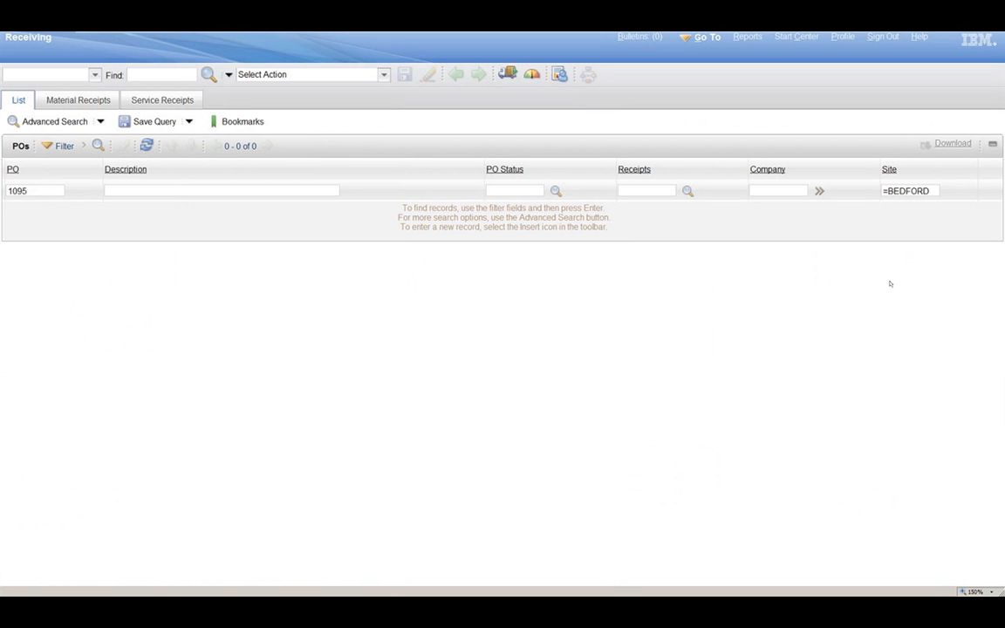
key("Return")
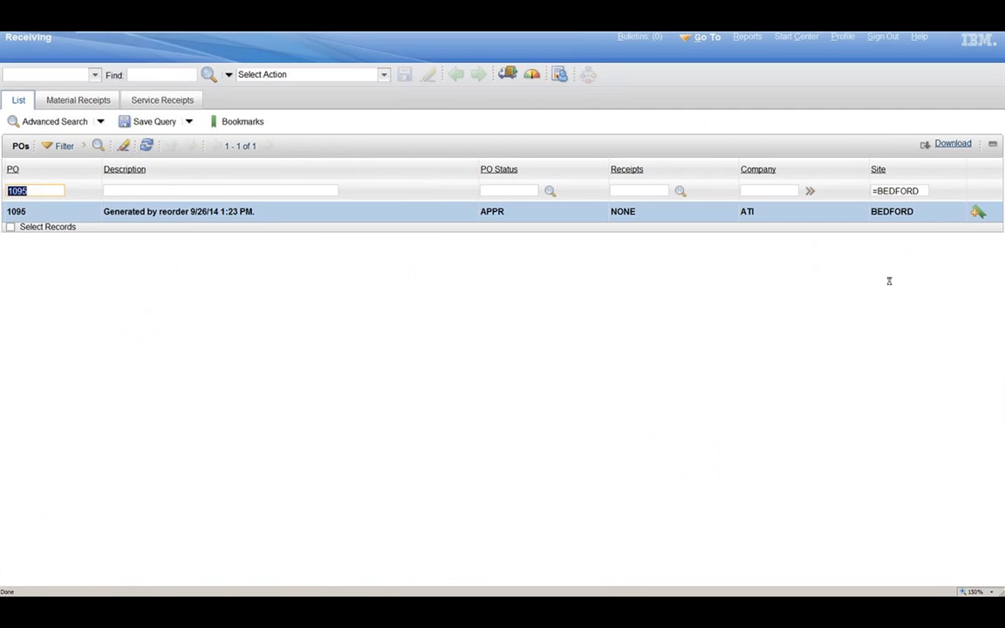
left_click(15, 211)
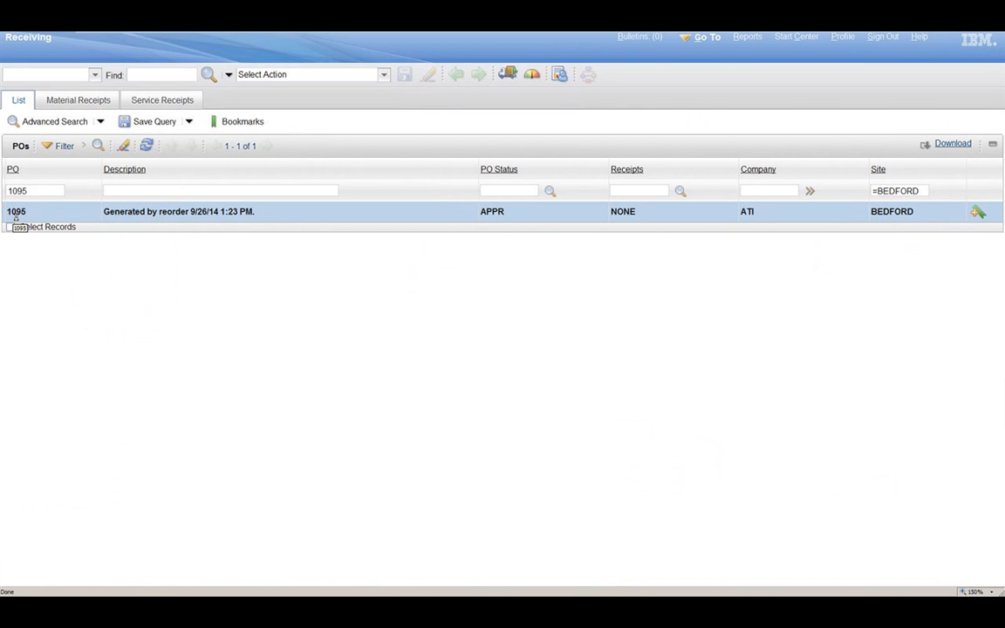
Step: Open the reorder-generated purchase order and add a receipt from its ordered items for 20 of mechanical seal item 11453
left_click(15, 215)
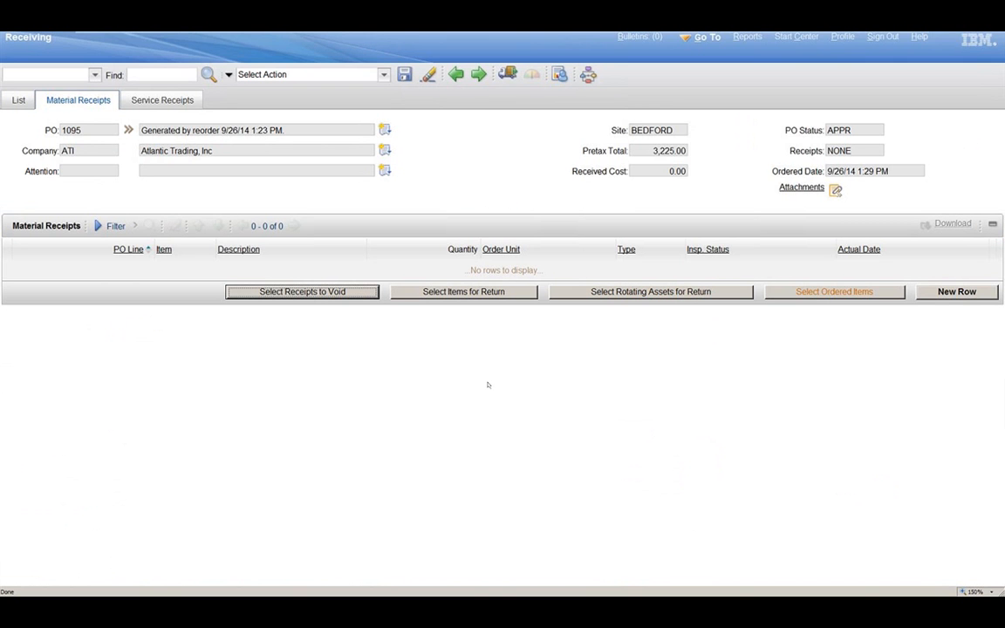
left_click(866, 295)
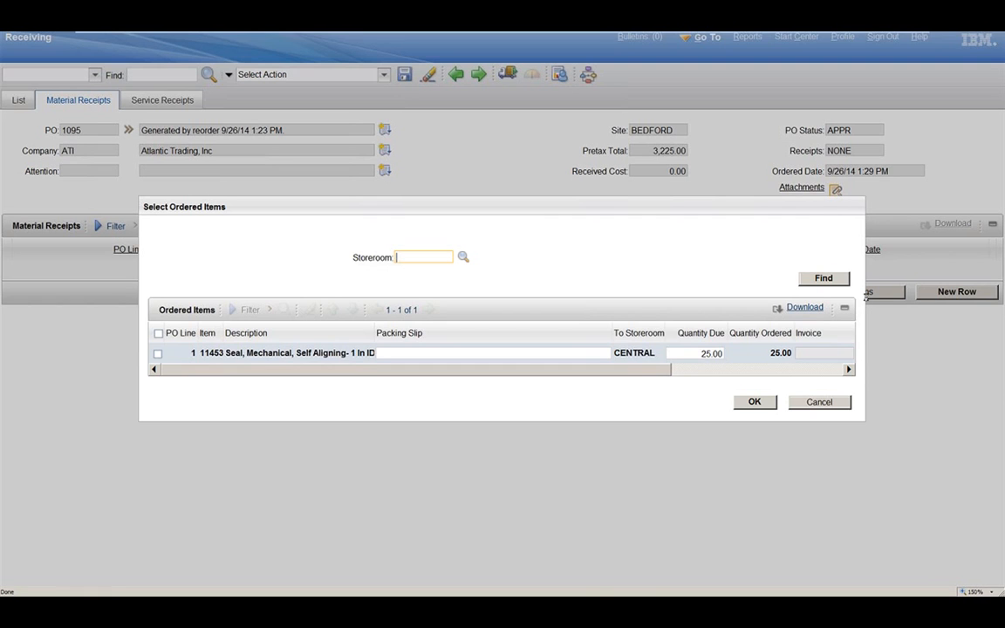
left_click(192, 353)
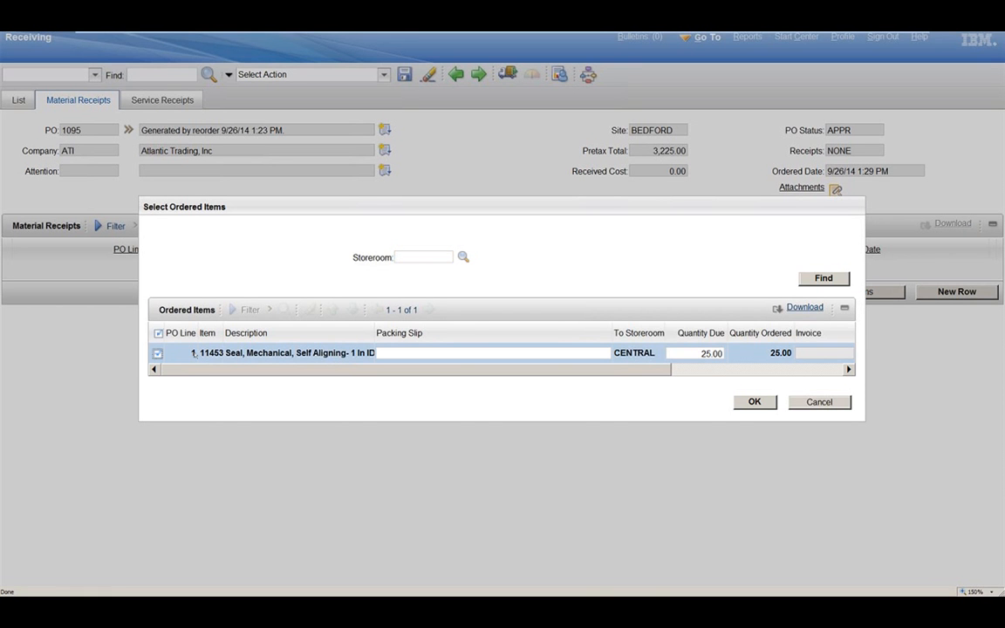
left_click_drag(317, 369, 492, 374)
left_click(468, 354)
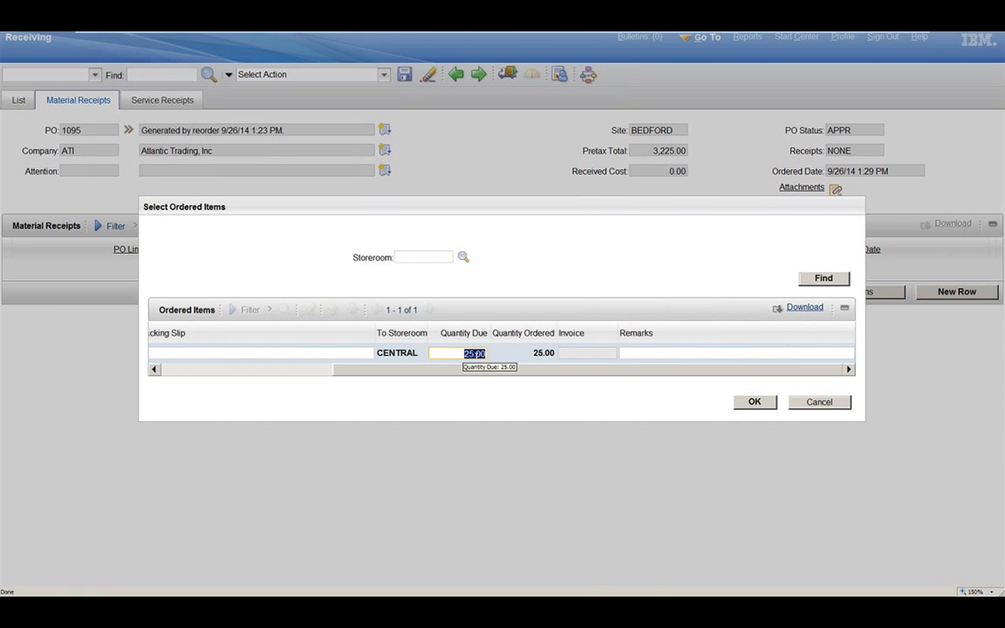
type("20")
key("Tab")
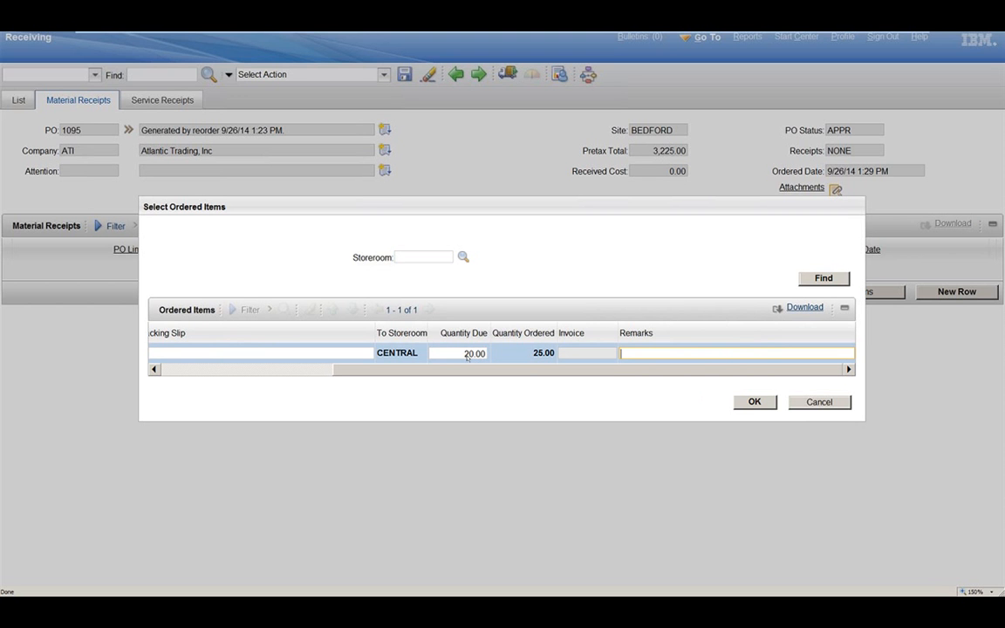
left_click(772, 403)
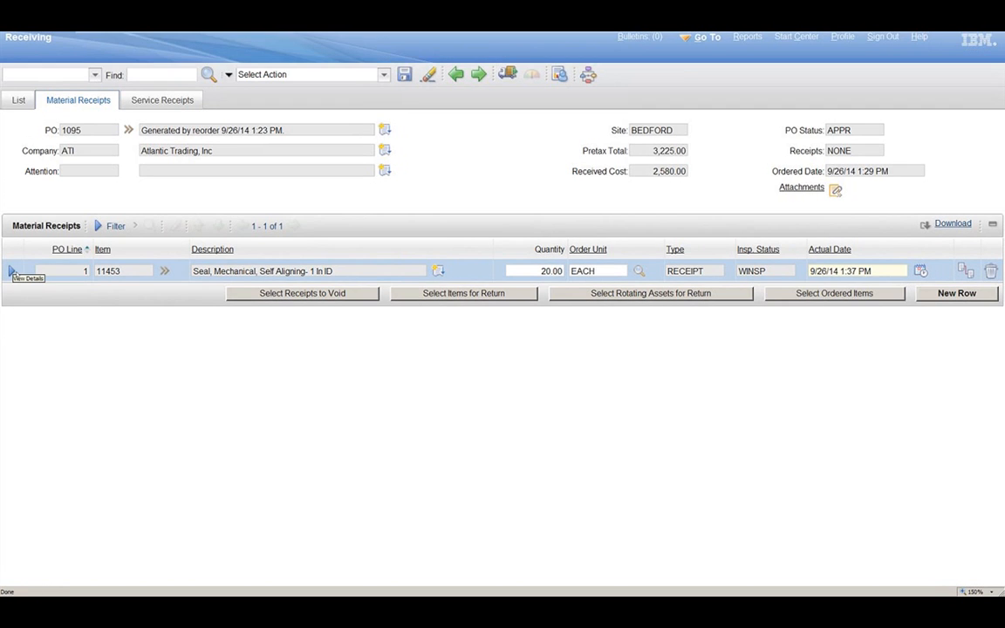
Step: Review the seal receipt's details, save the record, and complete its inspection with a quantity accepted of 20
left_click(11, 271)
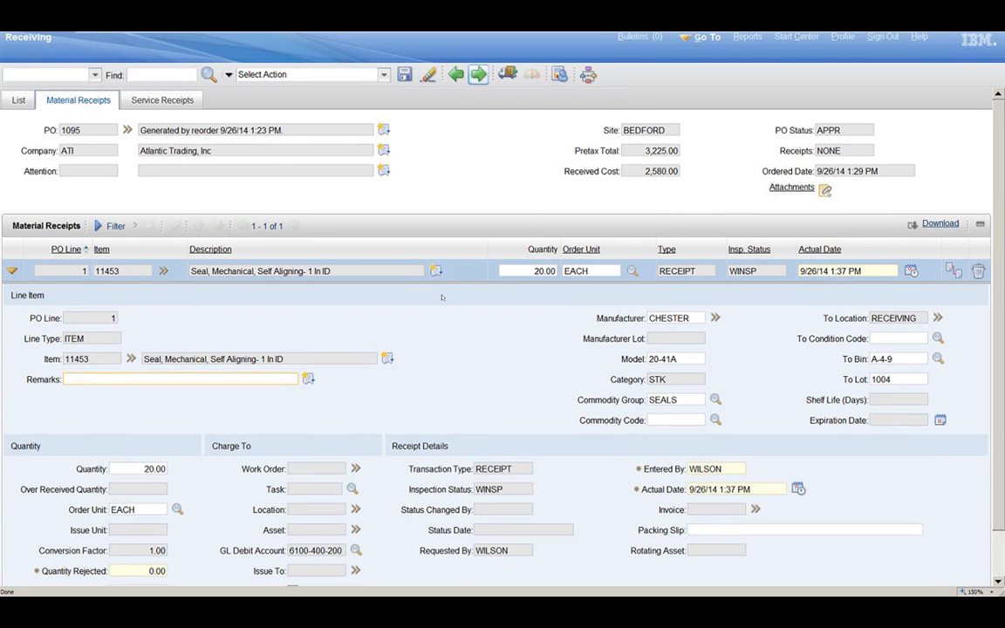
left_click(386, 80)
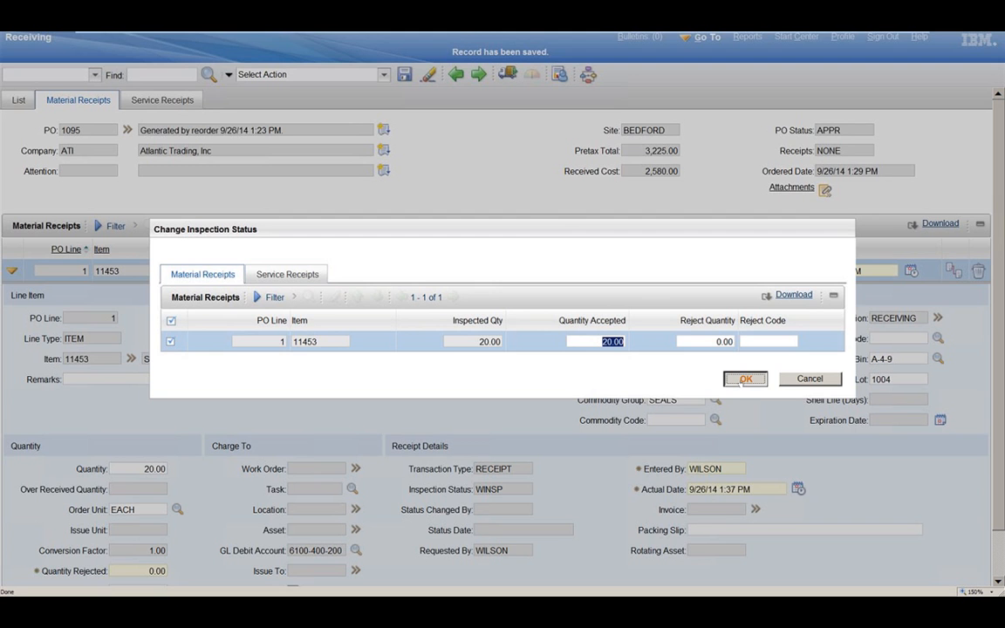
left_click(746, 379)
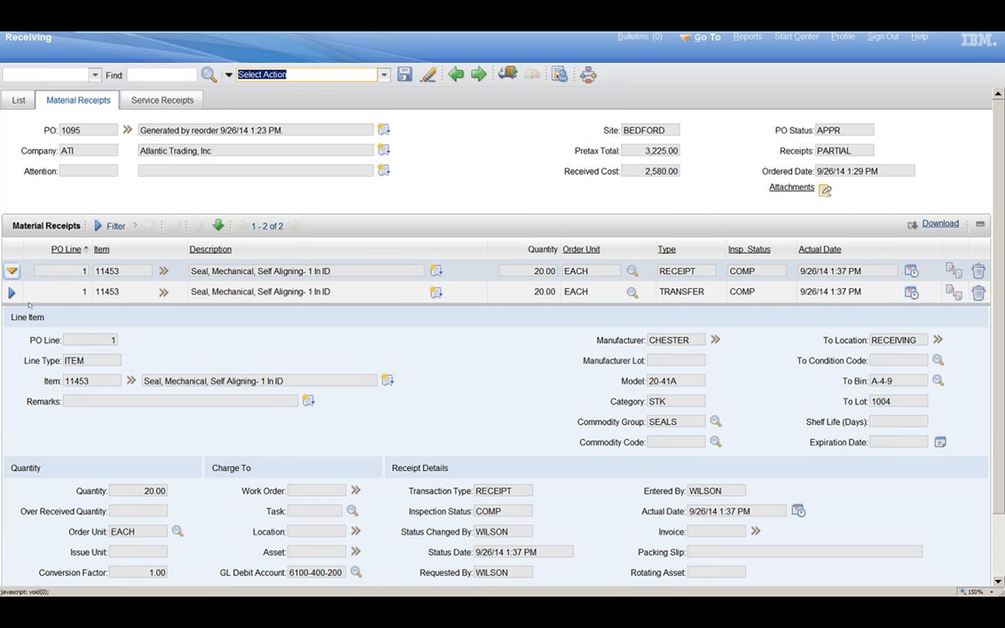
left_click(11, 272)
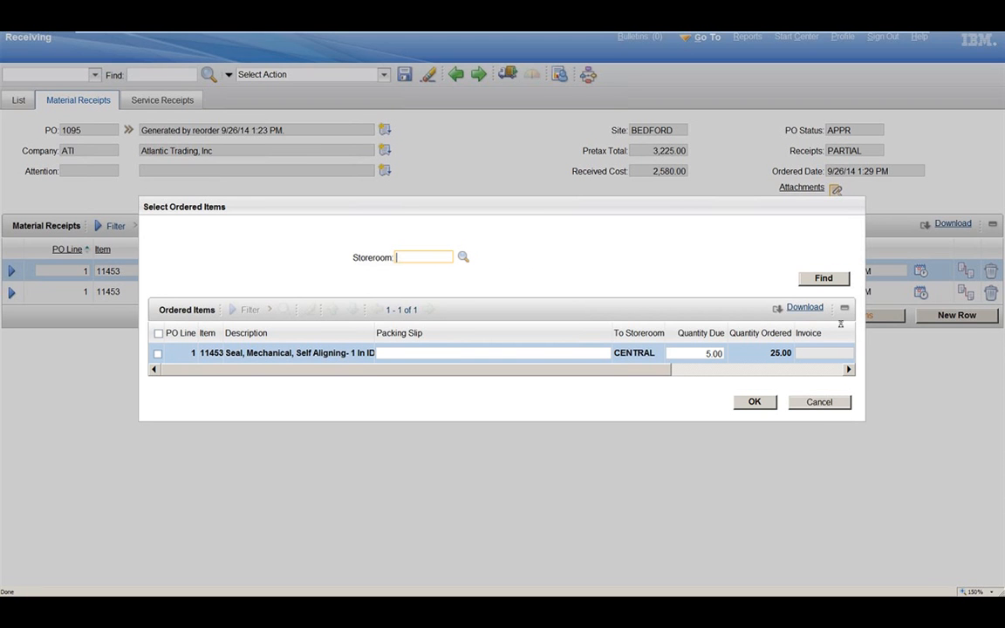
Step: Add a second receipt for the remaining 5 seals from the ordered items and save the record
left_click(158, 333)
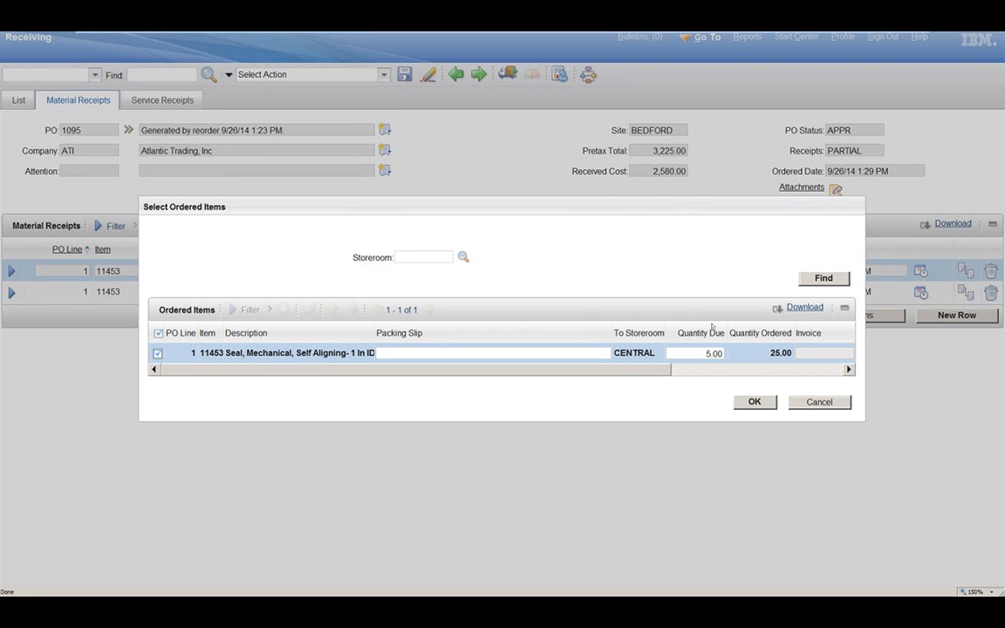
left_click(754, 403)
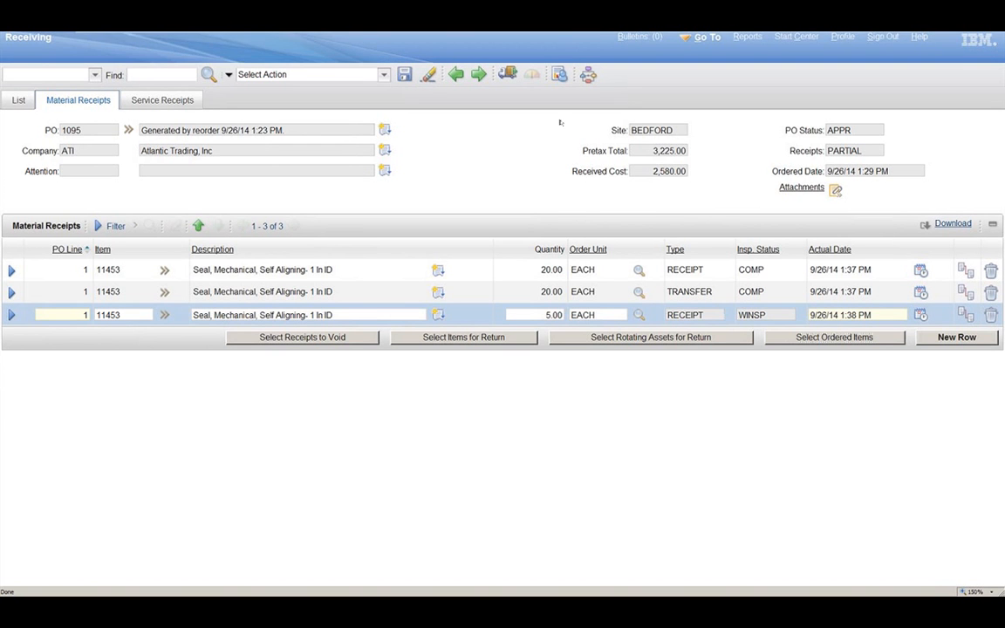
left_click(405, 75)
Step: Change the inspection status of the second seal receipt, accepting 5 and rejecting 0
left_click(349, 113)
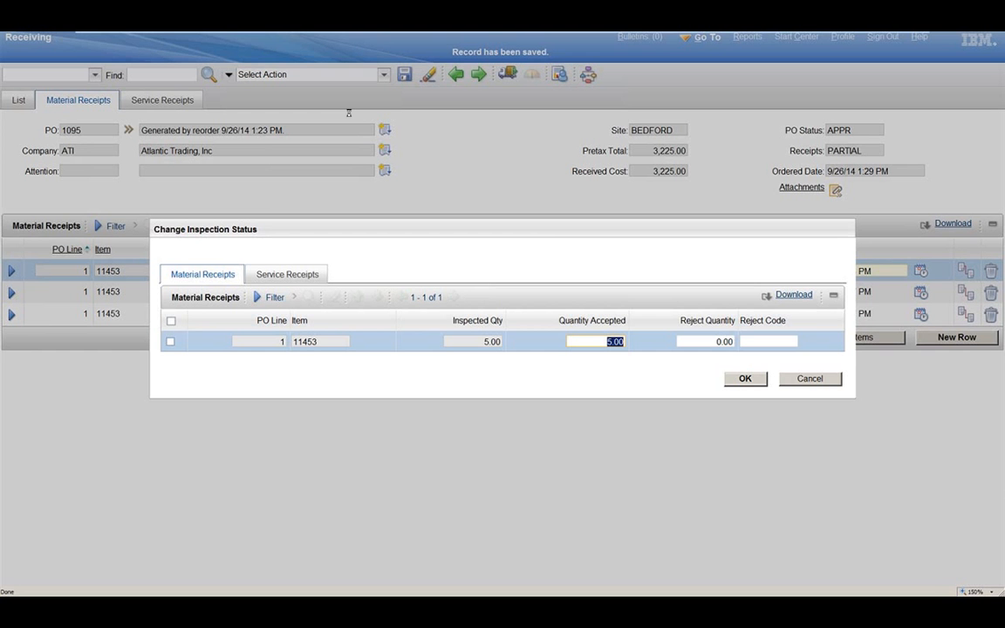
left_click(171, 341)
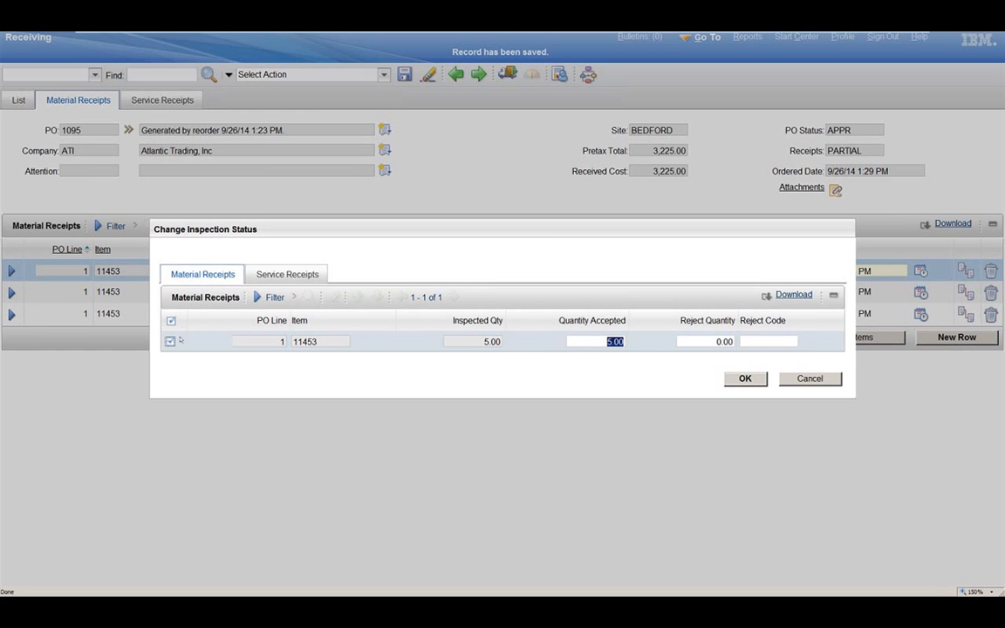
left_click(724, 341)
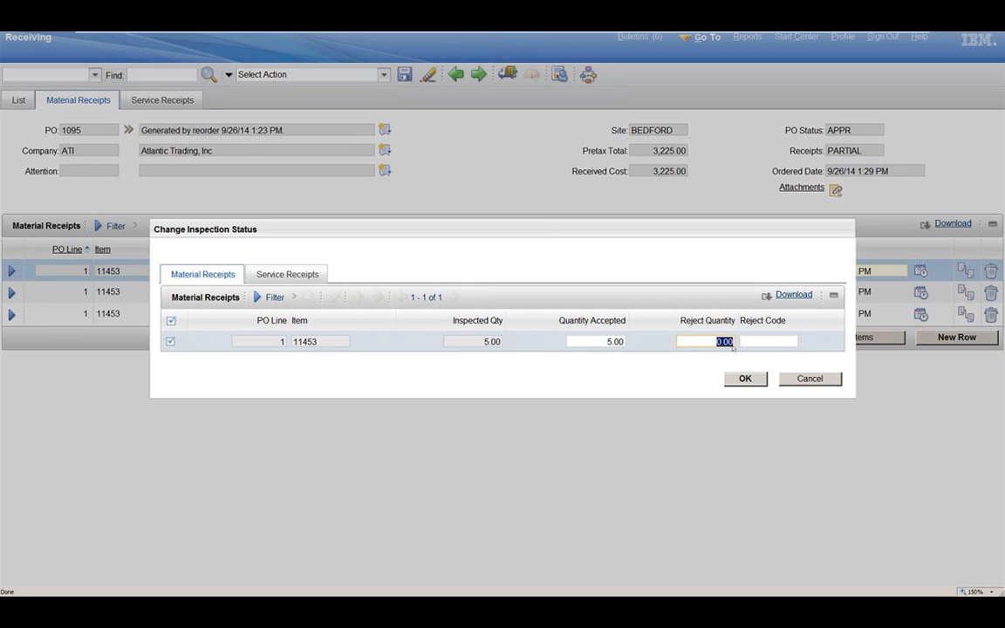
left_click(756, 383)
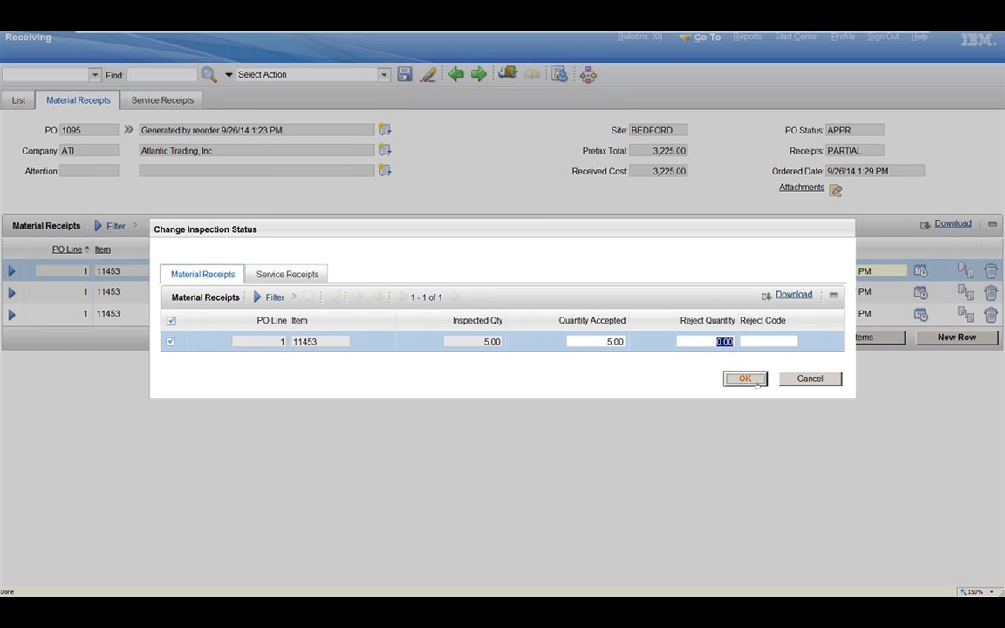
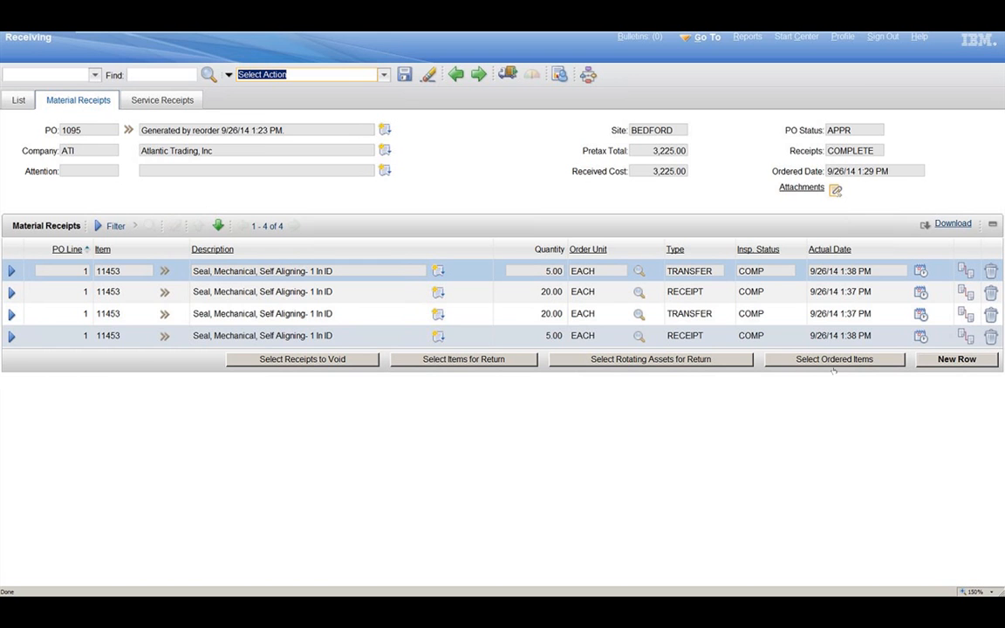
Step: Go to the Invoices application from the Start Center and create a new invoice record
mouse_move(719, 41)
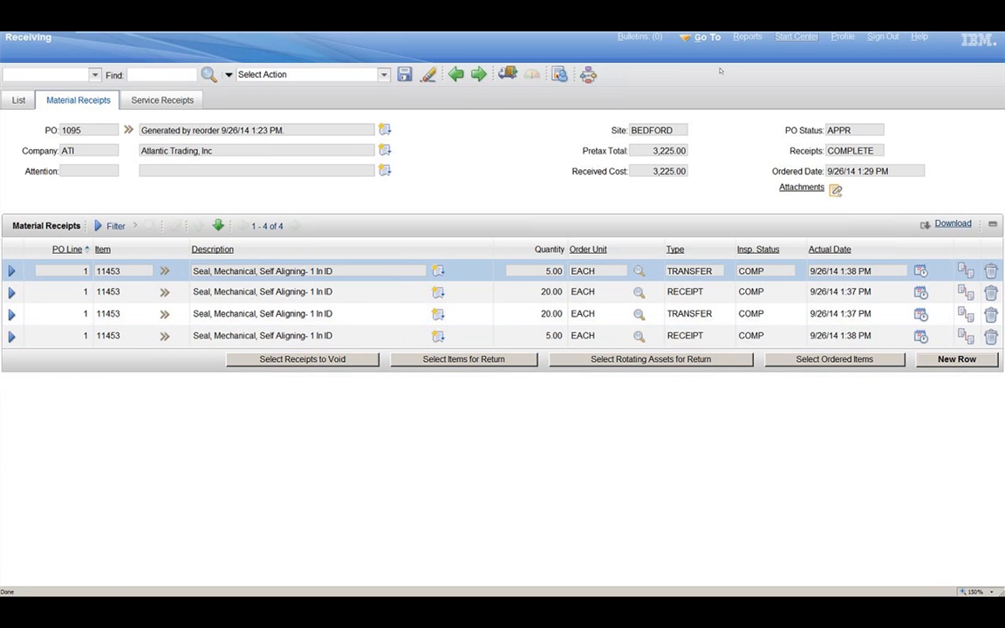
left_click(794, 40)
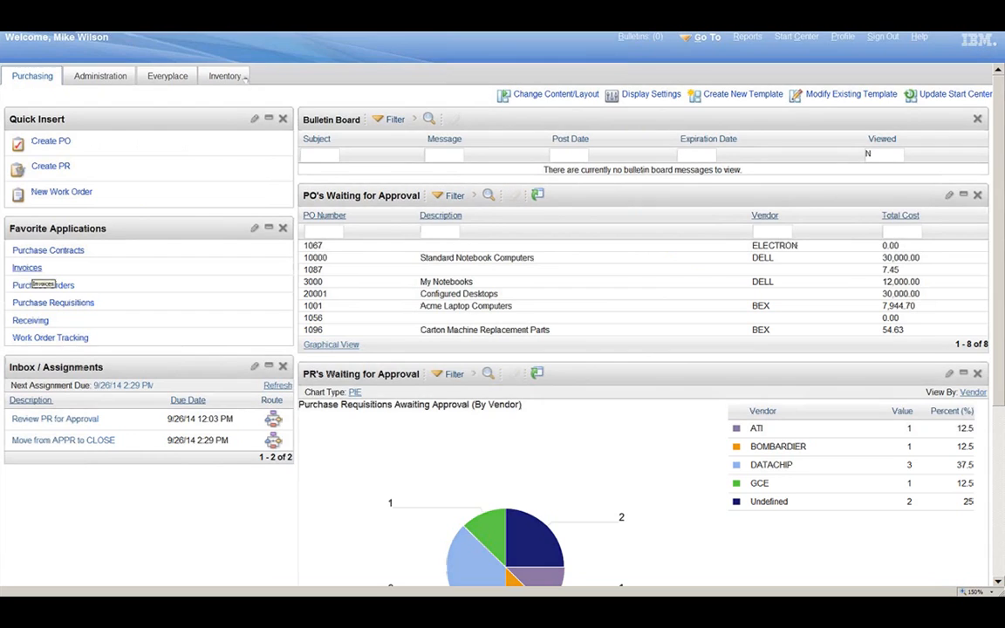
left_click(33, 268)
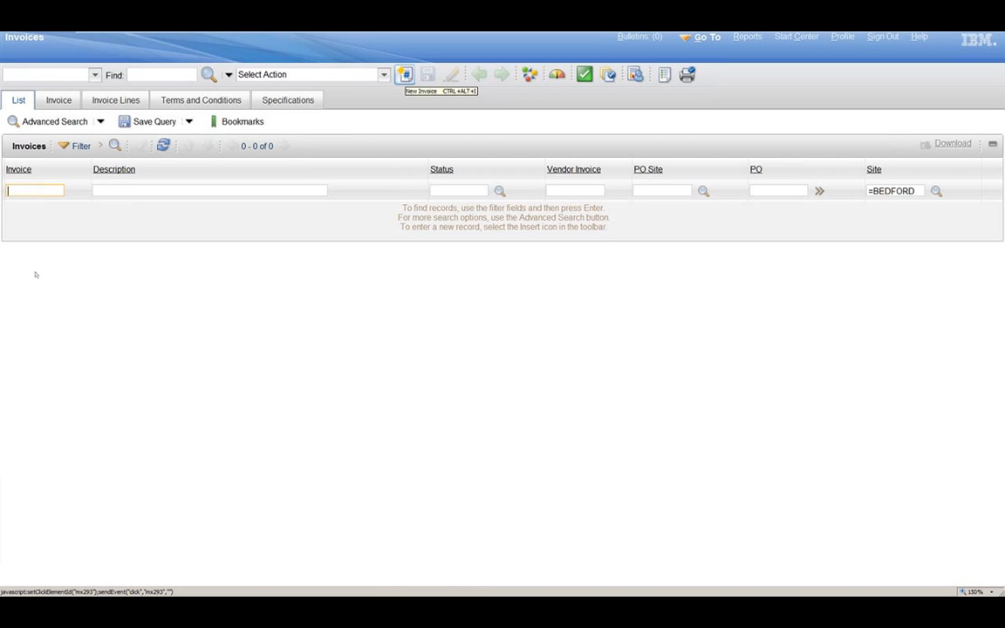
left_click(405, 77)
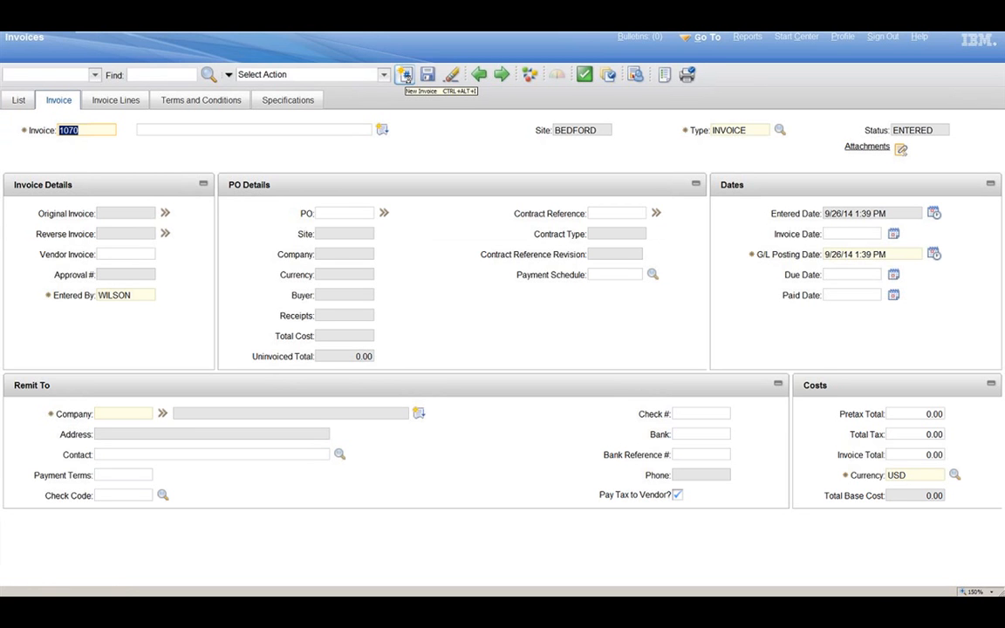
left_click(406, 76)
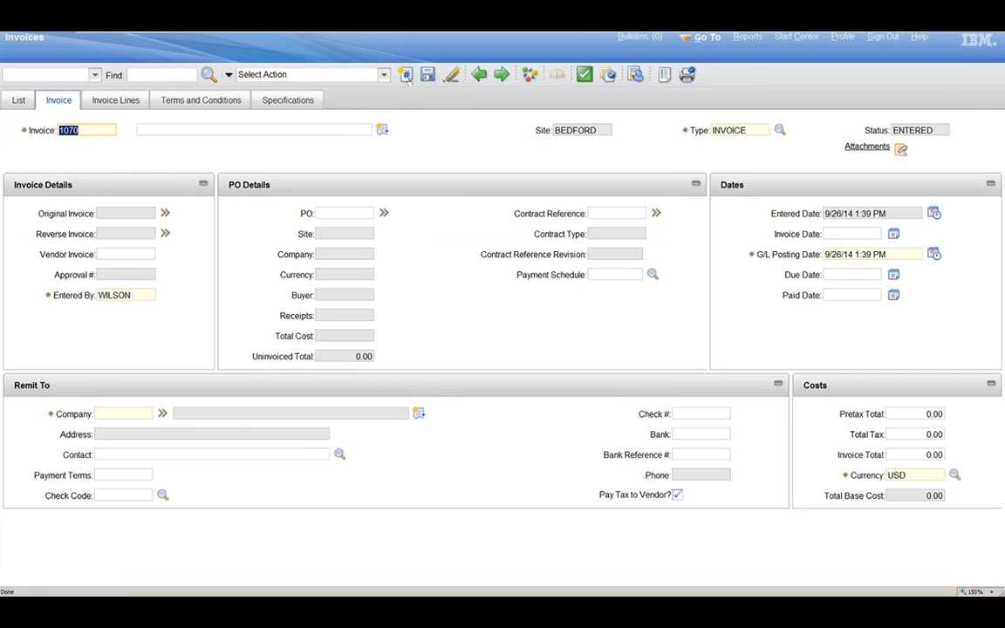
Step: Enter the reorder-generated purchase order's number in the new invoice's PO details
left_click(327, 214)
type("1095")
key("Tab")
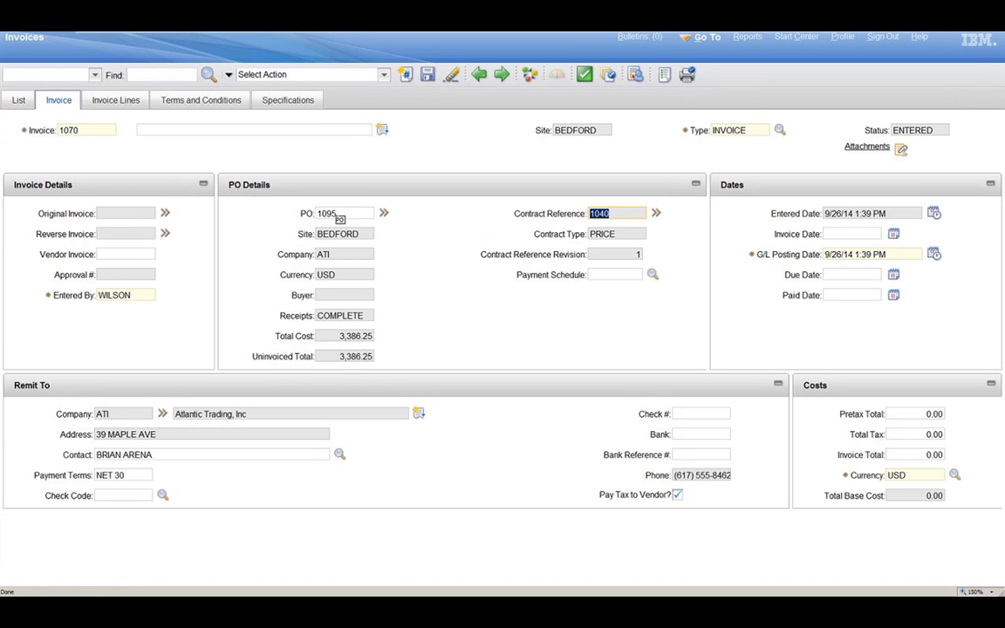
Step: Clear the purchase order reference and the remit-to company from the invoice
left_click(339, 216)
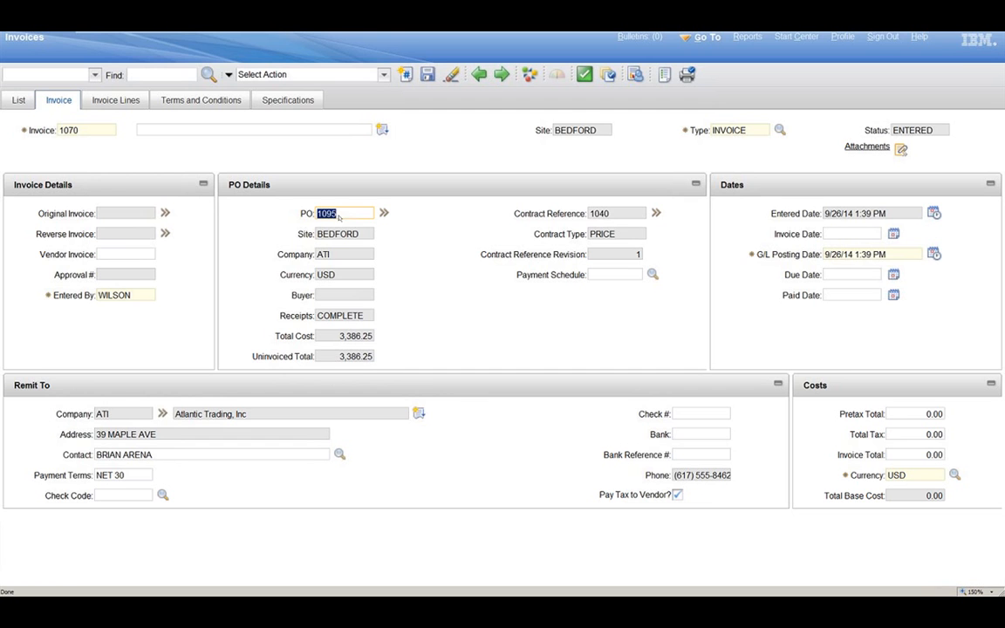
key("BackSpace")
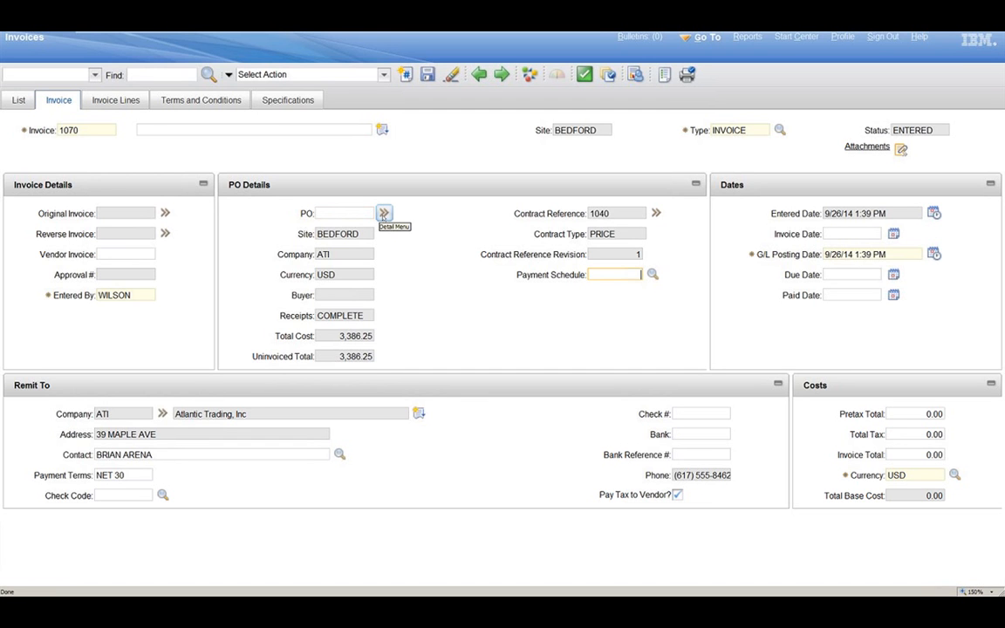
key("Tab")
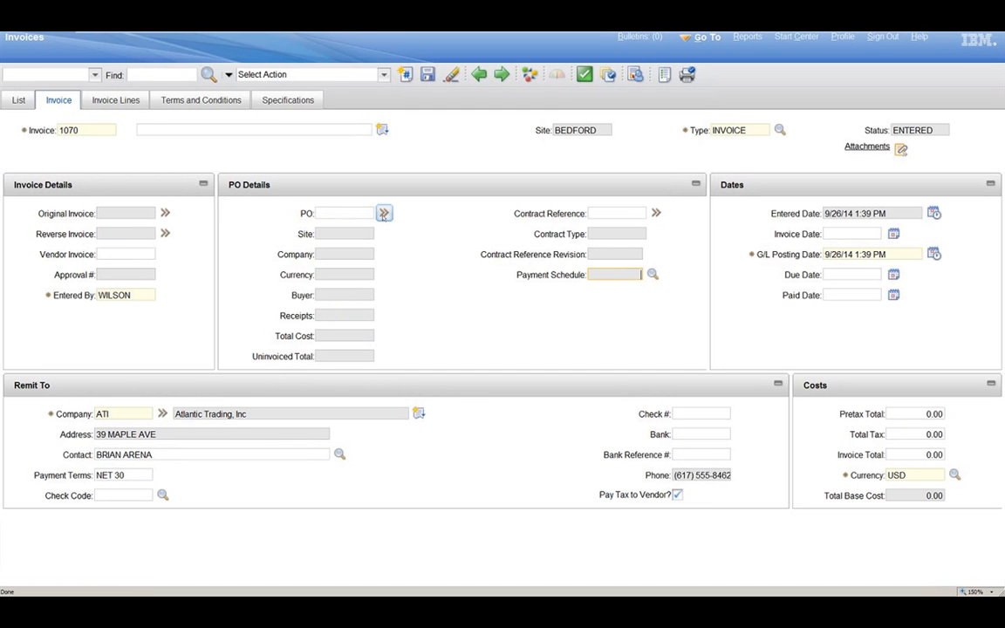
double_click(109, 413)
key("BackSpace")
key("Tab")
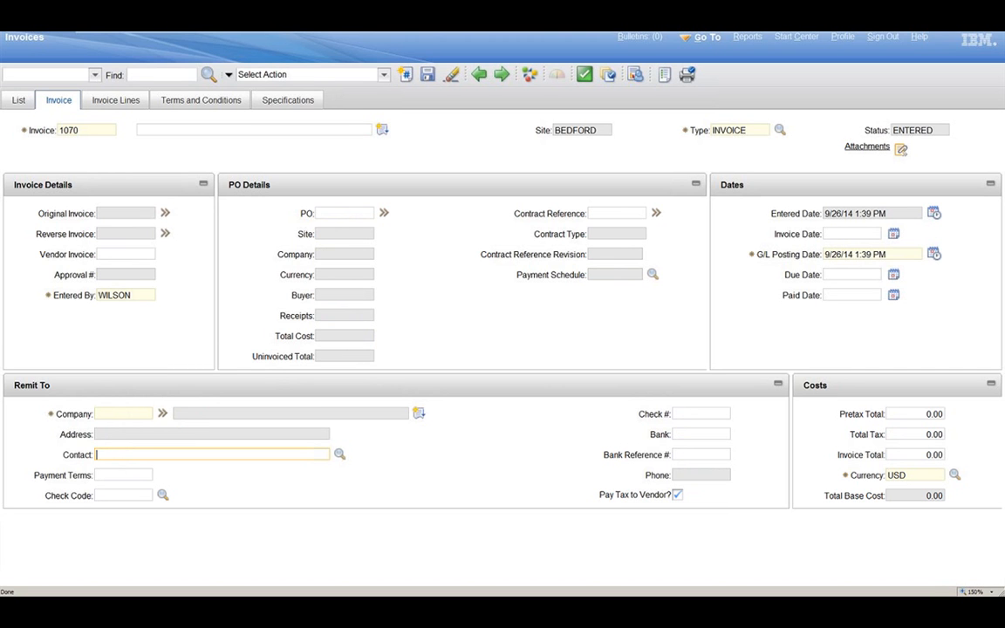
Step: Set the invoice's remit-to company to ATI and its description to "invoice for ATI"
left_click(123, 414)
type("ati")
key("Tab")
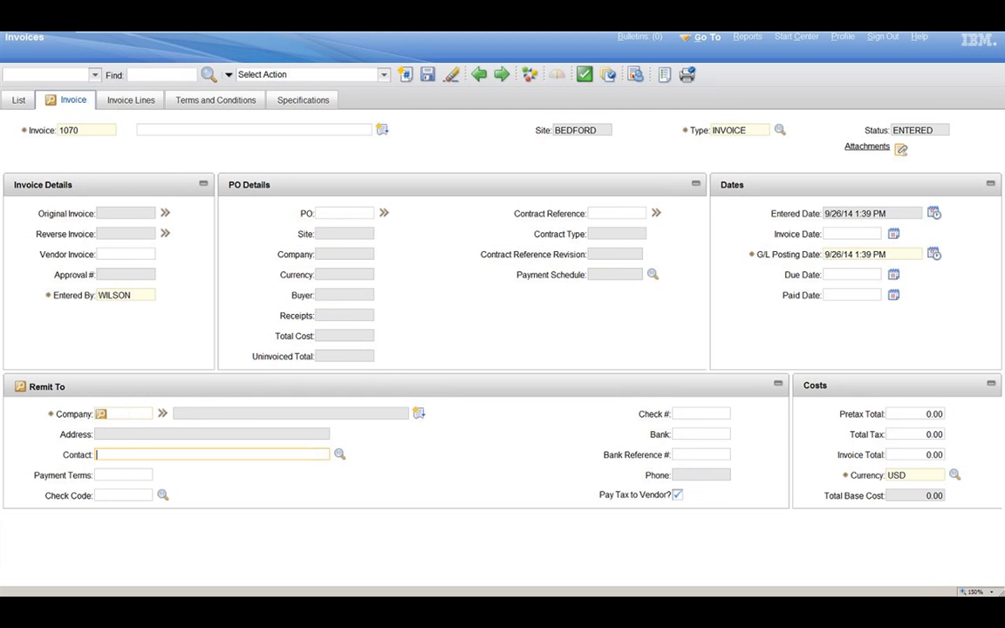
left_click(101, 414)
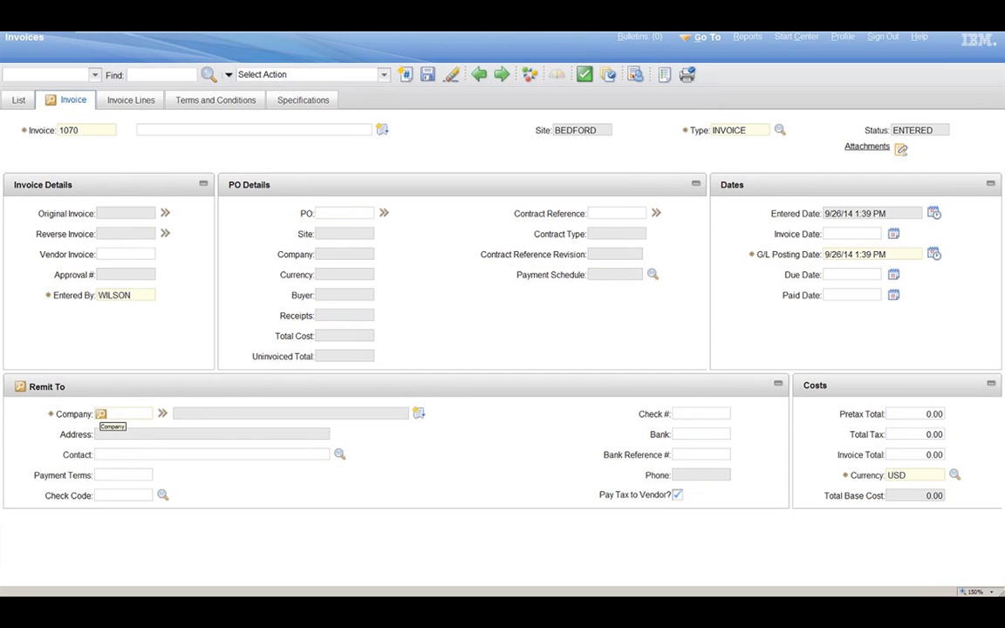
left_click(102, 414)
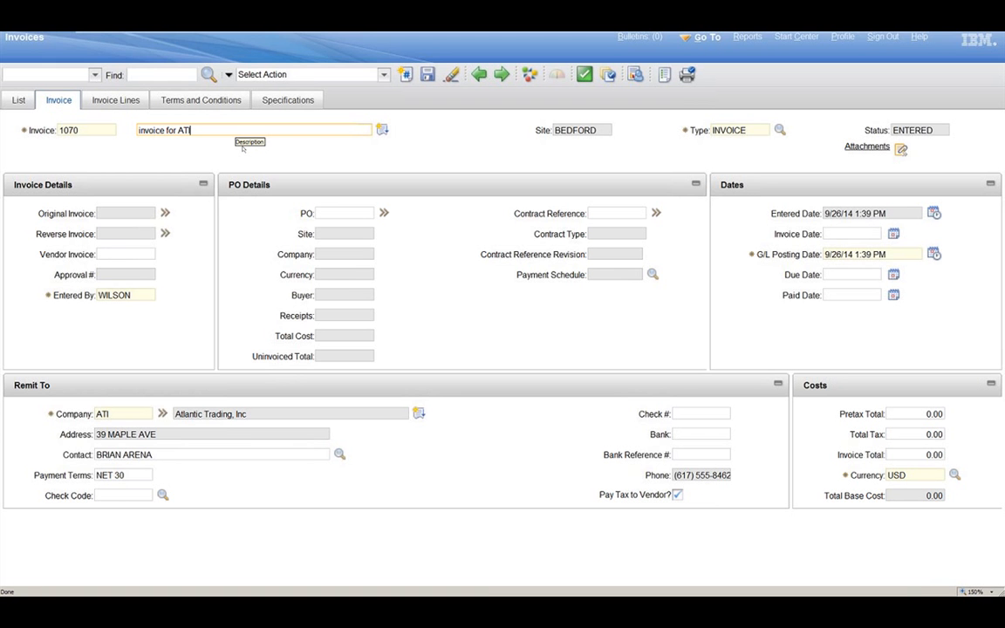
key("Tab")
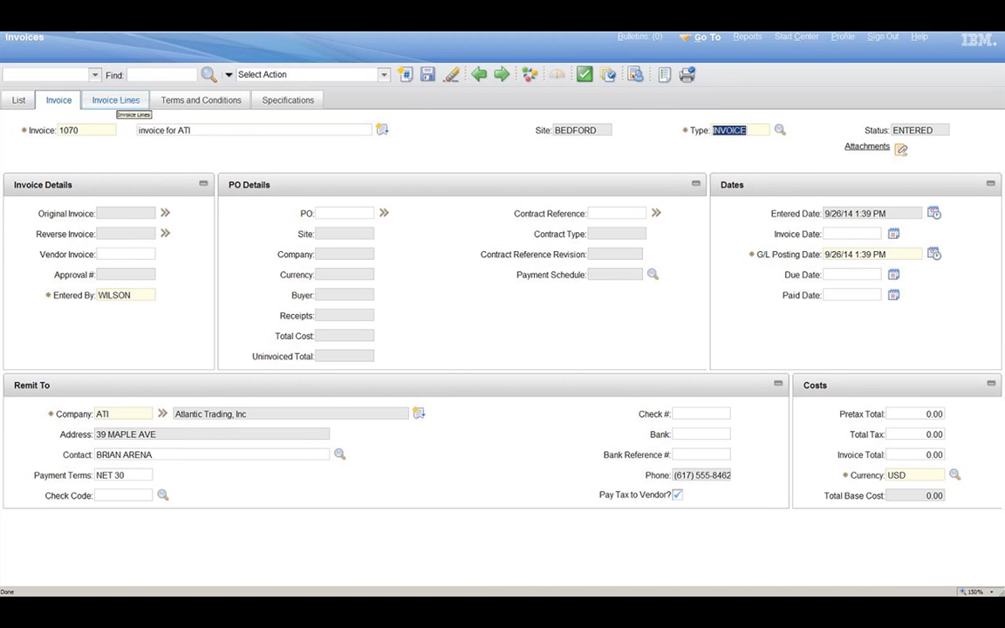
Step: Review all of the vendor's PO lines available for copying to the invoice, without copying any
left_click(117, 102)
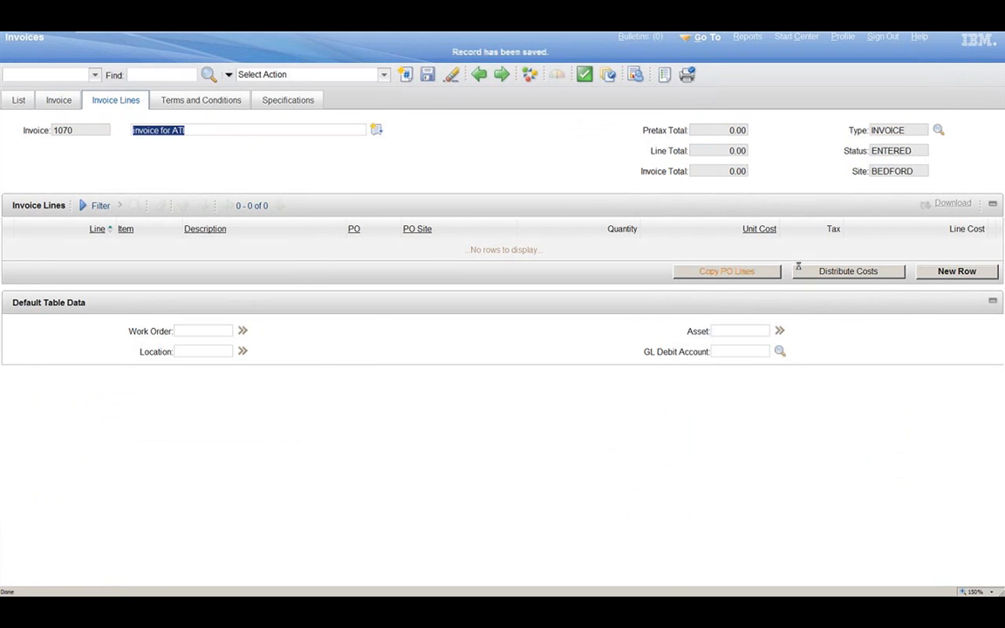
left_click(737, 273)
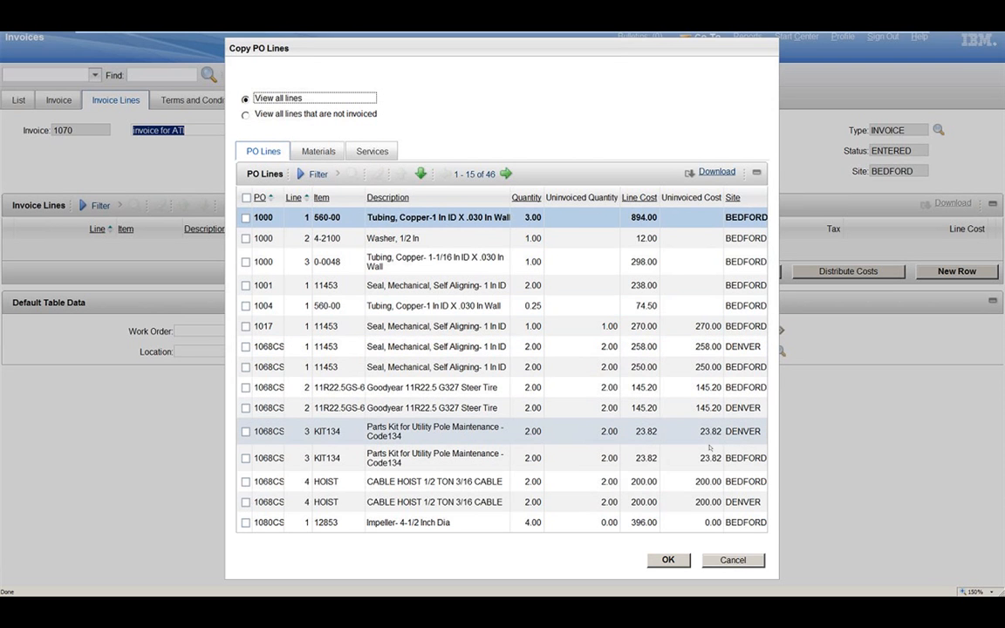
left_click(758, 561)
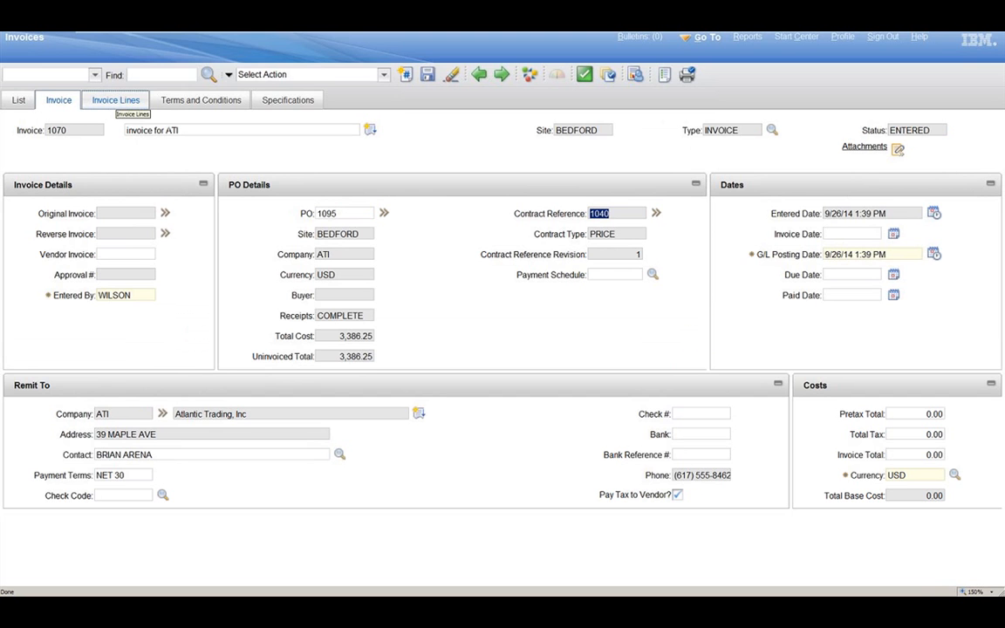
Step: Copy the 25-unit mechanical seal line of item 11453 from the purchase order into the invoice lines and save the invoice
left_click(117, 100)
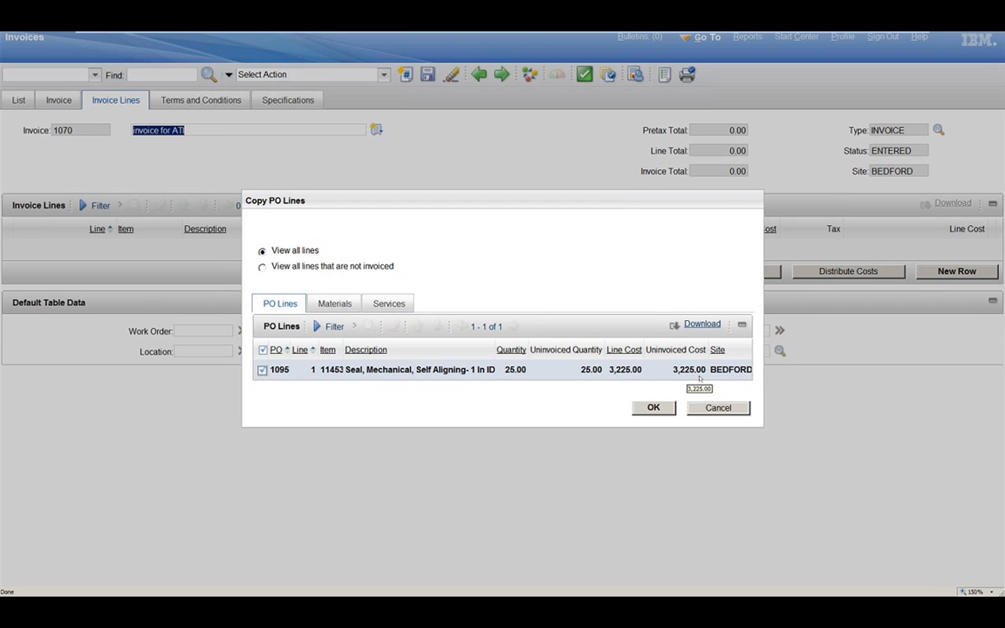
left_click(652, 408)
left_click(657, 408)
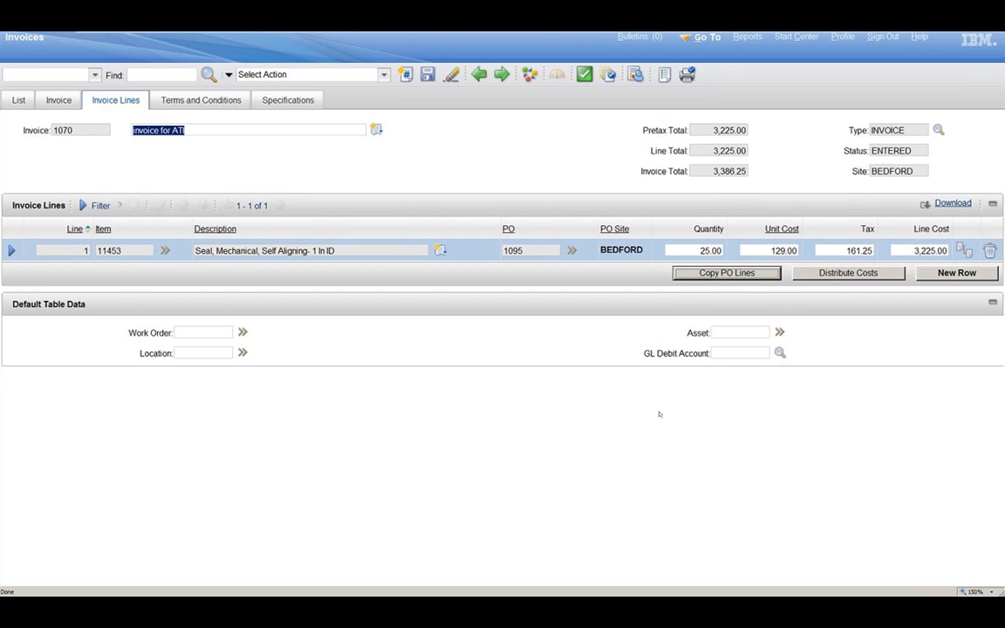
left_click(705, 251)
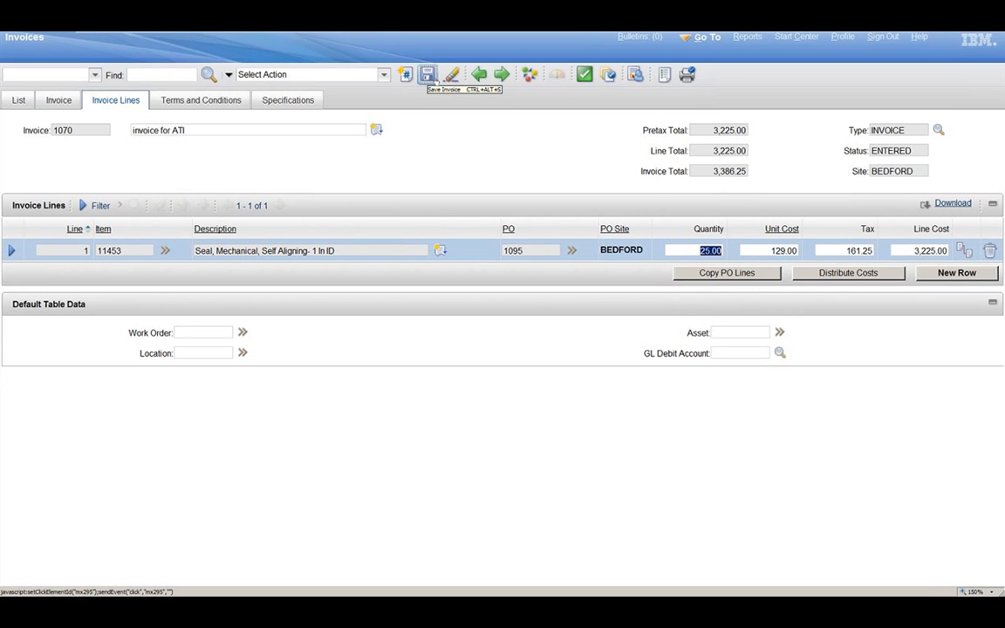
left_click(428, 75)
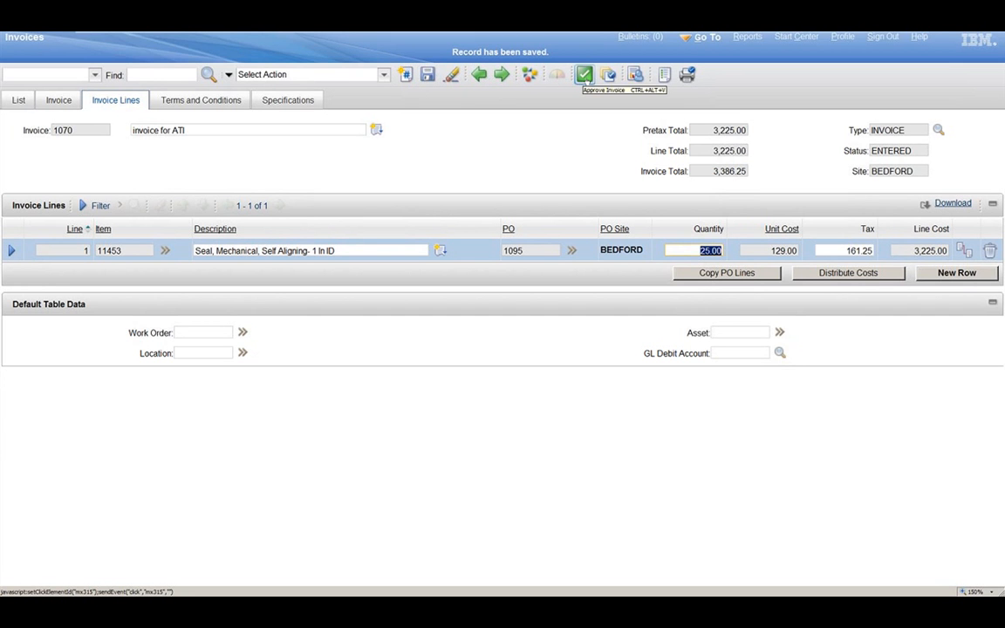
Step: Change the invoice's status to Approved and then to Paid, leaving the purchase order open
left_click(585, 76)
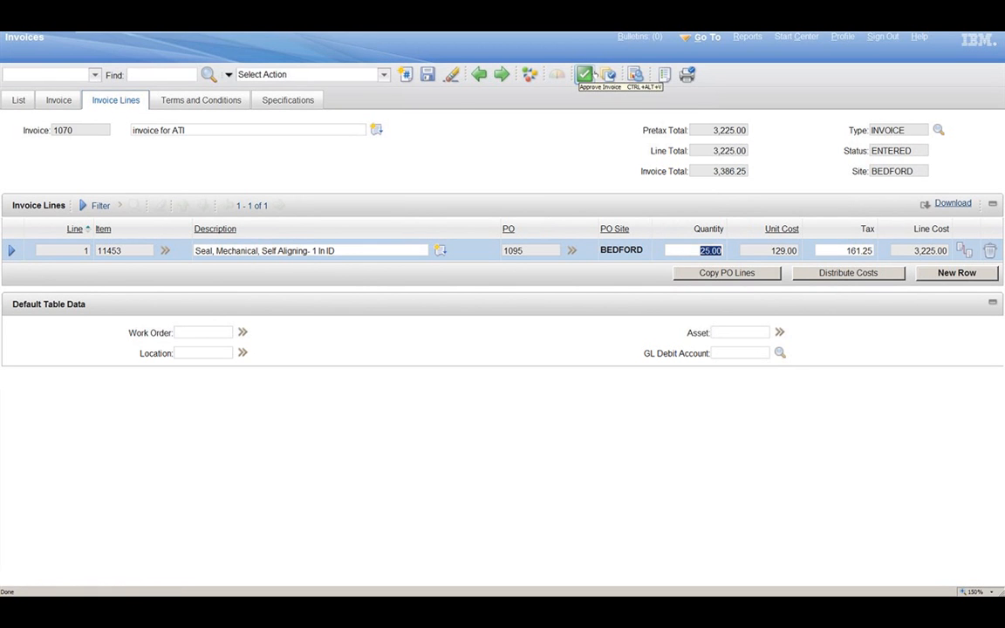
left_click(586, 75)
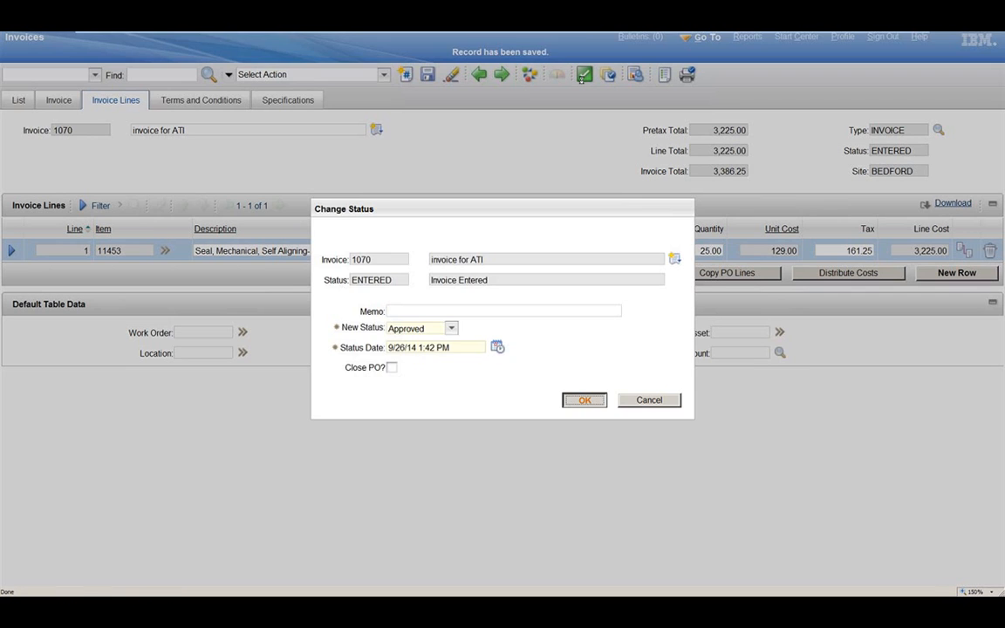
left_click(583, 401)
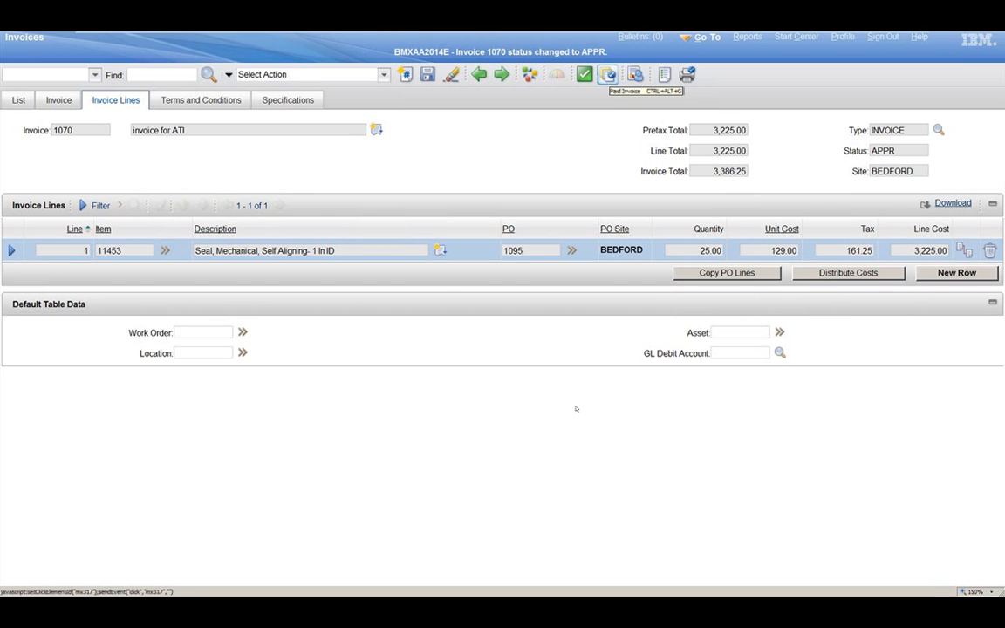
left_click(609, 75)
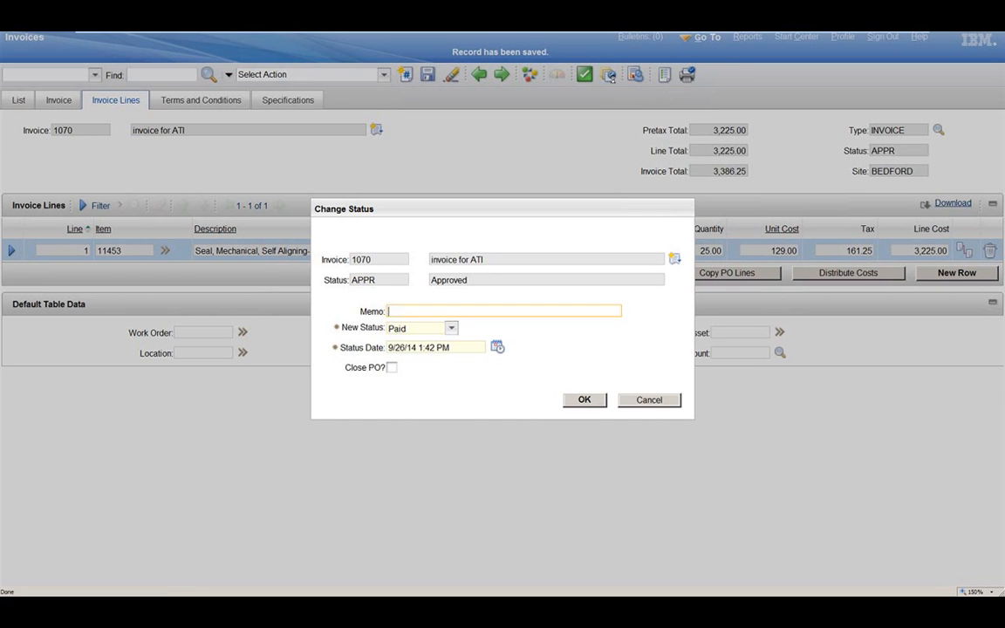
left_click(585, 400)
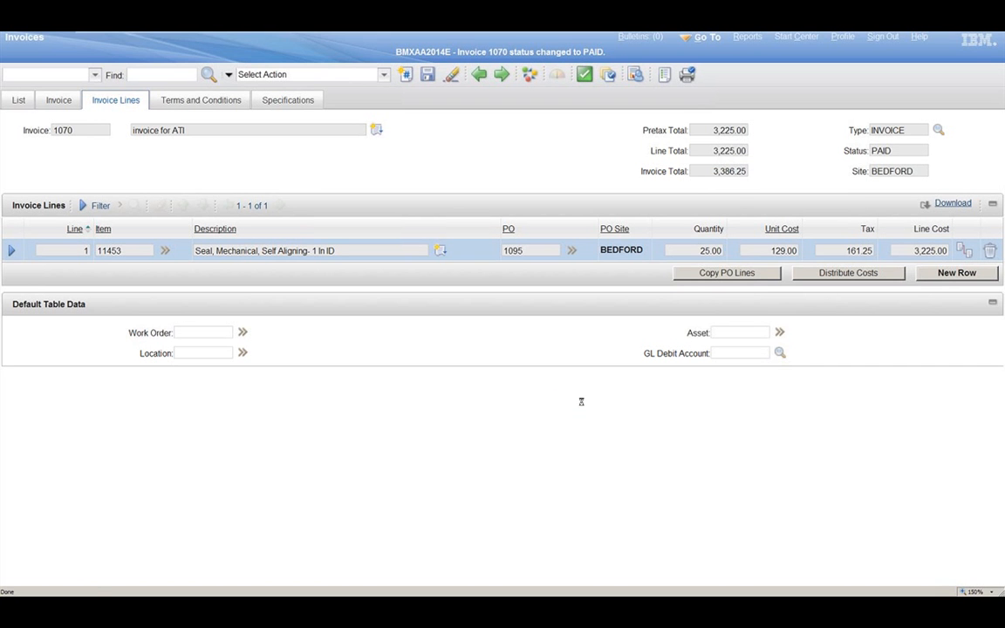
Step: Create a reverse invoice numbered 1071 for the paid invoice, with reversal reason "Entered wrong PO" and status Pending Reverse
left_click(59, 100)
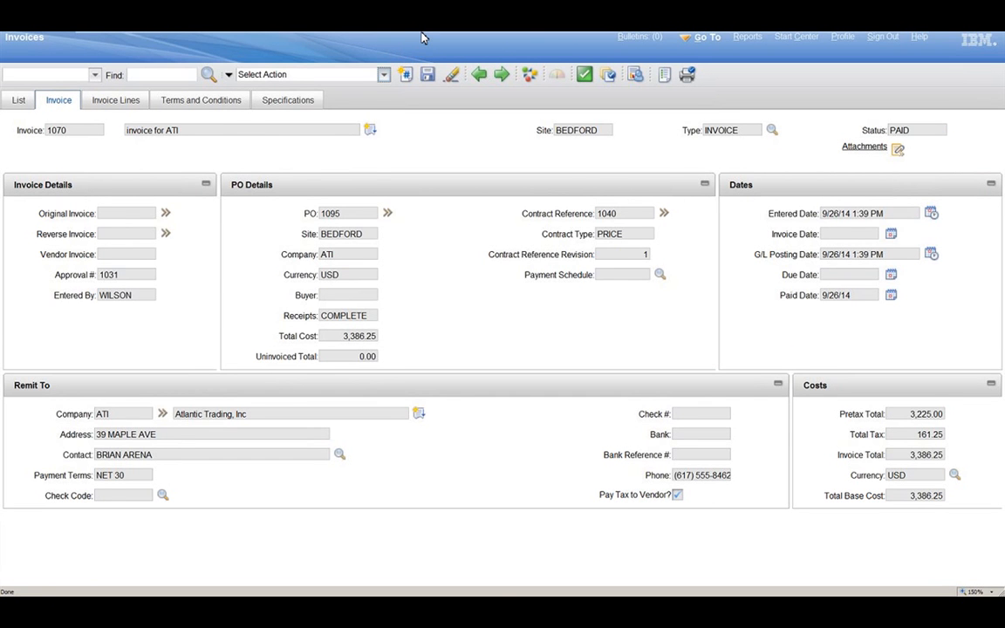
left_click(384, 75)
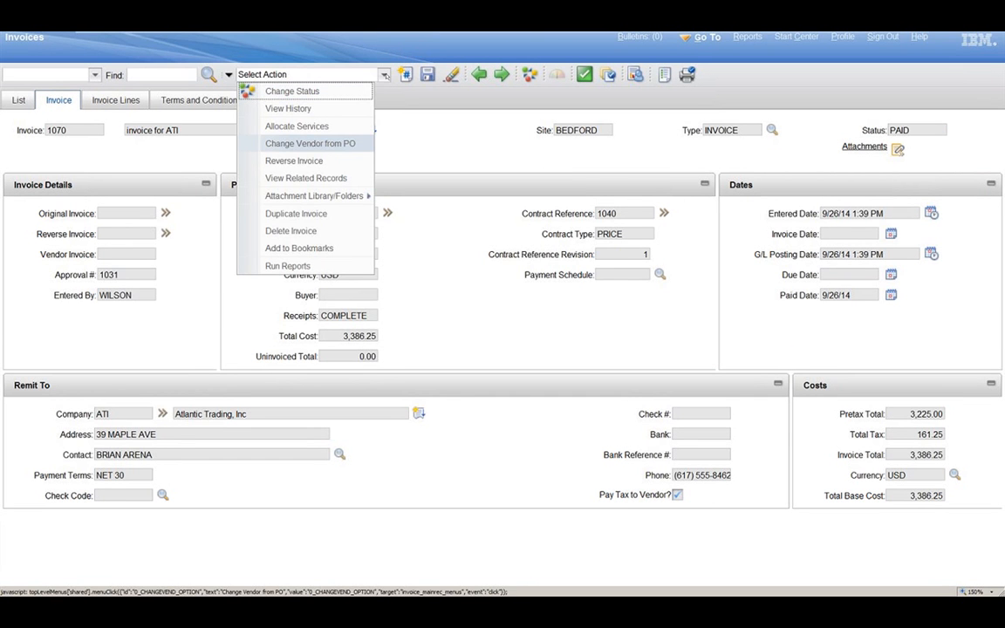
left_click(342, 163)
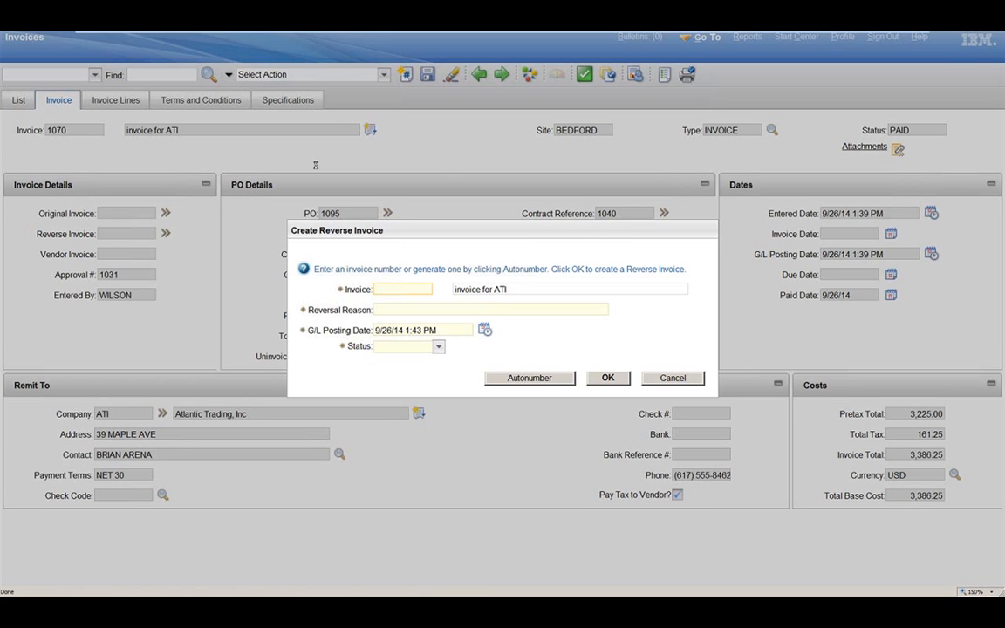
type("1071")
left_click(410, 310)
type("Entered wrong PO")
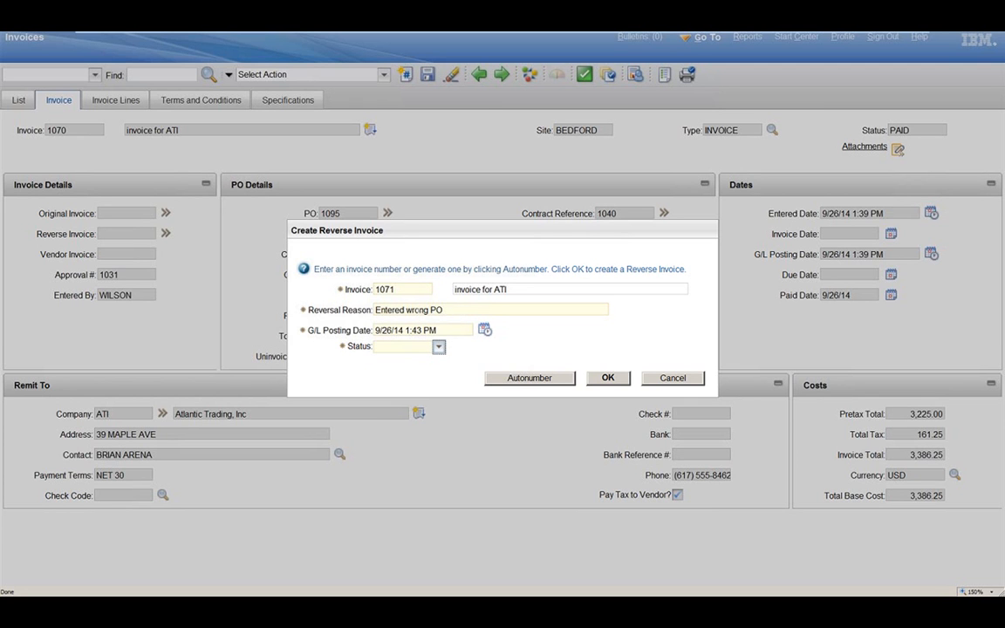
left_click(439, 348)
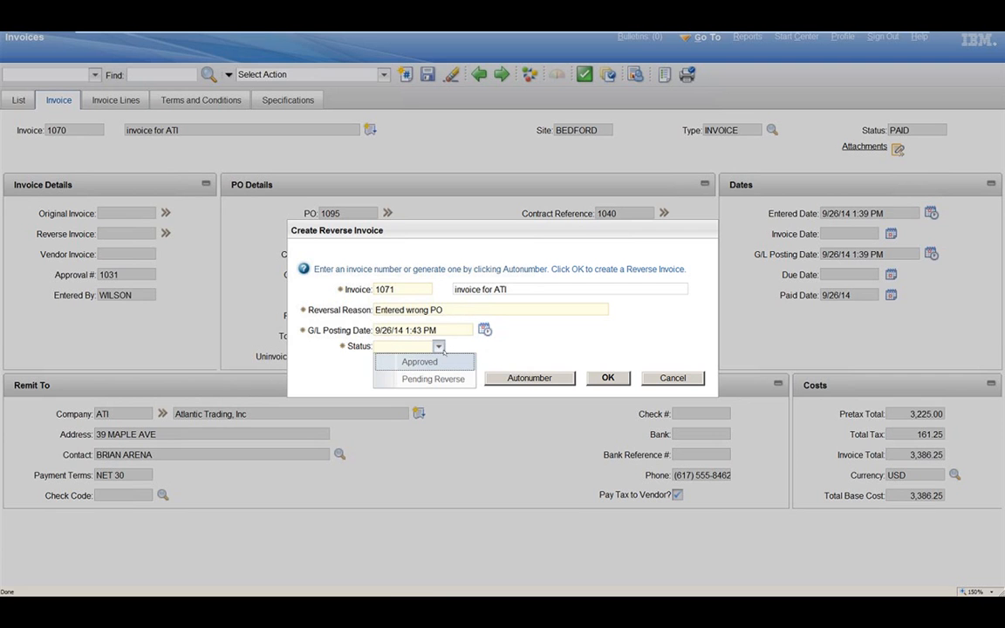
left_click(448, 380)
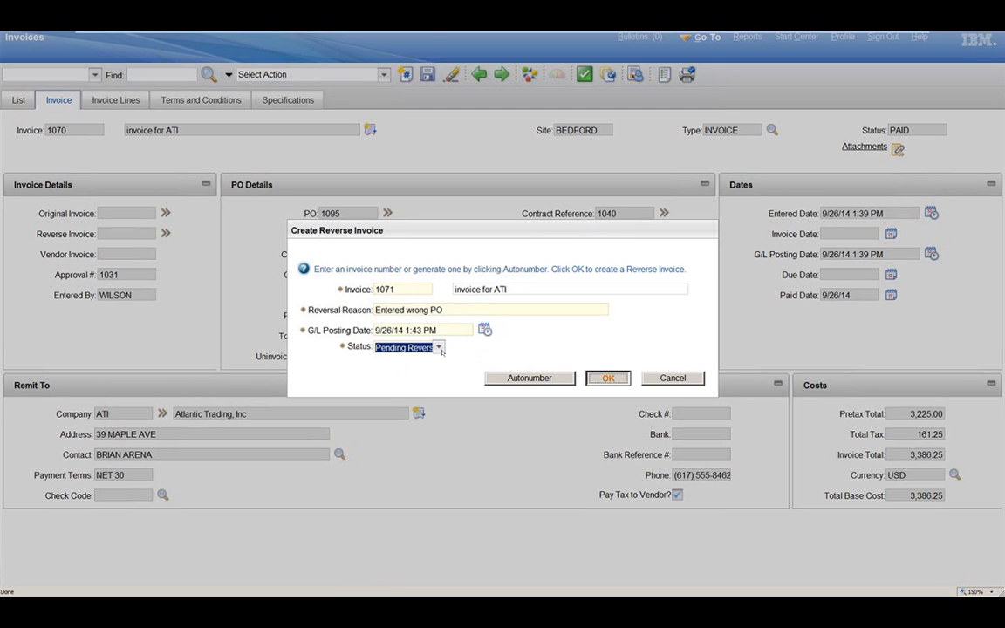
key("Return")
Step: Find reverse invoice 1071 and review its invoice lines and available actions
left_click(160, 75)
type("1")
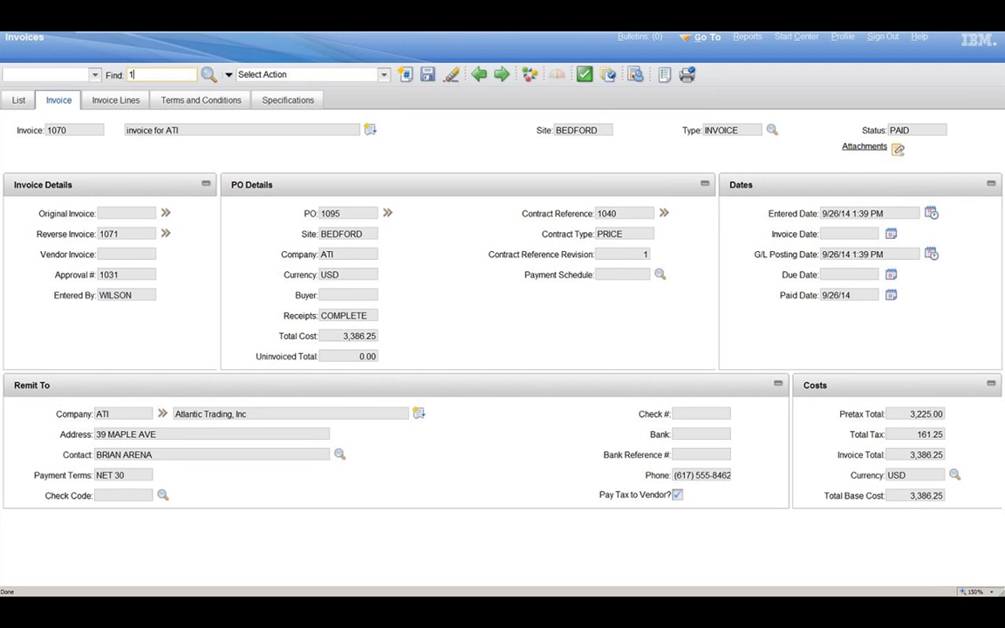
type("071")
key("Return")
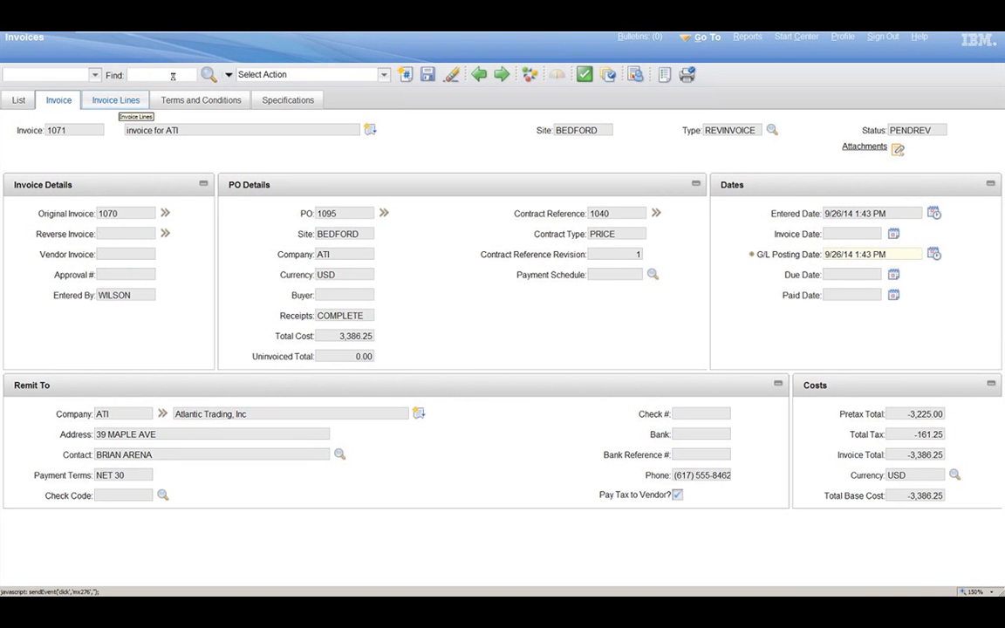
left_click(144, 100)
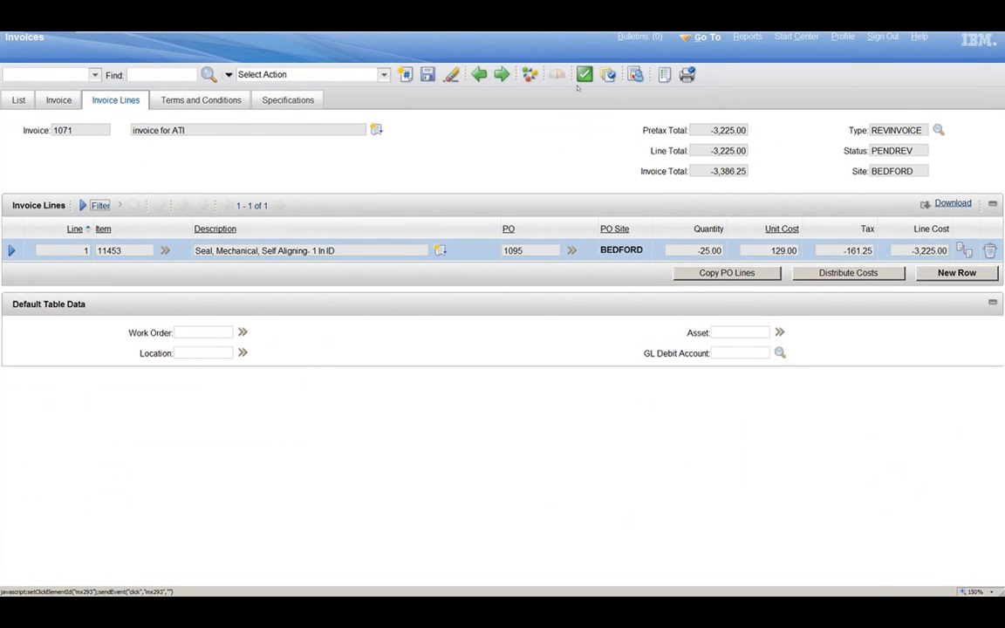
left_click(383, 76)
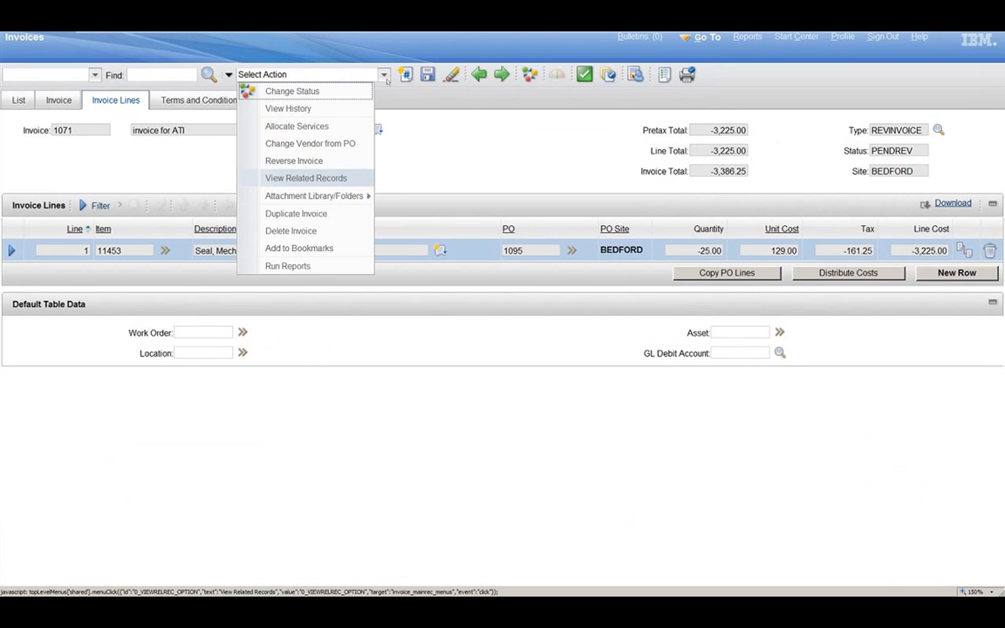
Step: Review the related purchase order, requisition, material receipts, invoice transactions and contract references of reverse invoice 1071
left_click(338, 178)
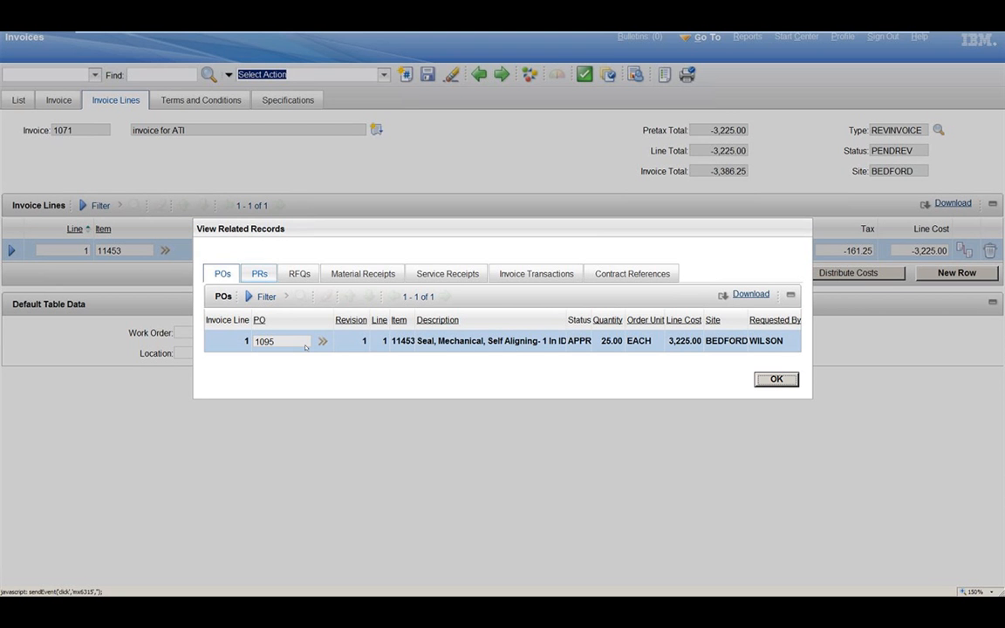
left_click(259, 275)
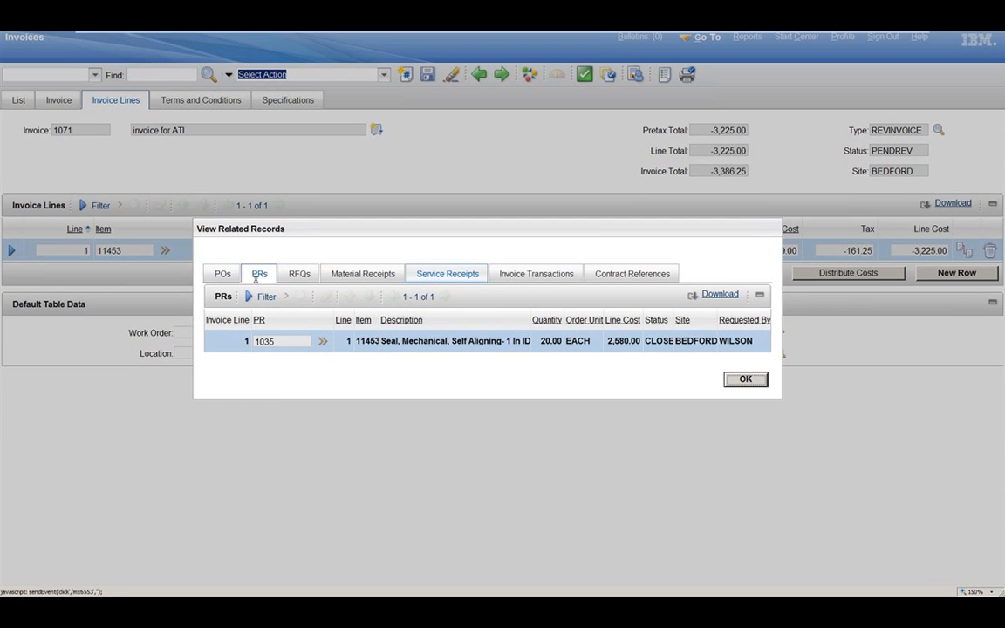
left_click(363, 274)
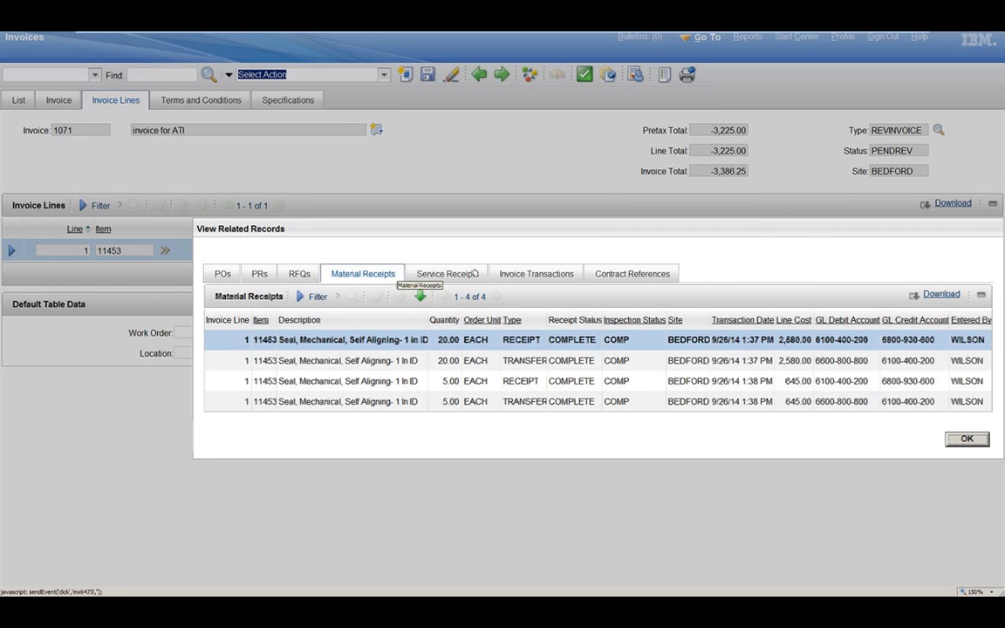
left_click(551, 278)
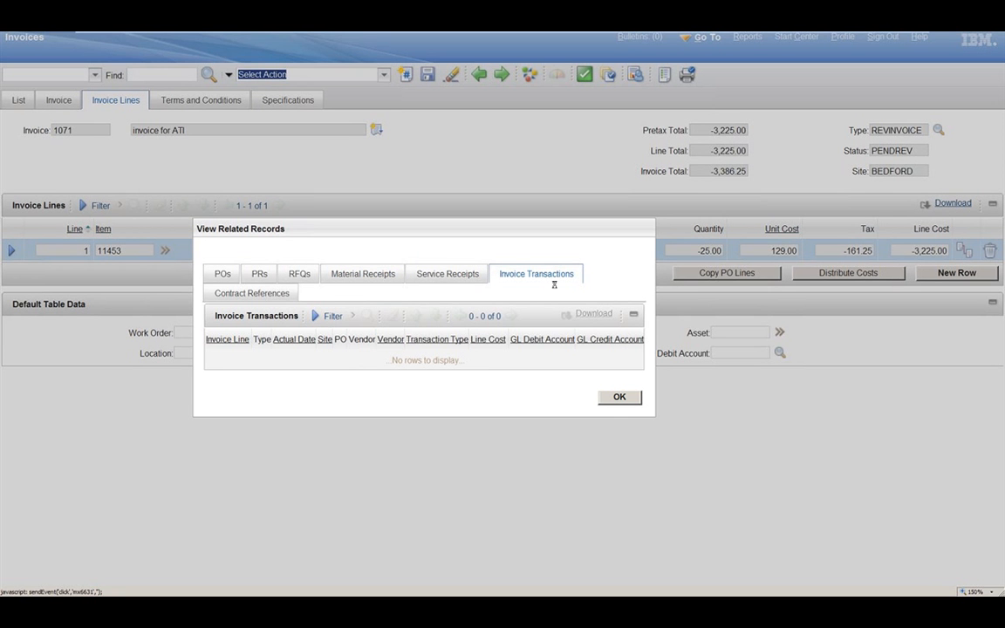
left_click(281, 294)
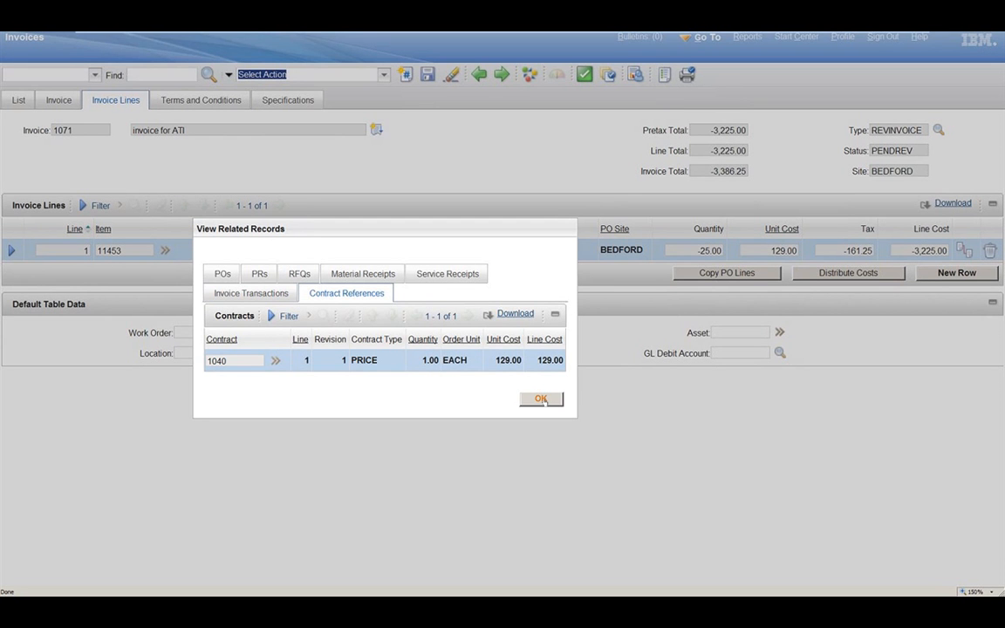
left_click(541, 399)
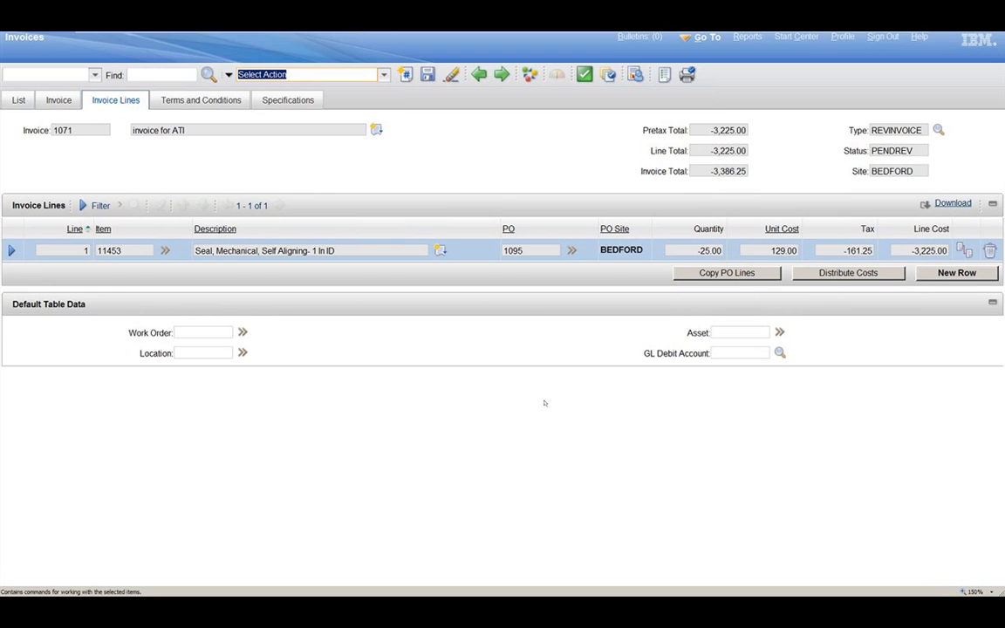
Step: Leave the virtual machine's full screen, check the Demo Agenda slide in PowerPoint, and return to the virtual machine in full screen
mouse_move(362, 38)
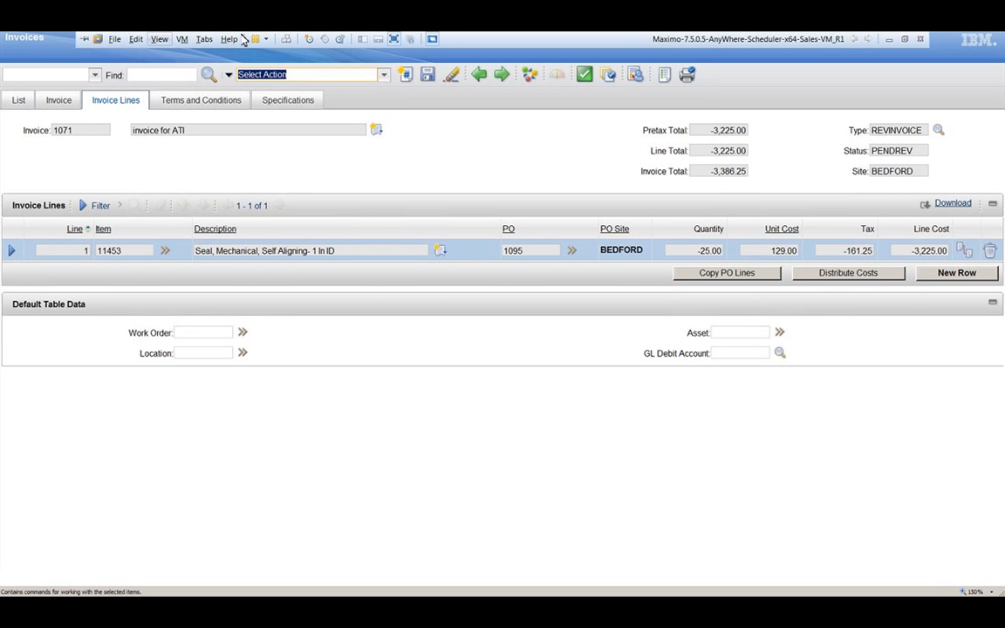
left_click(159, 40)
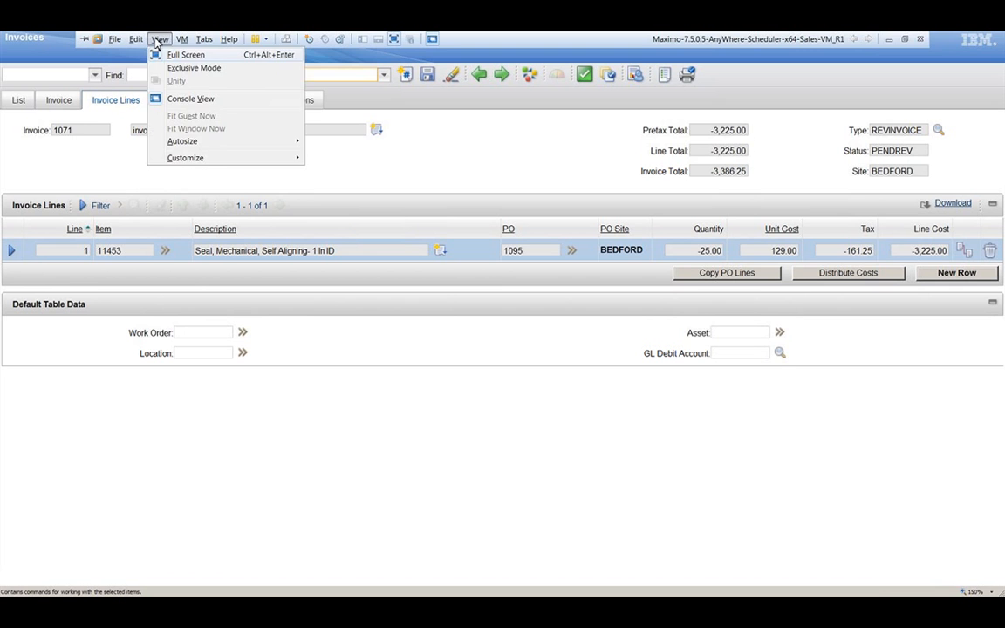
left_click(179, 54)
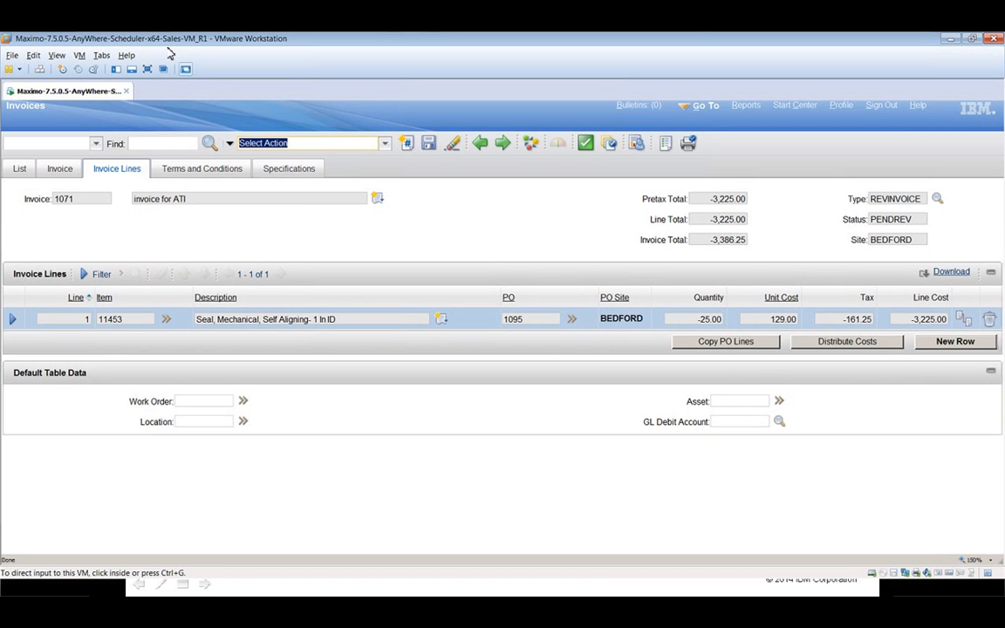
key("alt+Tab")
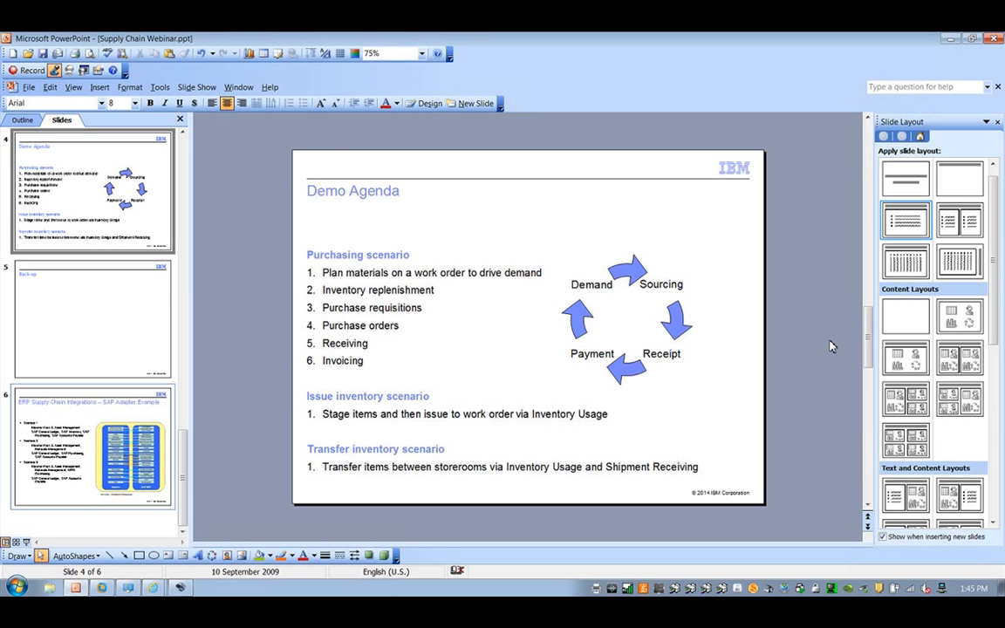
left_click(950, 39)
left_click(147, 69)
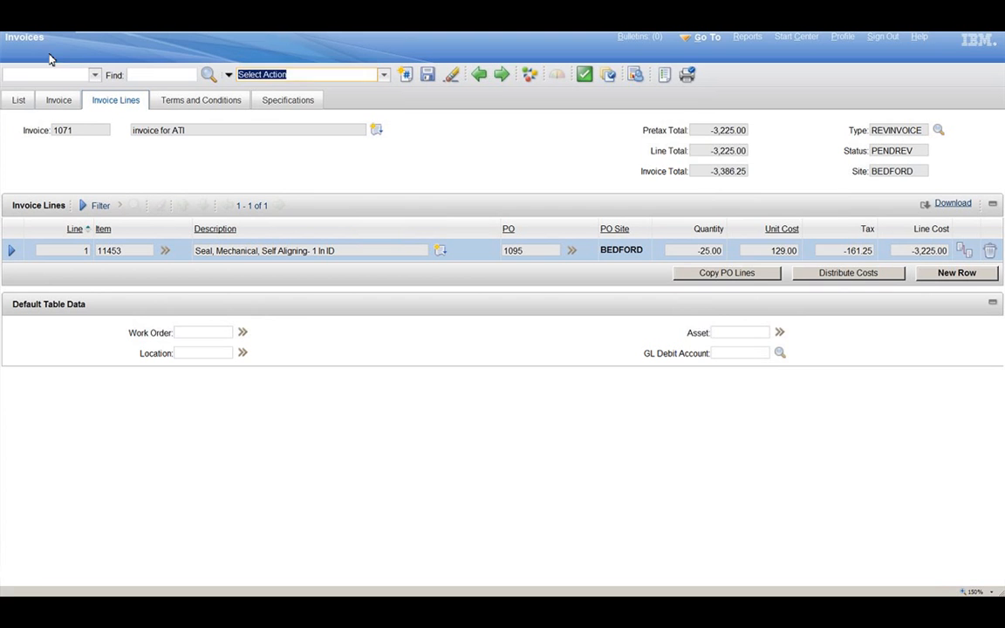
Step: Go to the Inventory Usage application and create a new inventory usage record
left_click(707, 37)
mouse_move(719, 192)
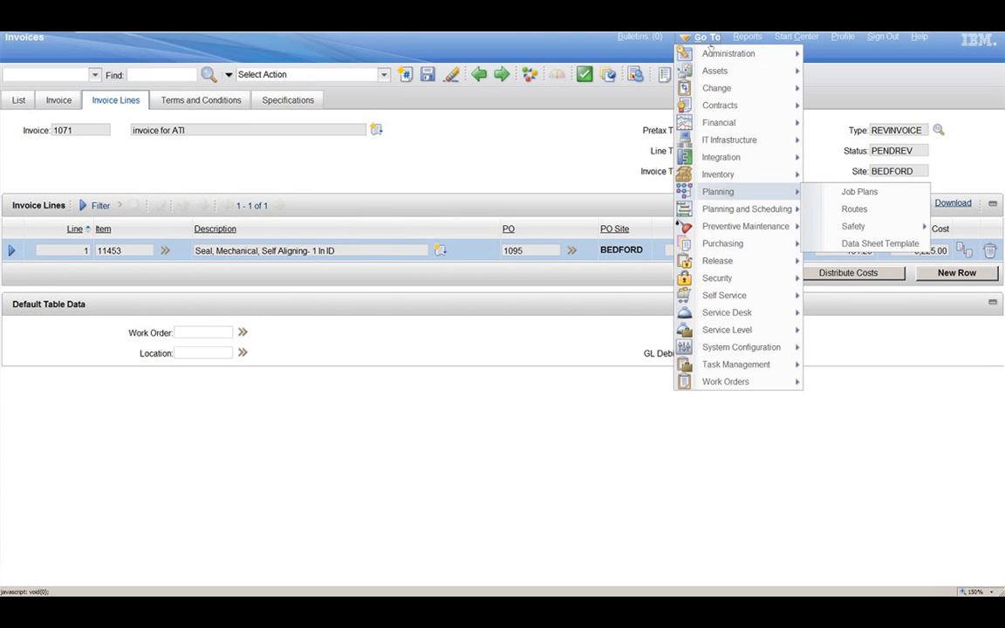
mouse_move(733, 244)
mouse_move(781, 177)
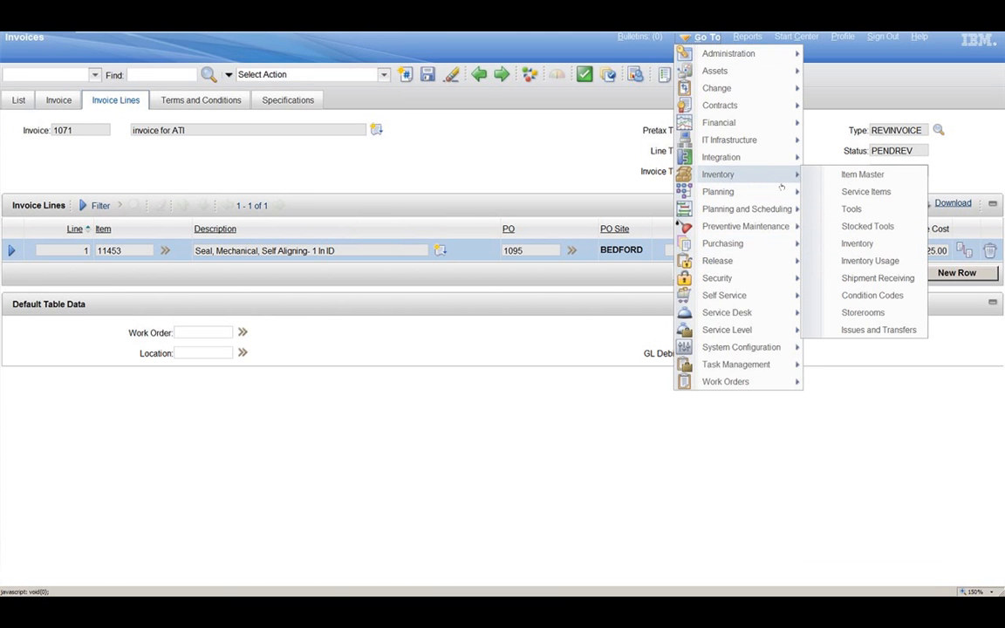
left_click(877, 260)
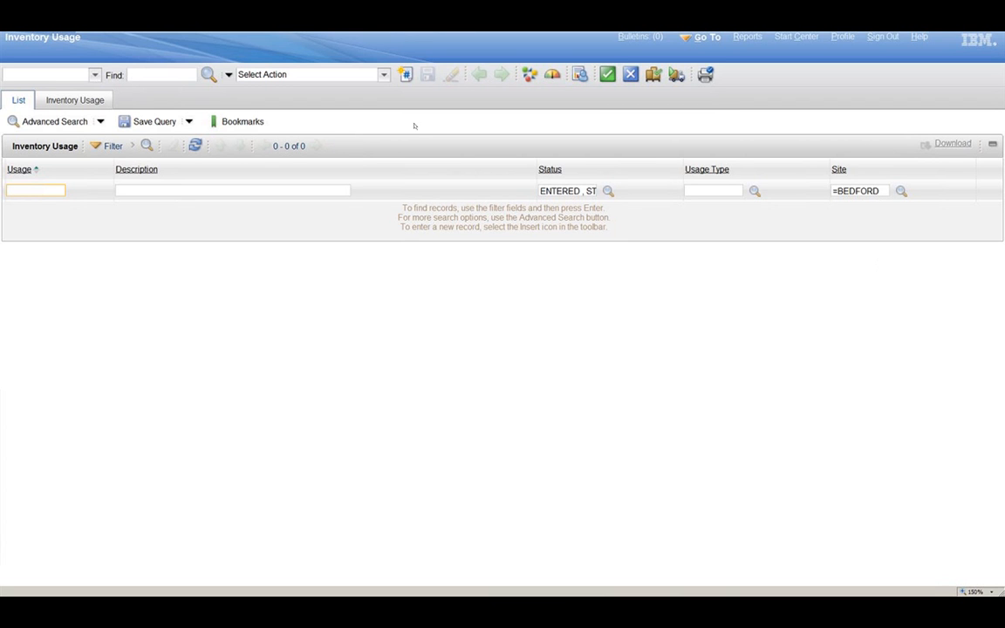
left_click(404, 77)
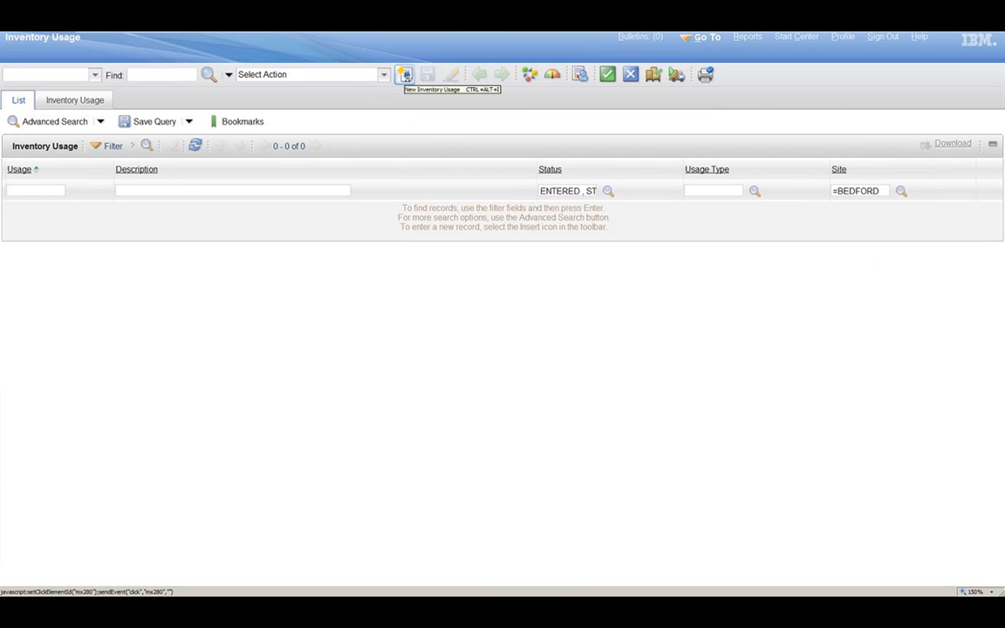
left_click(117, 149)
left_click(213, 130)
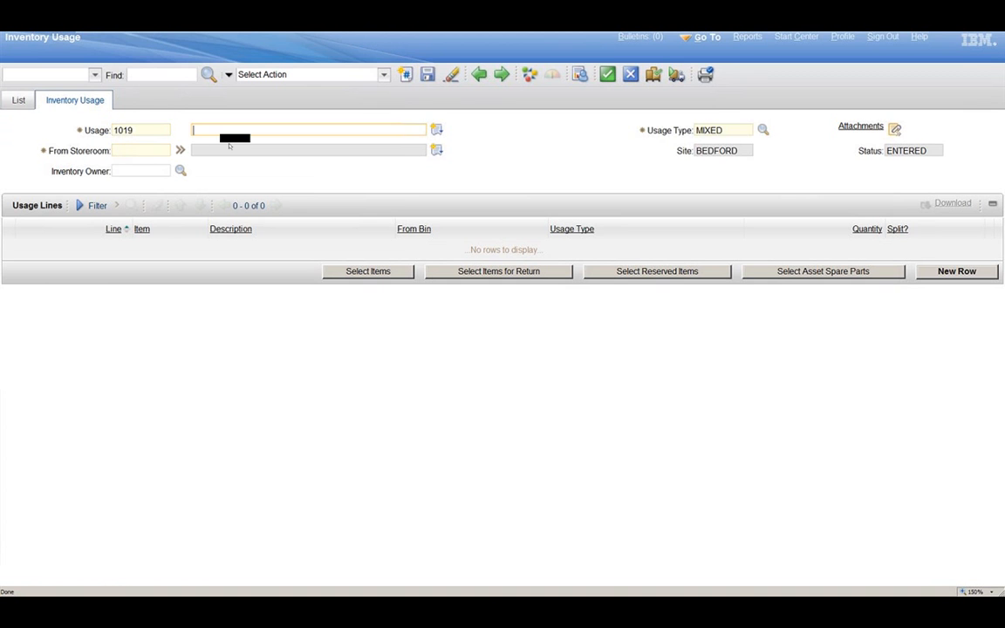
Step: Set the usage record's From Storeroom to CENTRAL and its usage type to ISSUE
left_click(118, 151)
type("central")
key("Tab")
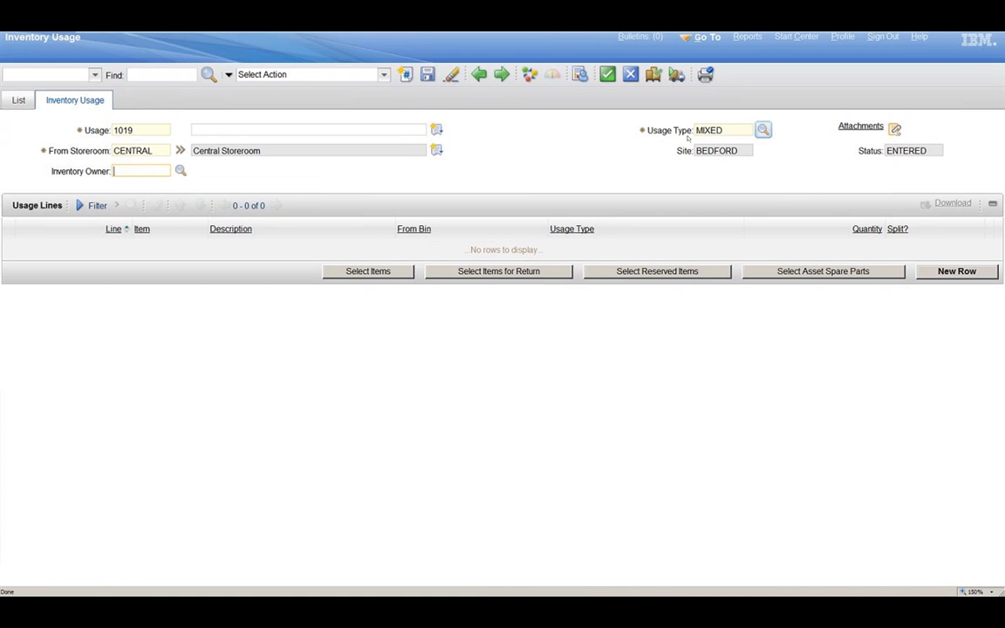
left_click(763, 131)
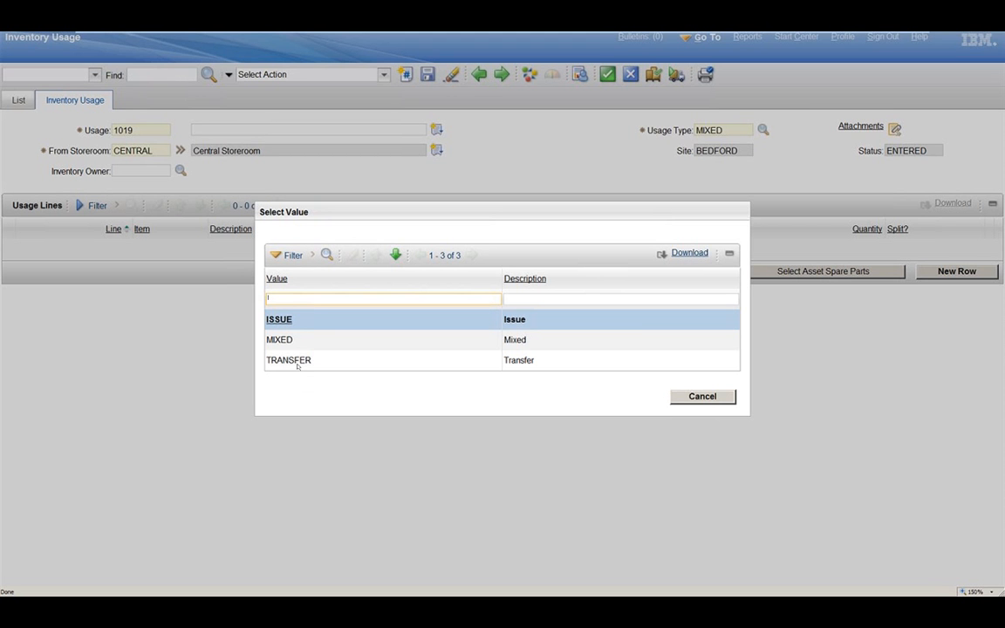
left_click(280, 321)
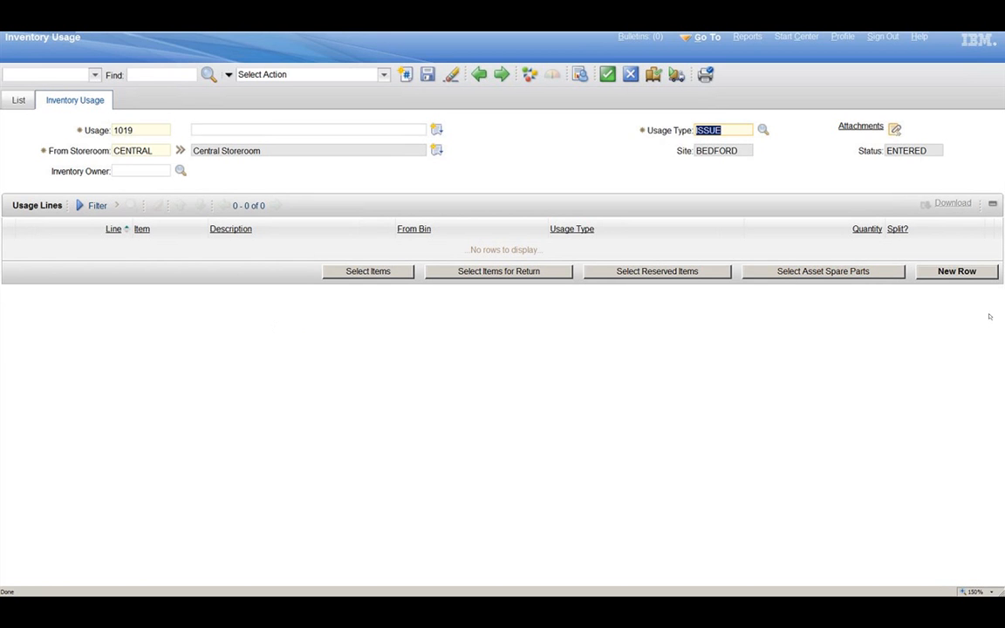
Step: Open the reserved items selection for the usage record and show its filter fields
left_click(692, 276)
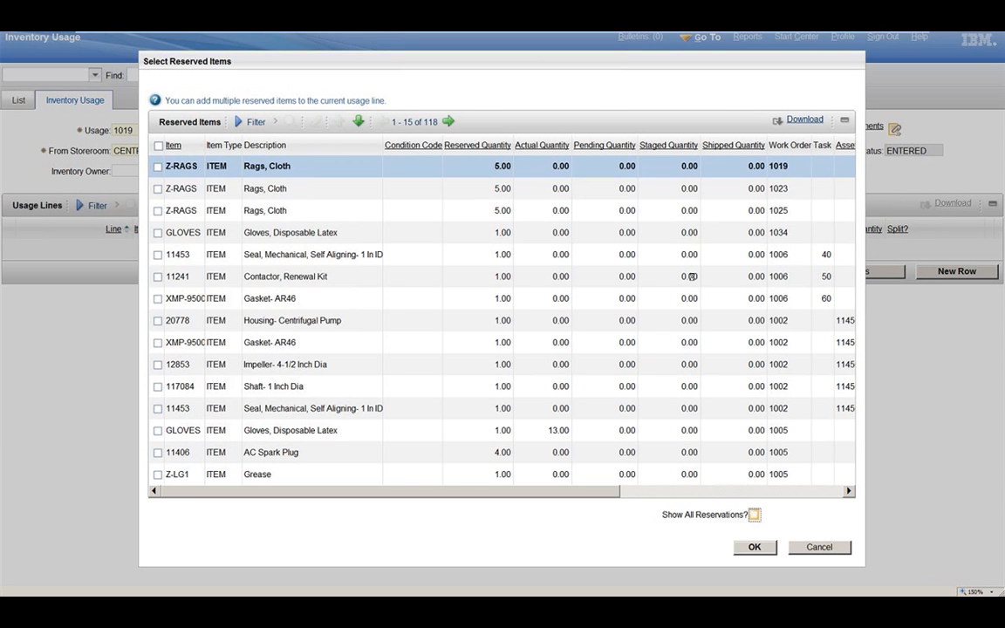
scroll(692, 277, "right", 5)
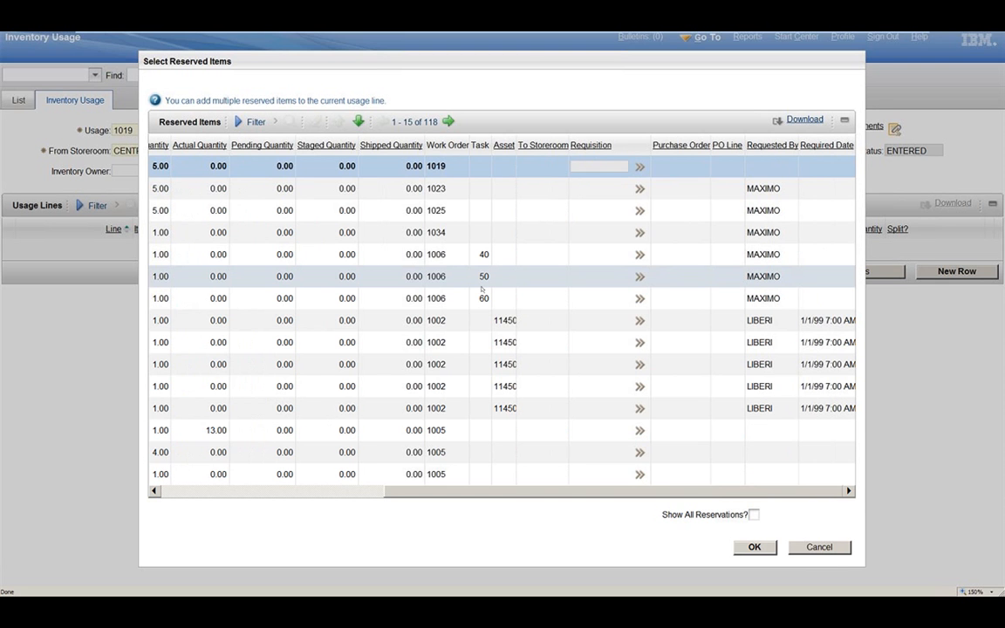
left_click(255, 123)
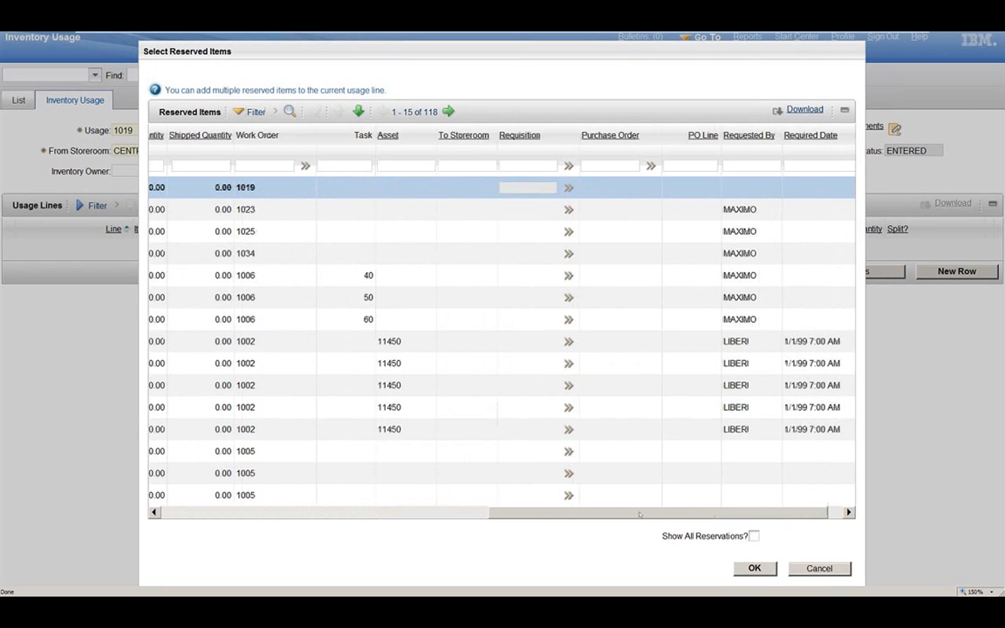
Step: Try filtering the reserved items by work order 1014, and clear that filter
left_click(261, 165)
type("1014")
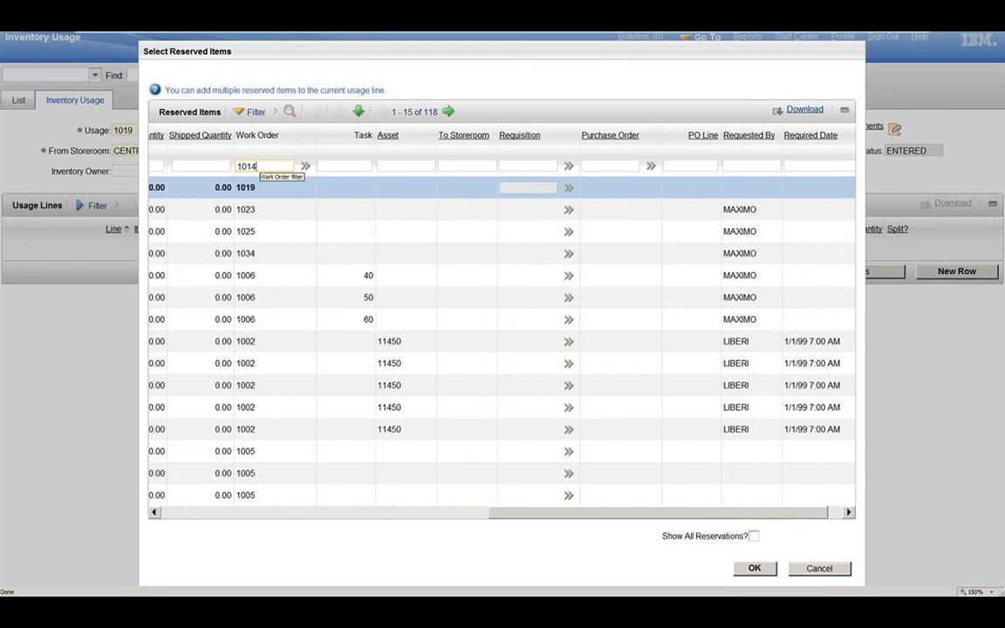
key("Return")
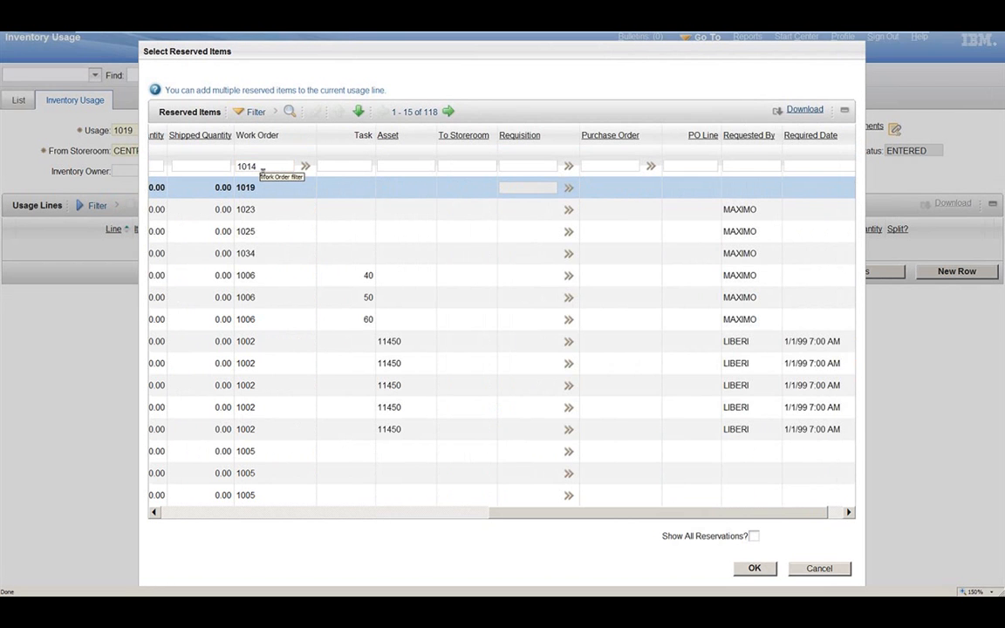
key("BackSpace")
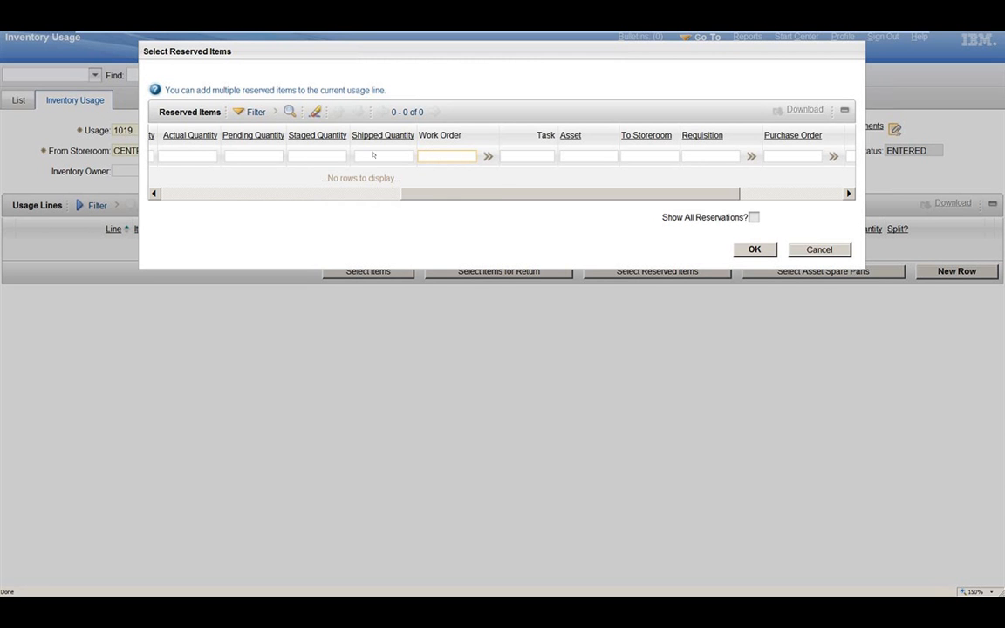
Step: Filter the reserved items by the required date 10/6/14
left_click_drag(443, 194, 544, 203)
left_click(801, 156)
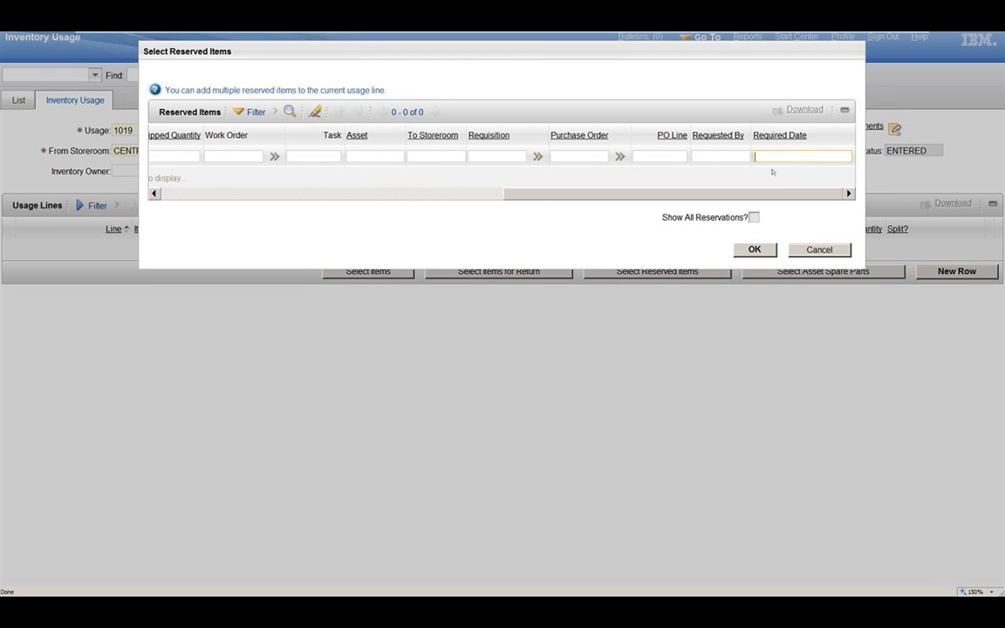
type("10/6")
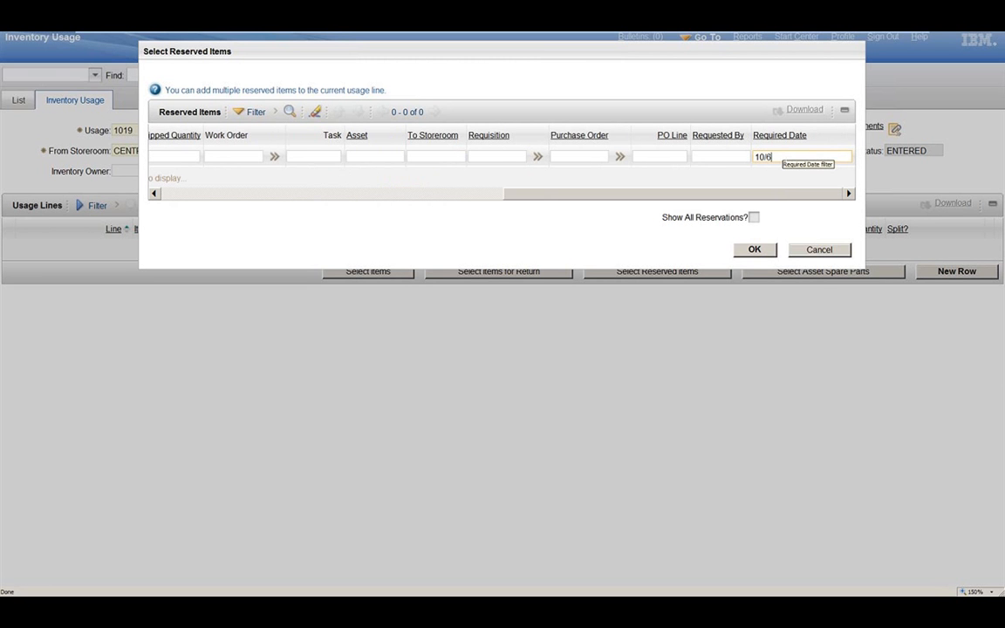
type("/14")
key("Return")
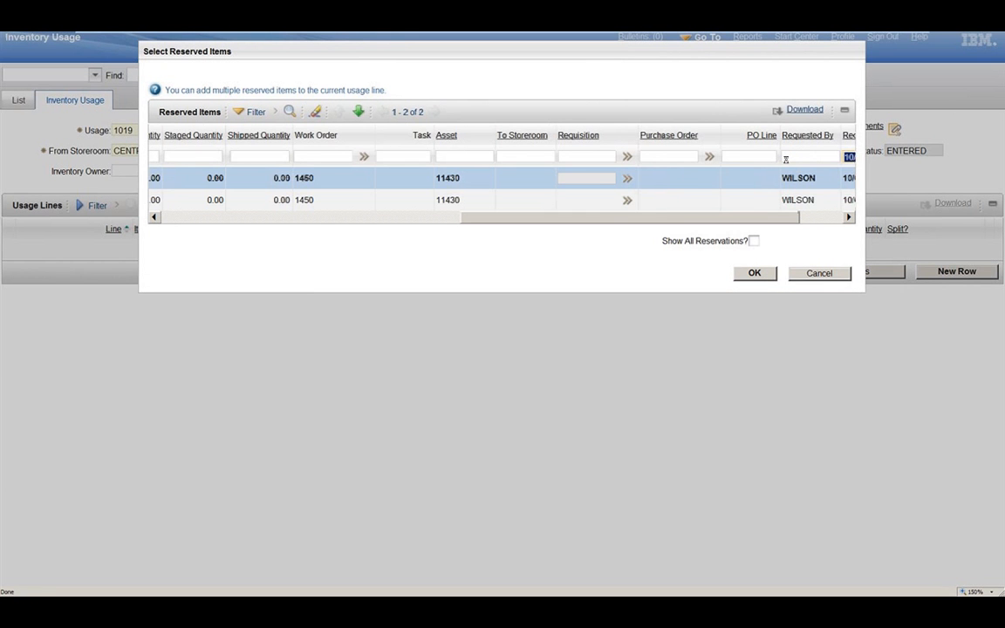
Step: Add both filtered reserved items, seal 11453 and impeller 12853, to the usage lines and save the record
left_click_drag(783, 218, 526, 227)
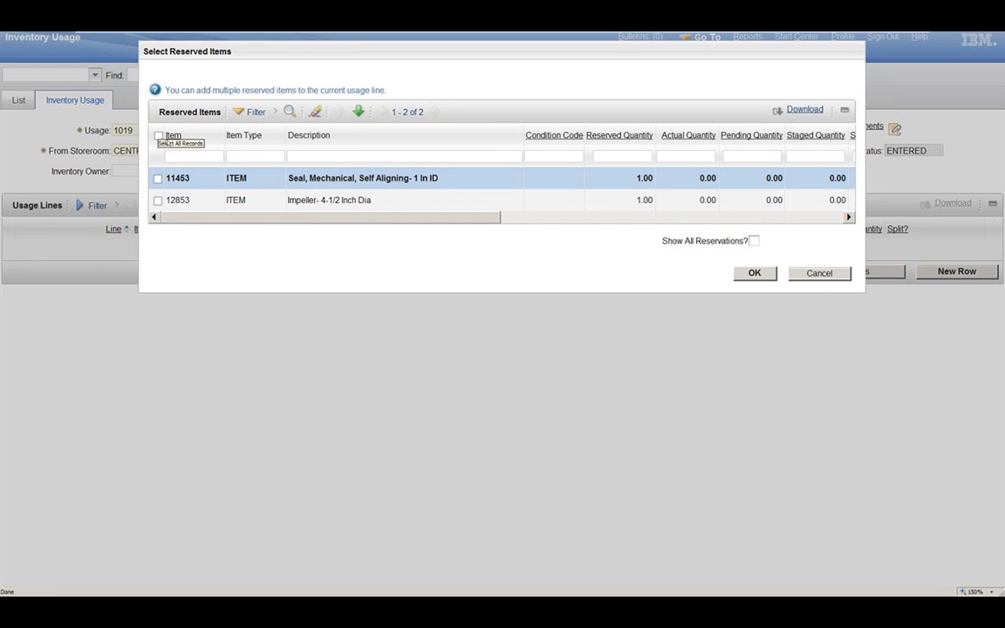
left_click(159, 136)
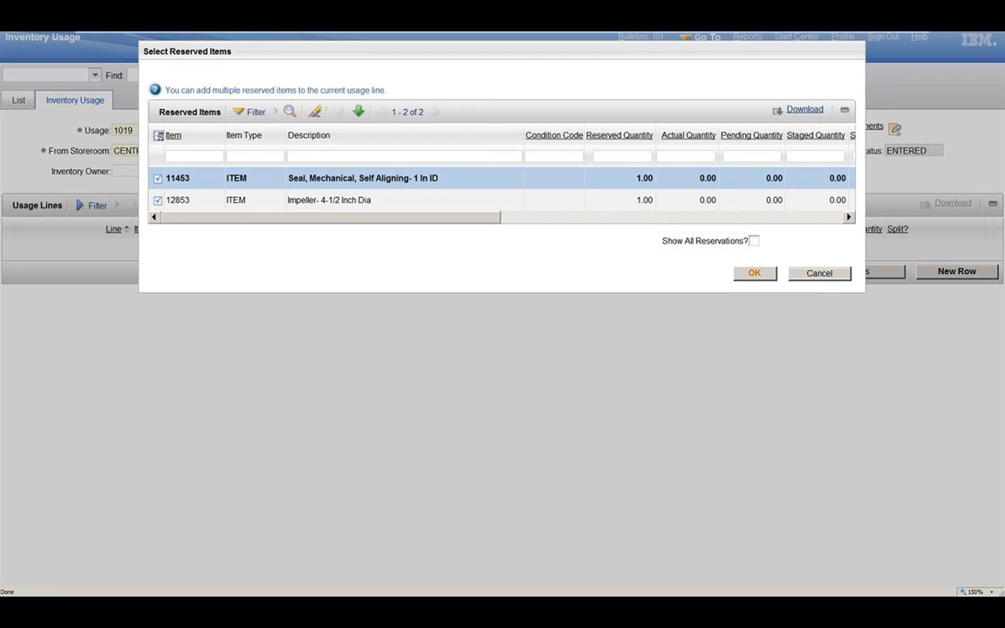
left_click(756, 273)
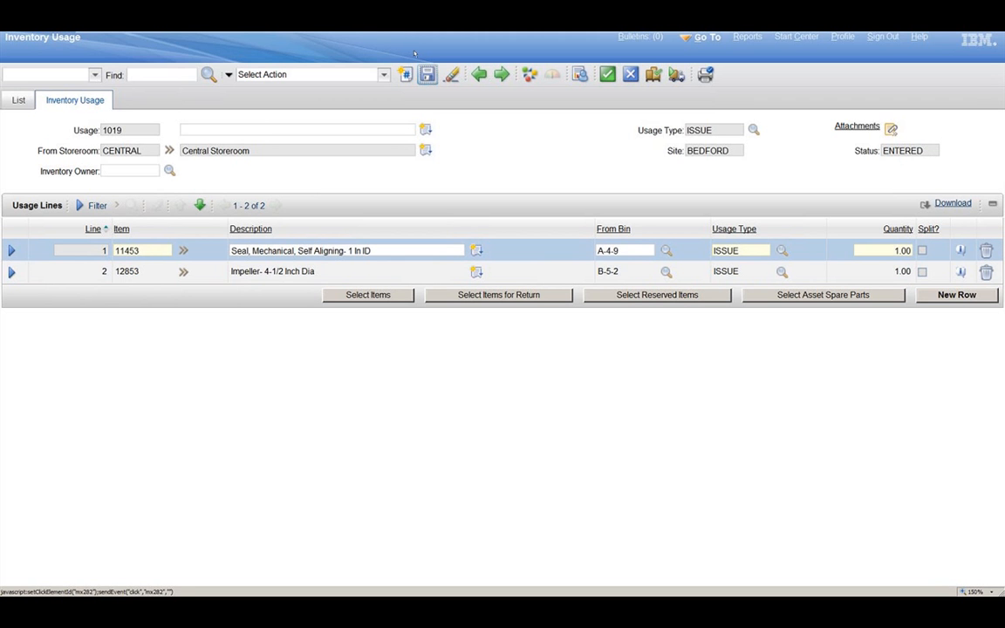
left_click(427, 74)
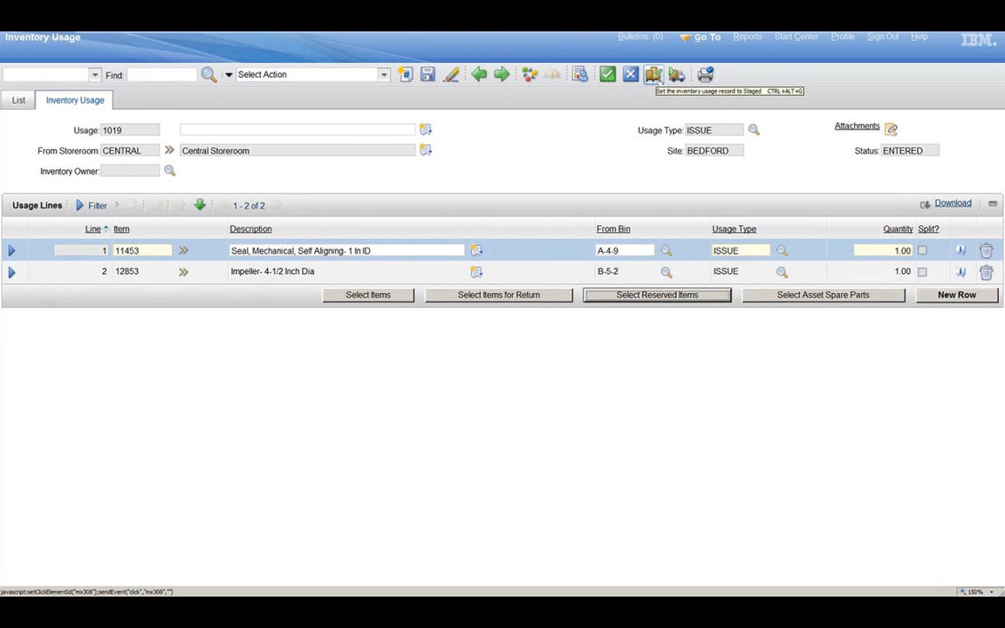
Step: Change the usage record's status to Staged, using the new stage bin PALLET6 for all rows
left_click(653, 75)
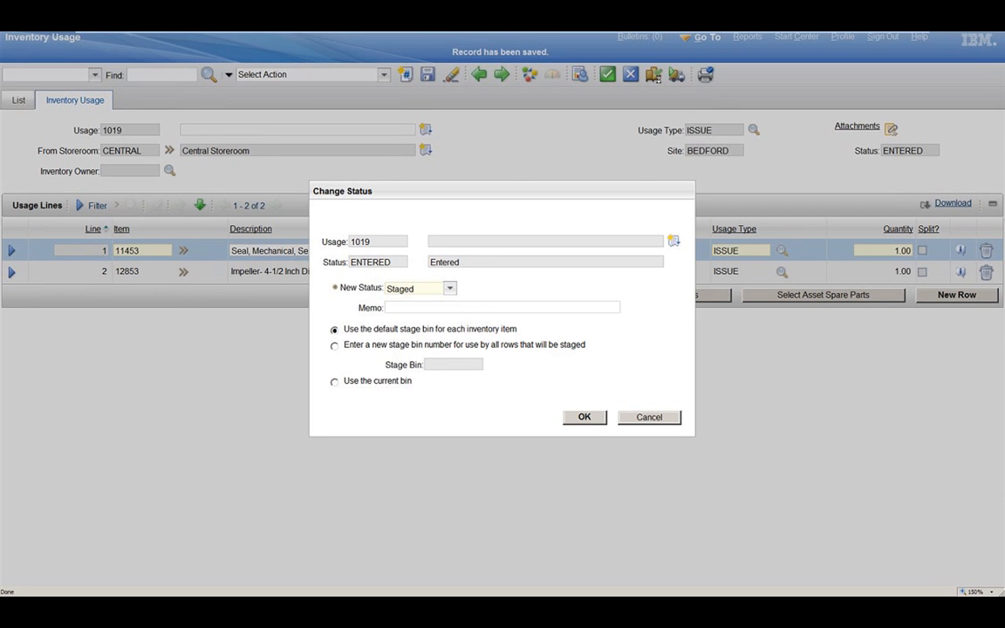
left_click(335, 346)
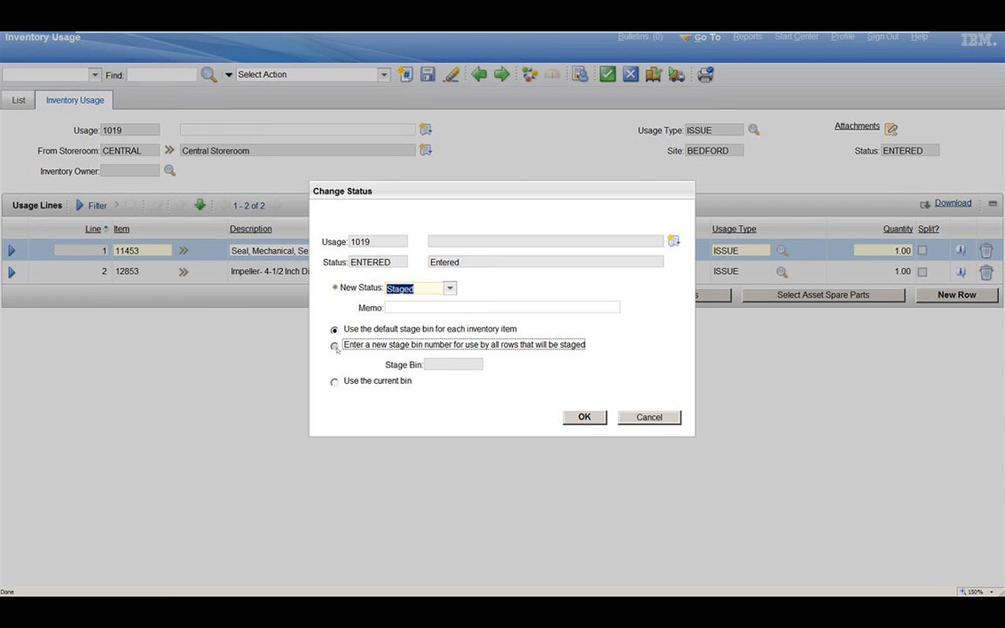
type("PALLET")
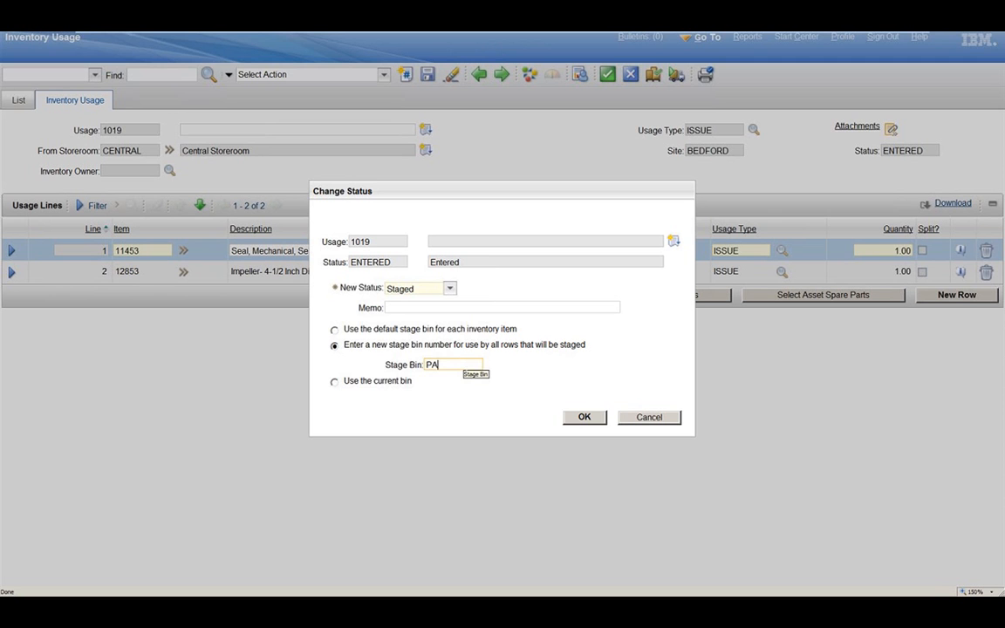
type("6")
left_click(587, 418)
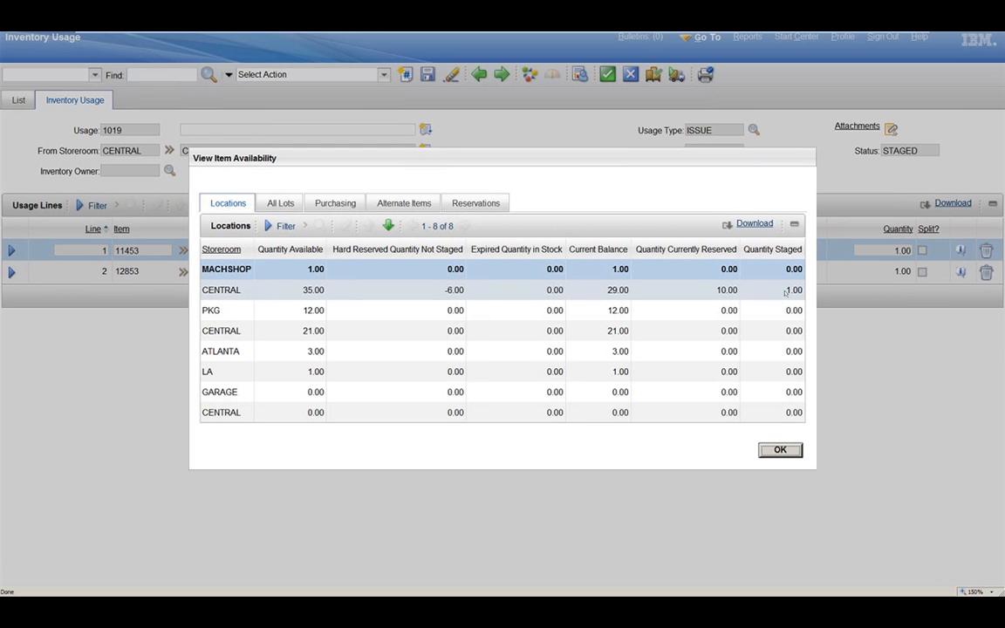
Step: Close the item availability view, examine the CENTRAL storeroom bin balances for seal 11453, including PALLET6, and return to the usage record
left_click(783, 451)
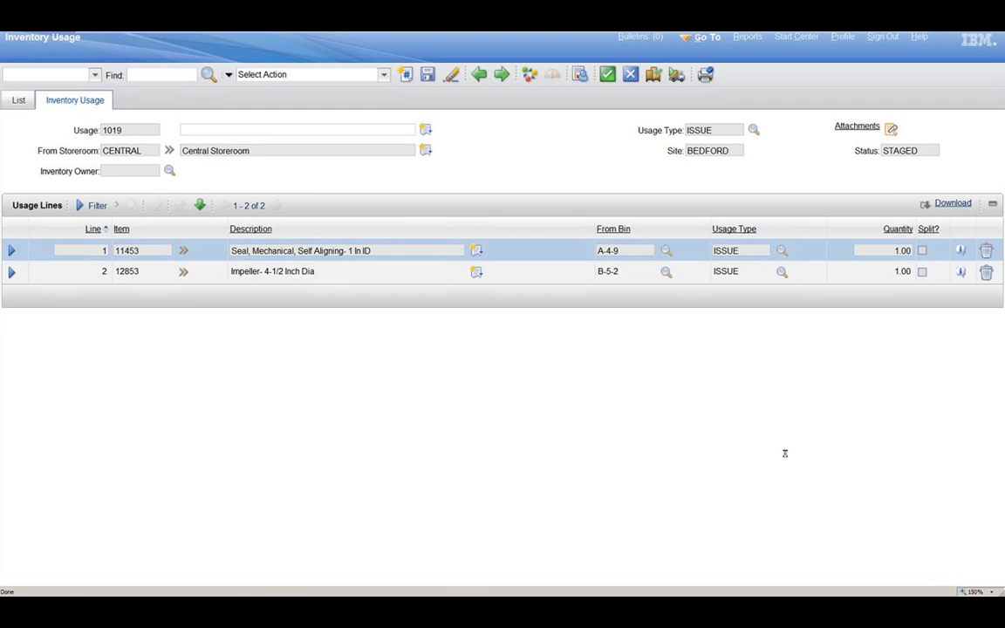
left_click(183, 250)
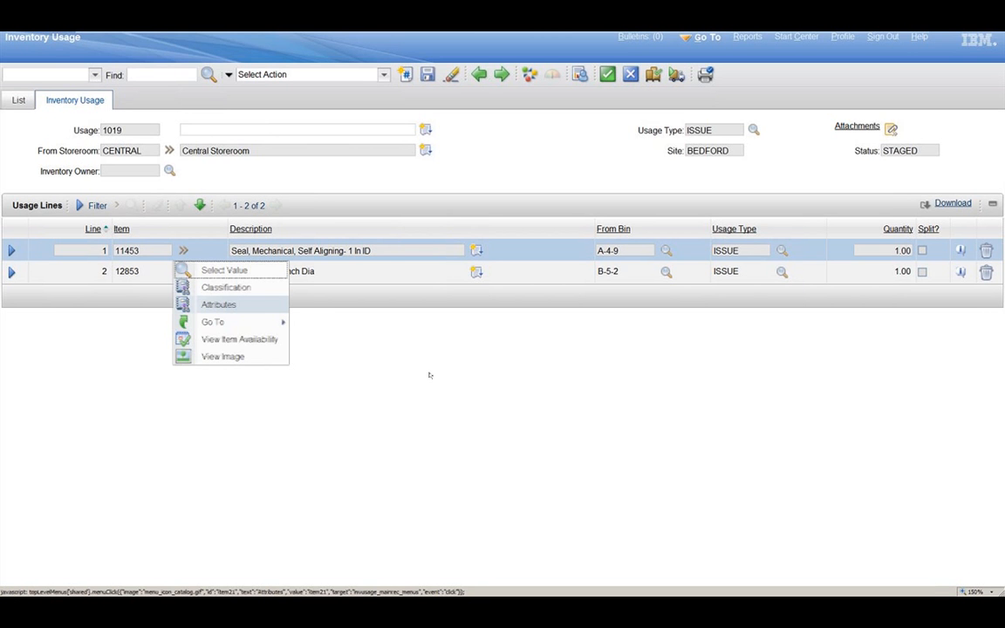
mouse_move(268, 325)
left_click(344, 329)
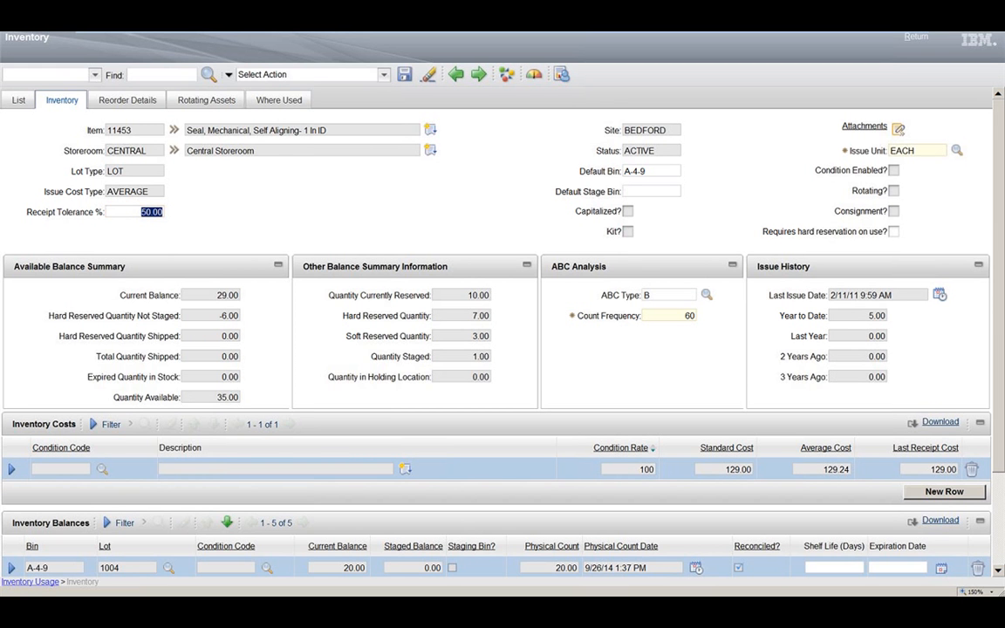
scroll(497, 332, "down", 3)
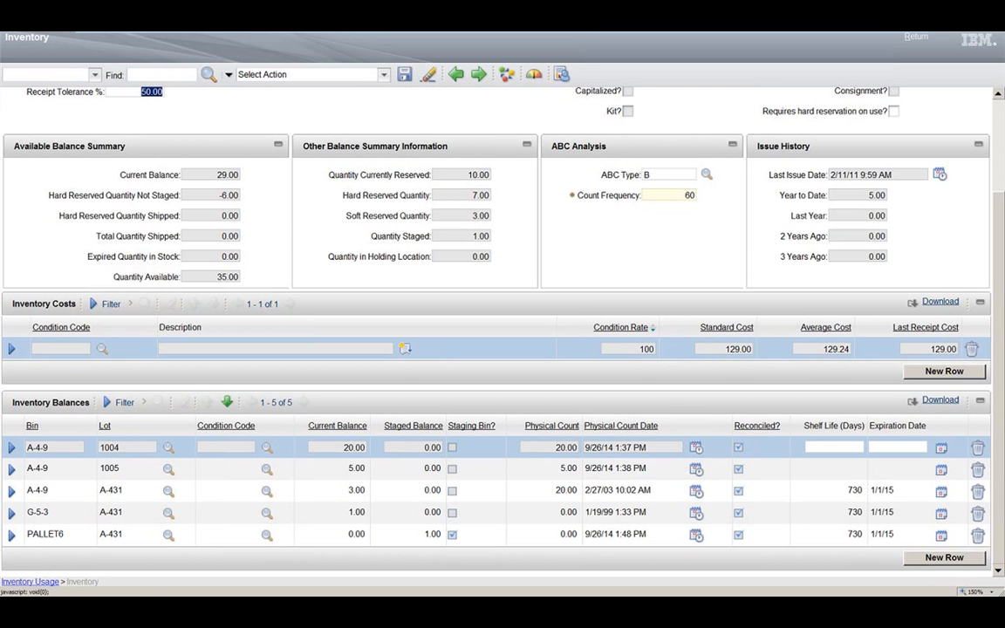
left_click(504, 437)
left_click(48, 535)
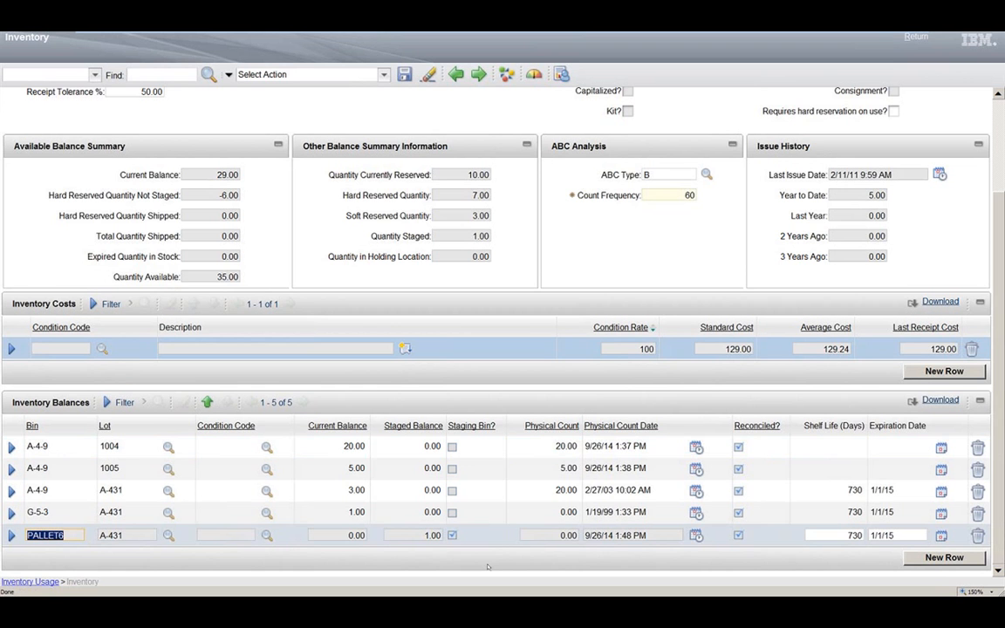
left_click_drag(998, 436, 998, 433)
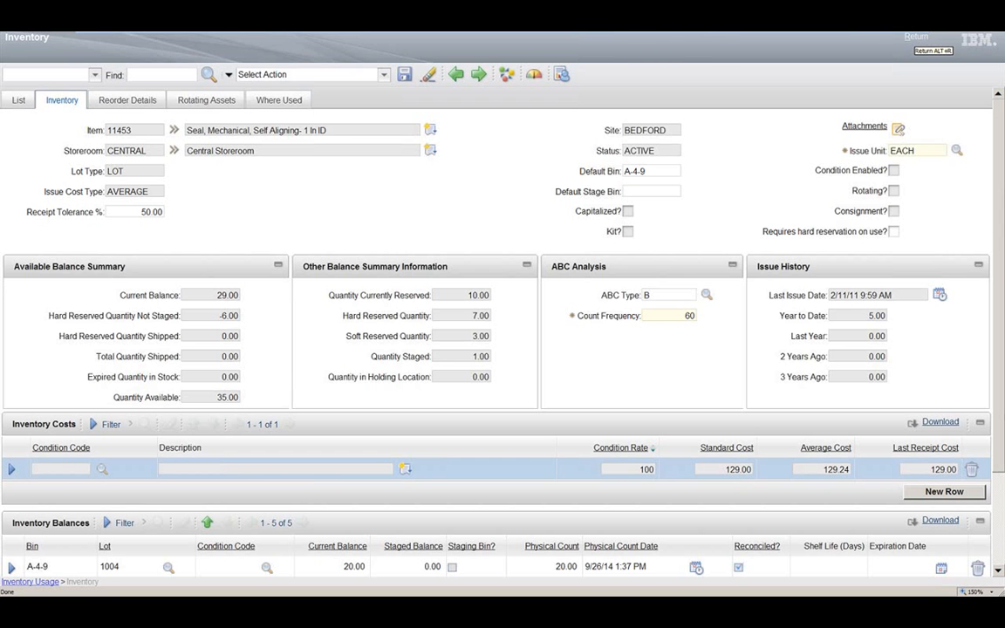
left_click(915, 36)
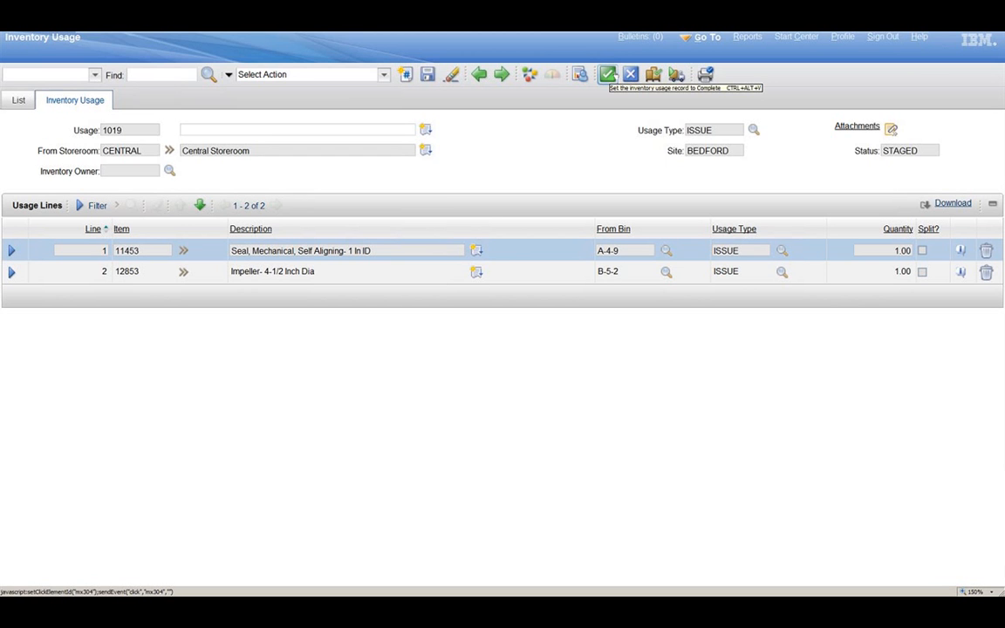
Step: Change the usage record's status to Complete and show the details of the seal 11453 usage line
left_click(607, 75)
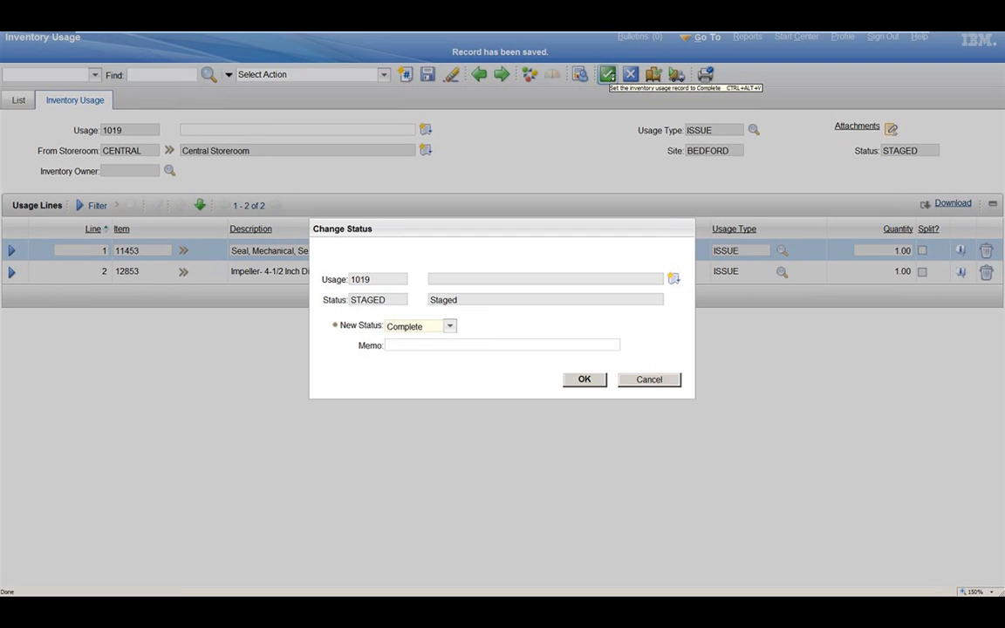
left_click(583, 381)
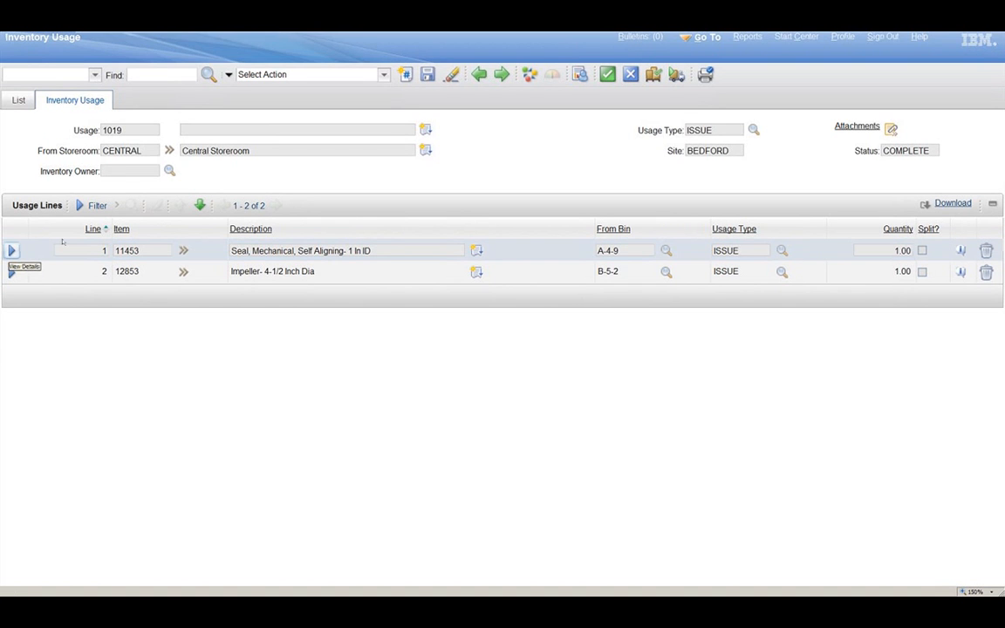
left_click(12, 250)
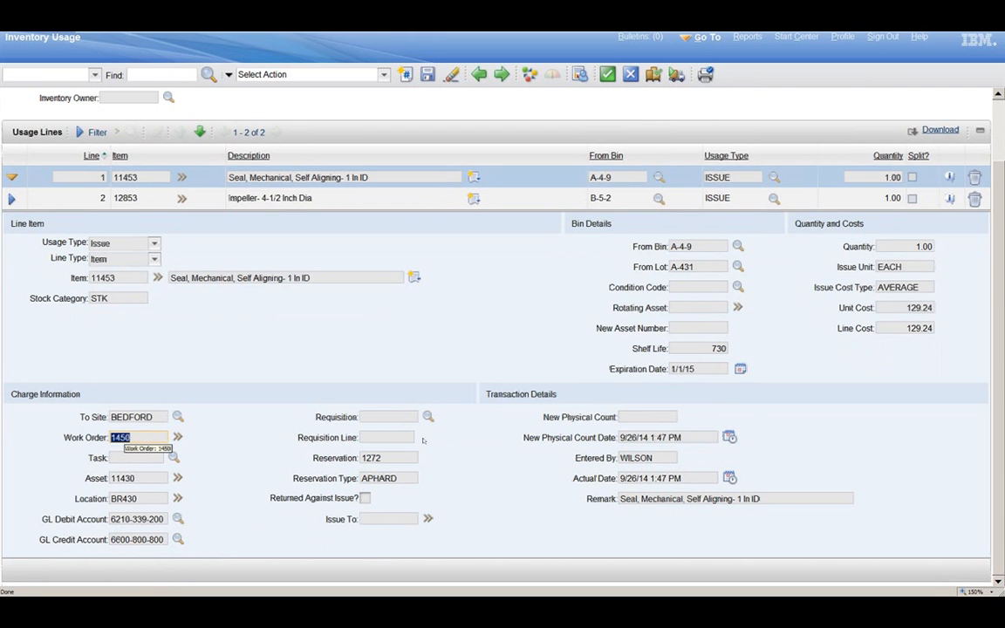
Step: Examine the actual materials of the linked work order 1450 and return to the usage record
left_click(179, 439)
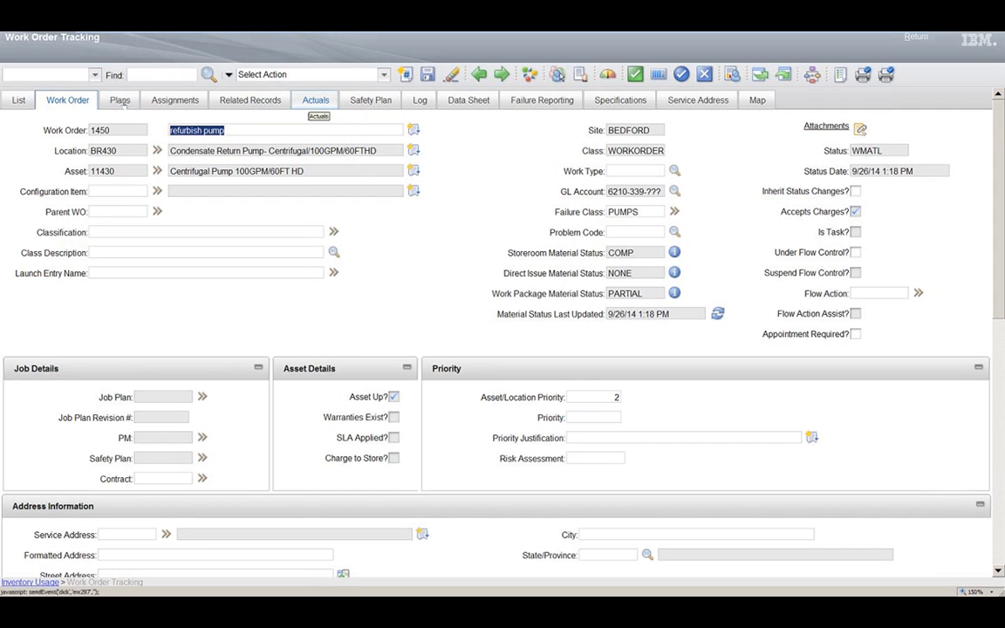
left_click(312, 102)
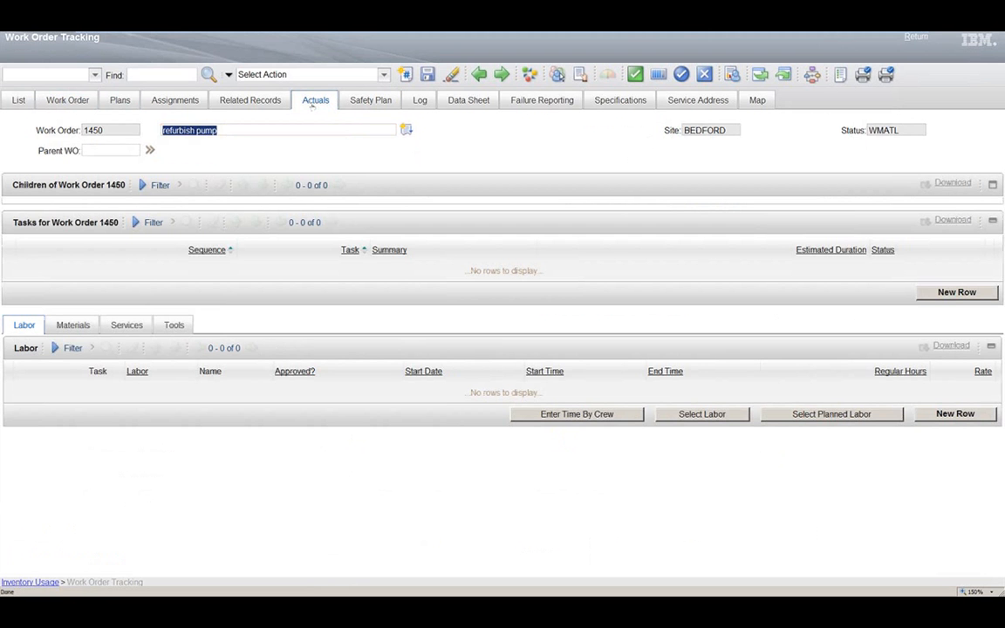
left_click(72, 325)
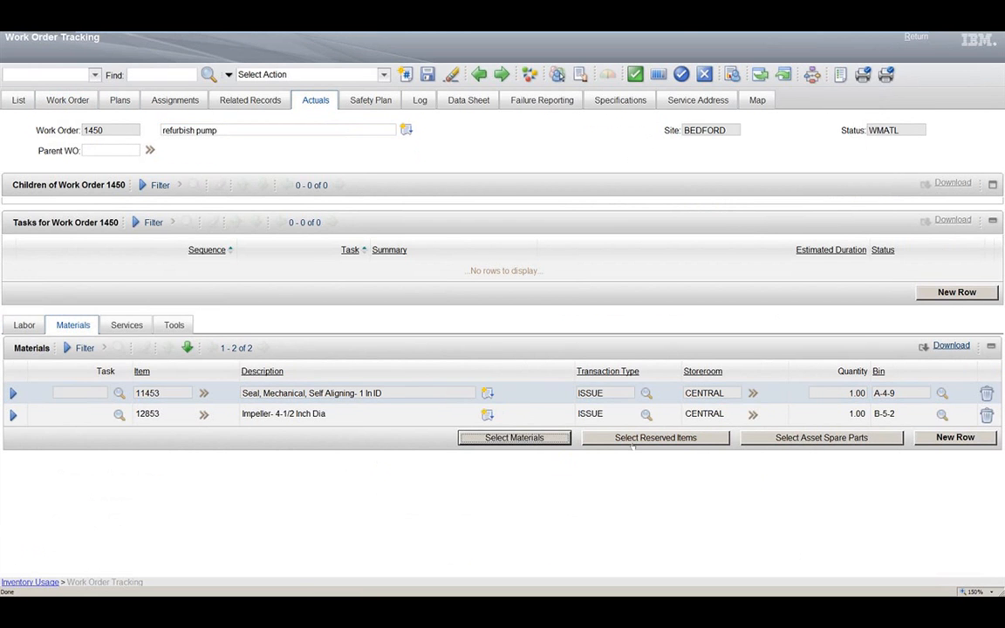
left_click(919, 40)
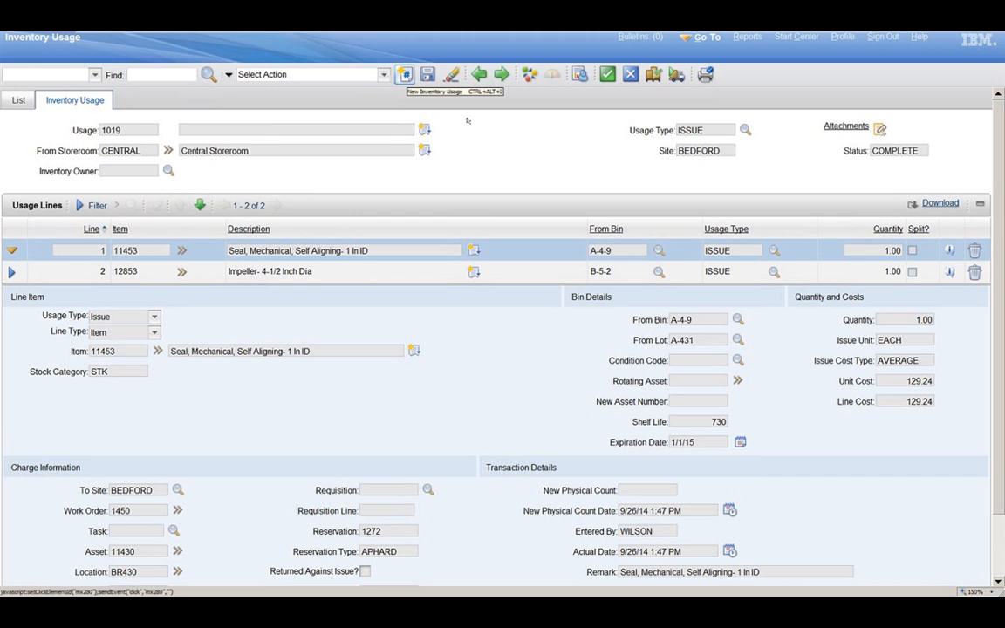
Step: Create an inventory usage record from storeroom CENTRAL with the description "Transferring to PKG" and usage type TRANSFER
left_click(405, 75)
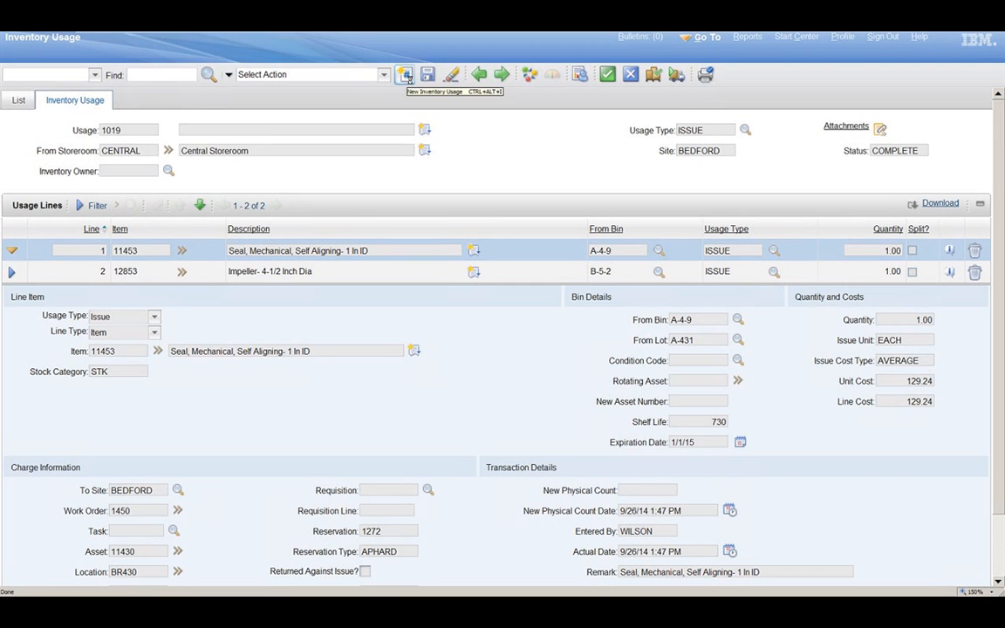
type("sentral")
key("Tab")
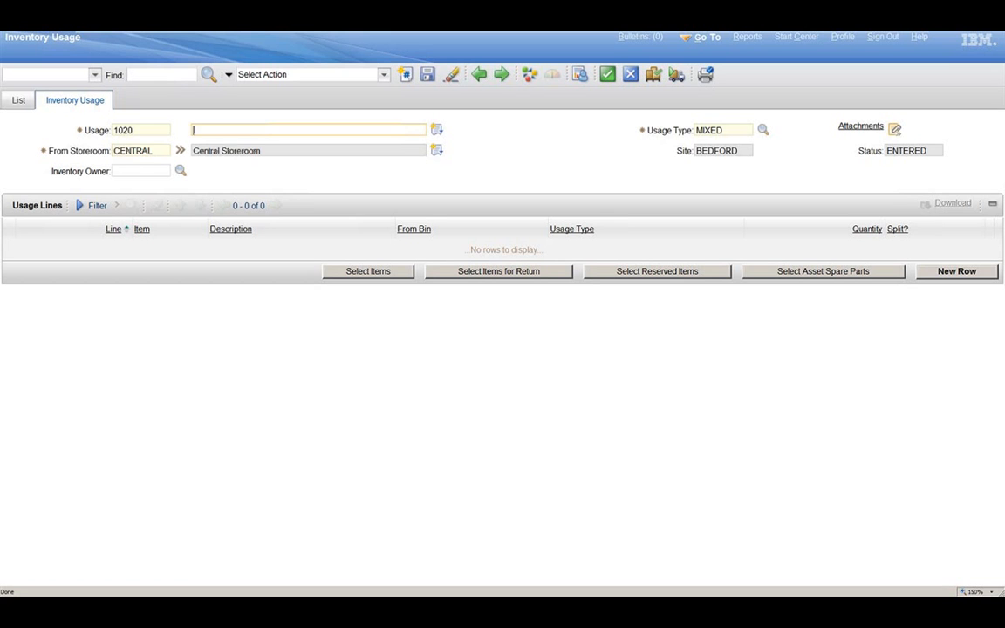
type("Transferring to")
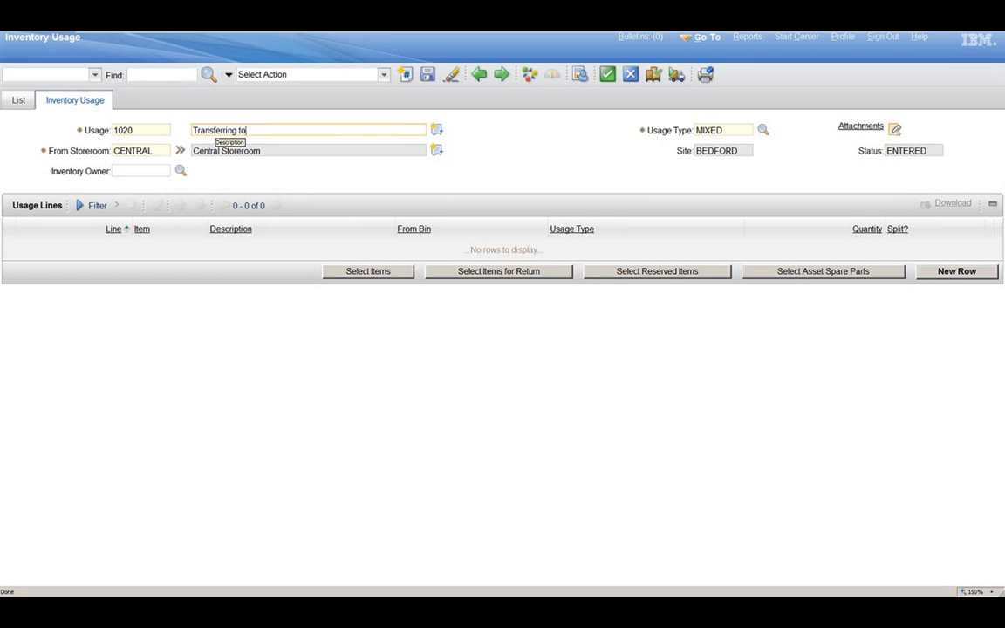
type(" PKG")
key("Tab")
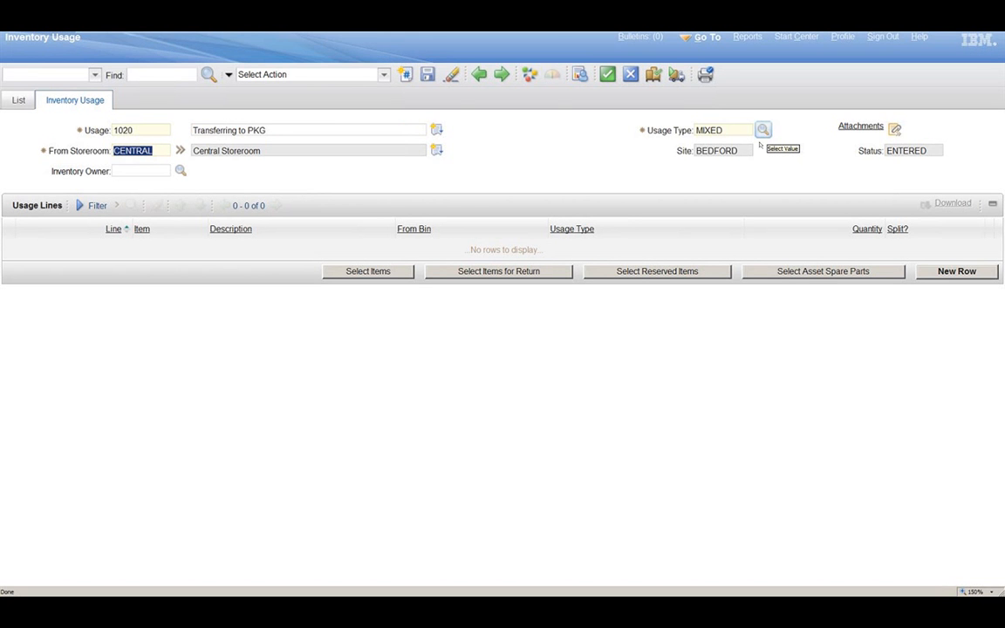
left_click(763, 130)
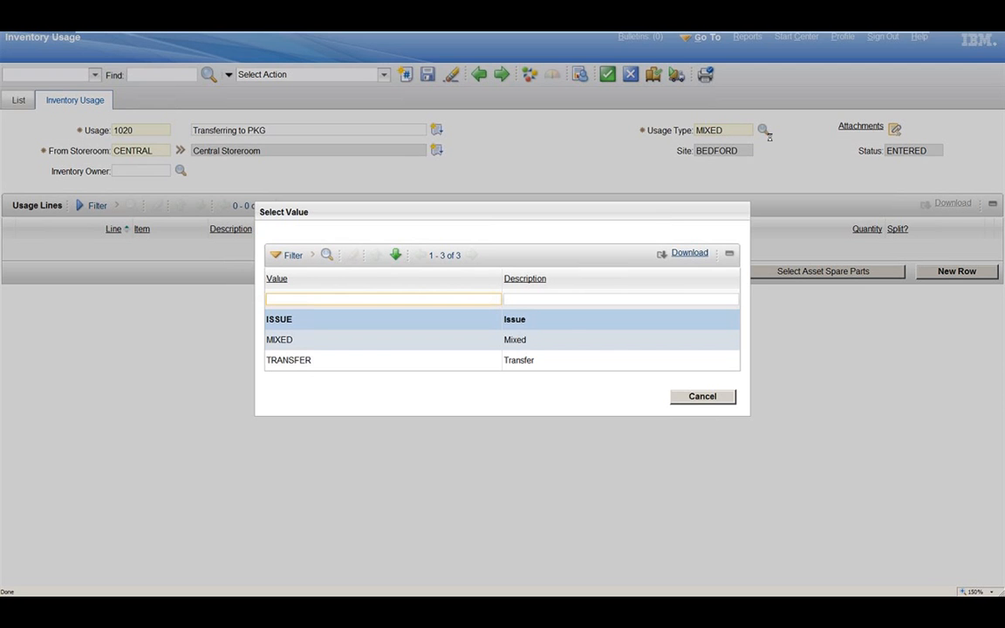
left_click(302, 360)
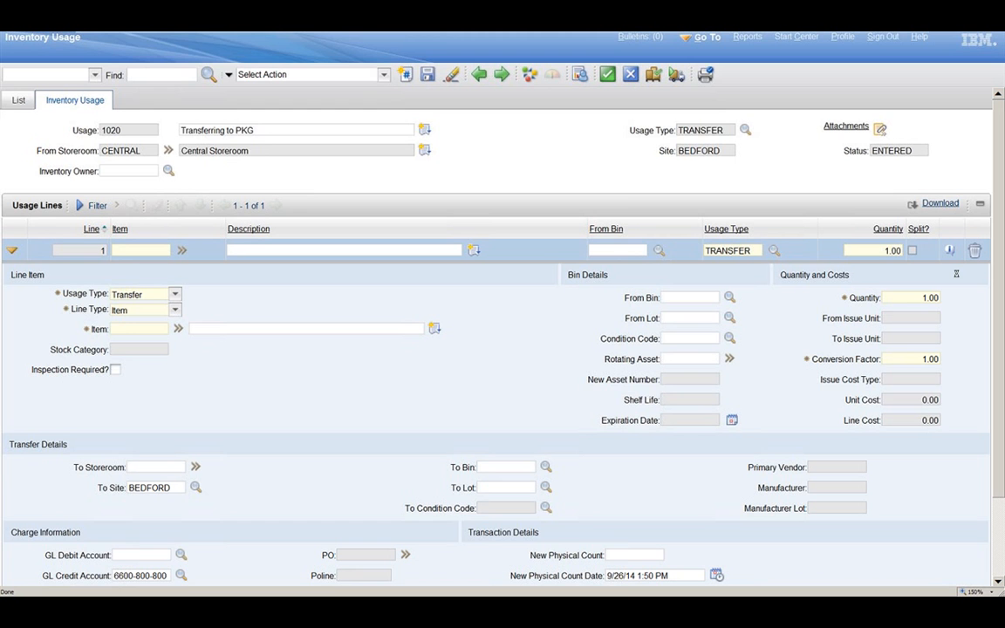
Step: Add a usage line for item 11453 to the transfer record
type("11453")
key("Tab")
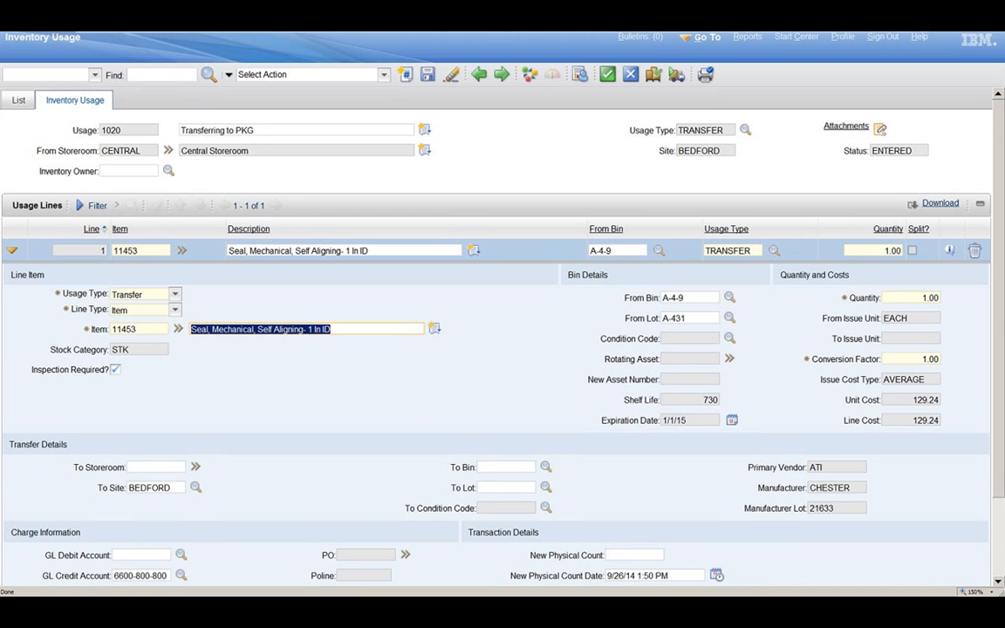
Step: Set the transfer line's destination bin to A-4-9 and destination lot to A-431, matching the source bin and lot
scroll(496, 339, "down", 1)
scroll(496, 338, "down", 1)
left_click(698, 238)
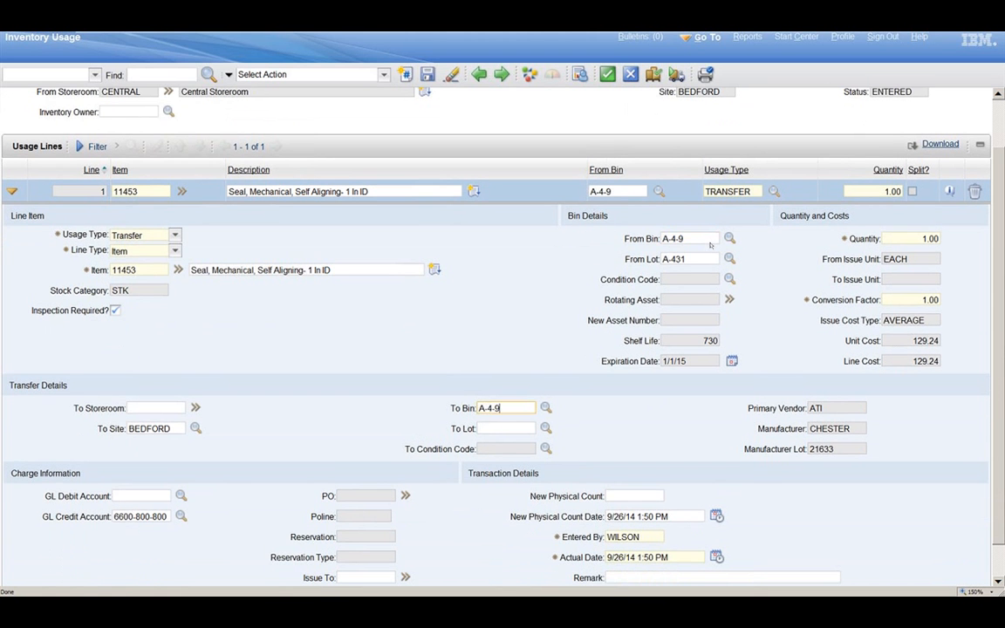
left_click(698, 260)
key("ctrl+c")
left_click(502, 428)
key("ctrl+v")
key("Tab")
Step: Select the Packaging Dept. Storeroom PKG as the transfer line's destination storeroom
left_click(195, 408)
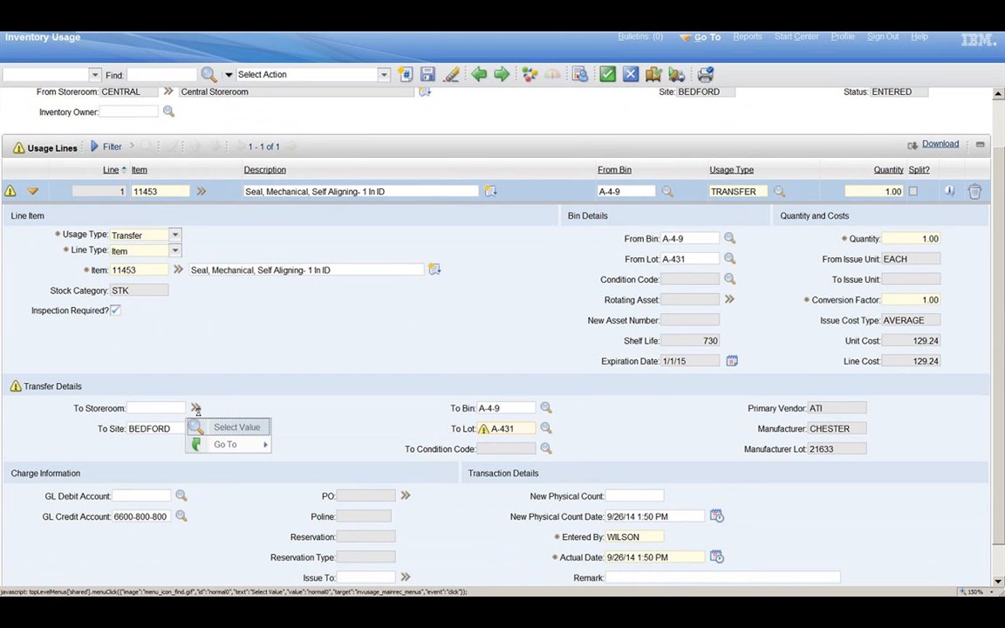
left_click(235, 429)
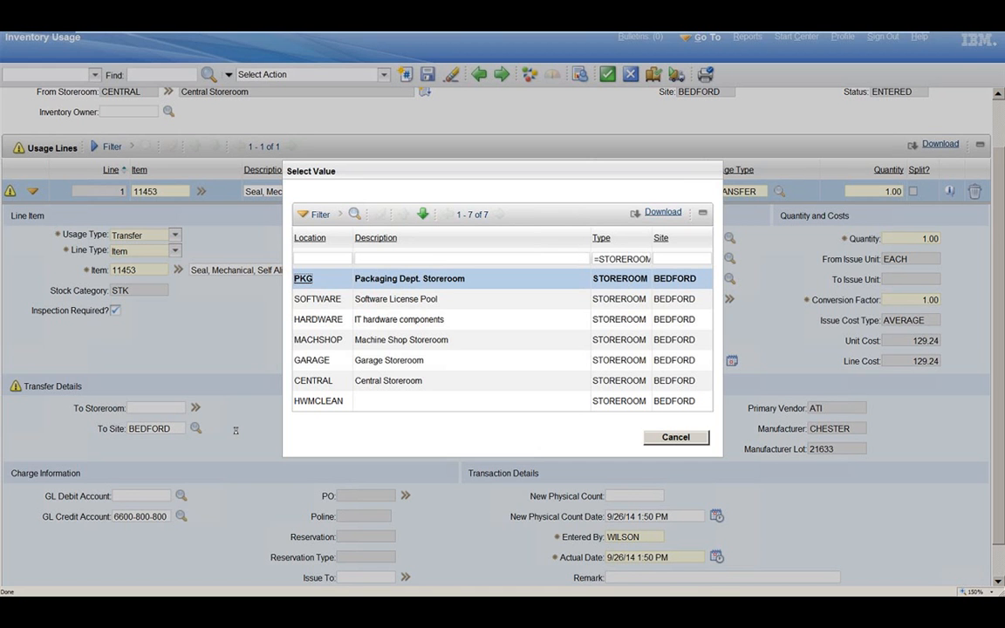
left_click(310, 279)
left_click(724, 556)
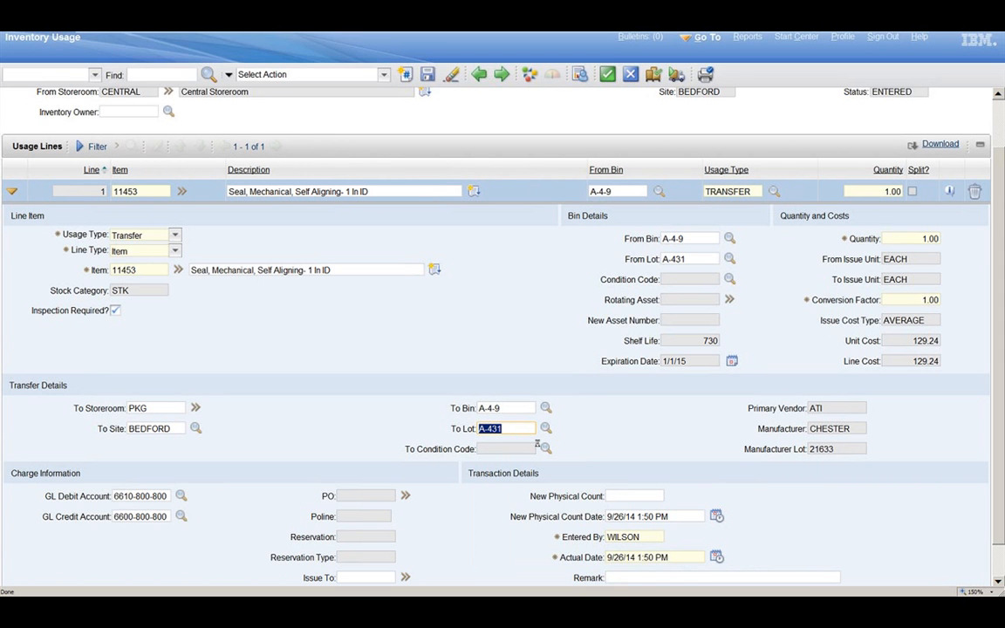
key("Tab")
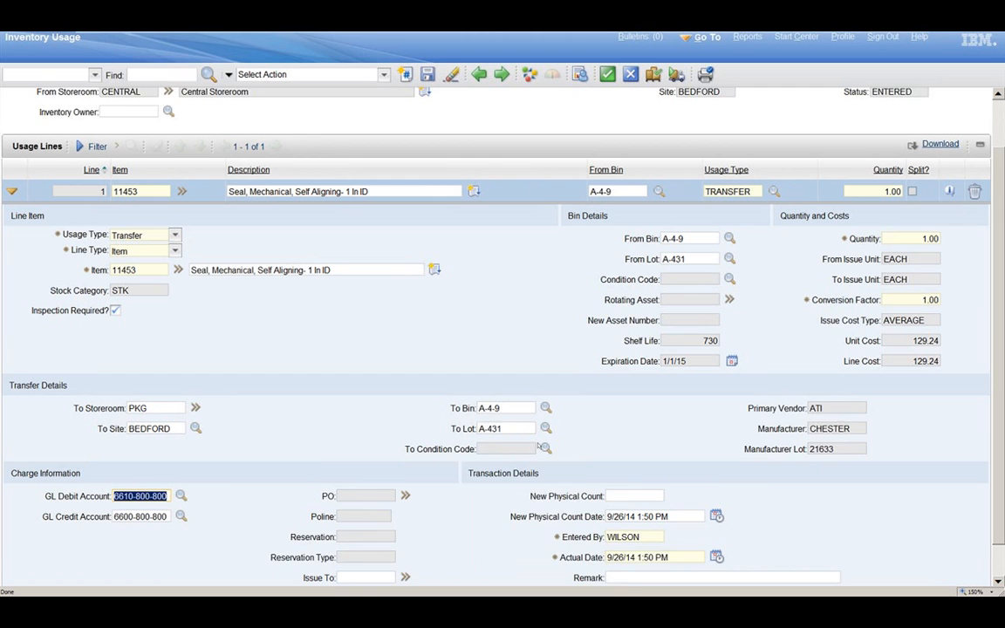
Step: Set the transfer line's quantity to 5
scroll(541, 447, "down", 1)
left_click(931, 200)
type("5")
key("Tab")
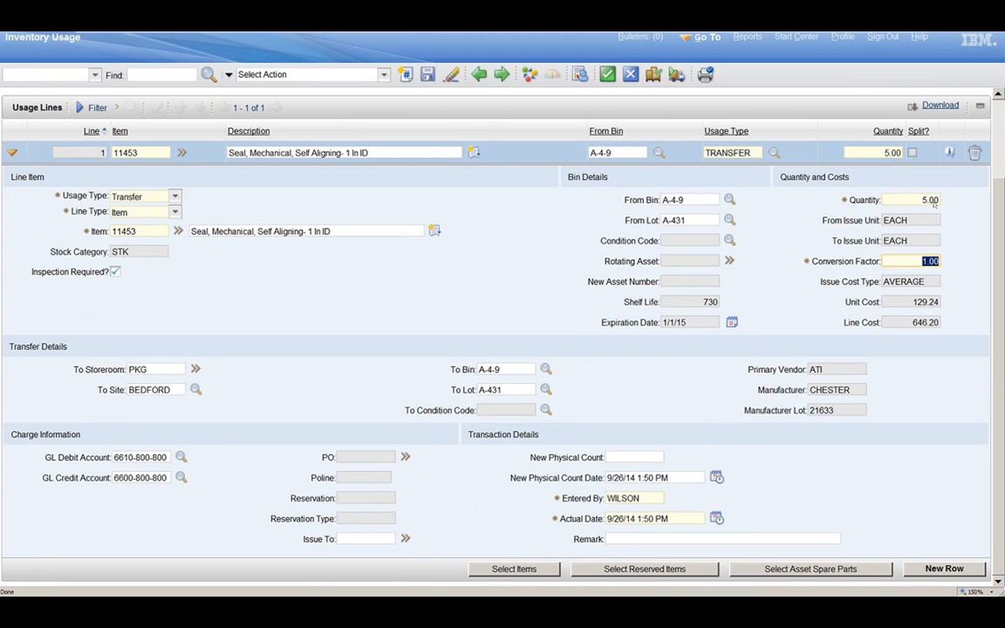
Step: Try to ship the transfer, auto-splitting the usage line's quantity of 5 across multiple bins
scroll(934, 203, "up", 3)
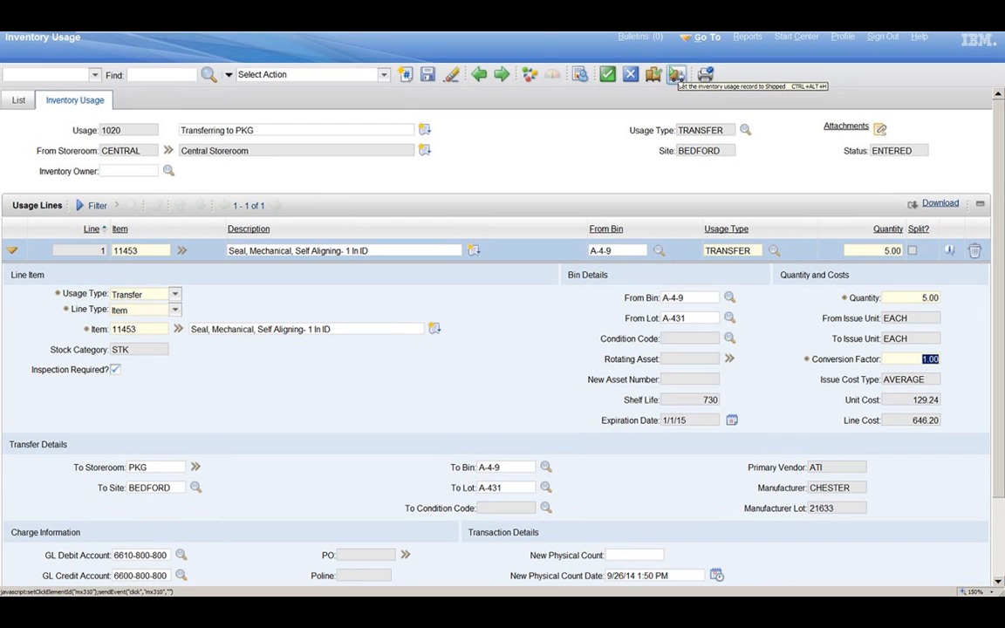
left_click(679, 79)
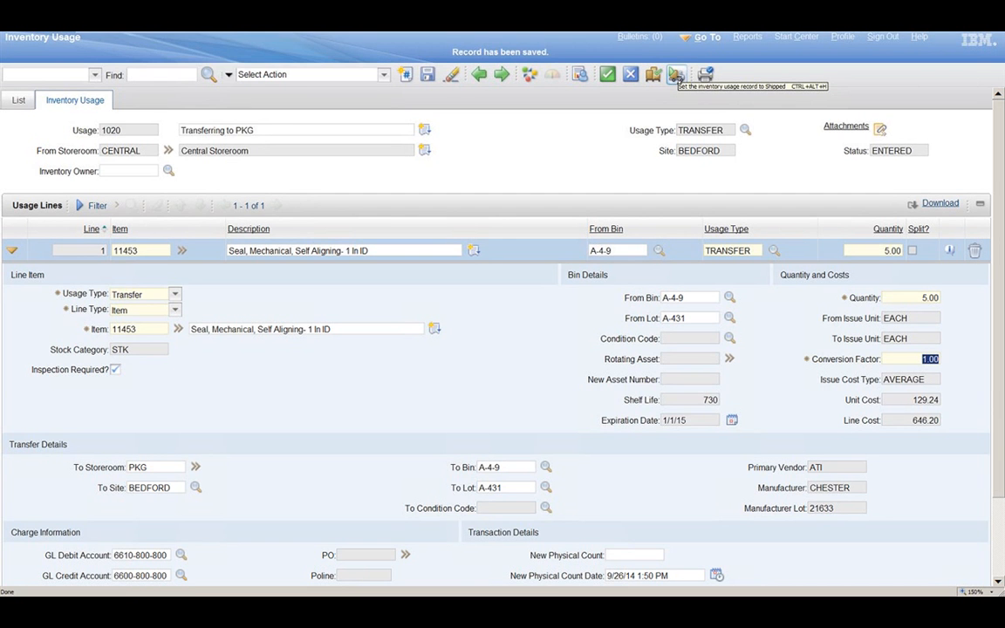
left_click(676, 77)
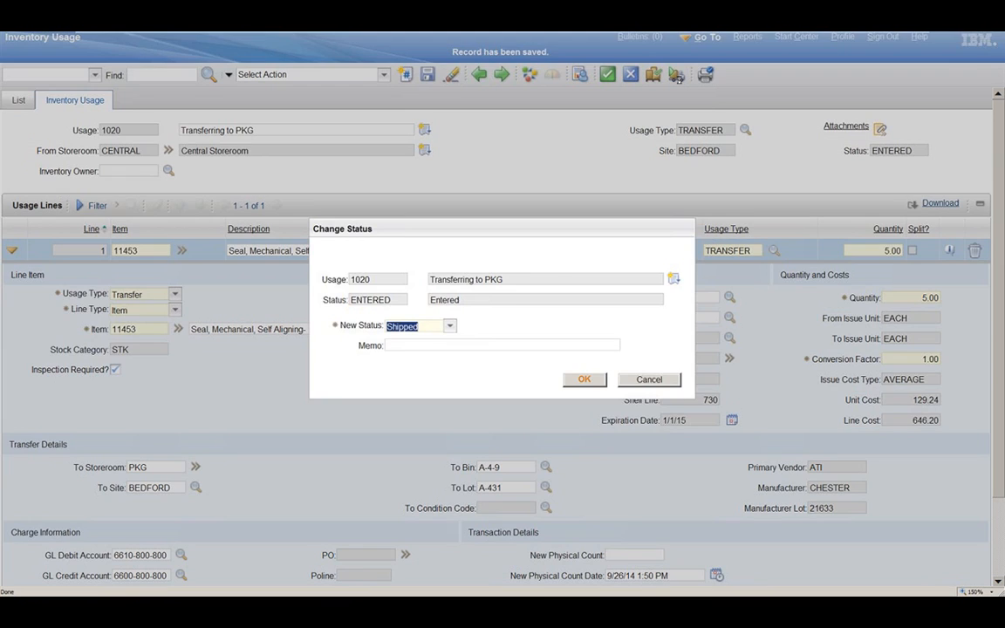
left_click(586, 380)
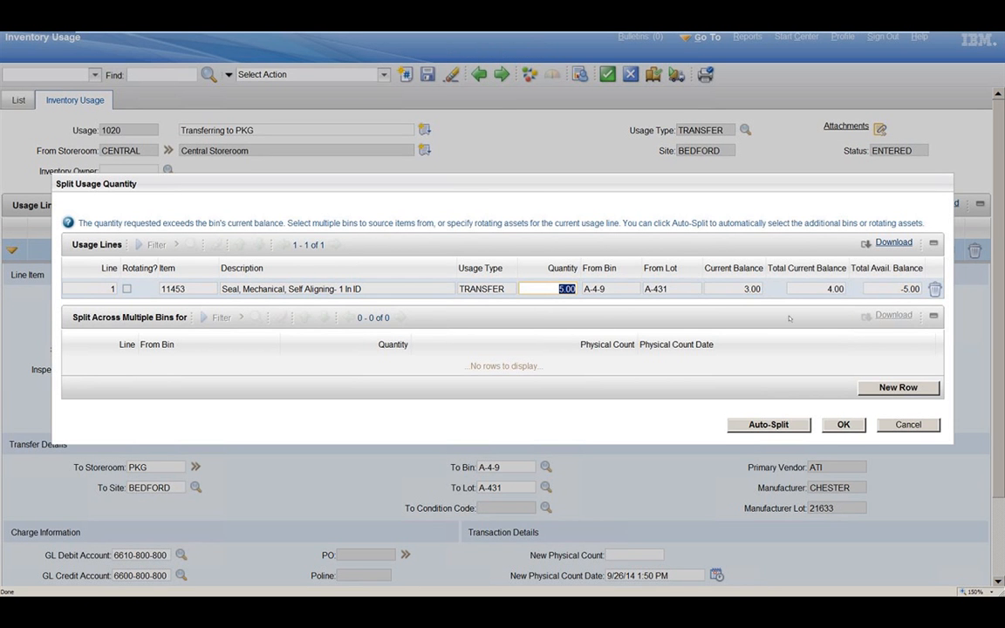
left_click(788, 423)
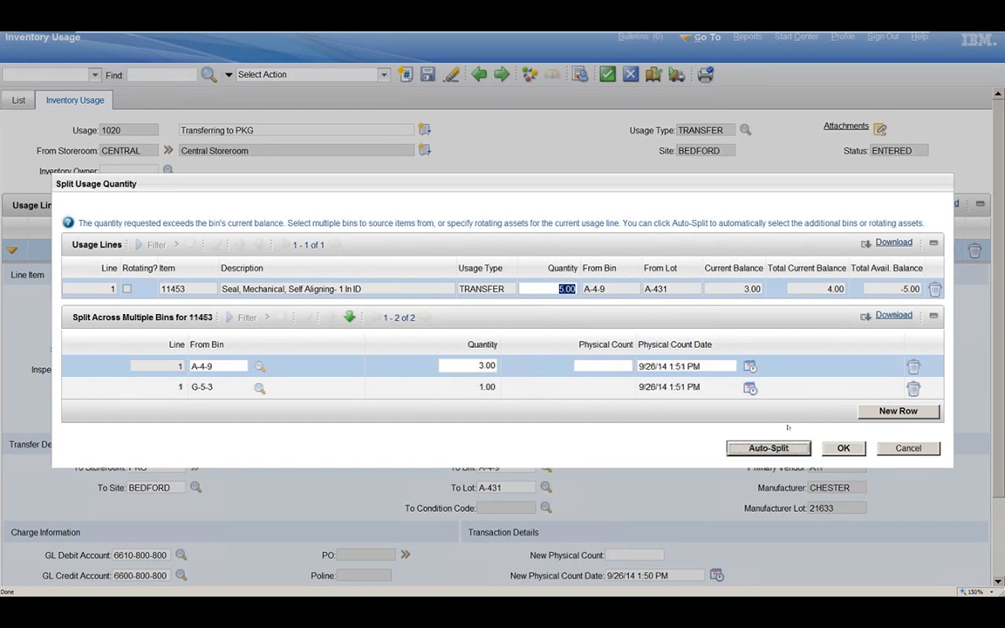
left_click(843, 449)
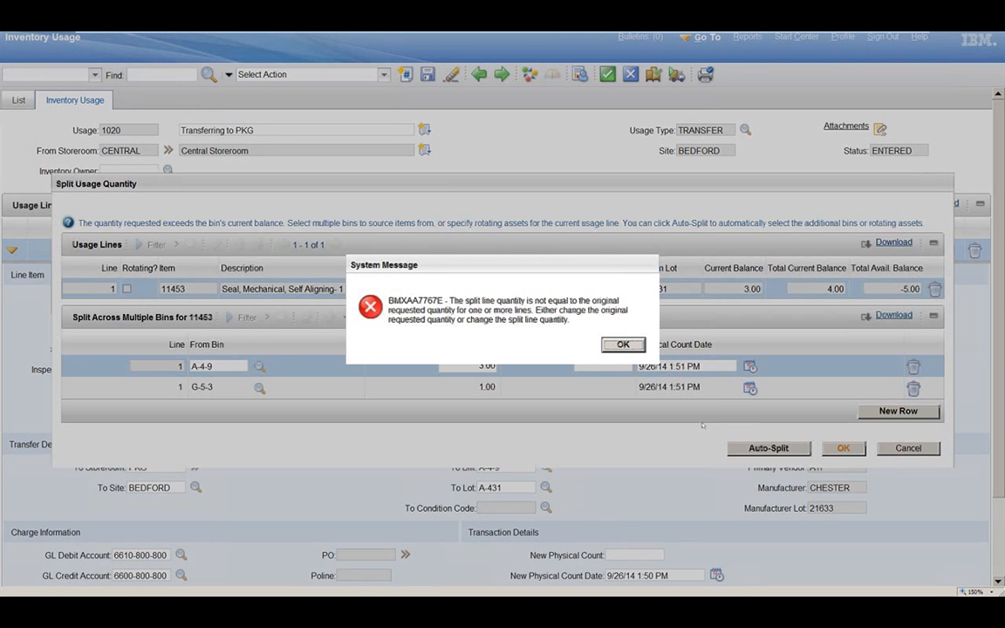
key("Return")
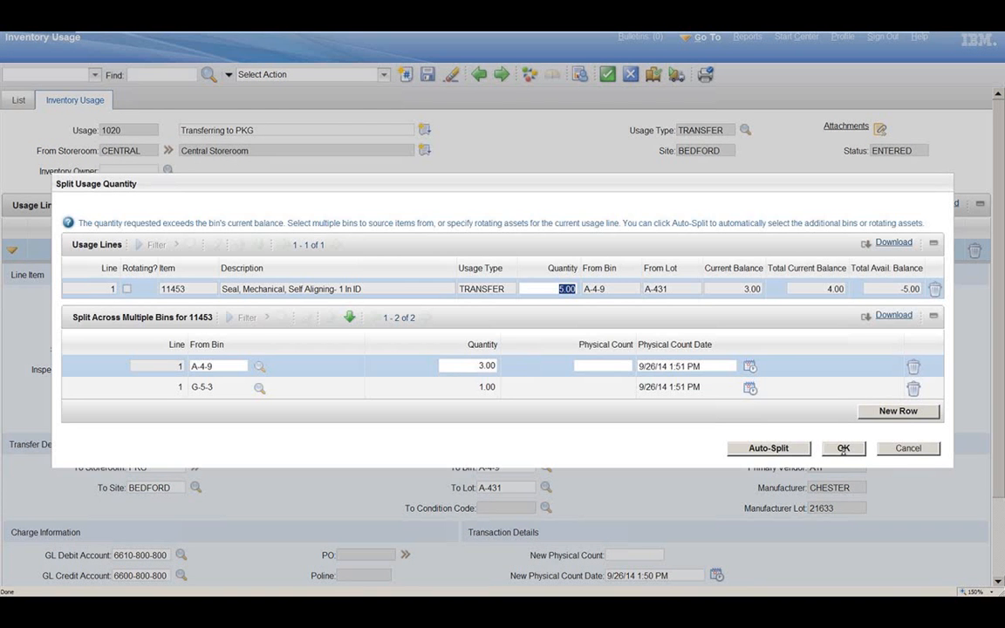
left_click(843, 448)
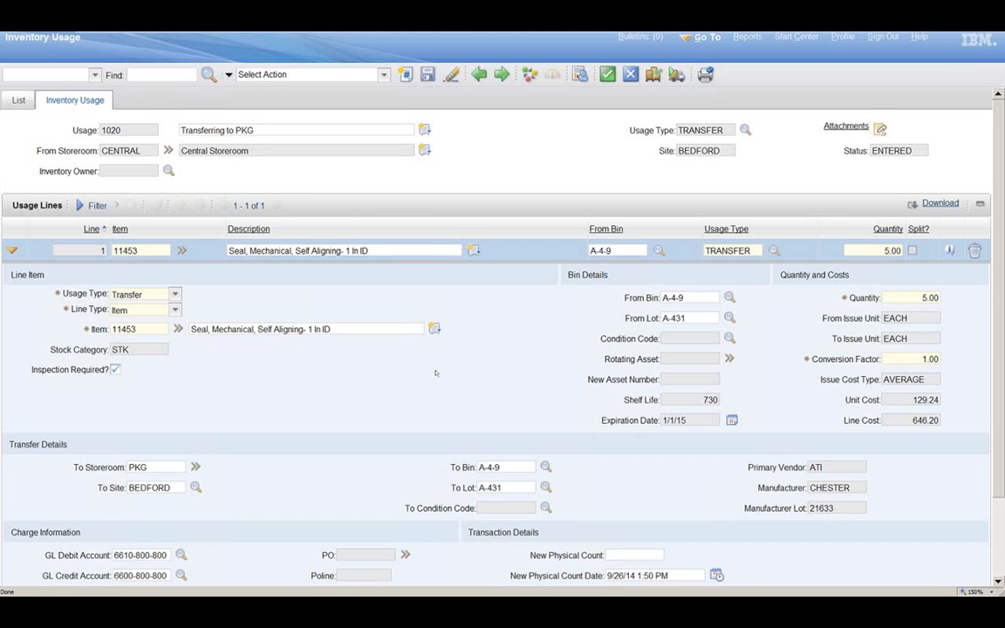
Step: Set the transfer line's quantity to 1 and save the usage record
double_click(890, 251)
type("1")
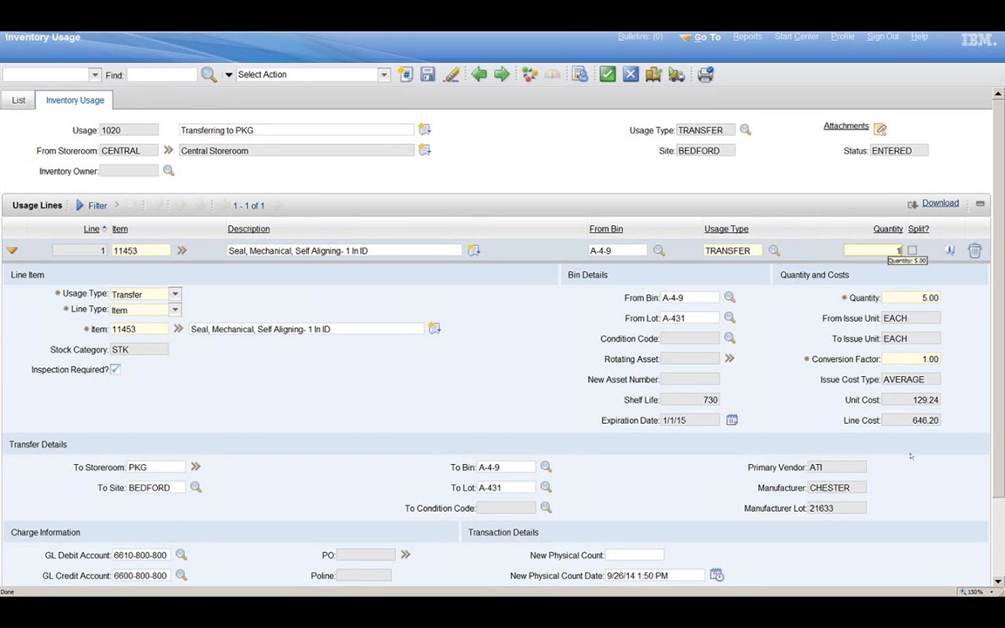
key("Tab")
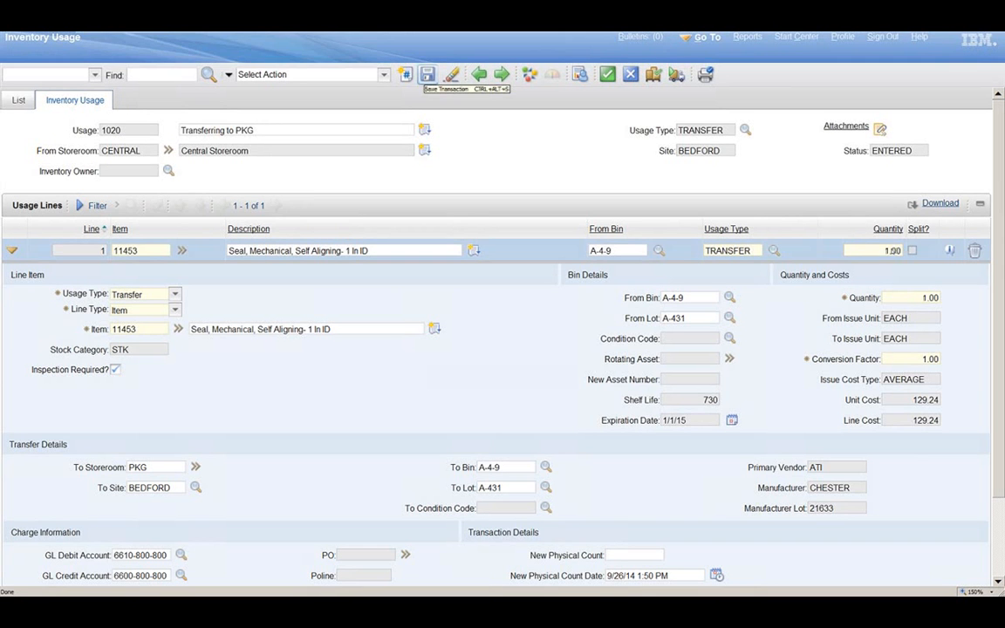
left_click(428, 75)
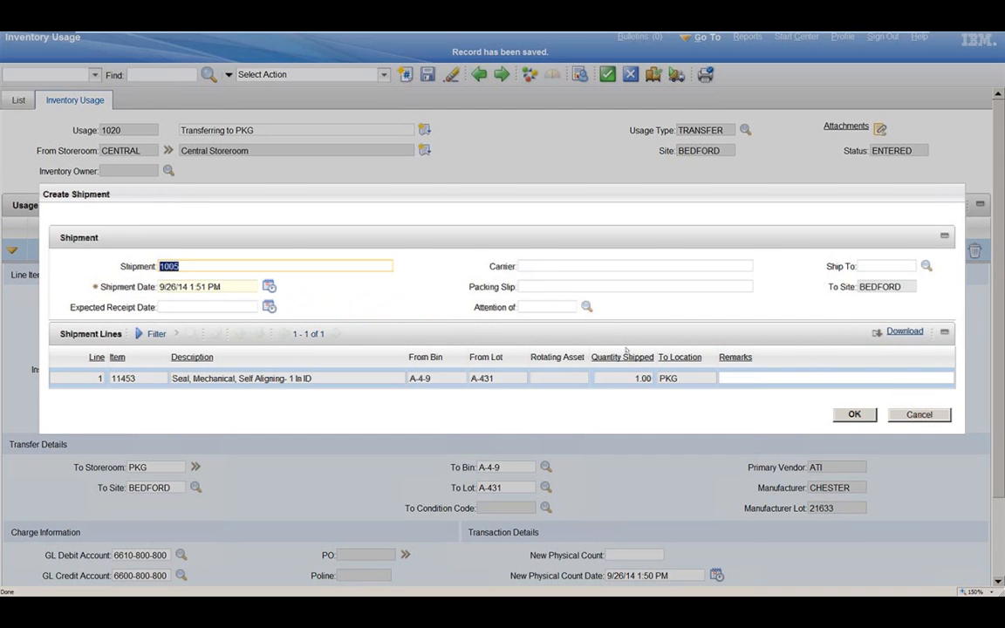
Step: Create the transfer's shipment with UPS as the carrier and 12345 as the packing slip
key("Tab")
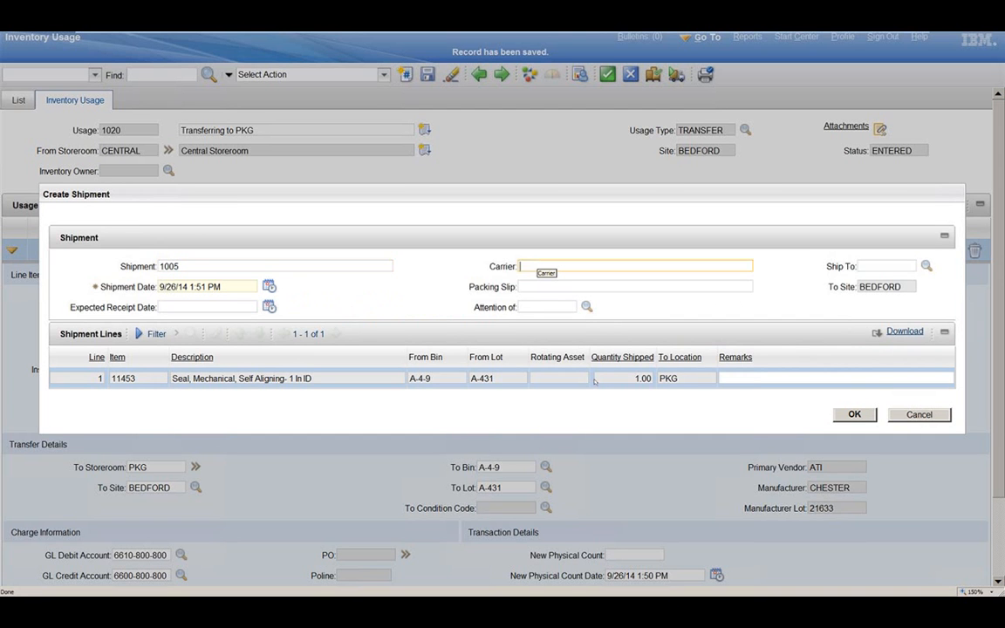
type("UPS")
key("Tab")
type("12345")
key("Tab")
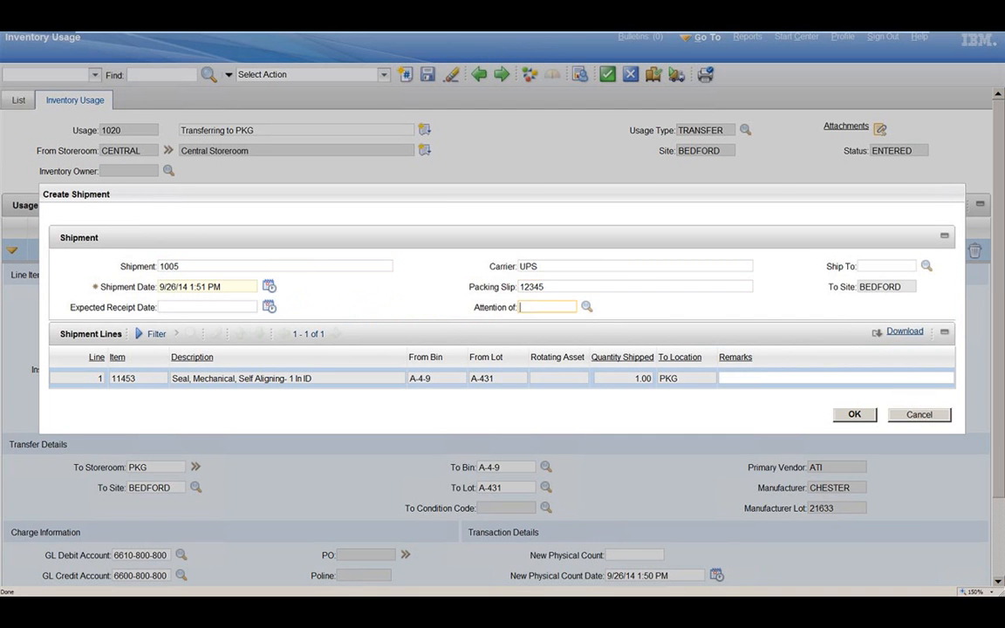
key("shift+Tab")
left_click(578, 290)
double_click(579, 291)
left_click(532, 286)
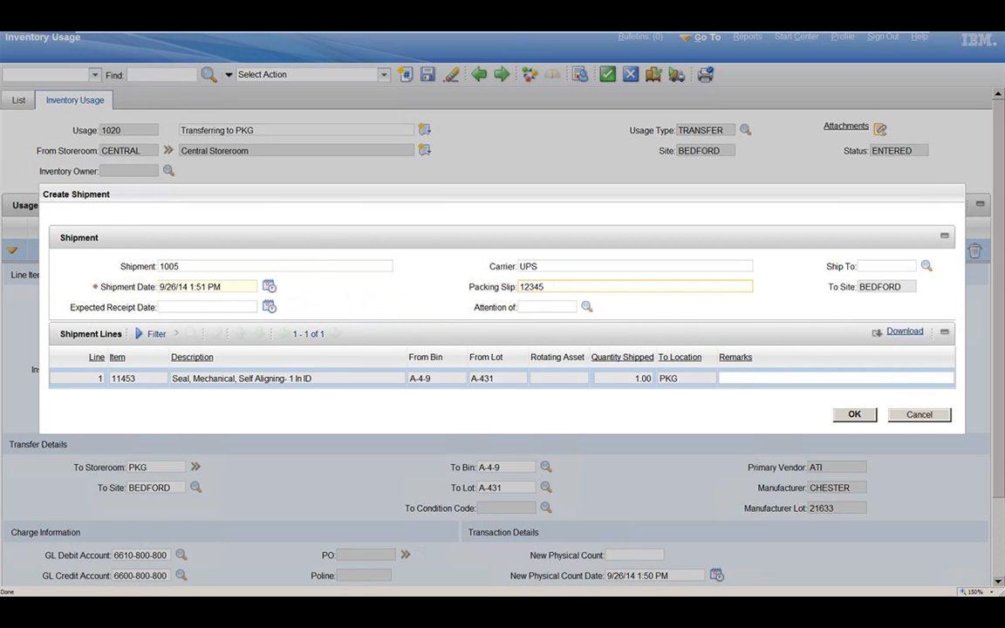
double_click(531, 286)
left_click(870, 416)
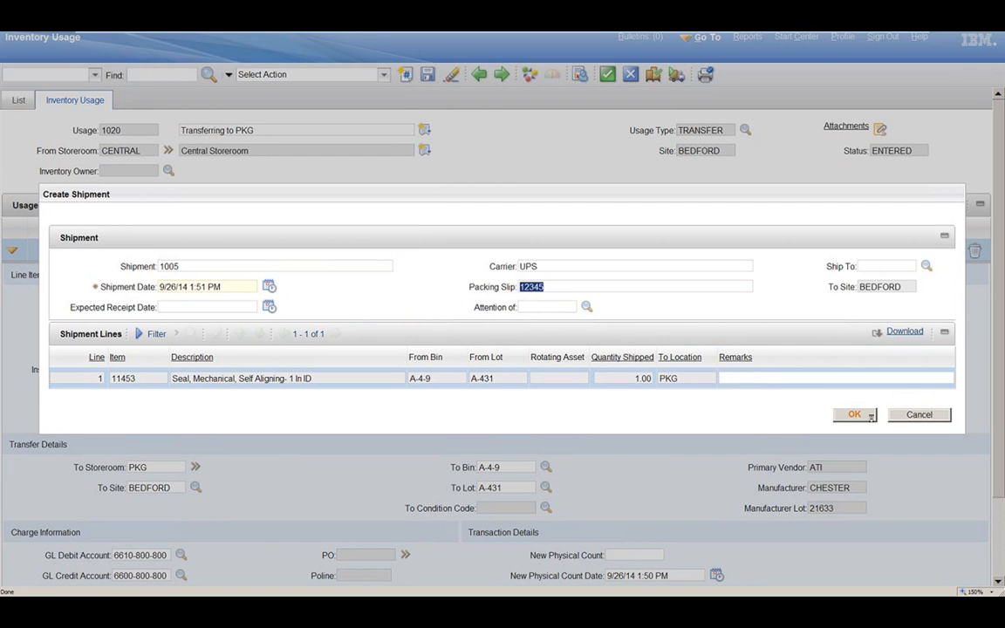
left_click(870, 416)
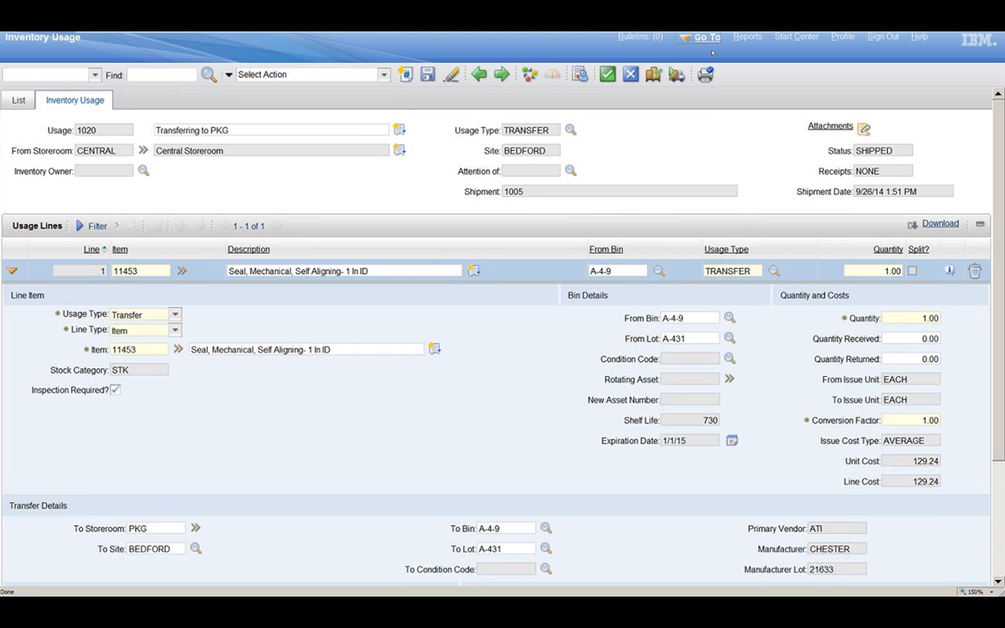
Step: Open the Shipment Receiving application
left_click(709, 45)
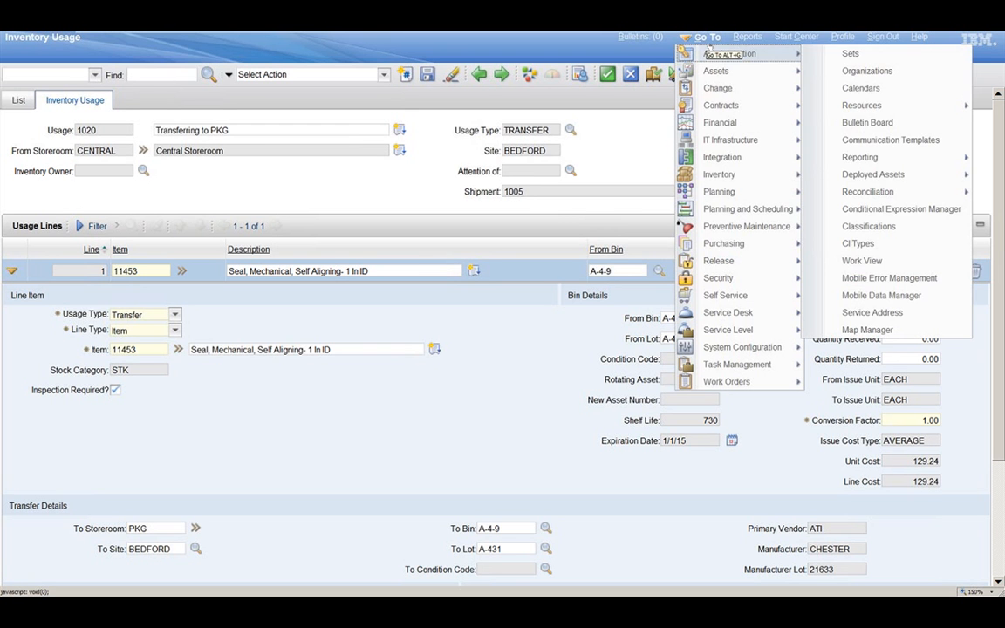
mouse_move(751, 175)
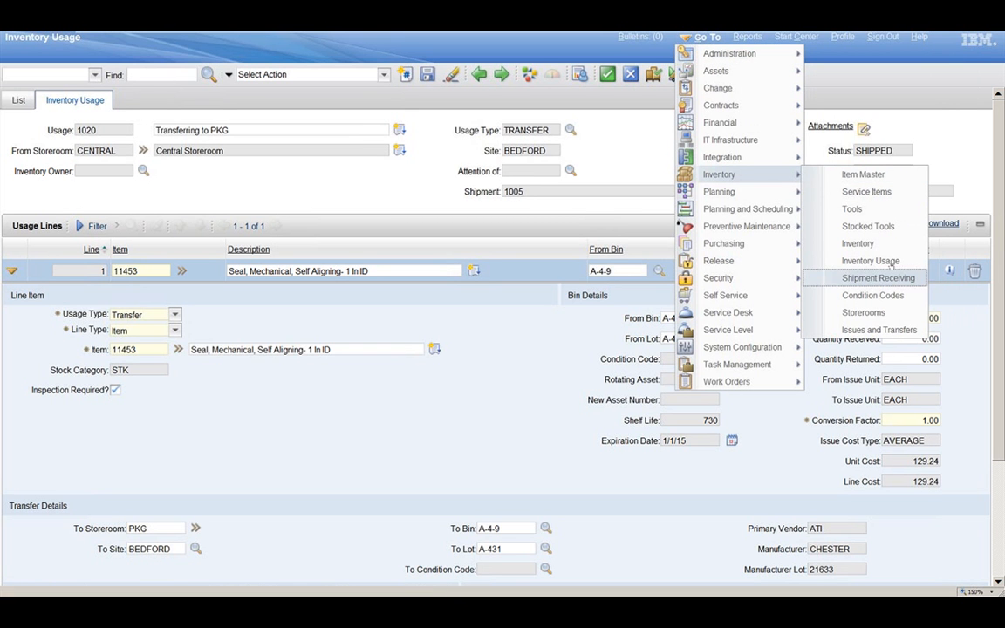
left_click(901, 278)
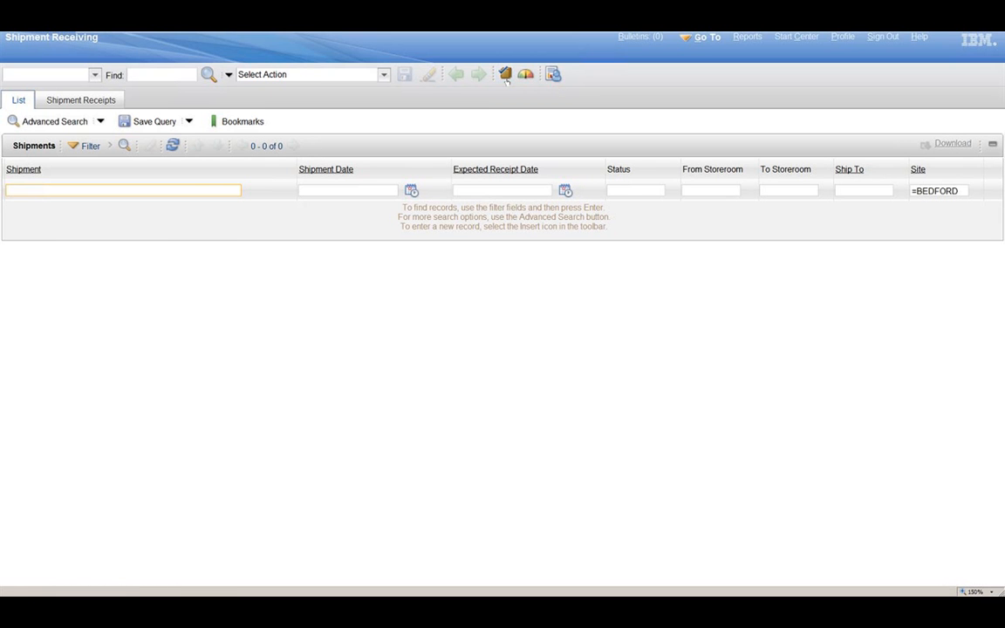
Step: Search for shipments by packing slip 12345 and open shipment 1005
left_click(51, 123)
left_click(768, 288)
type("1234")
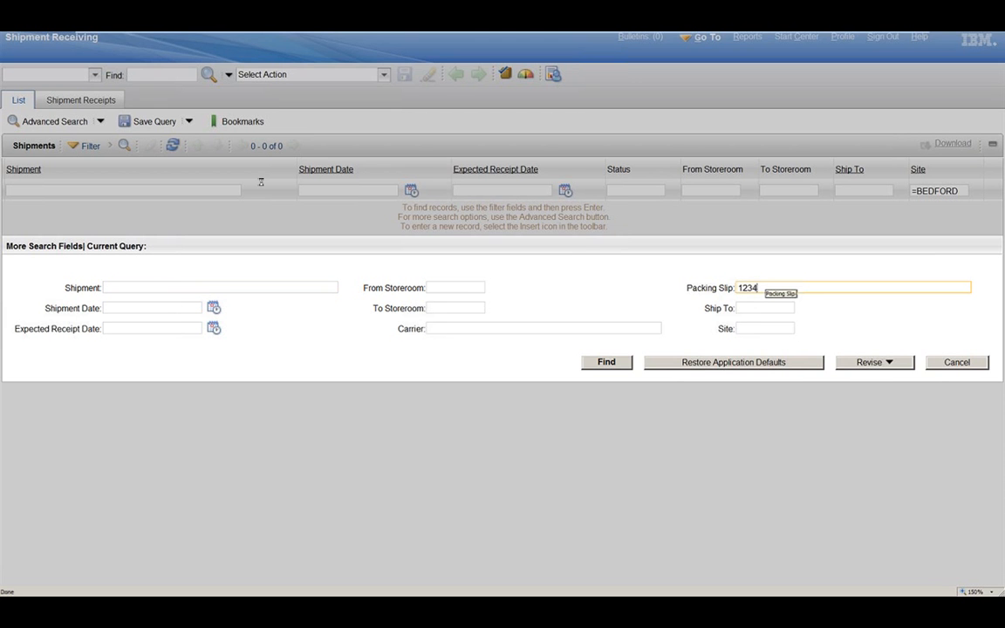
type("5")
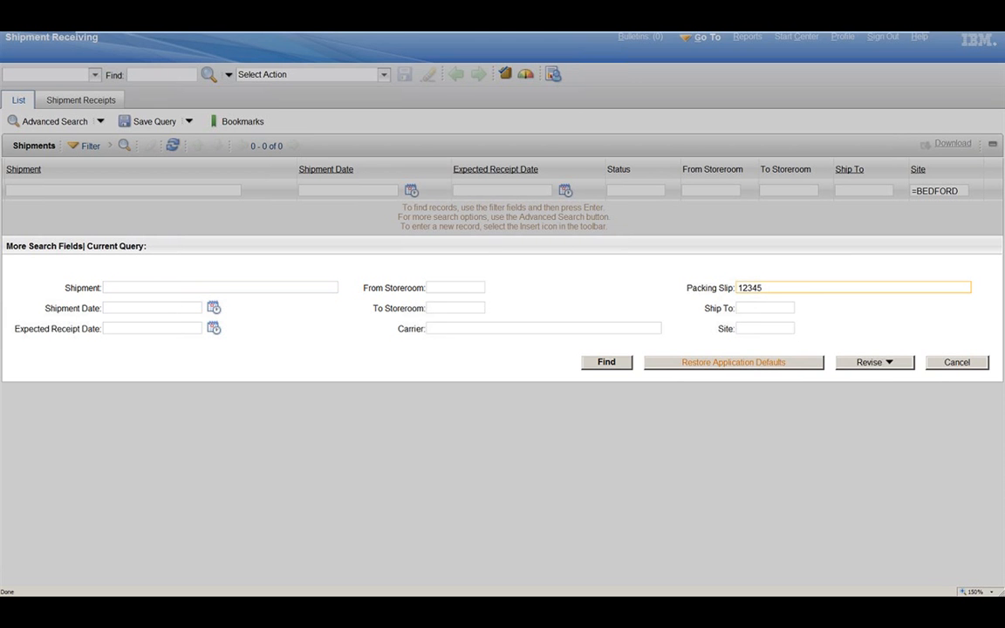
left_click(624, 361)
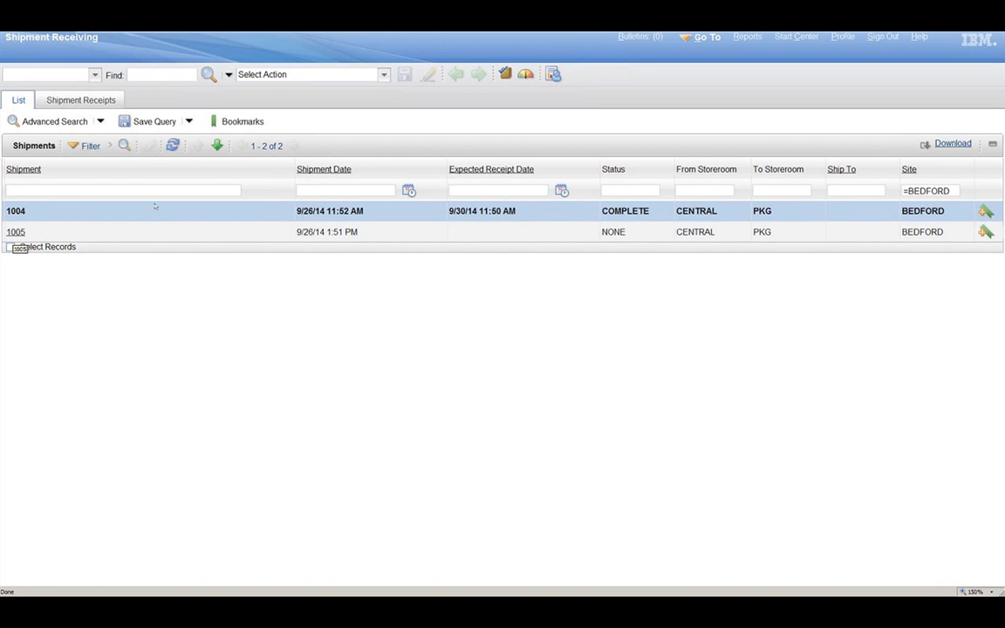
left_click(16, 232)
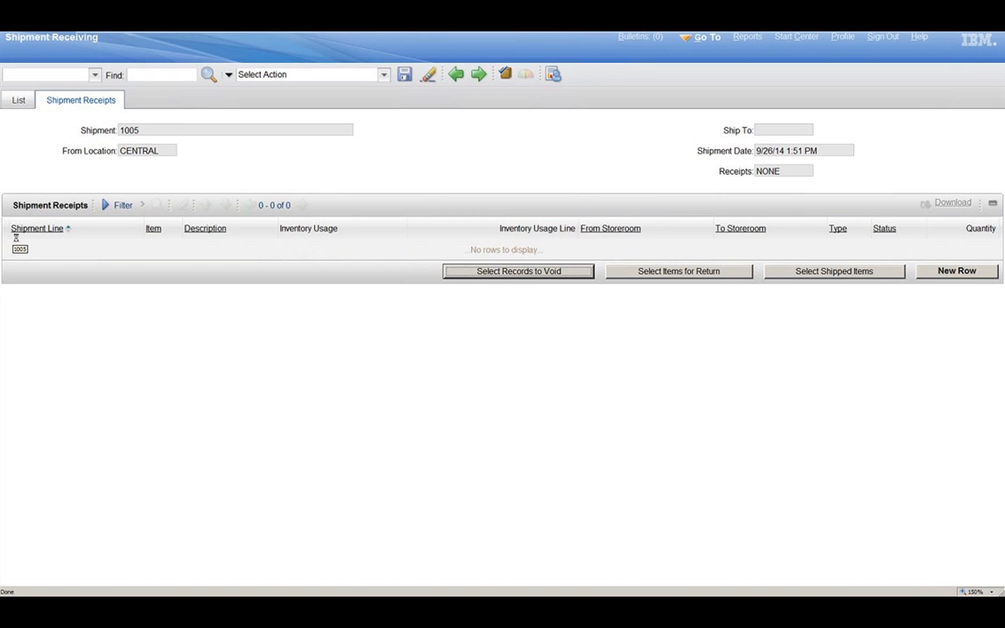
Step: Add the shipped line for item 11453 to the shipment's receipts
left_click(813, 271)
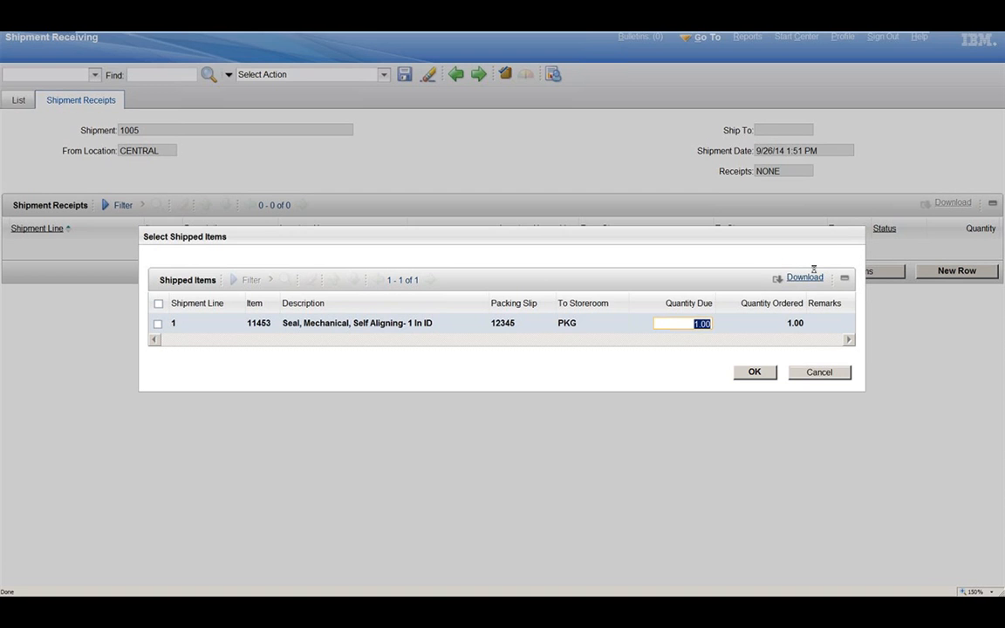
left_click(158, 324)
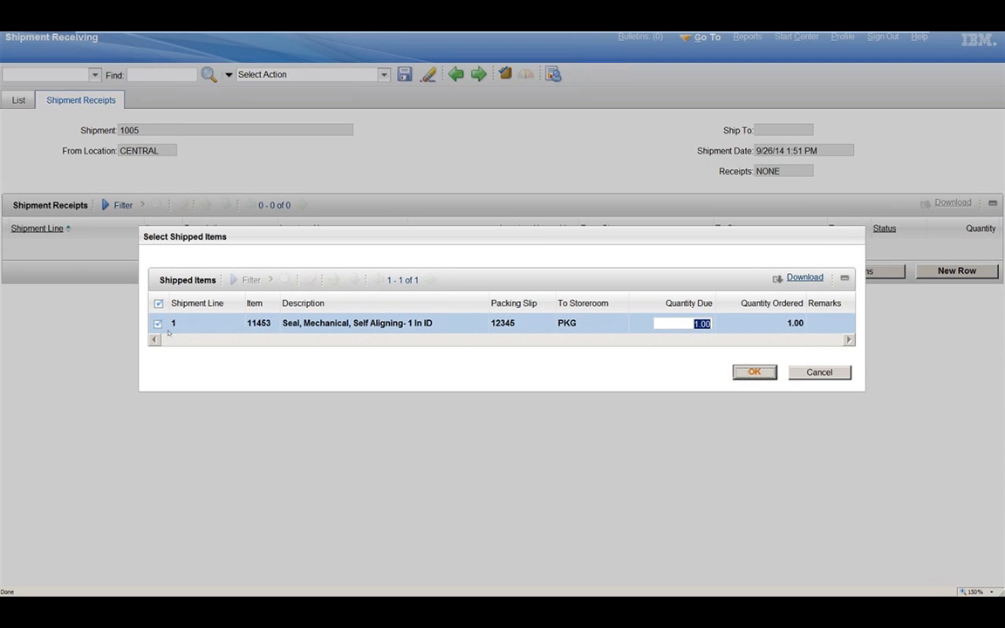
left_click(754, 372)
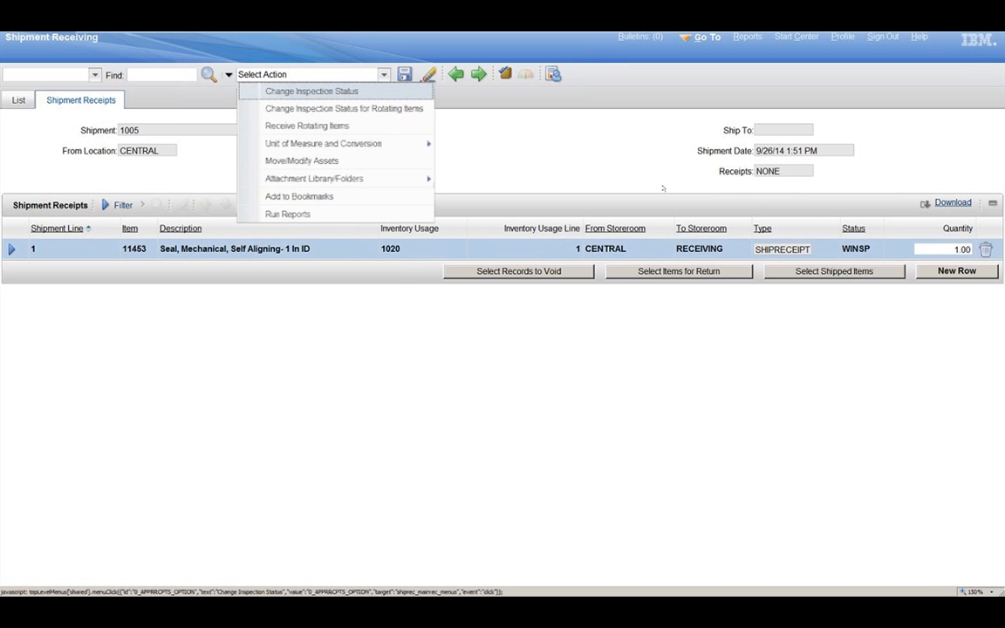
Step: Change the inspection status of the item 11453 receipt, accepting a quantity of 1
left_click(336, 92)
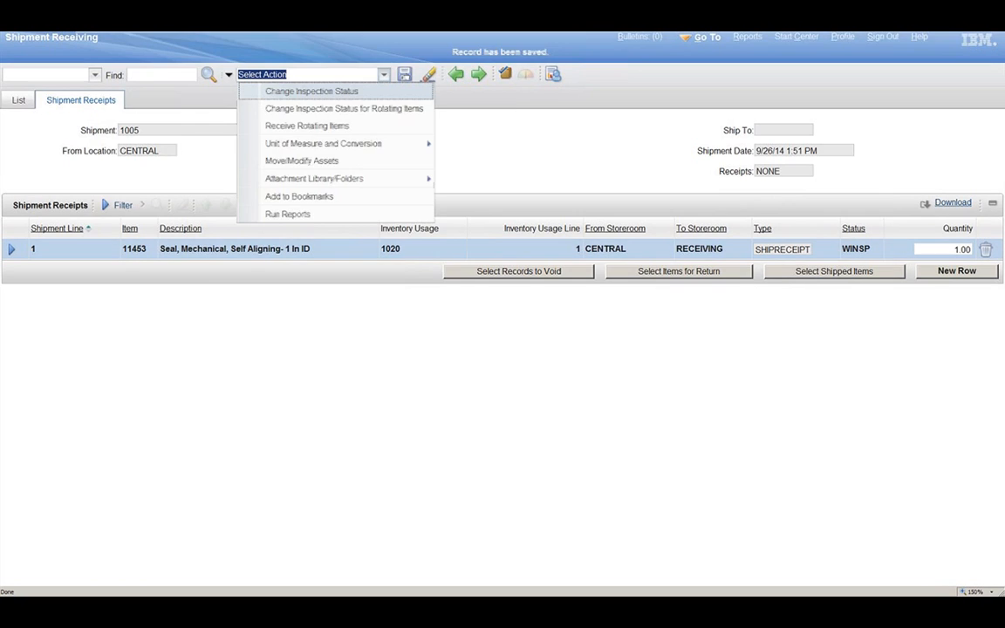
left_click(339, 93)
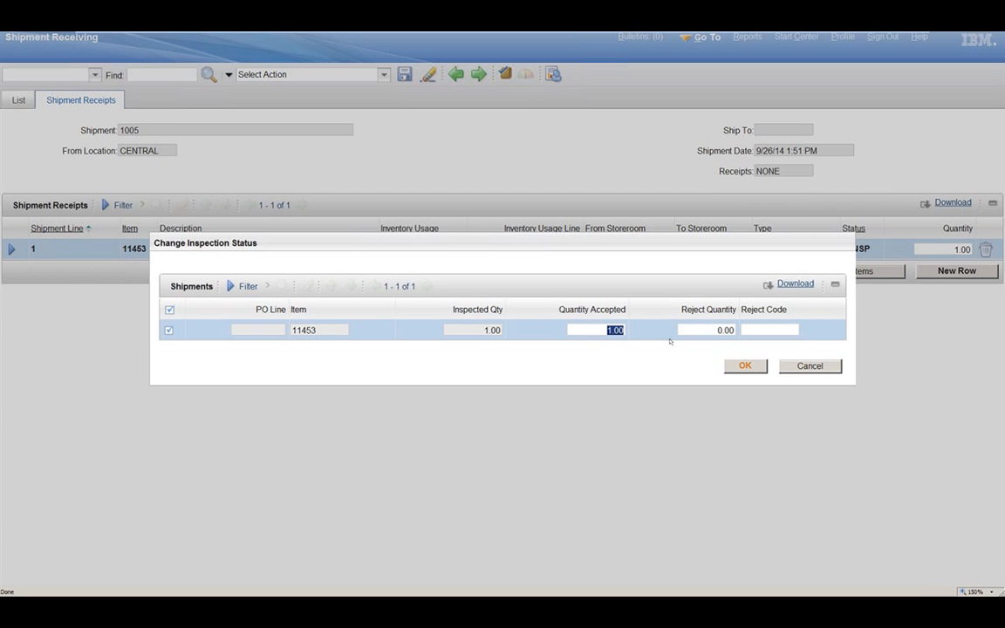
left_click(745, 366)
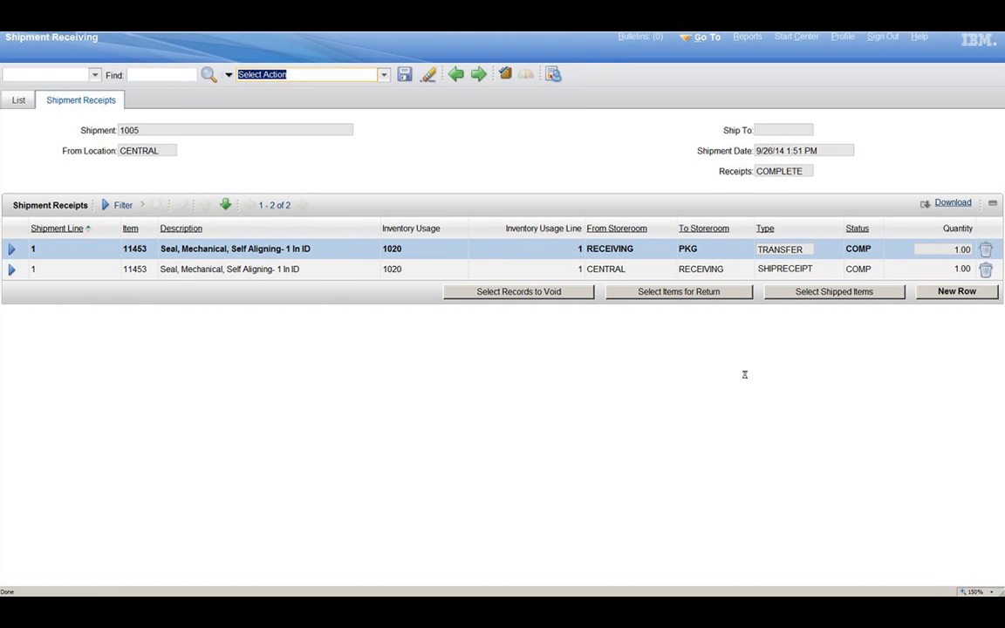
left_click(745, 374)
Step: Exit the virtual machine's full-screen mode
mouse_move(634, 38)
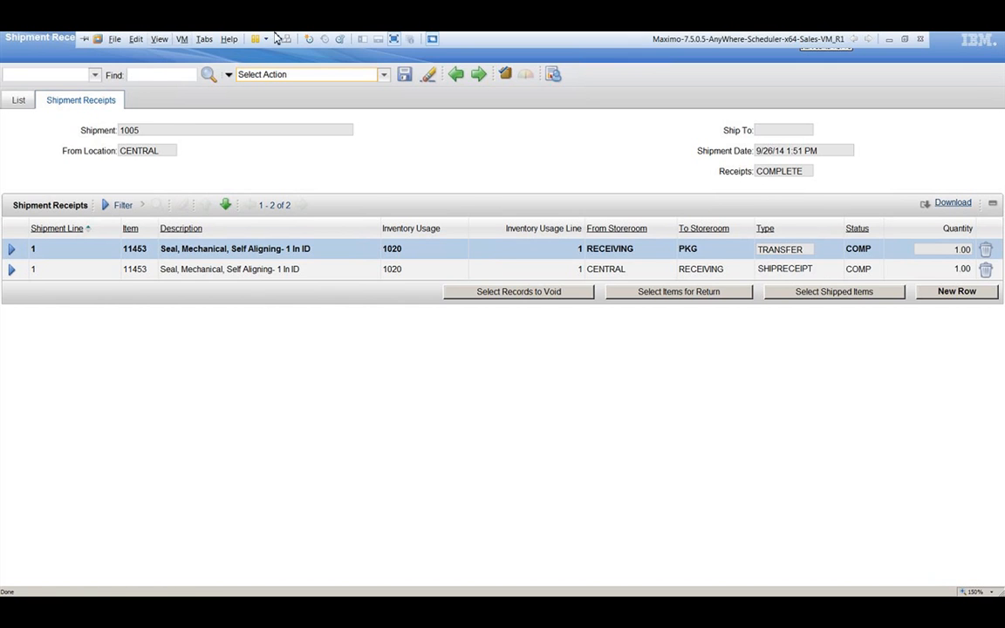
left_click(160, 39)
left_click(168, 48)
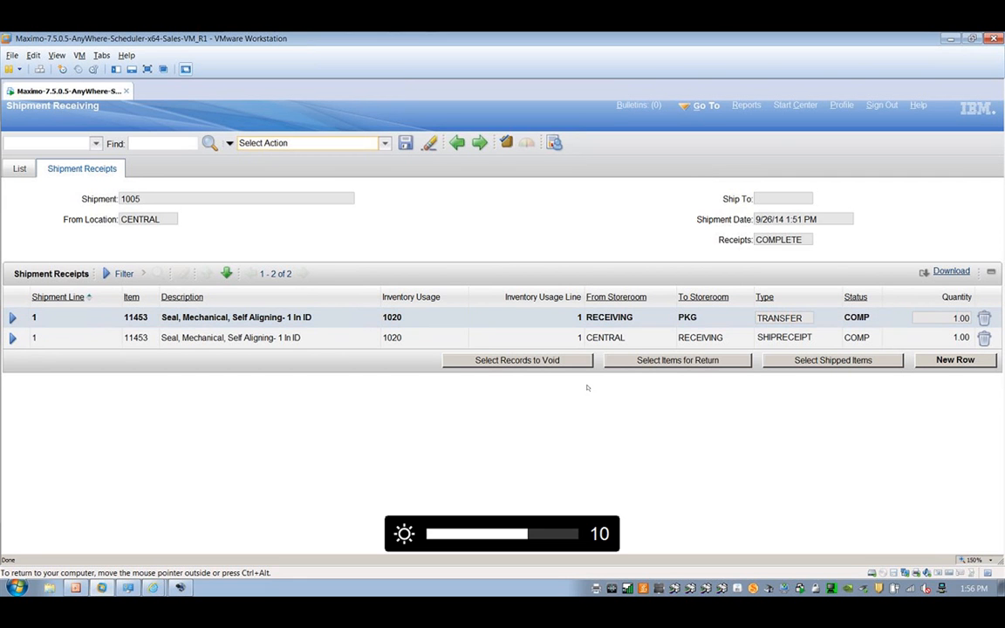
Step: Open the Purchase Contracts application and list all contracts
left_click(709, 106)
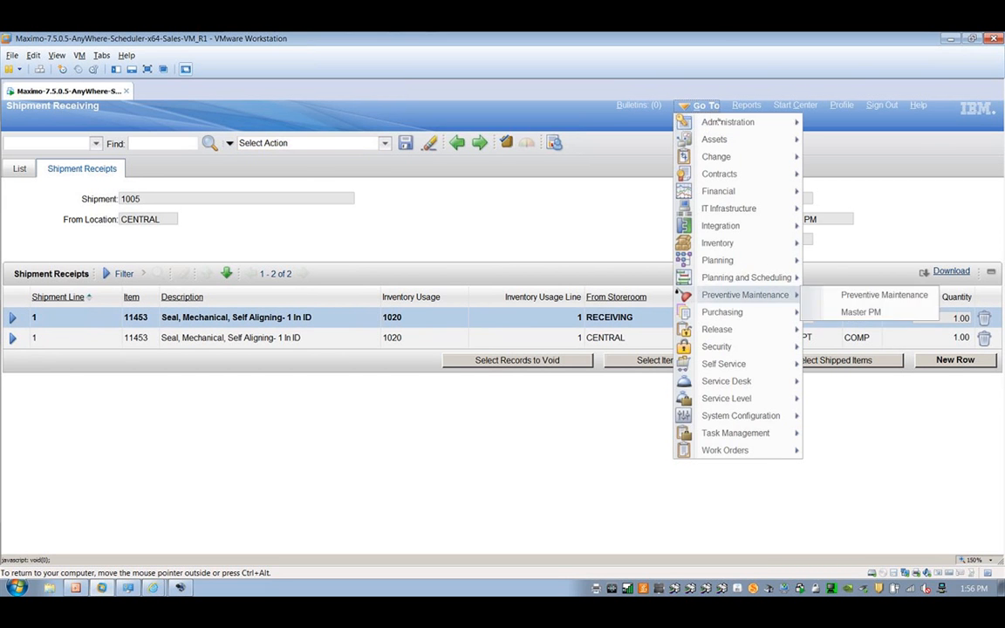
mouse_move(765, 321)
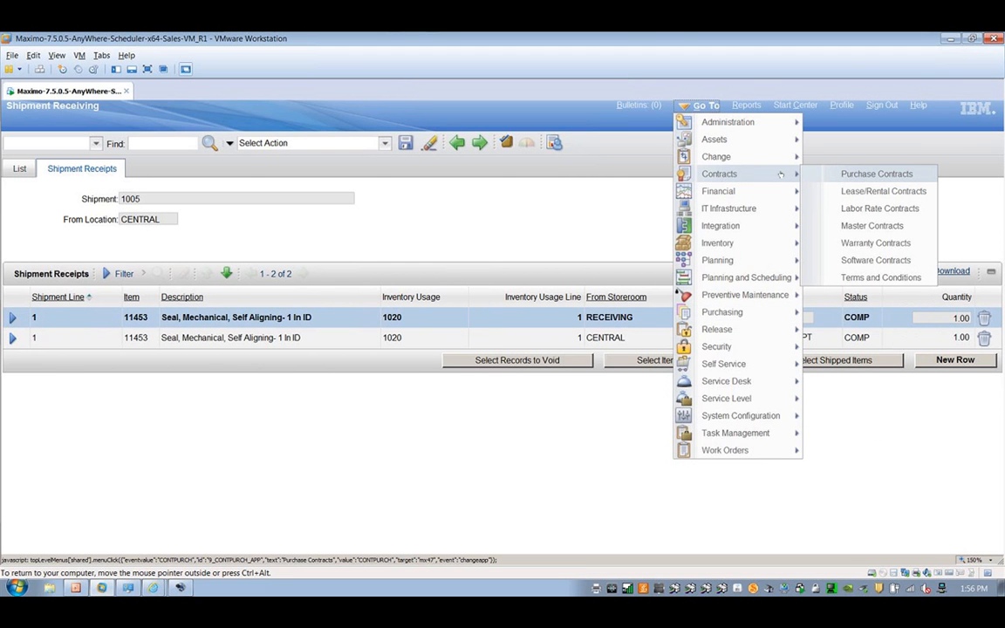
left_click(896, 175)
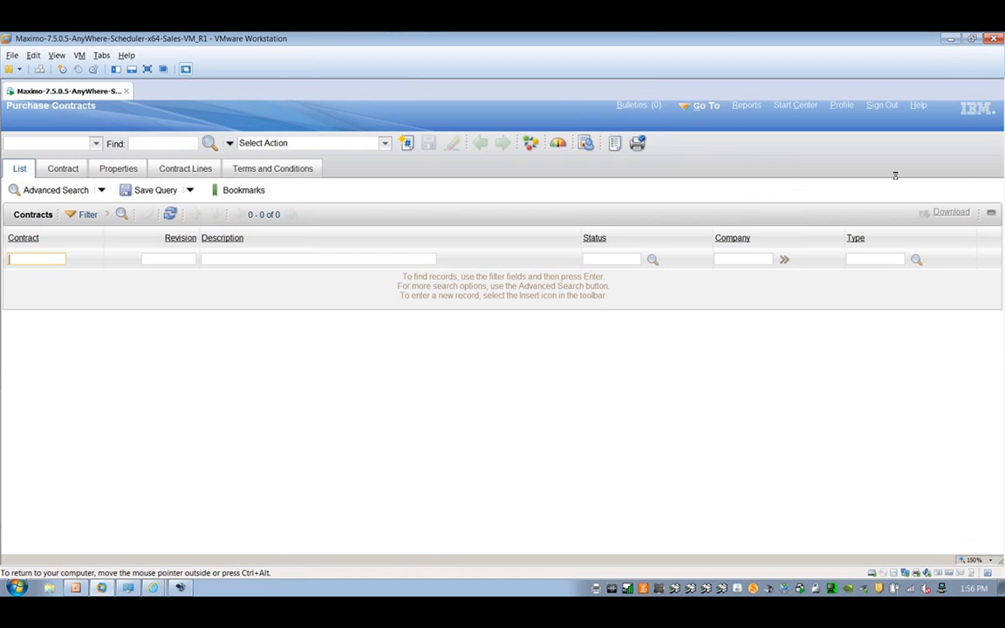
key("Return")
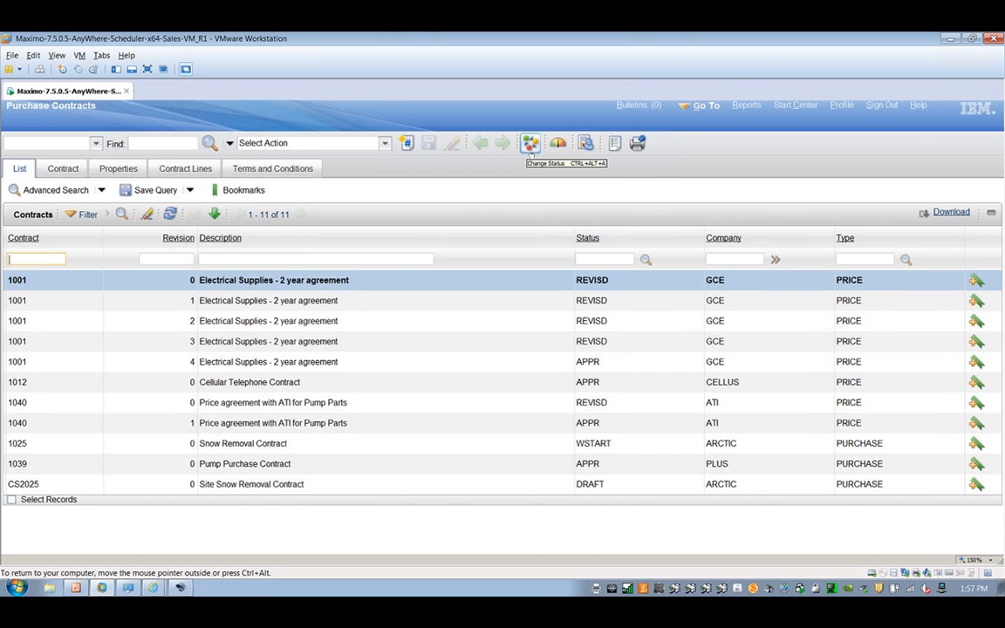
left_click(531, 144)
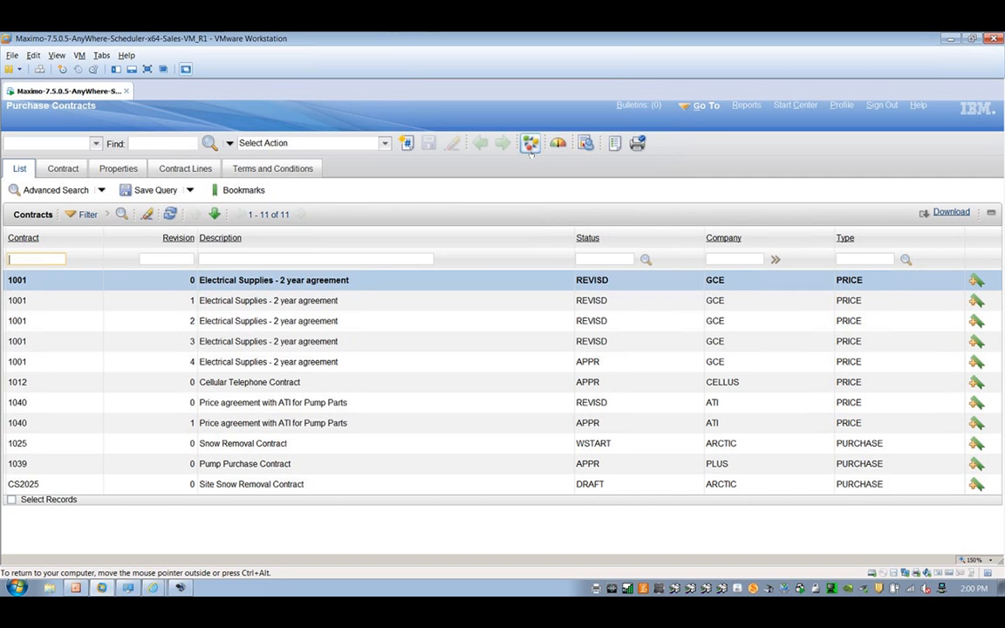
Step: Open the Inventory application from the Purchase Contracts list
left_click(711, 114)
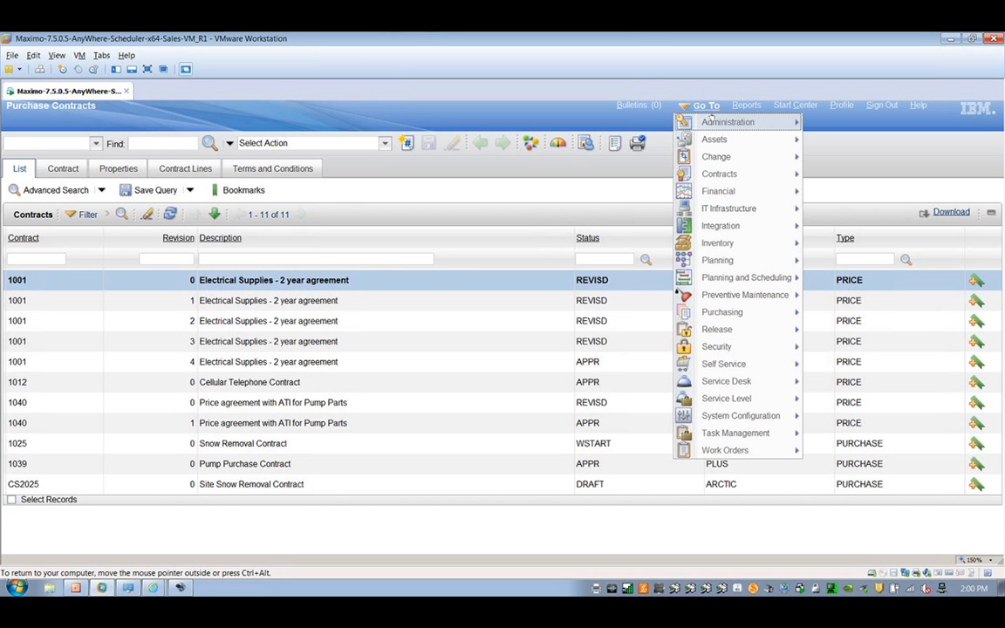
mouse_move(727, 399)
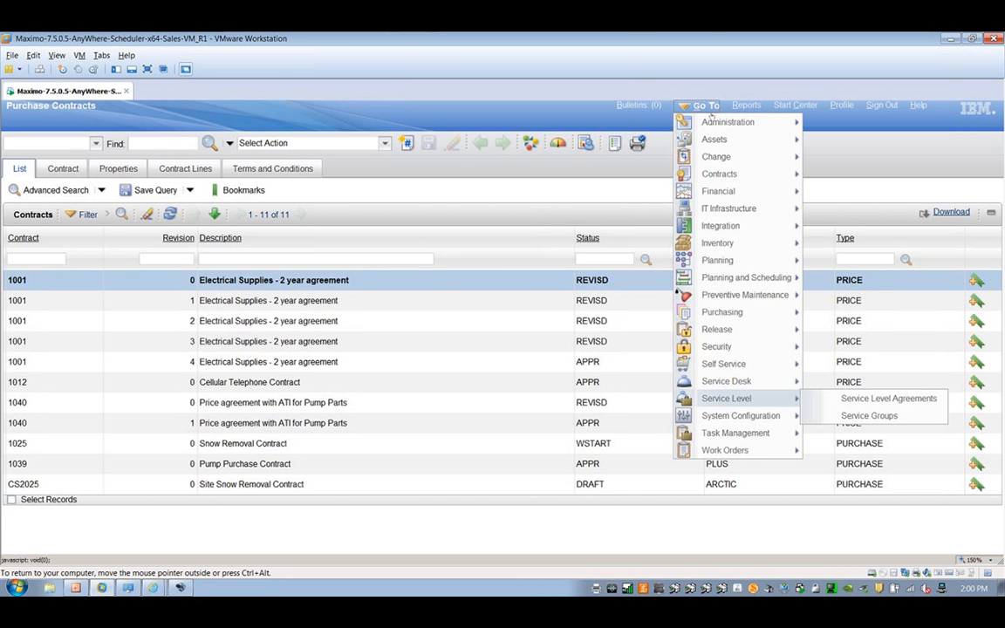
mouse_move(742, 312)
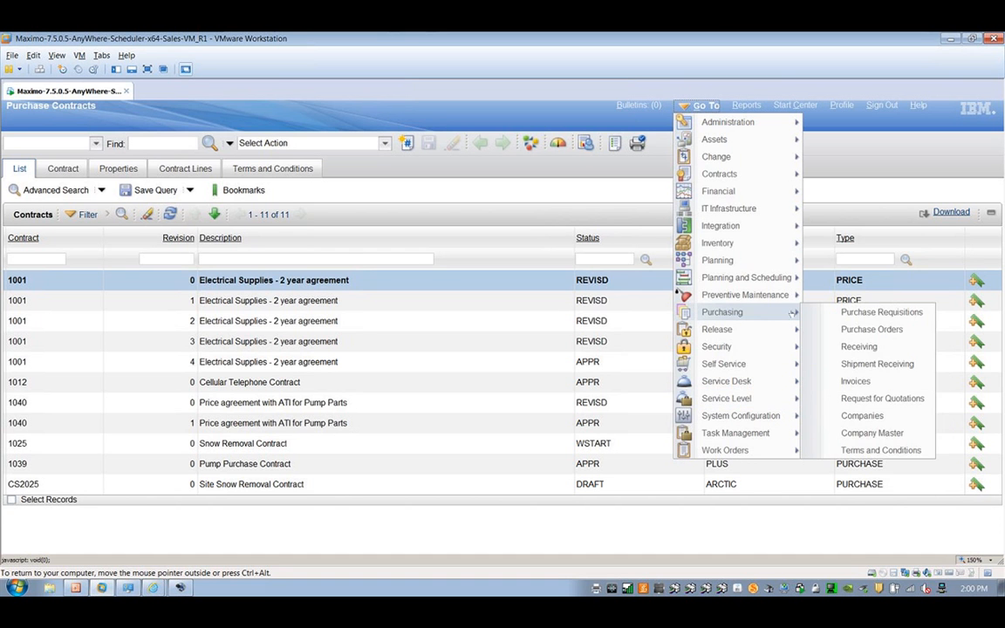
mouse_move(786, 243)
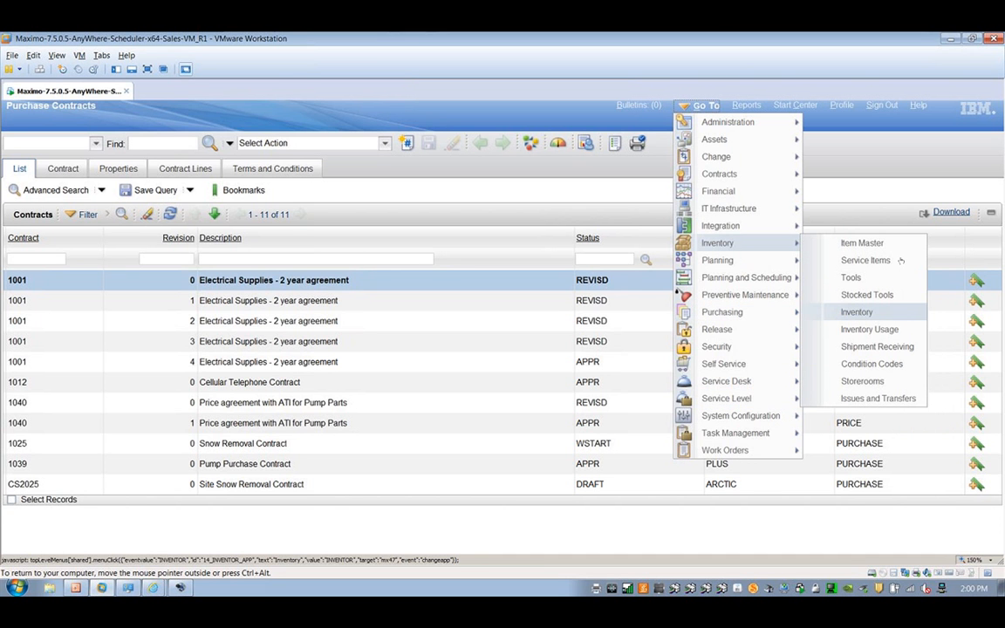
left_click(866, 313)
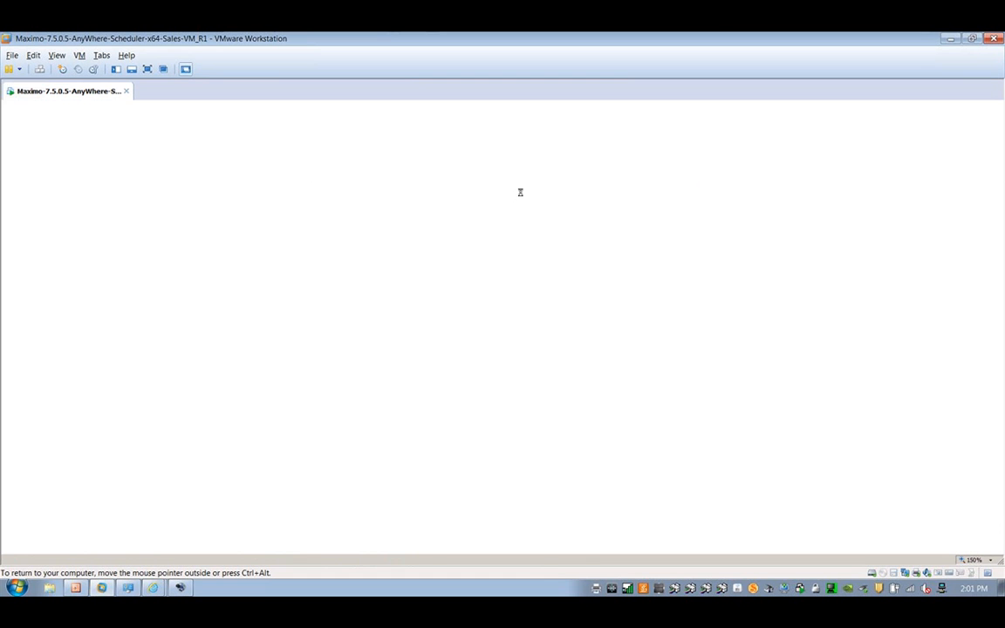
Step: Open the Inventory application's report list and browse the on-demand reports, including Inventory ROP Analysis
left_click(384, 144)
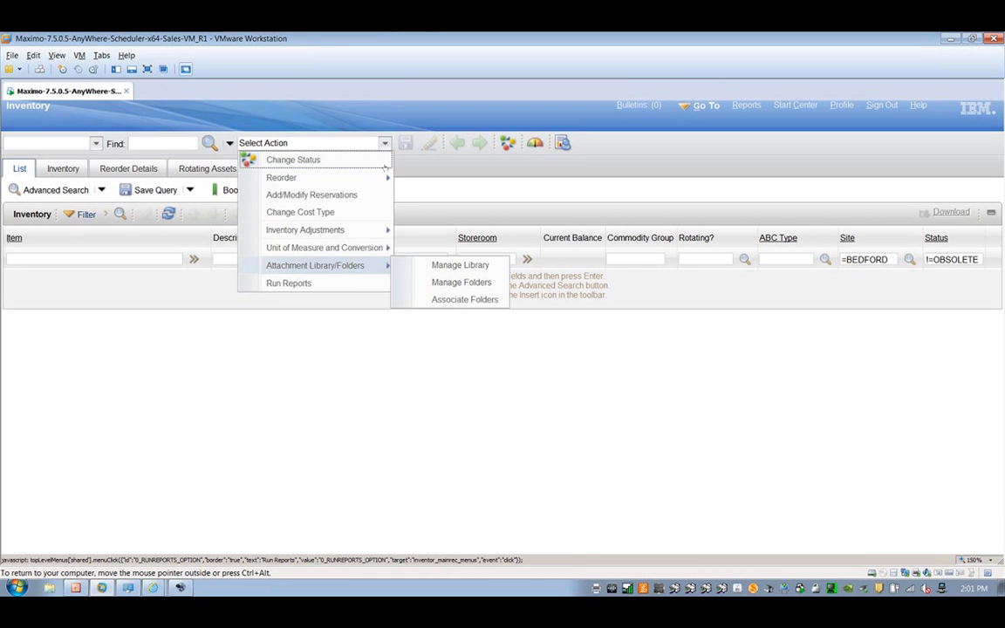
left_click(366, 288)
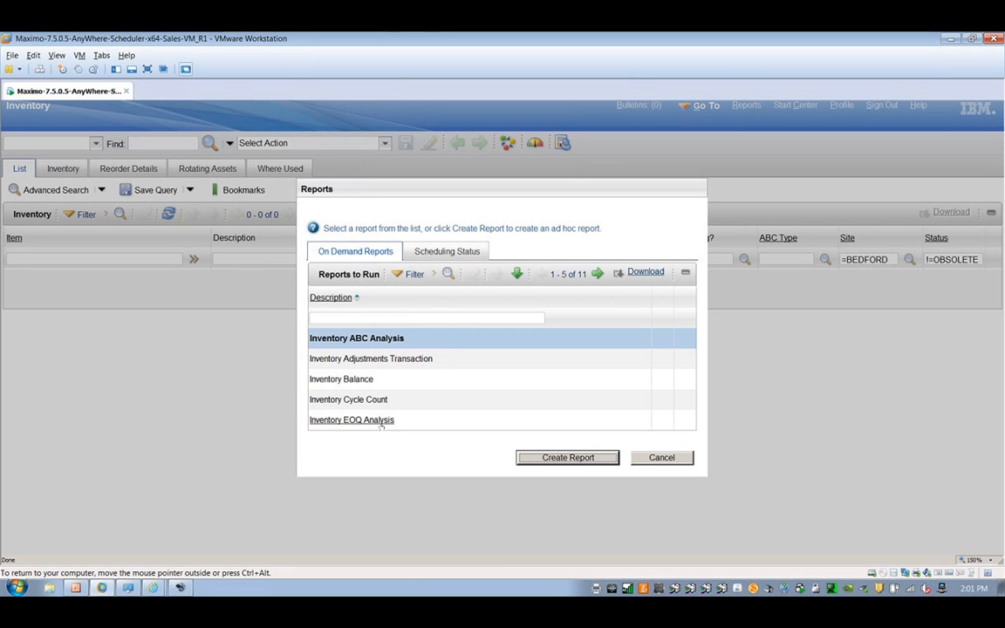
left_click(598, 274)
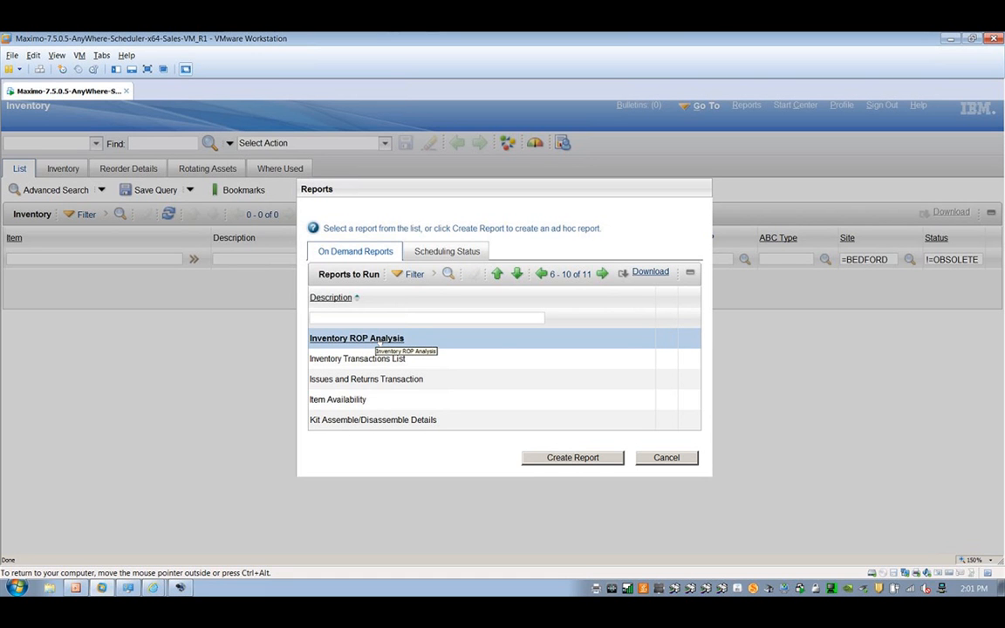
left_click(379, 340)
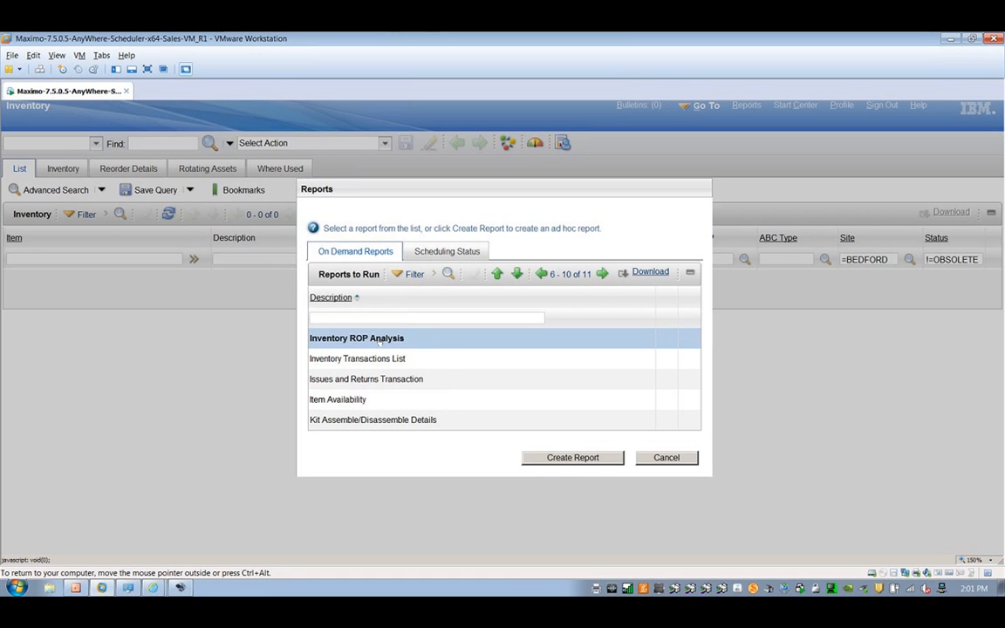
left_click(541, 274)
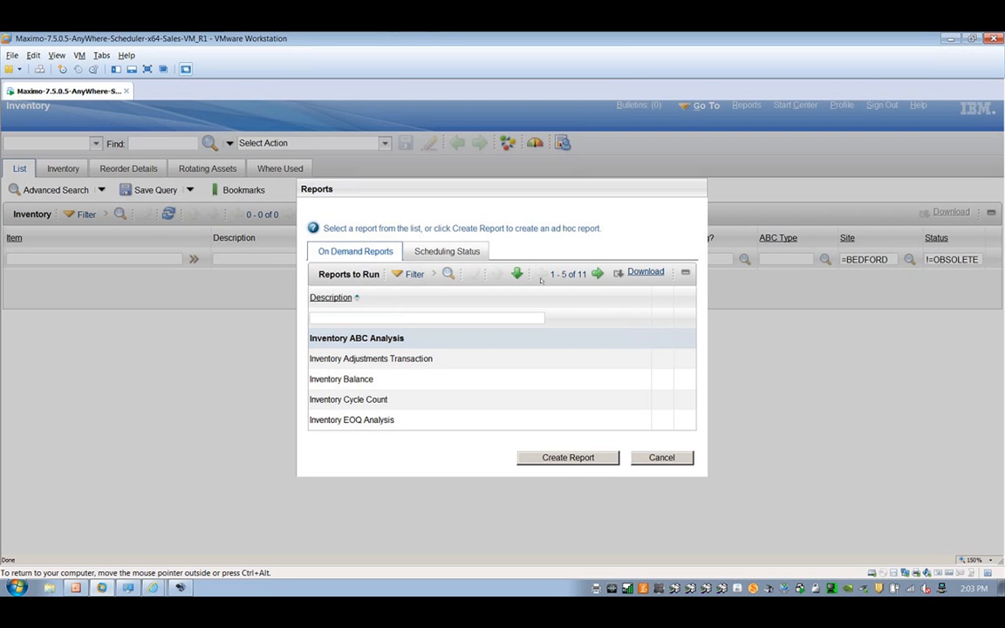
Step: Switch to the web meeting window in Internet Explorer
mouse_move(153, 587)
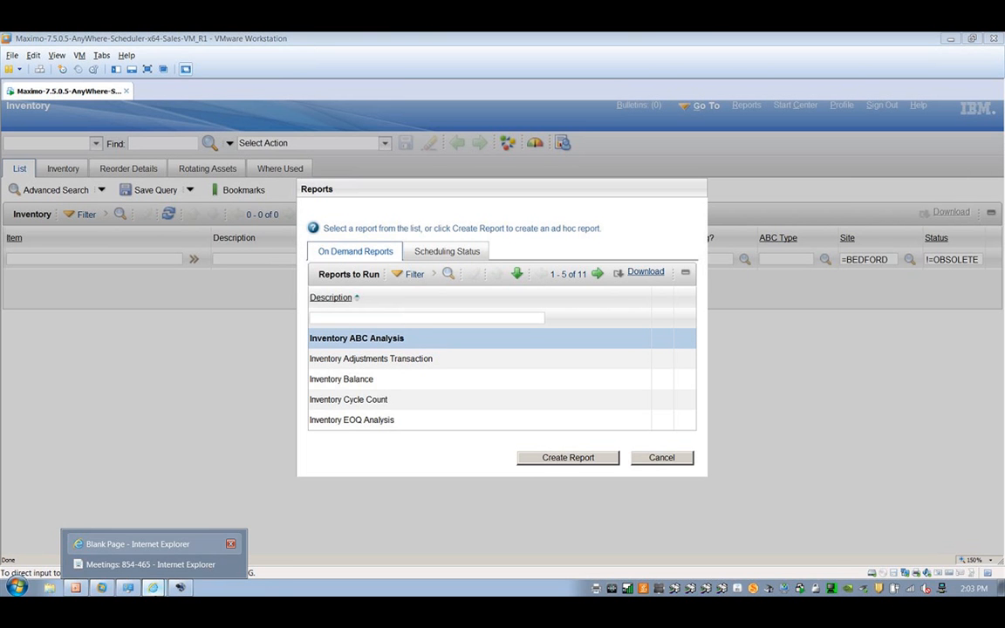
left_click(139, 559)
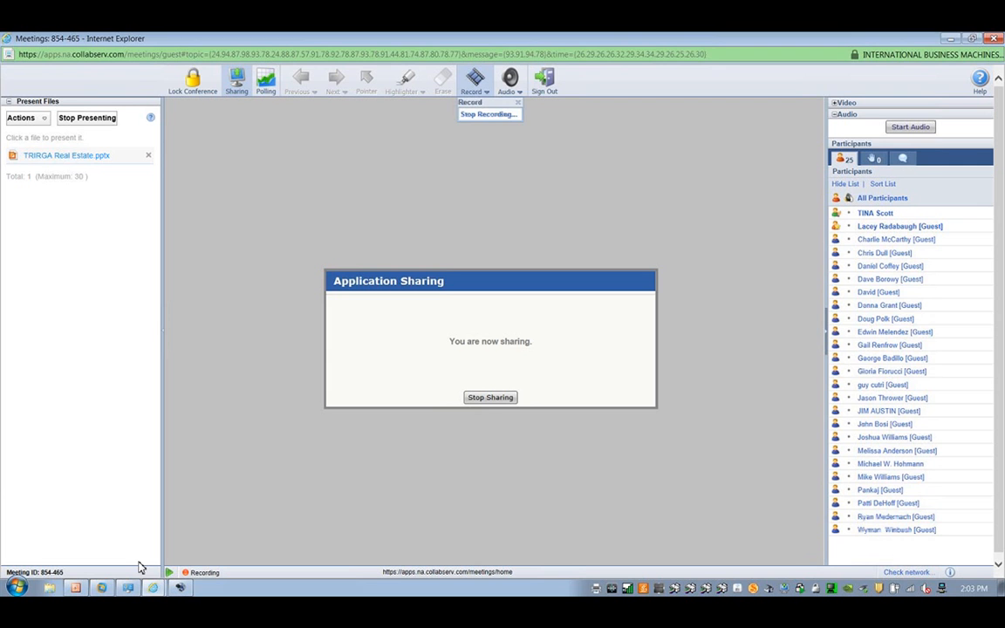